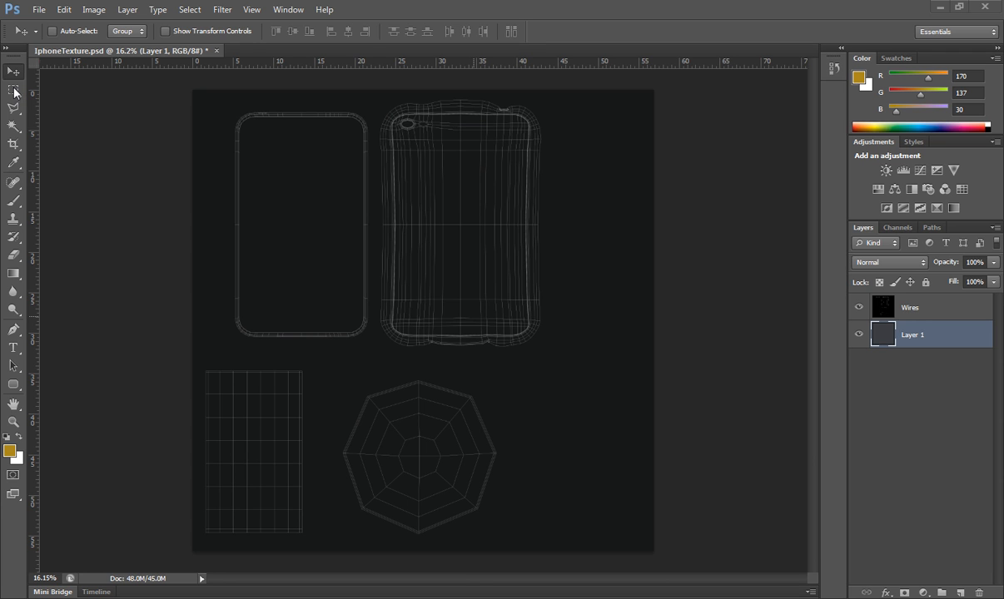
Marquee-select a rectangle around the phone-back UV shell and add a new layer above Layer 1
{"action": "left_click_drag", "start_coordinate": [376, 97], "coordinate": [377, 137]}
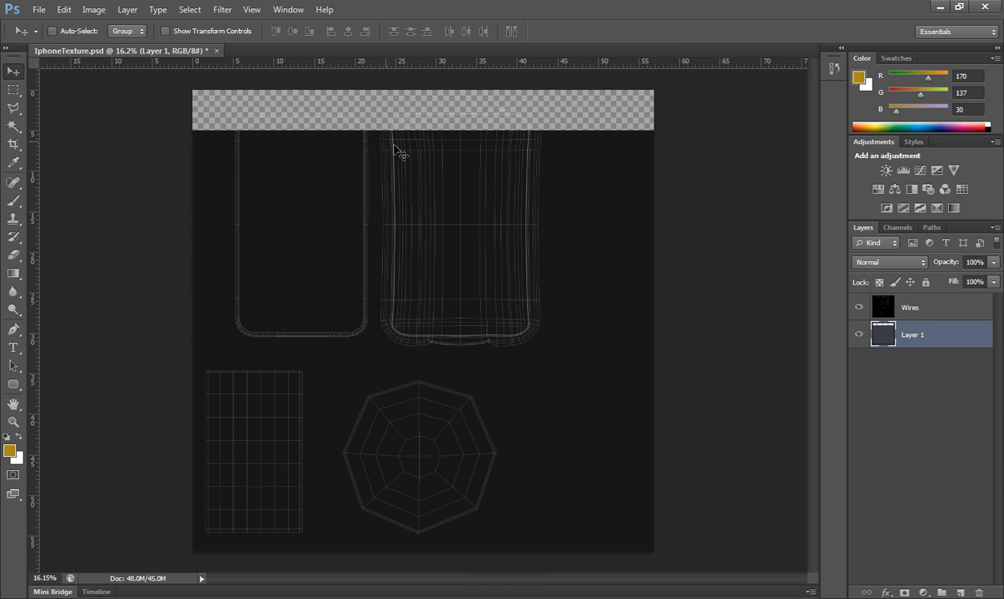
{"action": "key", "text": "ctrl+z"}
{"action": "left_click", "coordinate": [18, 90]}
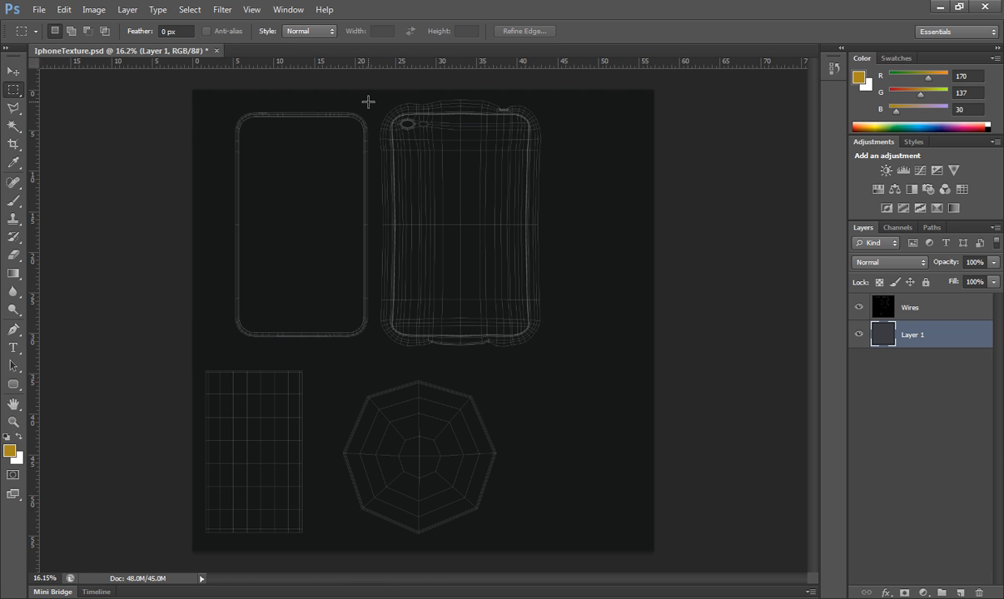
{"action": "left_click_drag", "start_coordinate": [375, 95], "coordinate": [547, 351]}
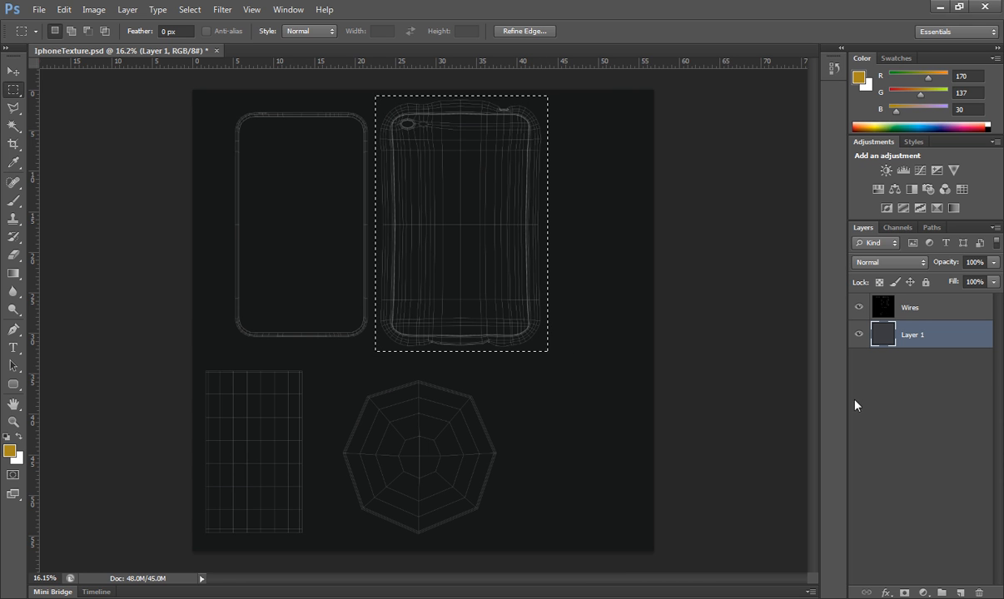
{"action": "left_click", "coordinate": [959, 593]}
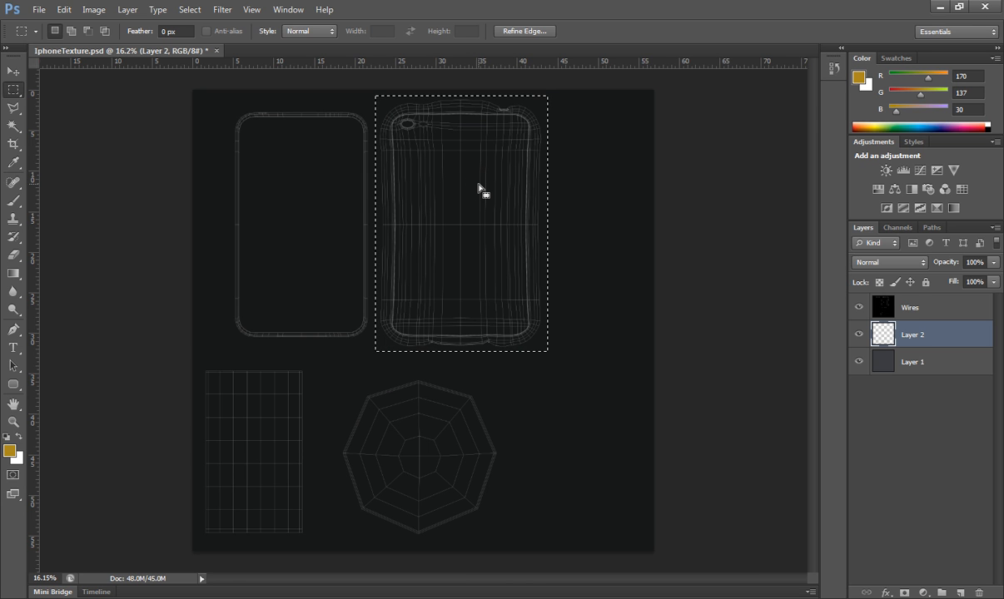
Open livestrongtheme2 from the sourceimages folder and float its window beside the texture document
{"action": "left_click", "coordinate": [38, 9]}
{"action": "left_click", "coordinate": [51, 37]}
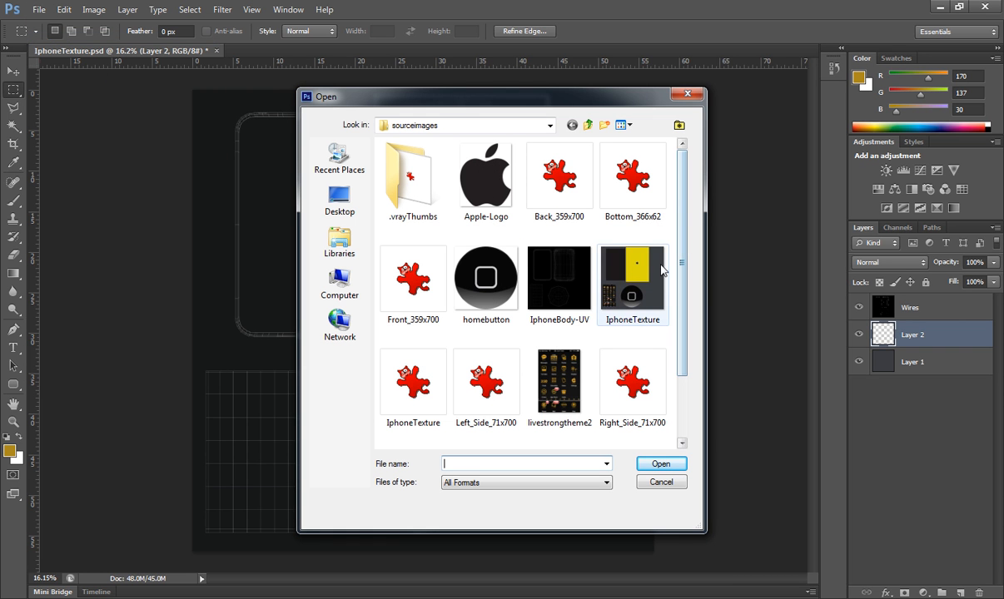
{"action": "left_click_drag", "start_coordinate": [682, 275], "coordinate": [684, 327]}
{"action": "double_click", "coordinate": [568, 313]}
{"action": "left_click_drag", "start_coordinate": [279, 55], "coordinate": [666, 95]}
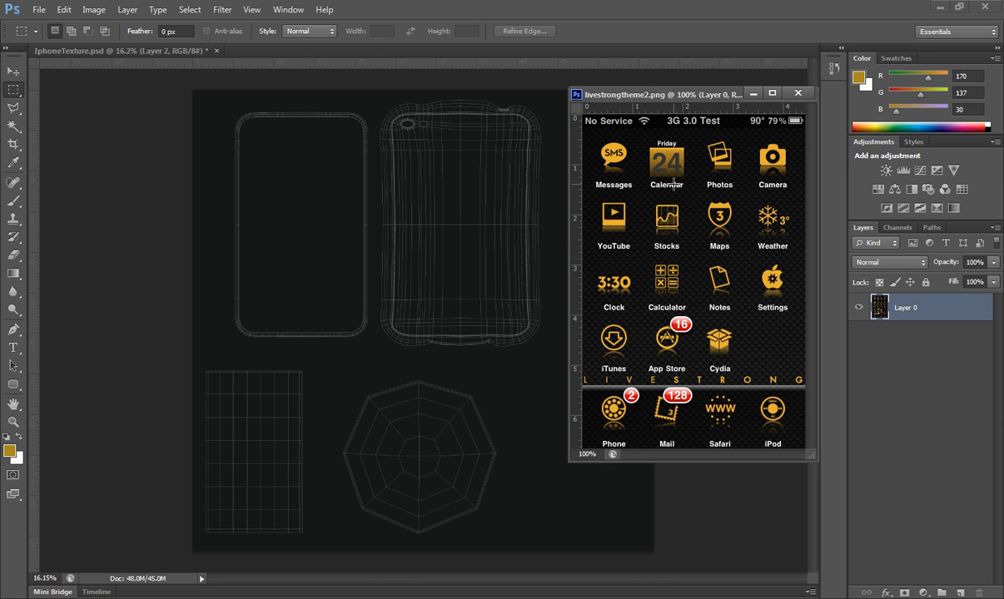
{"action": "left_click_drag", "start_coordinate": [646, 99], "coordinate": [630, 98]}
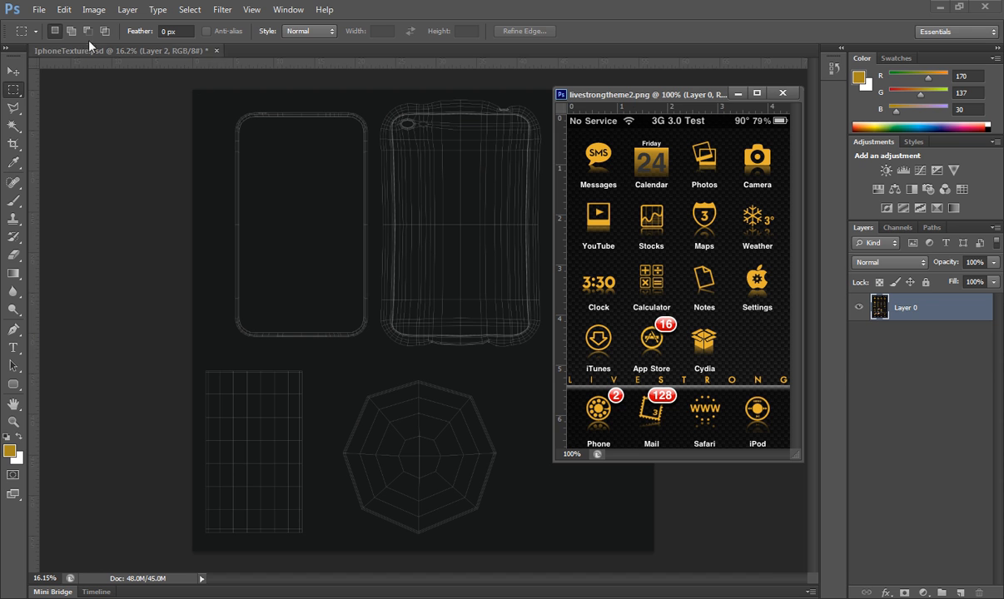
Fill the selected phone-back area on Layer 2 with orange eaaf27 sampled from the theme image's Photos icon, and deselect it
{"action": "left_click", "coordinate": [290, 137]}
{"action": "left_click", "coordinate": [64, 9]}
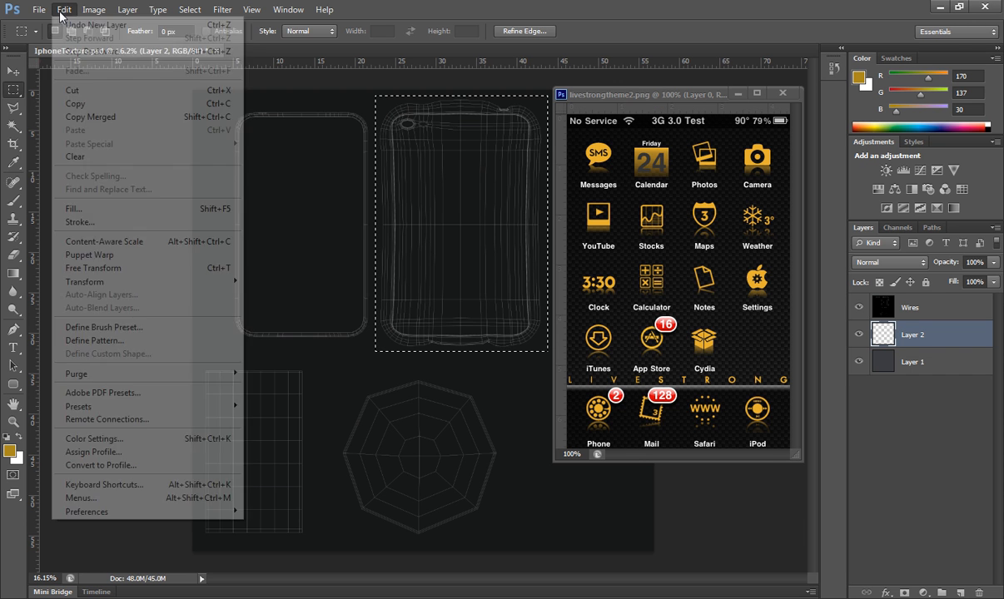
{"action": "left_click", "coordinate": [73, 208]}
{"action": "left_click", "coordinate": [390, 171]}
{"action": "left_click", "coordinate": [439, 206]}
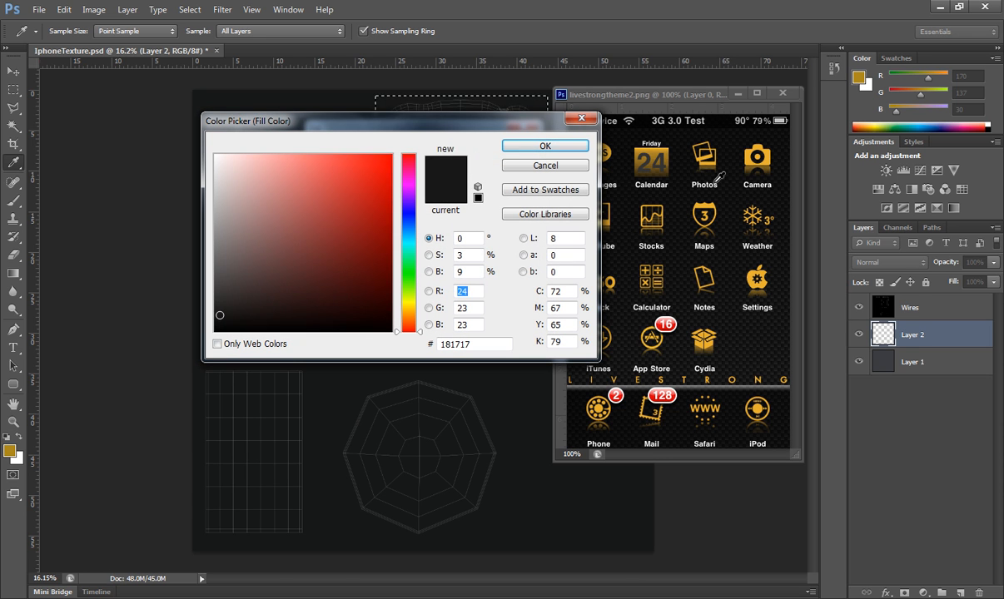
{"action": "left_click", "coordinate": [706, 146]}
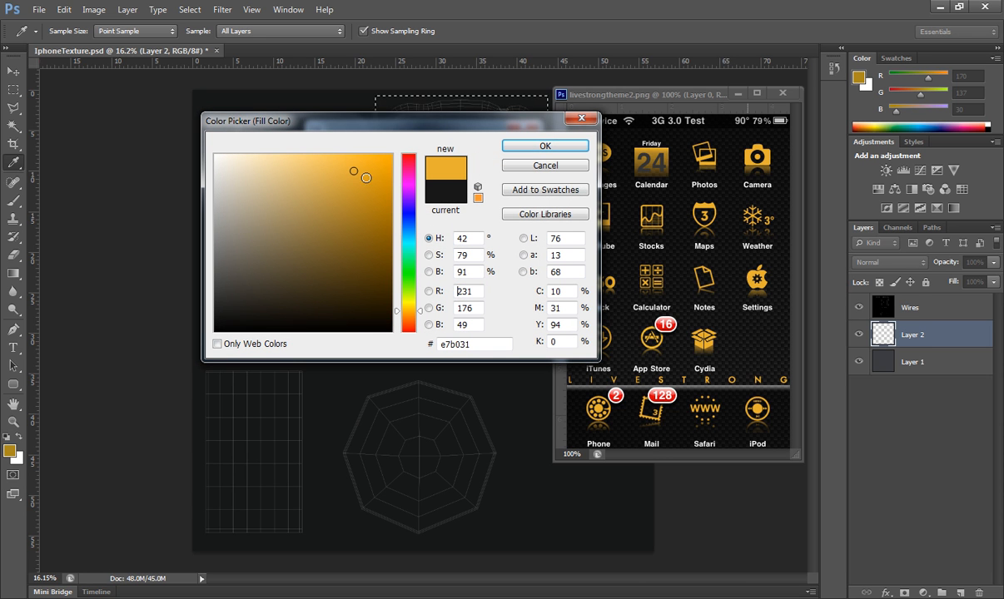
{"action": "left_click_drag", "start_coordinate": [356, 169], "coordinate": [379, 168]}
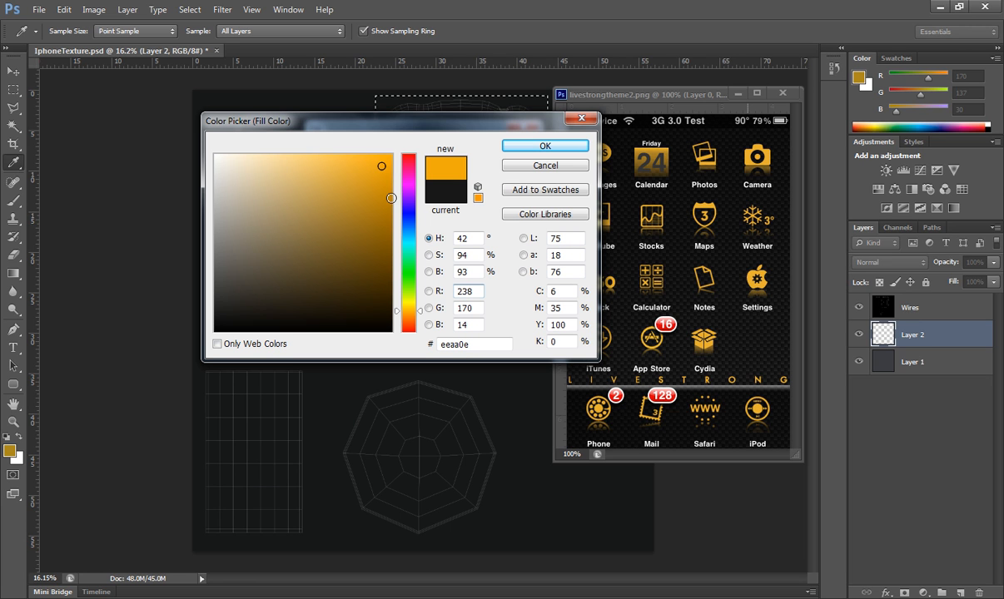
{"action": "left_click", "coordinate": [409, 302]}
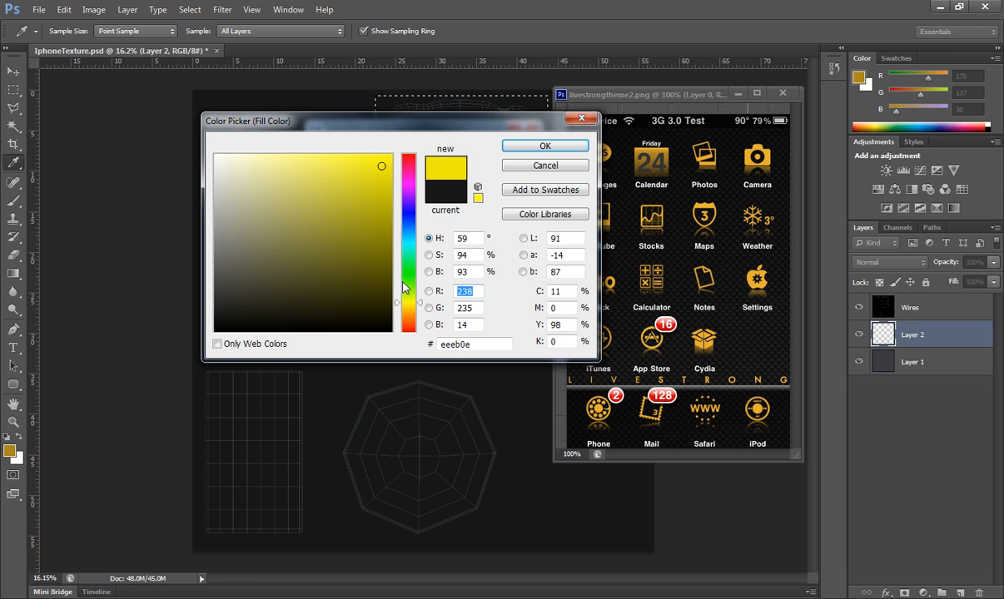
{"action": "mouse_move", "coordinate": [377, 164]}
{"action": "left_mouse_down"}
{"action": "mouse_move", "coordinate": [378, 174]}
{"action": "mouse_move", "coordinate": [362, 169]}
{"action": "left_mouse_up"}
{"action": "left_click", "coordinate": [703, 147]}
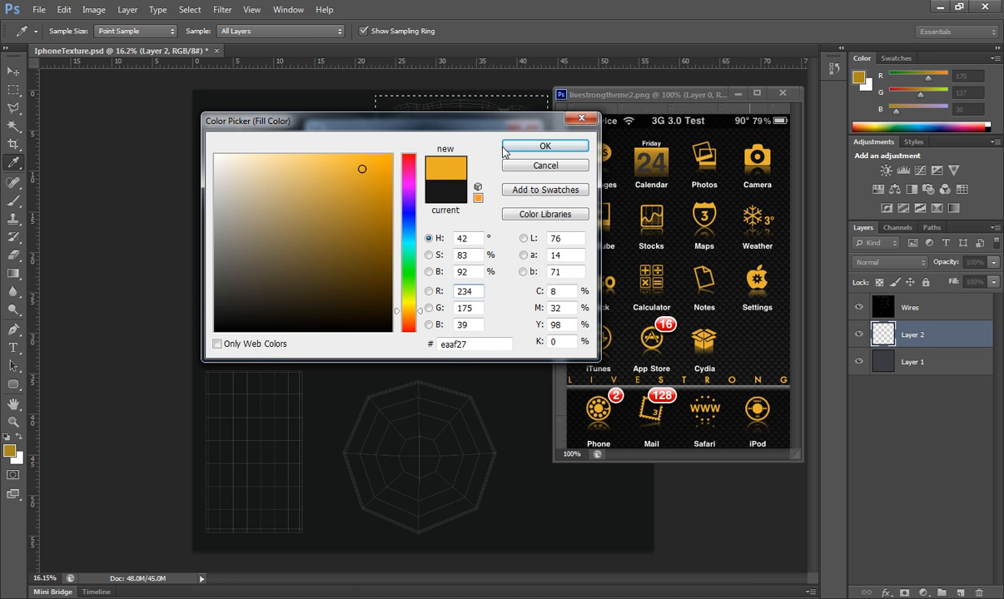
{"action": "left_click", "coordinate": [546, 147]}
{"action": "left_click", "coordinate": [503, 159]}
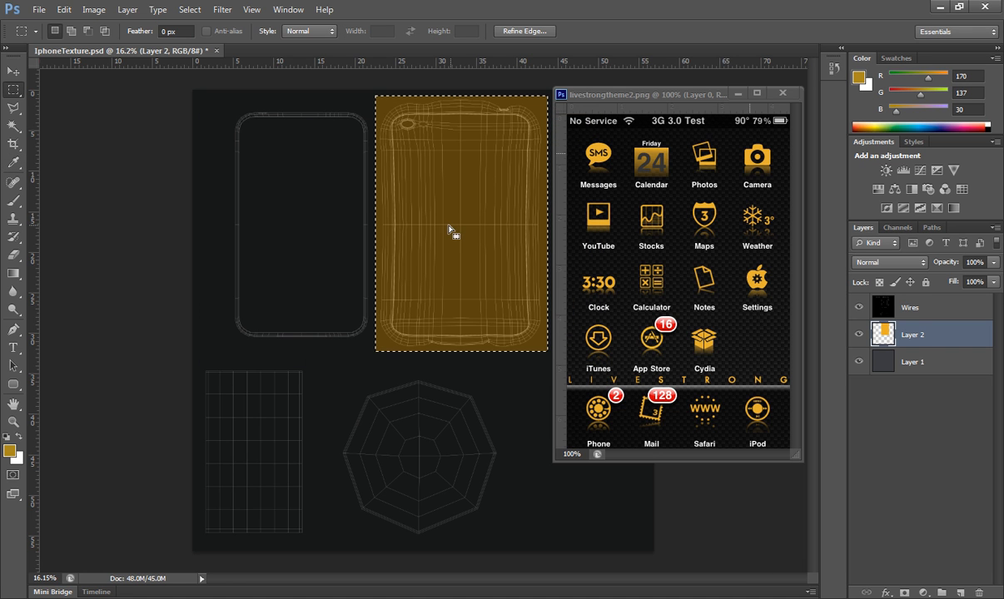
{"action": "left_click", "coordinate": [235, 264]}
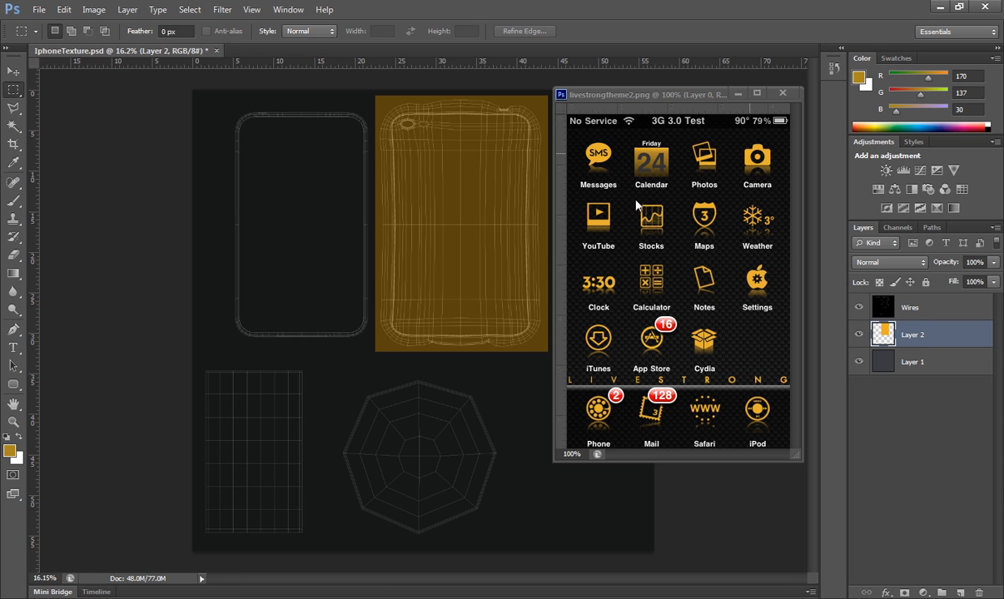
Copy the theme image onto the rectangular grid UV shell in IphoneTexture.psd and close the source image
{"action": "left_click", "coordinate": [13, 71]}
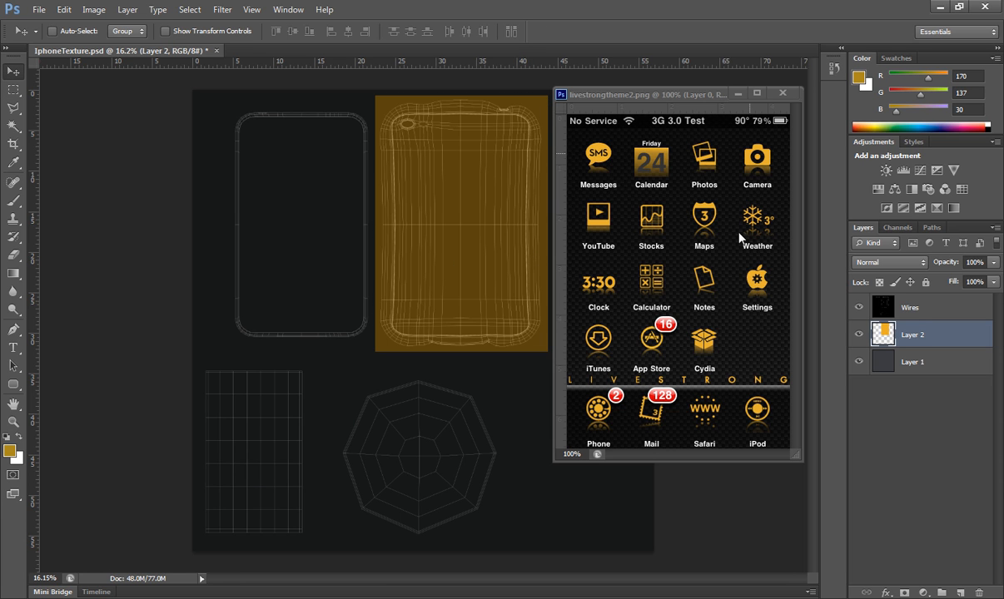
{"action": "left_click", "coordinate": [663, 211]}
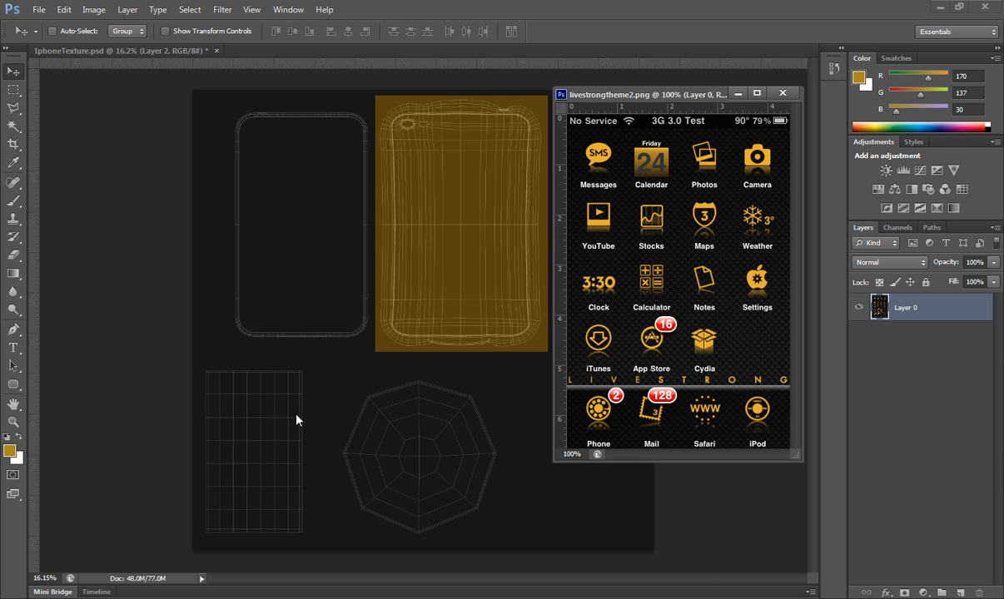
{"action": "left_click_drag", "start_coordinate": [620, 357], "coordinate": [252, 456]}
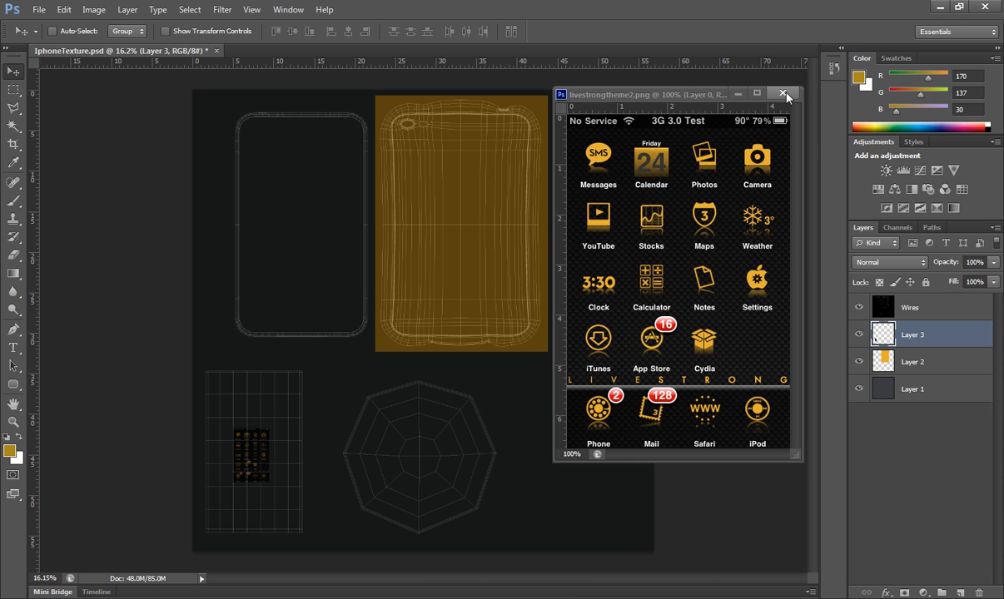
{"action": "left_click", "coordinate": [783, 94]}
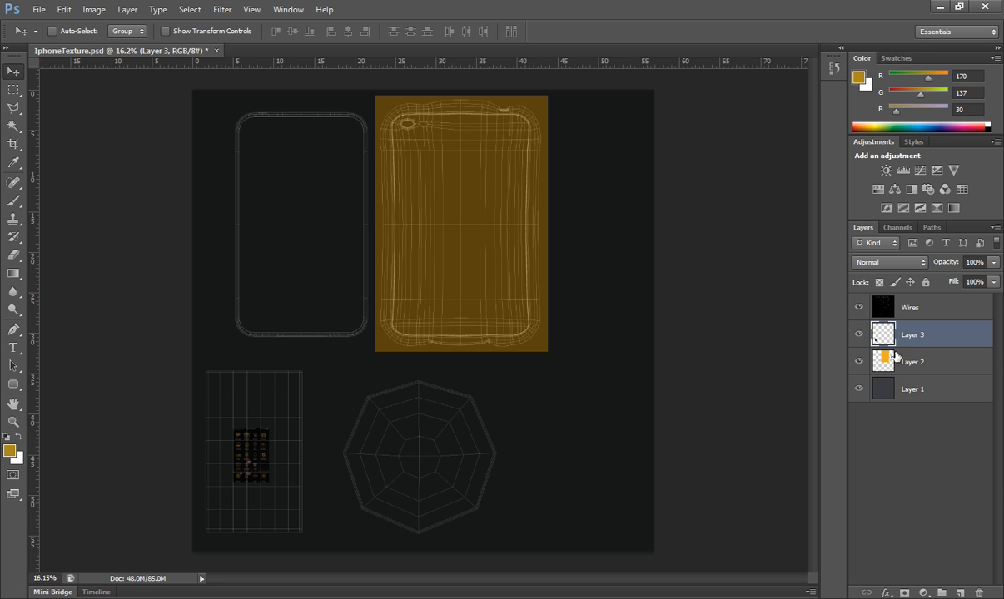
Make Layer 2 active and marquee-select a rectangle around the phone-front UV shell
{"action": "left_click", "coordinate": [896, 358]}
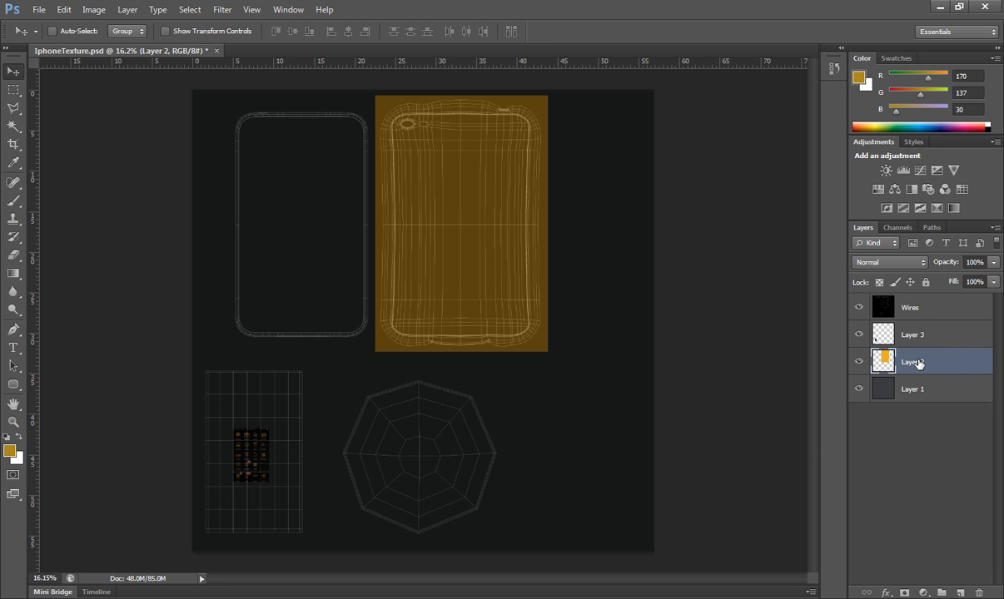
{"action": "left_click", "coordinate": [13, 89]}
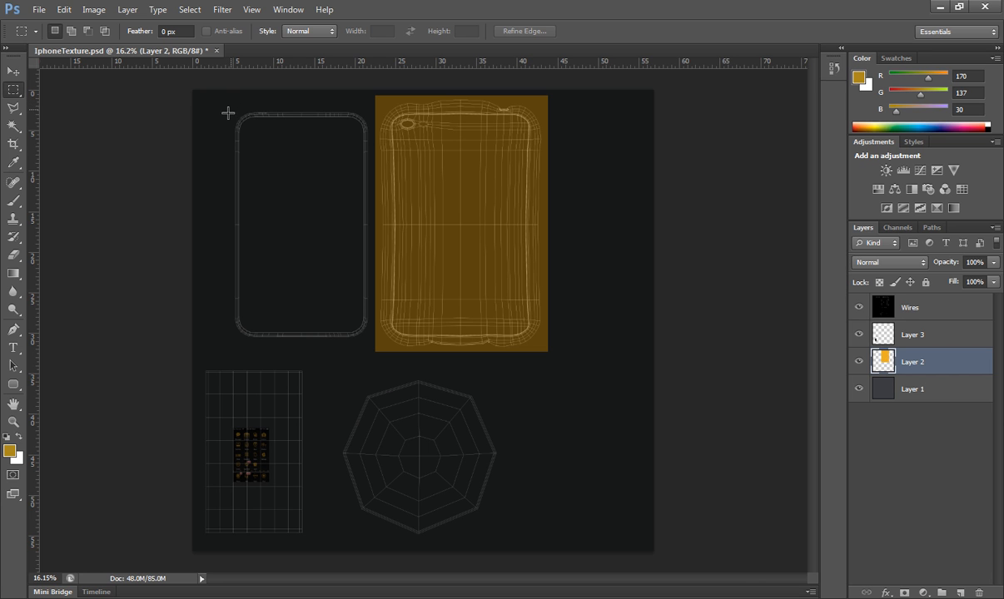
{"action": "left_click_drag", "start_coordinate": [224, 107], "coordinate": [372, 342]}
Fill the selected phone-front area with the near-black colour 1a1a19 and deselect it
{"action": "left_click", "coordinate": [63, 9]}
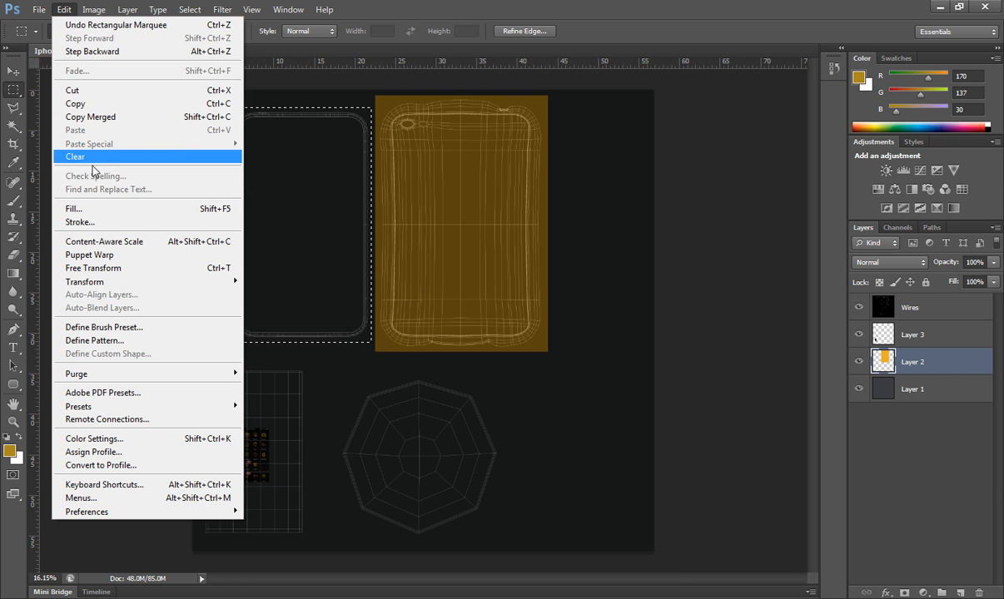
{"action": "left_click", "coordinate": [218, 209]}
{"action": "left_click", "coordinate": [385, 172]}
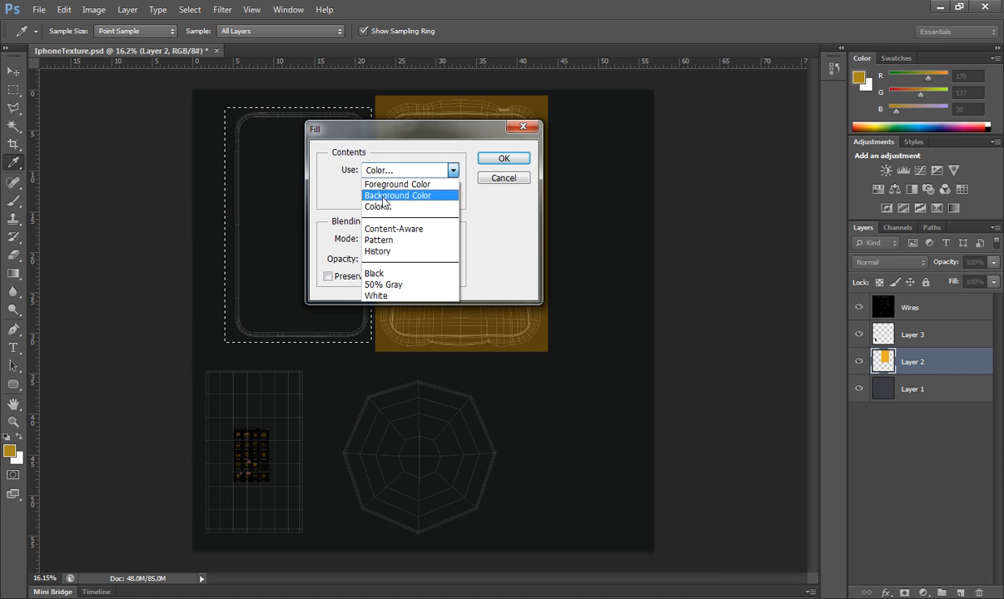
{"action": "left_click", "coordinate": [377, 207]}
{"action": "left_click", "coordinate": [241, 296]}
{"action": "left_click_drag", "start_coordinate": [241, 296], "coordinate": [220, 313]}
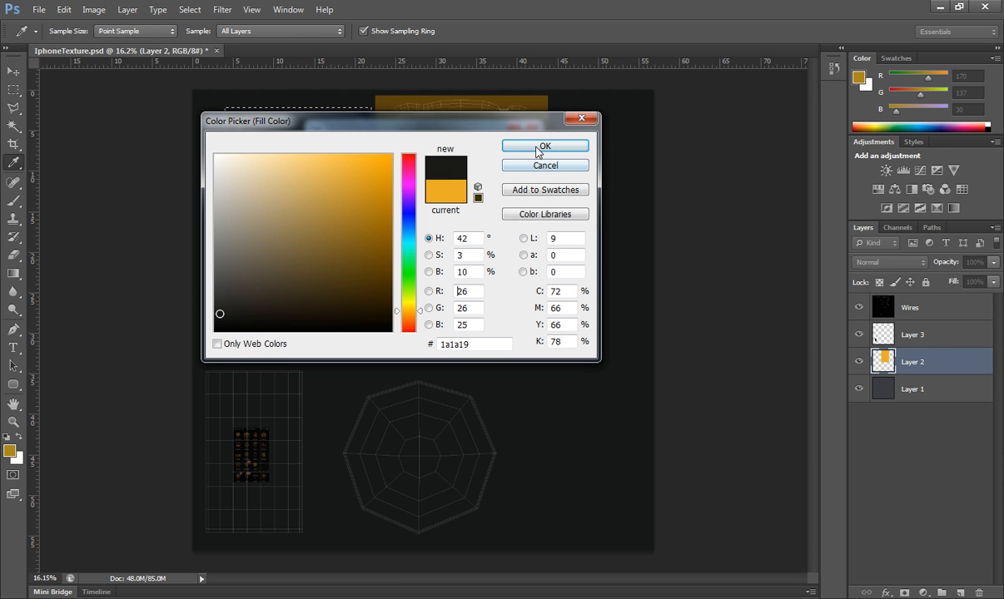
{"action": "left_click", "coordinate": [536, 148]}
{"action": "key", "text": "m"}
{"action": "left_click", "coordinate": [511, 159]}
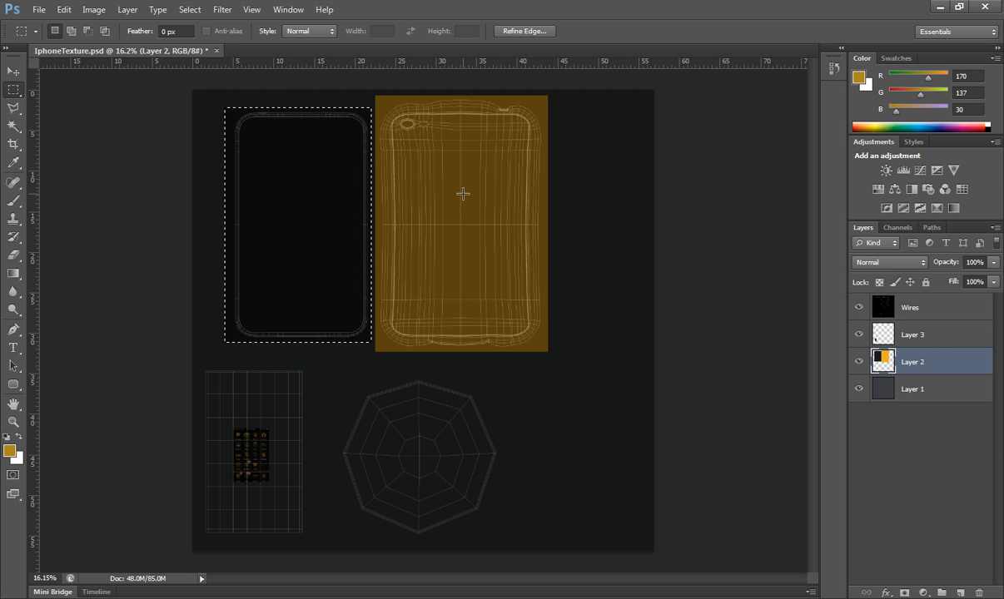
{"action": "left_click", "coordinate": [209, 239]}
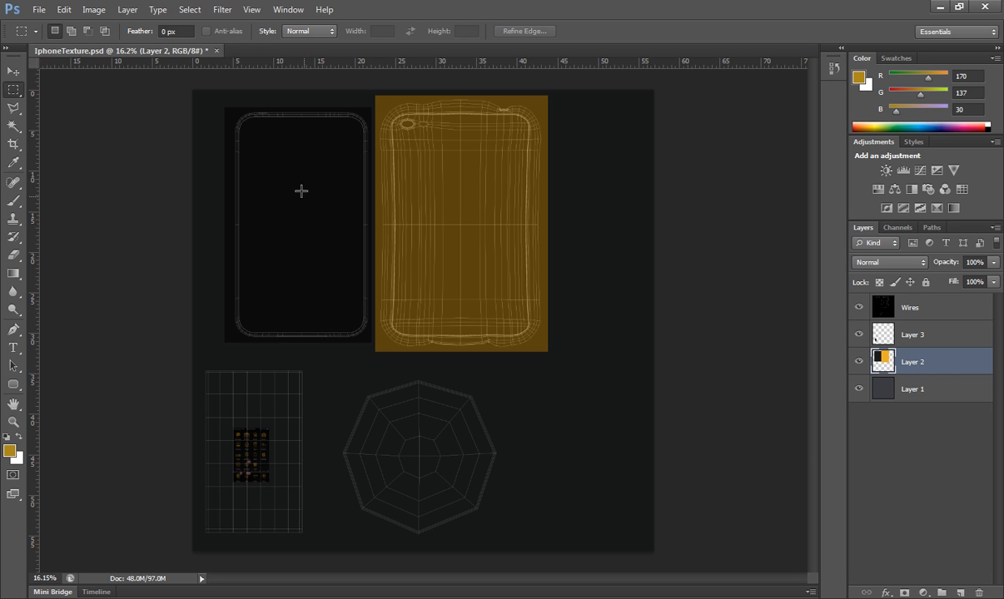
Open the homebutton image and float its window over the texture document
{"action": "left_click", "coordinate": [38, 9]}
{"action": "left_click", "coordinate": [45, 37]}
{"action": "double_click", "coordinate": [485, 275]}
{"action": "left_click_drag", "start_coordinate": [308, 51], "coordinate": [316, 167]}
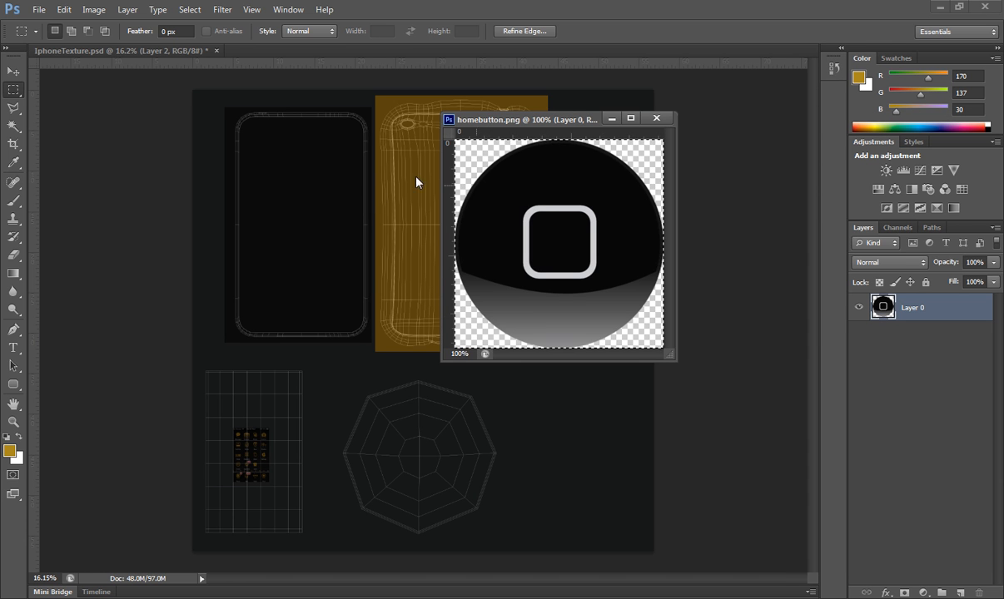
Copy the home button image onto the octagonal UV shell in IphoneTexture.psd and close the source image
{"action": "left_click", "coordinate": [15, 73]}
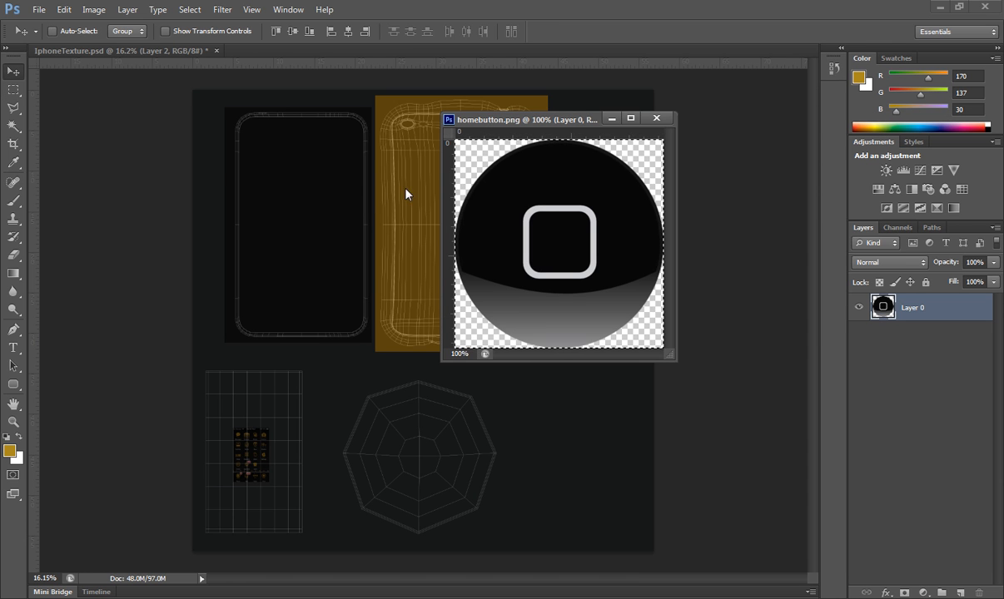
{"action": "left_click_drag", "start_coordinate": [554, 225], "coordinate": [441, 420]}
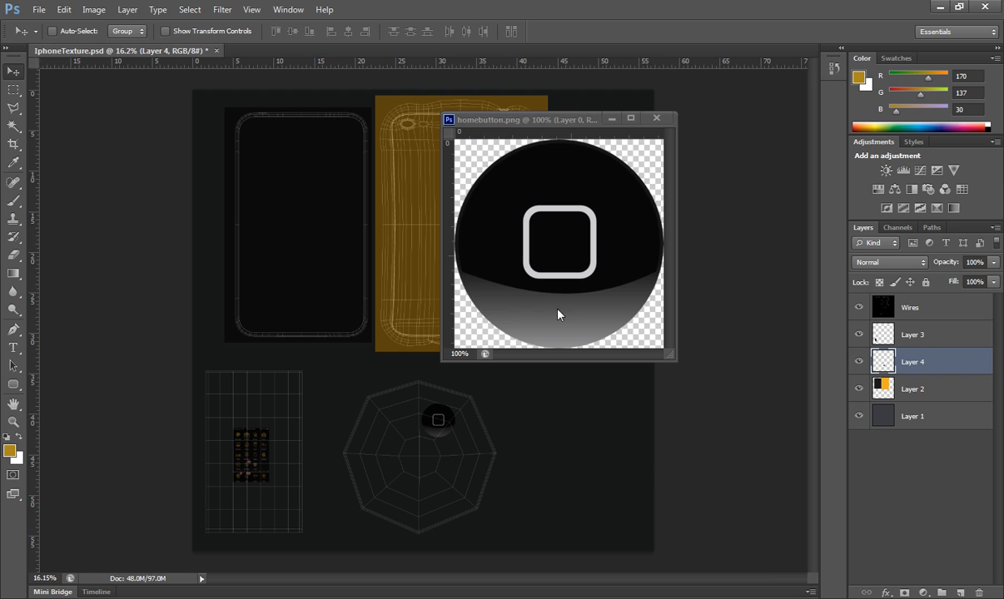
{"action": "left_click", "coordinate": [656, 118]}
Move the home button on Layer 4 to the centre of the octagonal UV shell
{"action": "scroll", "coordinate": [431, 455], "scroll_direction": "up", "scroll_amount": 5, "text": "alt"}
{"action": "left_click_drag", "start_coordinate": [543, 411], "coordinate": [649, 314]}
{"action": "left_click_drag", "start_coordinate": [544, 311], "coordinate": [513, 379]}
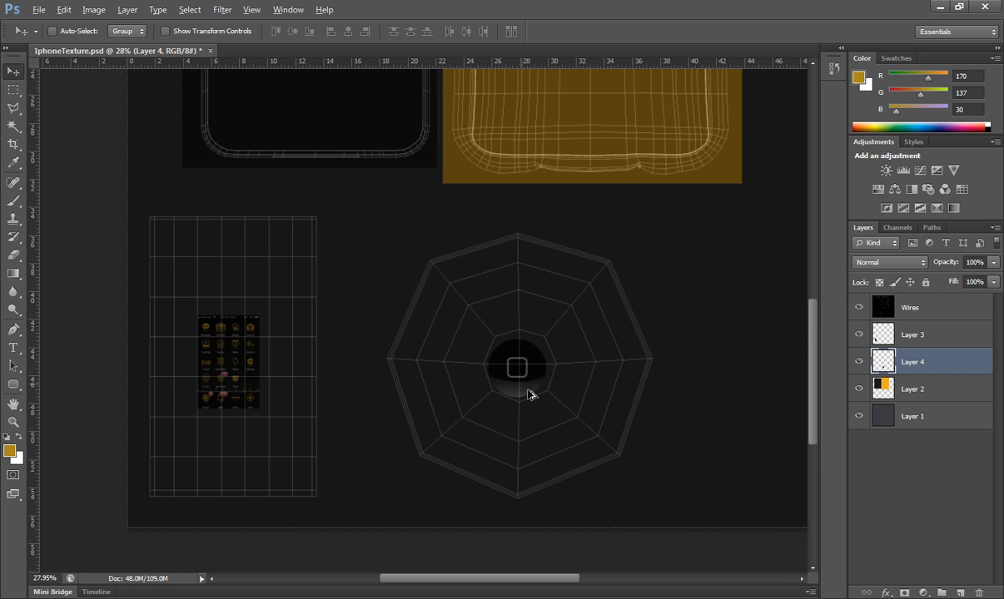
{"action": "scroll", "coordinate": [533, 375], "scroll_direction": "up", "scroll_amount": 5, "text": "alt"}
{"action": "scroll", "coordinate": [535, 398], "scroll_direction": "up", "scroll_amount": 5, "text": "alt"}
{"action": "left_click_drag", "start_coordinate": [471, 310], "coordinate": [500, 318]}
{"action": "scroll", "coordinate": [496, 317], "scroll_direction": "down", "scroll_amount": 8, "text": "alt"}
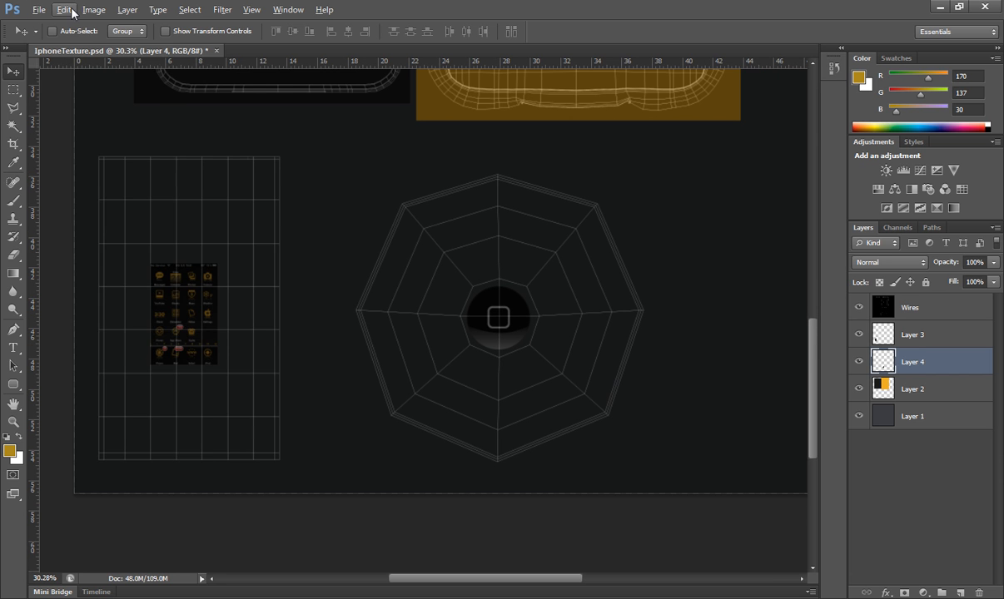
Scale the home button up evenly around its centre until it covers the whole octagonal UV shell
{"action": "left_click", "coordinate": [73, 12]}
{"action": "mouse_move", "coordinate": [191, 287]}
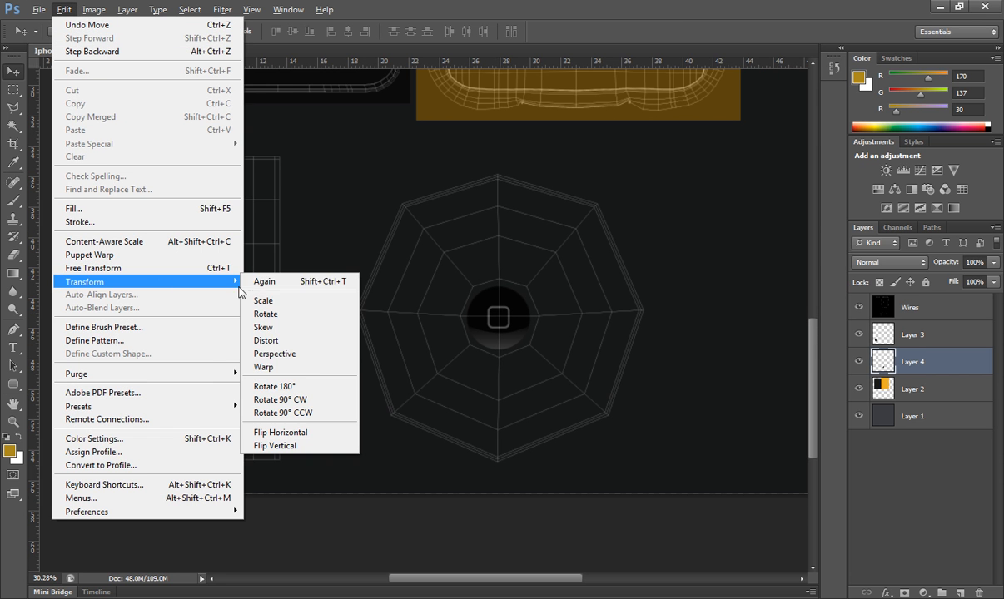
{"action": "left_click", "coordinate": [263, 300]}
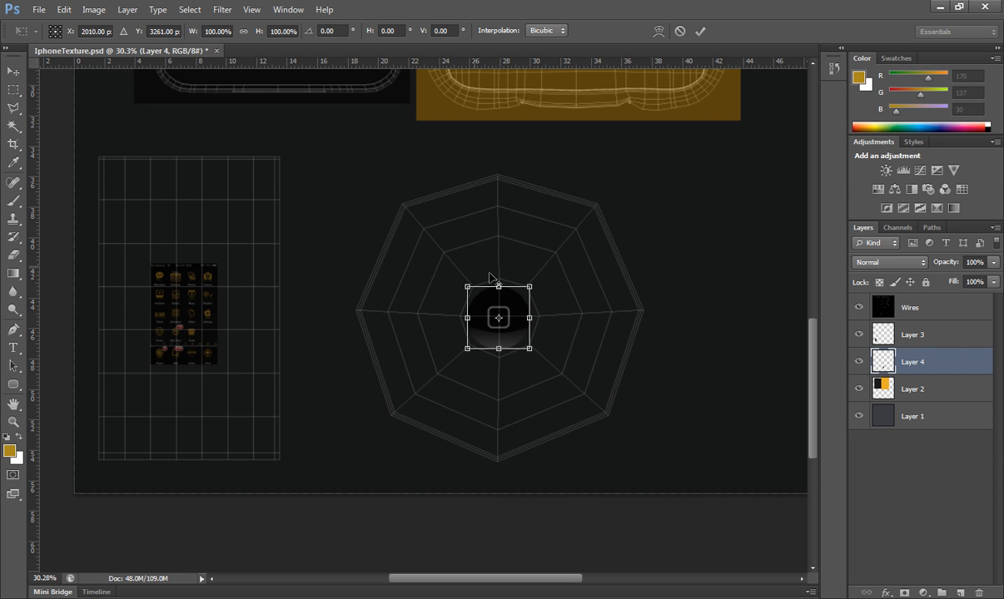
{"action": "left_click_drag", "start_coordinate": [531, 284], "coordinate": [656, 160]}
{"action": "key", "text": "Return"}
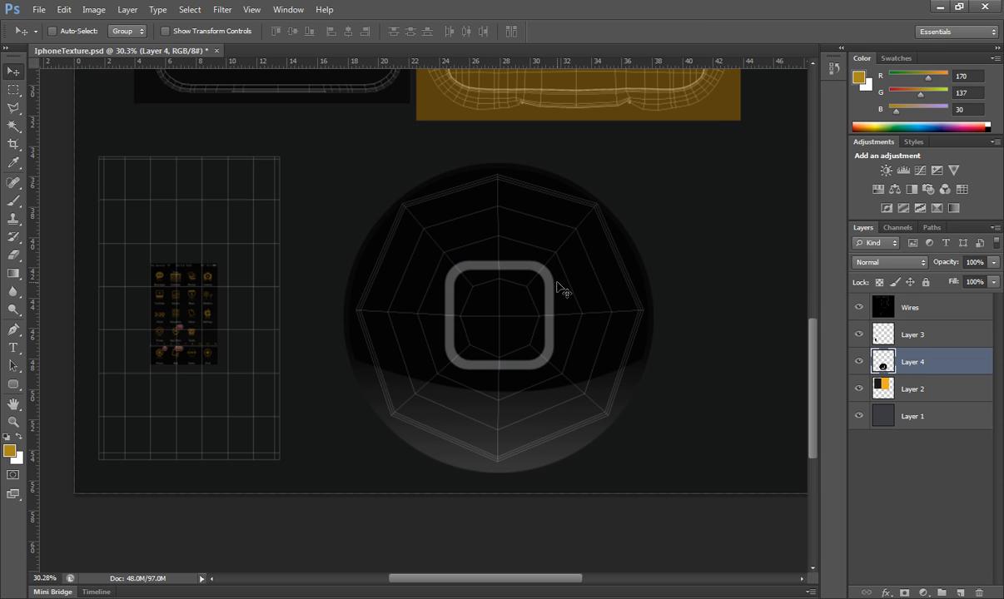
{"action": "scroll", "coordinate": [557, 283], "scroll_direction": "down", "scroll_amount": 3, "text": "alt"}
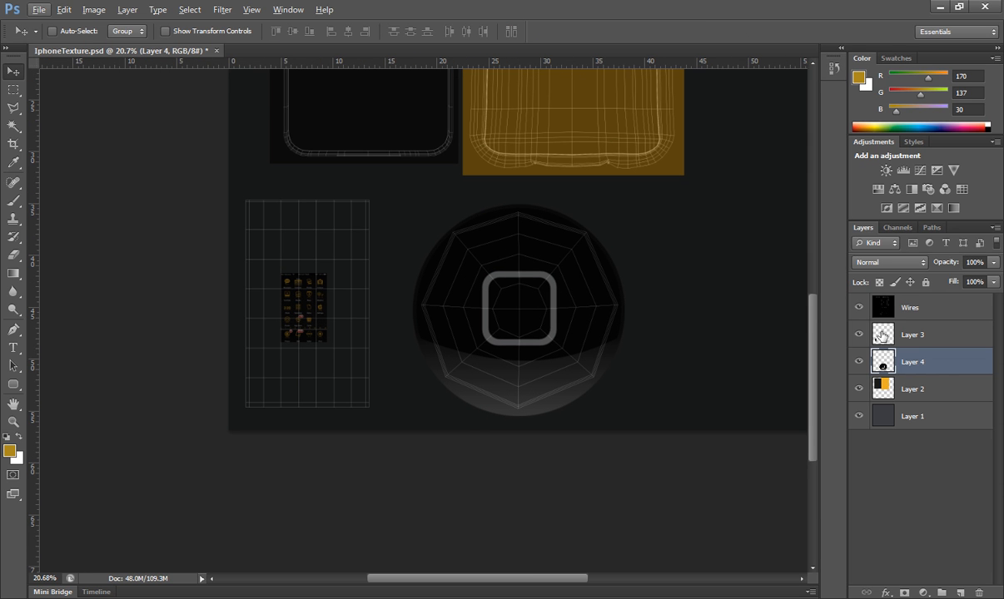
Transform the screen theme on Layer 3, stretching it upward to about 205% height to meet the rectangular UV shell's top edge
{"action": "left_click", "coordinate": [884, 335]}
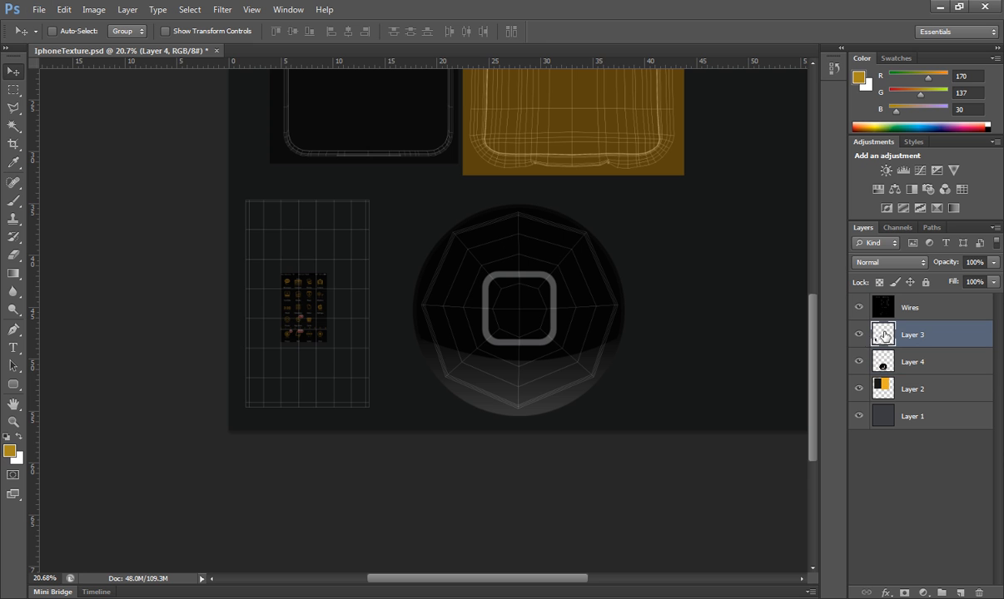
{"action": "scroll", "coordinate": [289, 314], "scroll_direction": "up", "scroll_amount": 3, "text": "alt"}
{"action": "scroll", "coordinate": [285, 314], "scroll_direction": "up", "scroll_amount": 1, "text": "alt"}
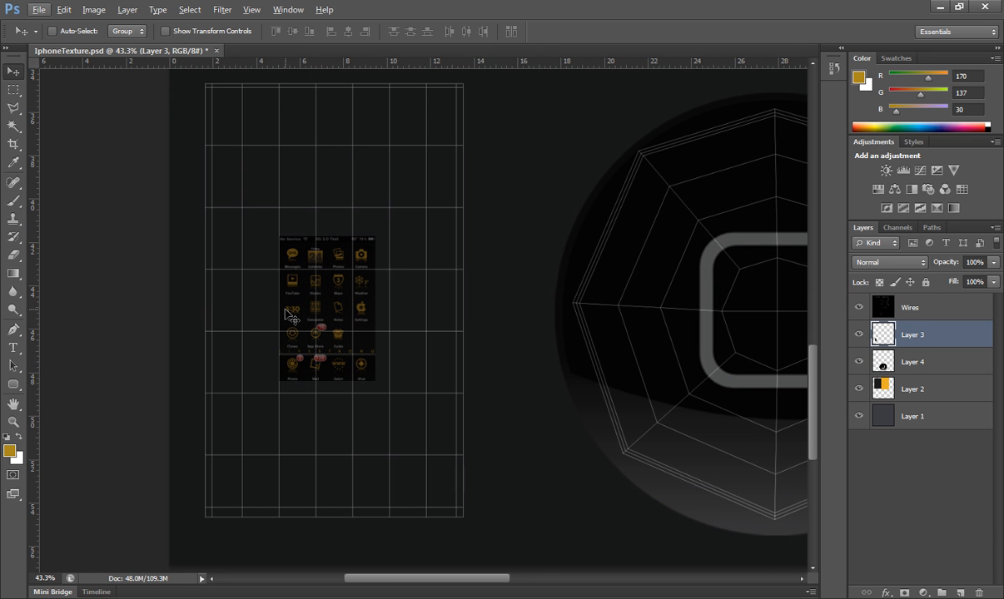
{"action": "key", "text": "ctrl+t"}
{"action": "scroll", "coordinate": [333, 250], "scroll_direction": "down", "scroll_amount": 2, "text": "alt"}
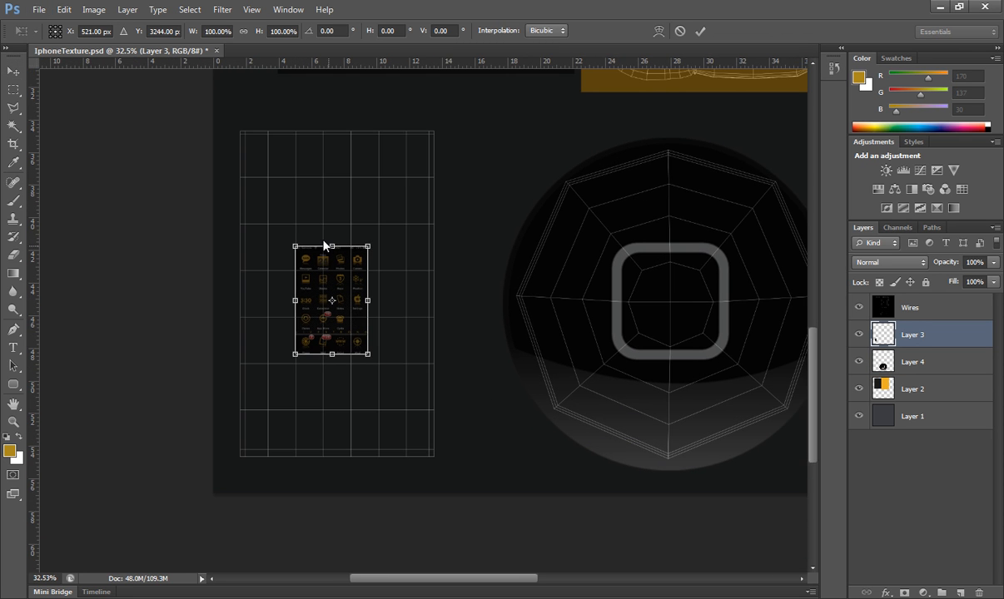
{"action": "scroll", "coordinate": [340, 249], "scroll_direction": "up", "scroll_amount": 5, "text": "alt"}
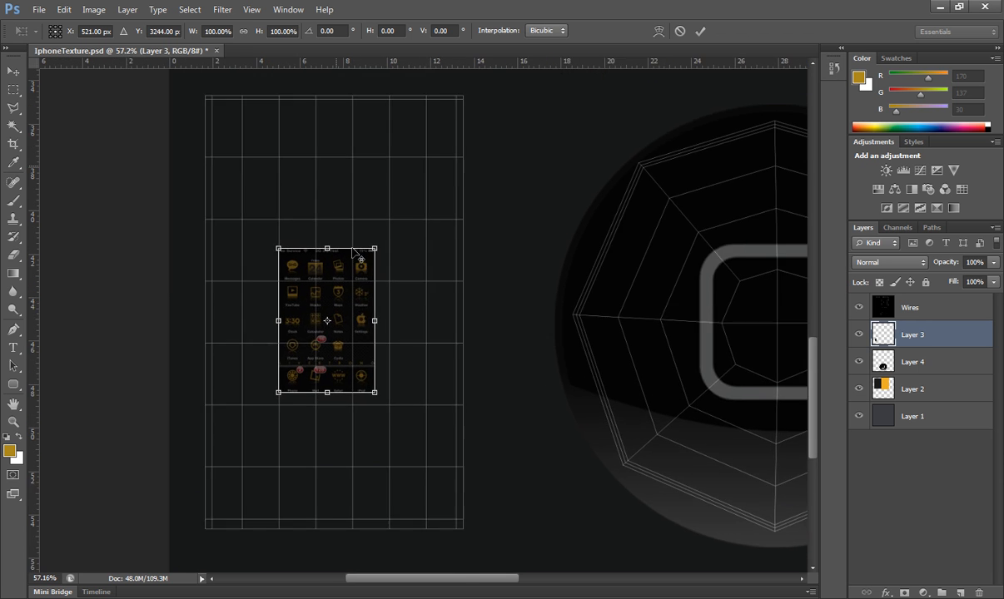
{"action": "left_click_drag", "start_coordinate": [394, 269], "coordinate": [364, 114]}
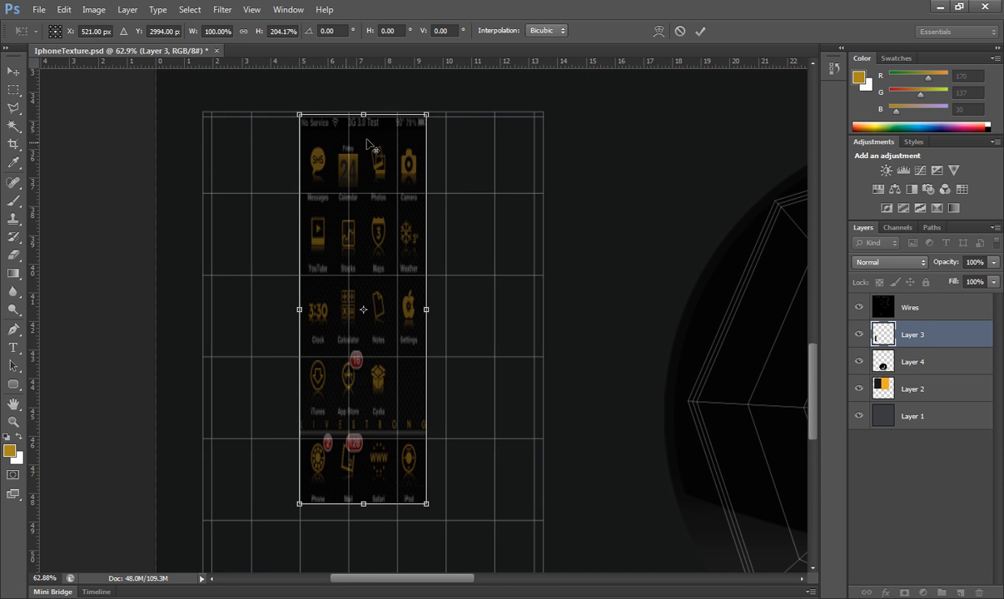
{"action": "scroll", "coordinate": [367, 147], "scroll_direction": "up", "scroll_amount": 10, "text": "alt"}
{"action": "scroll", "coordinate": [399, 225], "scroll_direction": "up", "scroll_amount": 2, "text": "alt"}
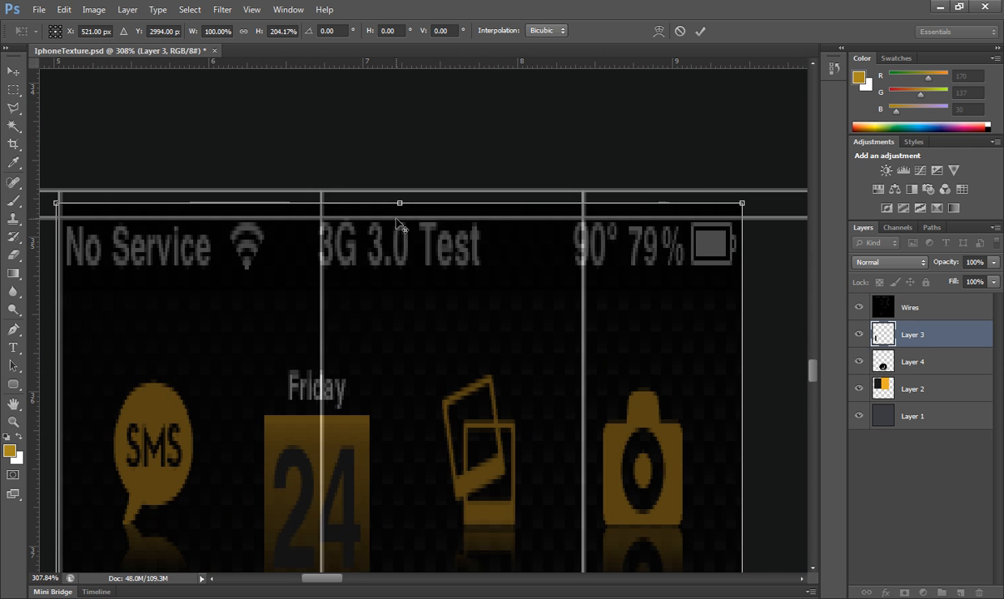
{"action": "left_click_drag", "start_coordinate": [399, 198], "coordinate": [400, 187]}
{"action": "scroll", "coordinate": [513, 338], "scroll_direction": "down", "scroll_amount": 10, "text": "alt"}
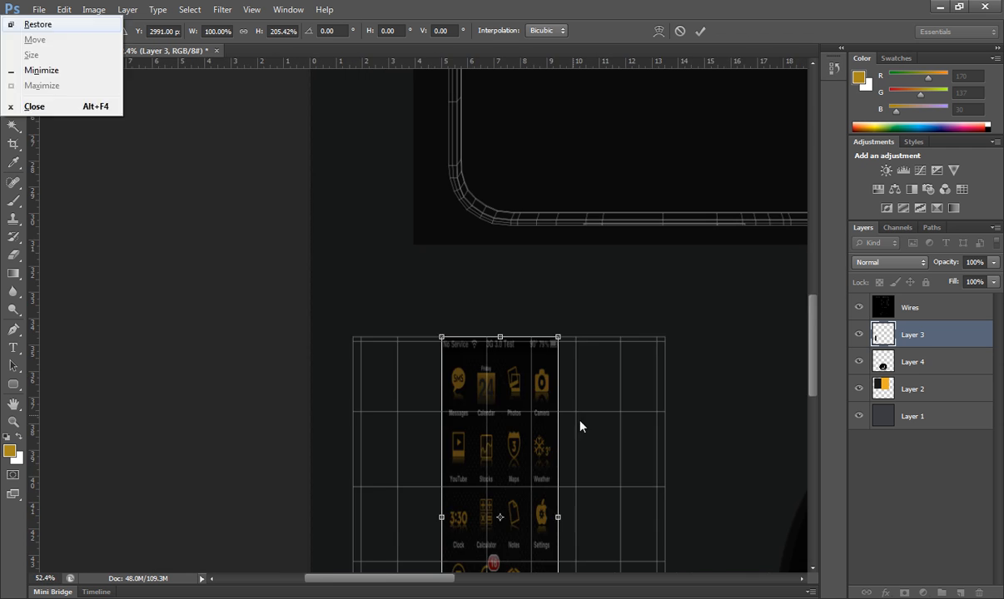
Stretch the screen theme to about 267% width and down to the bottom of the rectangular UV shell, and apply the transform
{"action": "left_click_drag", "start_coordinate": [572, 417], "coordinate": [476, 223]}
{"action": "scroll", "coordinate": [491, 320], "scroll_direction": "up", "scroll_amount": 10, "text": "alt"}
{"action": "left_click_drag", "start_coordinate": [437, 296], "coordinate": [367, 328]}
{"action": "left_click_drag", "start_coordinate": [293, 286], "coordinate": [576, 286]}
{"action": "left_click_drag", "start_coordinate": [372, 348], "coordinate": [621, 365]}
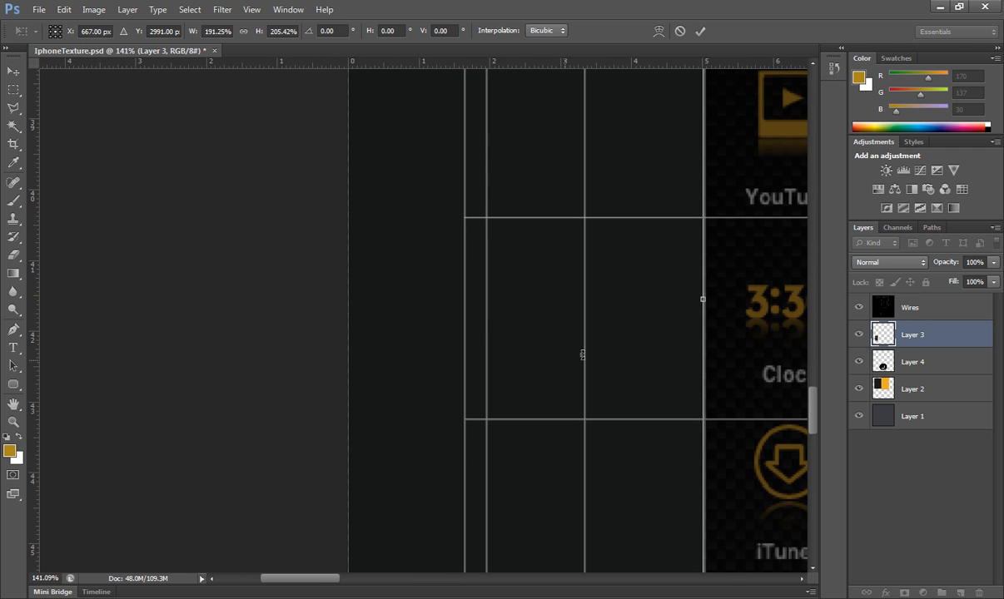
{"action": "left_click_drag", "start_coordinate": [518, 307], "coordinate": [464, 308]}
{"action": "left_click_drag", "start_coordinate": [674, 419], "coordinate": [533, 274]}
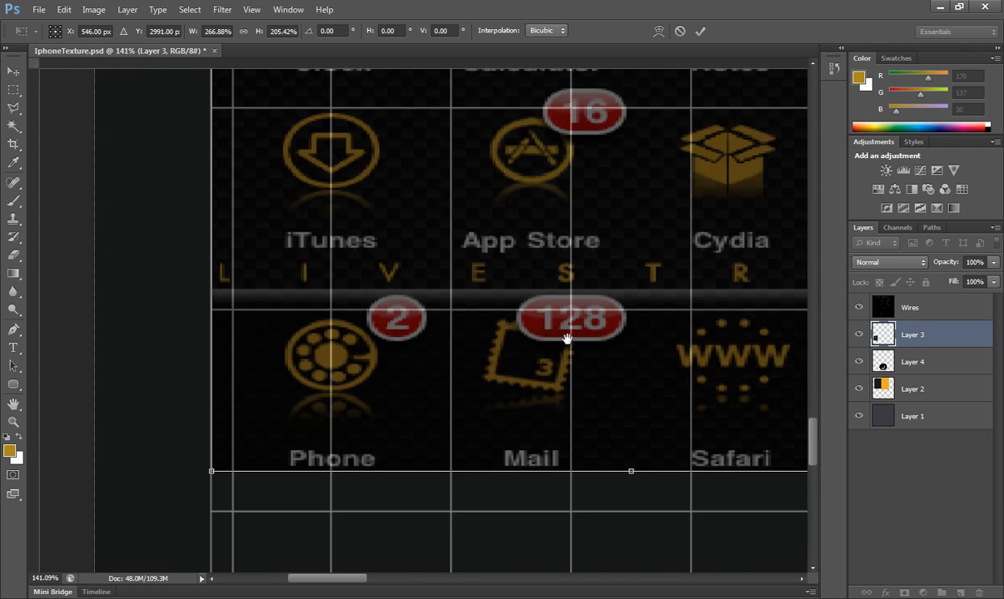
{"action": "left_click_drag", "start_coordinate": [595, 296], "coordinate": [524, 157]}
{"action": "left_click_drag", "start_coordinate": [498, 94], "coordinate": [479, 539]}
{"action": "key", "text": "Return"}
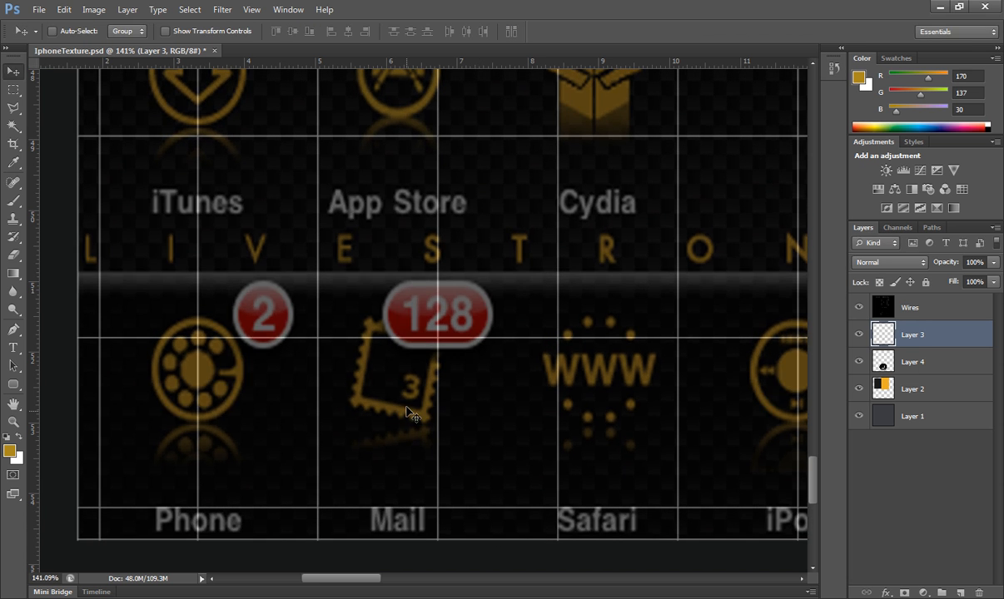
Hide the Wires layer so only the texture artwork shows
{"action": "scroll", "coordinate": [529, 271], "scroll_direction": "down", "scroll_amount": 1, "text": "alt"}
{"action": "scroll", "coordinate": [529, 273], "scroll_direction": "down", "scroll_amount": 6, "text": "alt"}
{"action": "left_click_drag", "start_coordinate": [588, 253], "coordinate": [448, 468]}
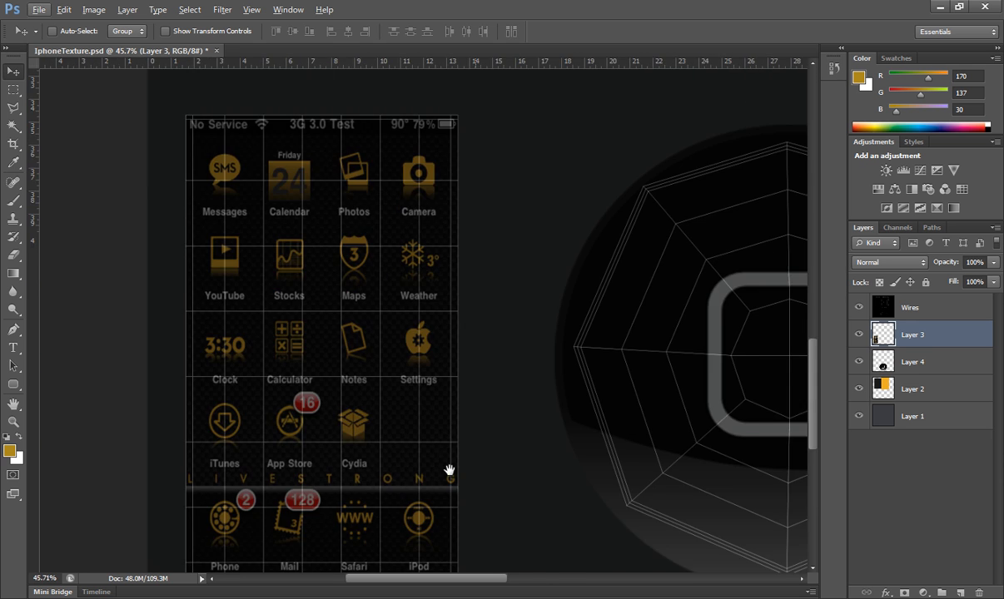
{"action": "scroll", "coordinate": [570, 278], "scroll_direction": "down", "scroll_amount": 4, "text": "alt"}
{"action": "left_click_drag", "start_coordinate": [601, 279], "coordinate": [521, 427]}
{"action": "left_click", "coordinate": [860, 308]}
{"action": "scroll", "coordinate": [541, 296], "scroll_direction": "down", "scroll_amount": 2, "text": "alt"}
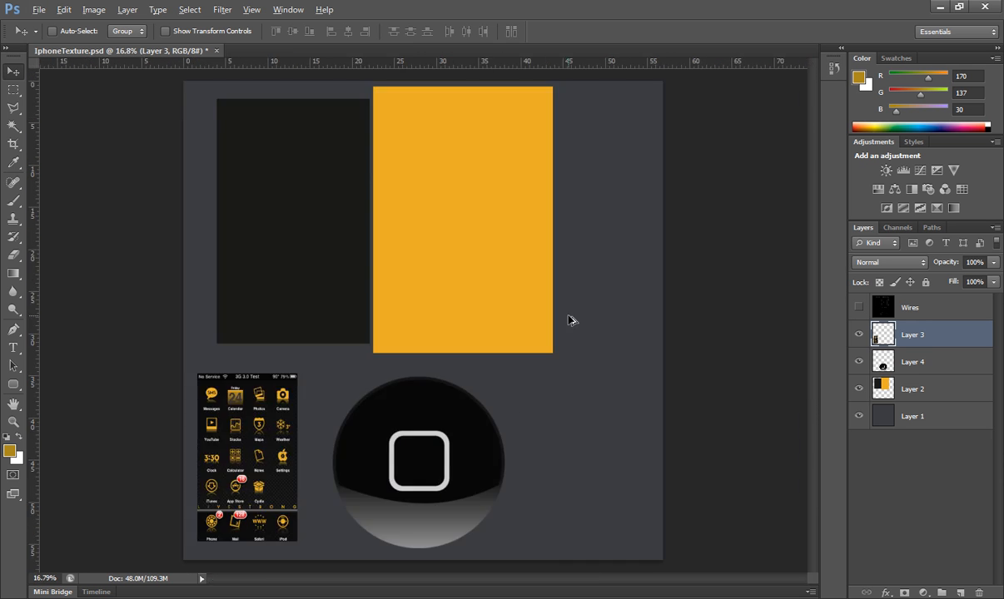
{"action": "scroll", "coordinate": [550, 312], "scroll_direction": "down", "scroll_amount": 1, "text": "alt"}
Save the layered texture as IphoneTexture in Photoshop format in the sourceimages folder
{"action": "left_click", "coordinate": [39, 9]}
{"action": "left_click", "coordinate": [70, 179]}
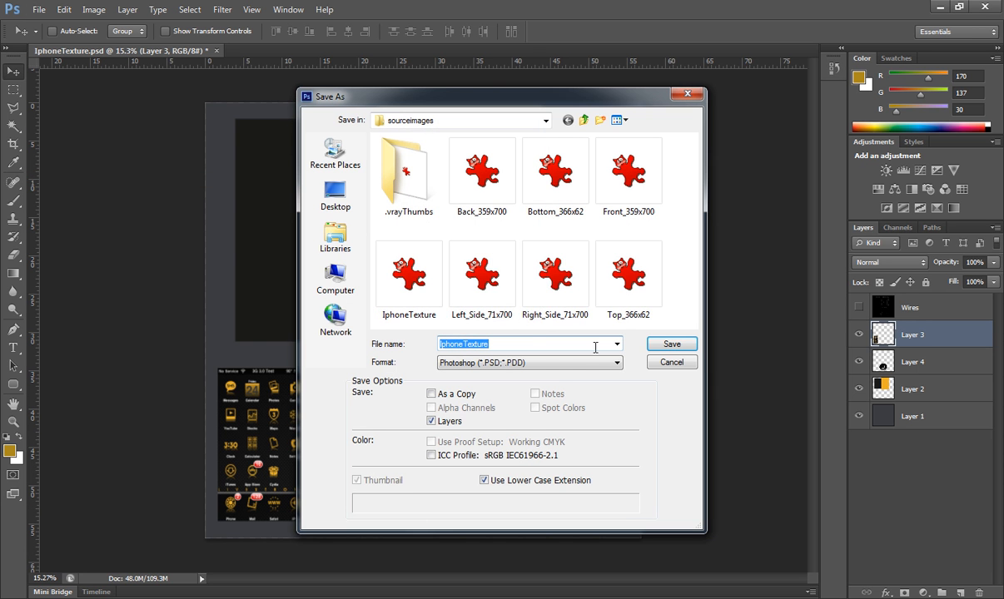
{"action": "left_click", "coordinate": [671, 343]}
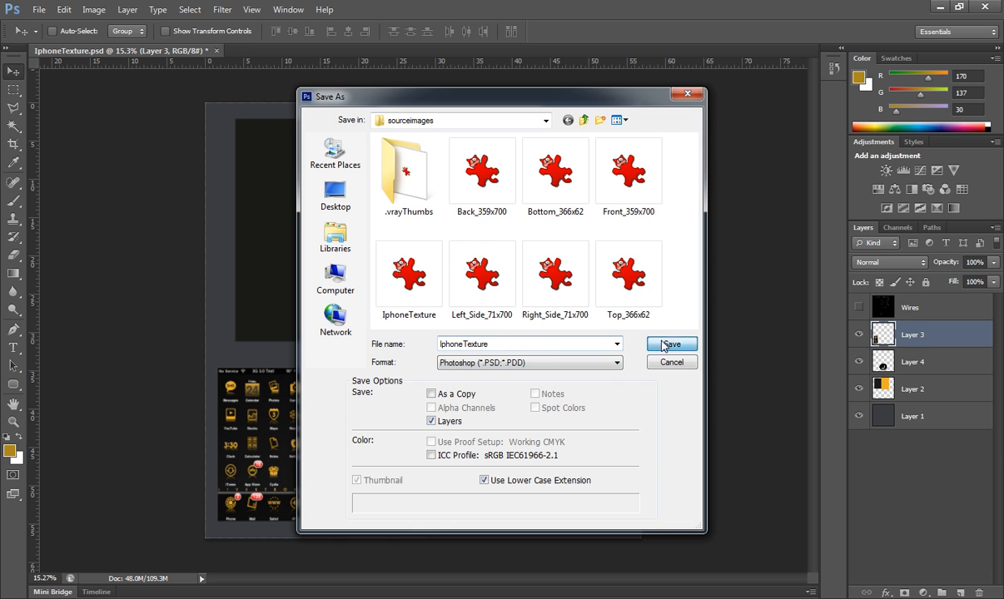
{"action": "left_click", "coordinate": [475, 237]}
{"action": "left_click", "coordinate": [639, 188]}
Save another version of the texture as a JPEG named IphoneTexture in the sourceimages folder
{"action": "left_click", "coordinate": [39, 9]}
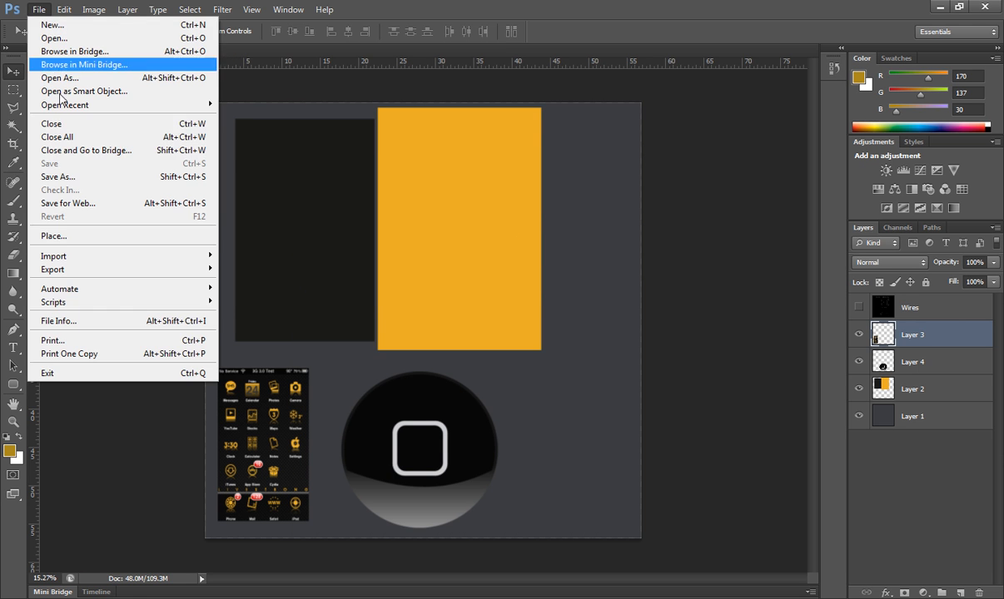
{"action": "left_click", "coordinate": [77, 171]}
{"action": "left_click", "coordinate": [523, 363]}
{"action": "left_click", "coordinate": [483, 446]}
{"action": "left_click", "coordinate": [670, 345]}
{"action": "left_click", "coordinate": [474, 248]}
{"action": "left_click", "coordinate": [573, 159]}
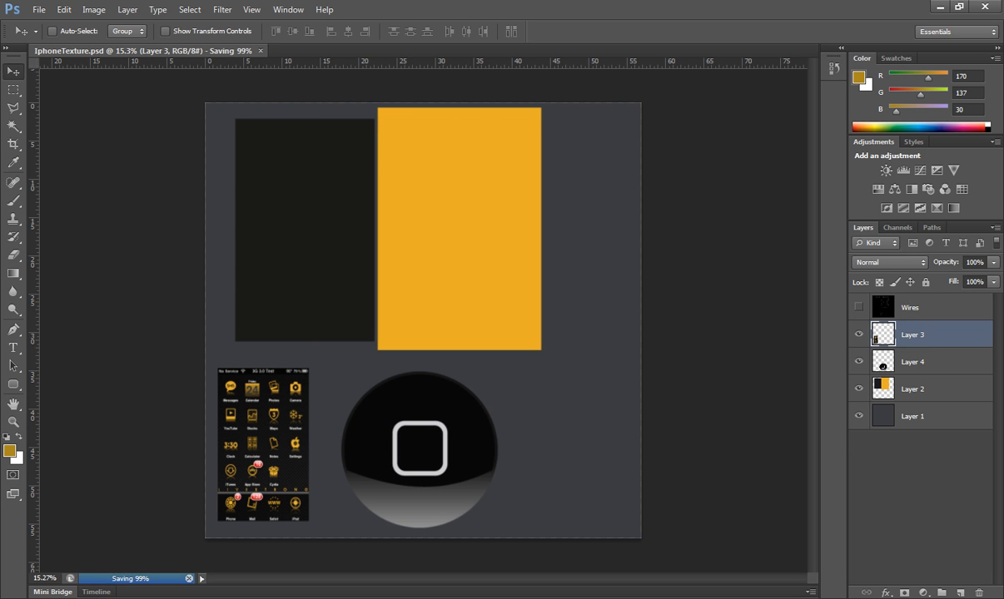
Switch to Maya and bring the Hypershade window fully into view with its list of creatable materials
{"action": "key", "text": "alt+Tab"}
{"action": "left_click_drag", "start_coordinate": [330, 404], "coordinate": [309, 387], "text": "alt"}
{"action": "left_click", "coordinate": [138, 87]}
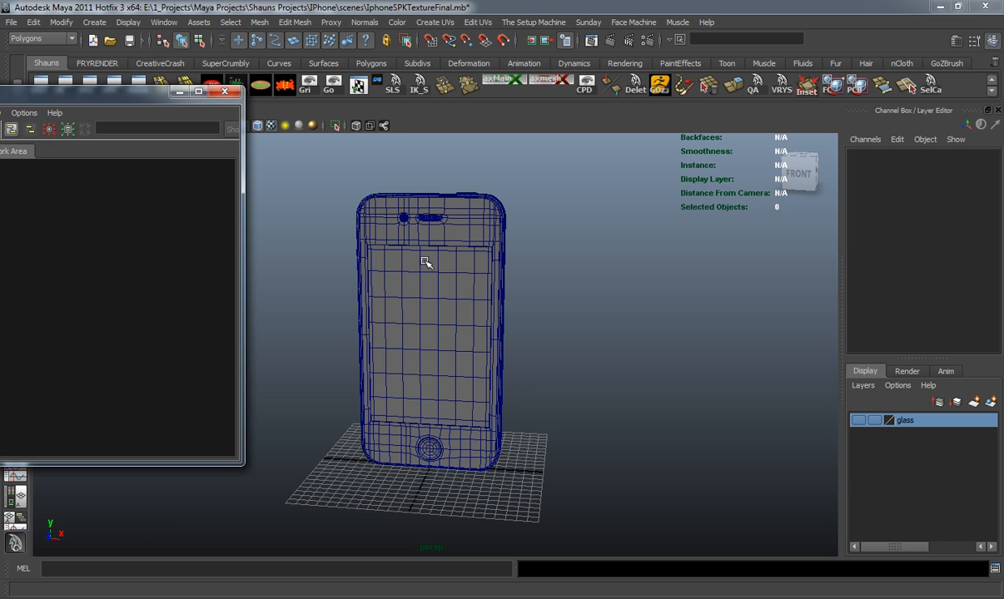
{"action": "left_click_drag", "start_coordinate": [94, 94], "coordinate": [363, 78]}
{"action": "left_click_drag", "start_coordinate": [234, 250], "coordinate": [220, 242]}
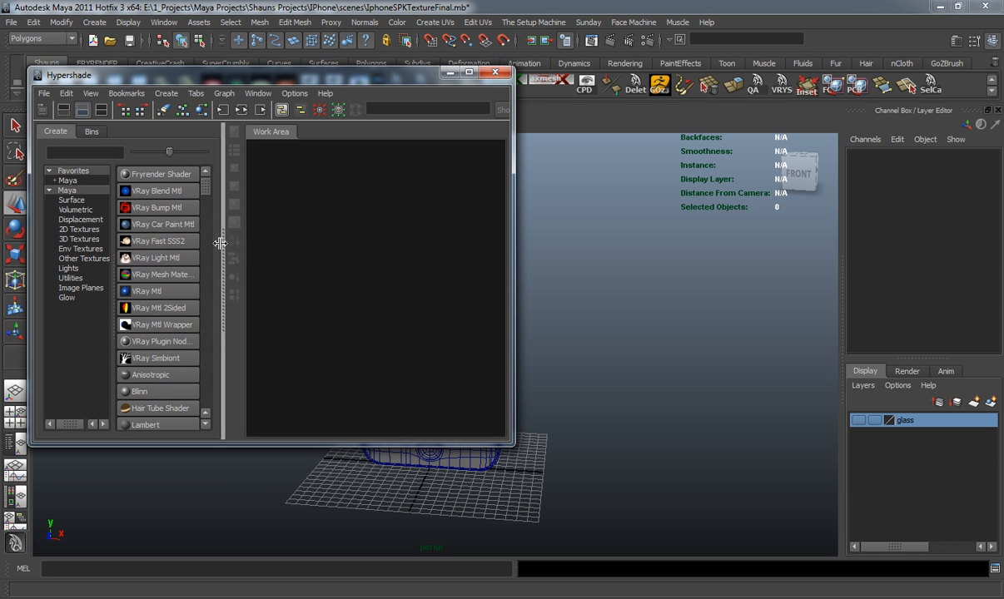
Create two VRay Mtl materials and arrange them one above the other in the Hypershade work area
{"action": "left_click", "coordinate": [154, 291]}
{"action": "left_click", "coordinate": [150, 293]}
{"action": "left_click_drag", "start_coordinate": [280, 316], "coordinate": [416, 312]}
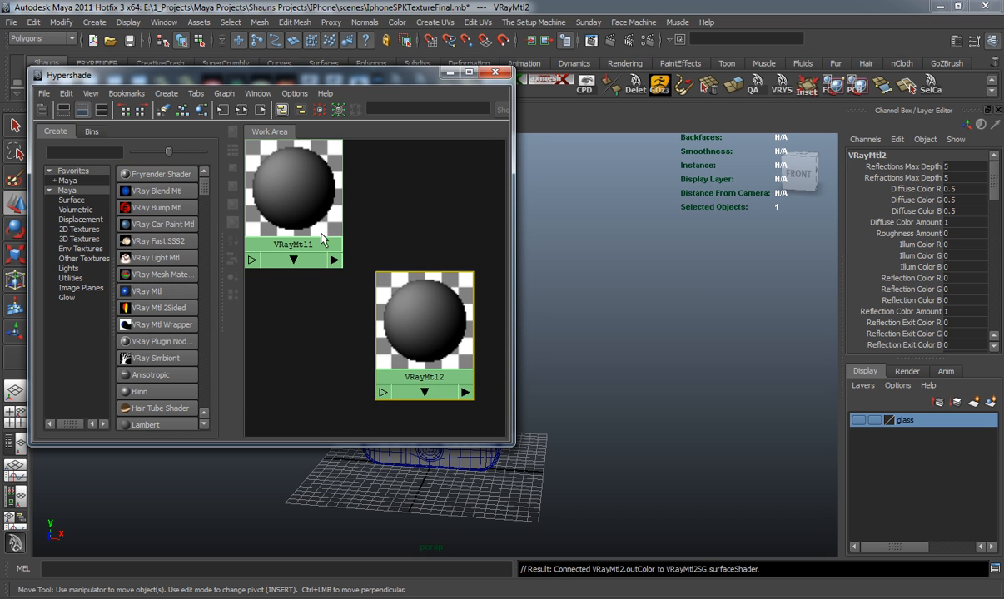
{"action": "left_click_drag", "start_coordinate": [296, 216], "coordinate": [428, 206]}
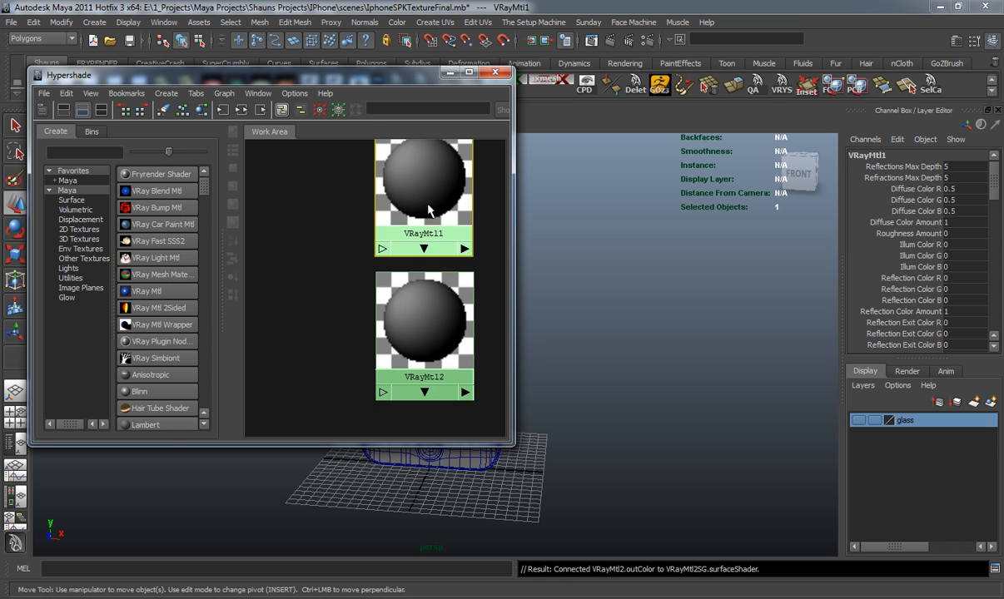
{"action": "left_click_drag", "start_coordinate": [409, 75], "coordinate": [263, 82]}
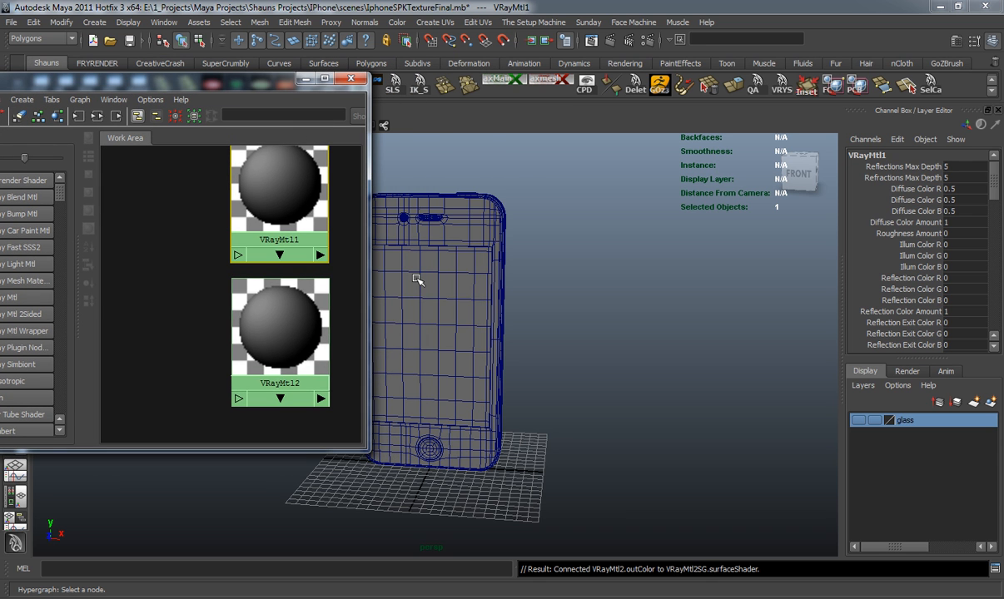
Rename the upper VRay material IPHoneBody and the lower one IPhoneScreen
{"action": "right_click_drag", "start_coordinate": [260, 203], "coordinate": [253, 340]}
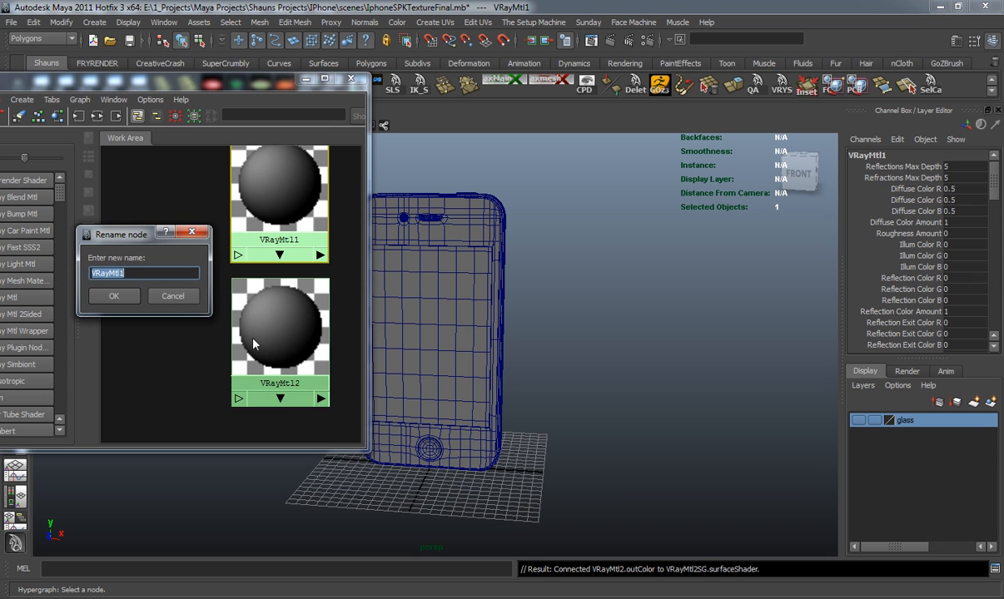
{"action": "type", "text": "IPhone"}
{"action": "key", "text": "Return"}
{"action": "right_click_drag", "start_coordinate": [250, 337], "coordinate": [233, 464]}
{"action": "type", "text": "IPhone"}
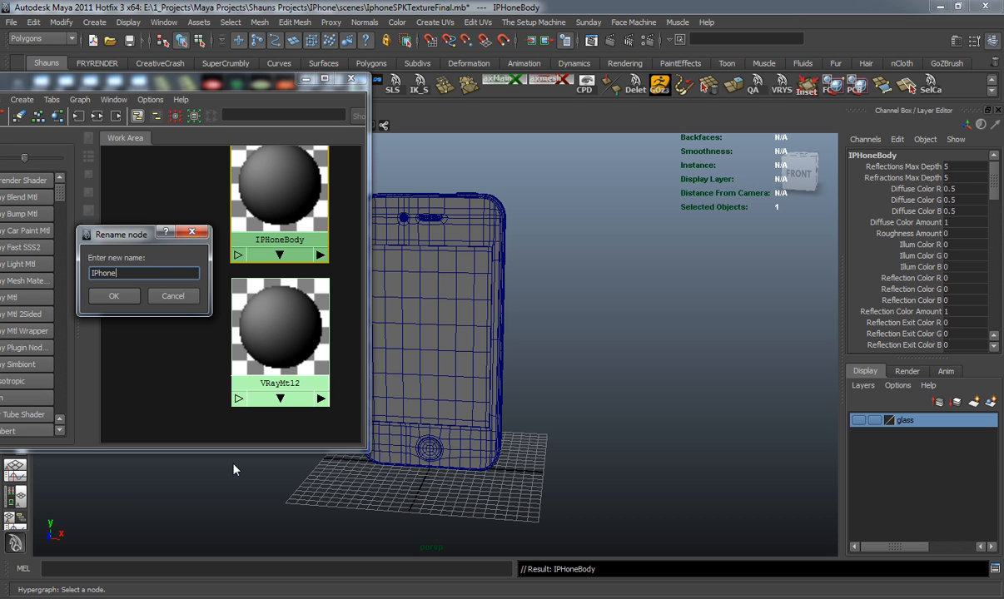
{"action": "type", "text": "Screen"}
{"action": "key", "text": "Return"}
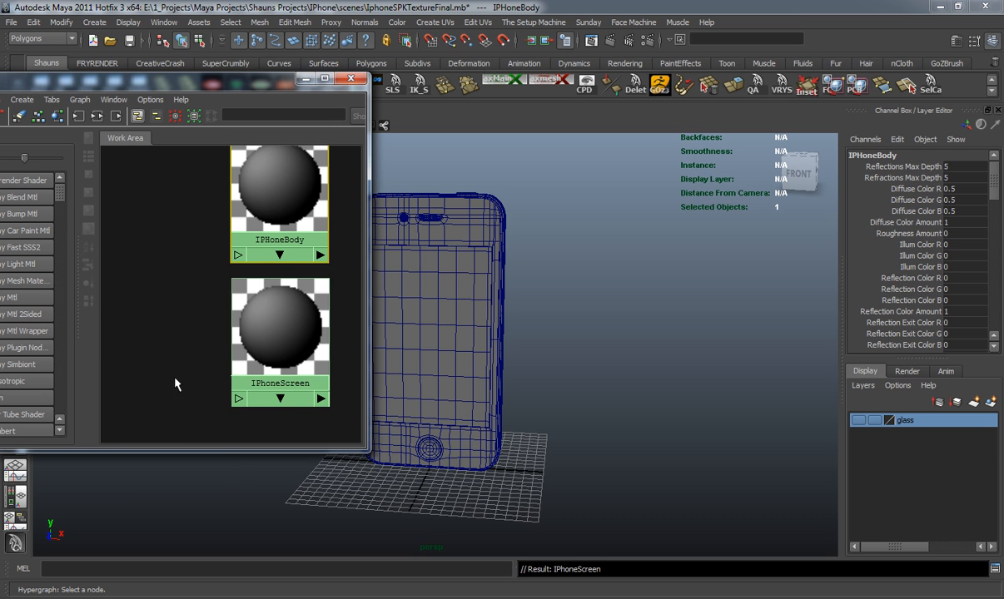
Show the attributes of the IPHoneBody material and map a File texture to its Diffuse Color
{"action": "left_click_drag", "start_coordinate": [178, 79], "coordinate": [190, 82]}
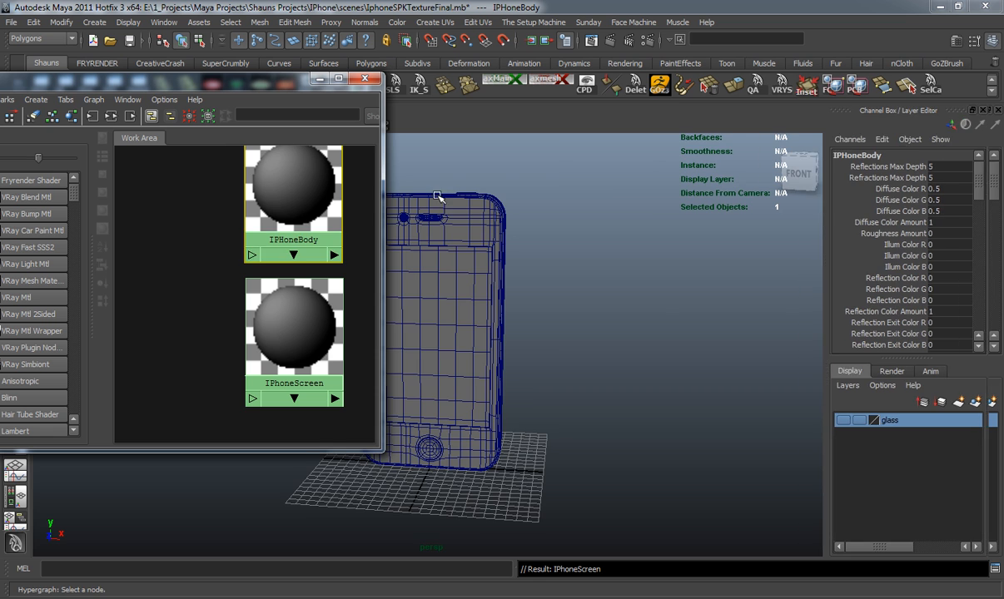
{"action": "key", "text": "ctrl+a"}
{"action": "scroll", "coordinate": [932, 316], "scroll_direction": "up", "scroll_amount": 10}
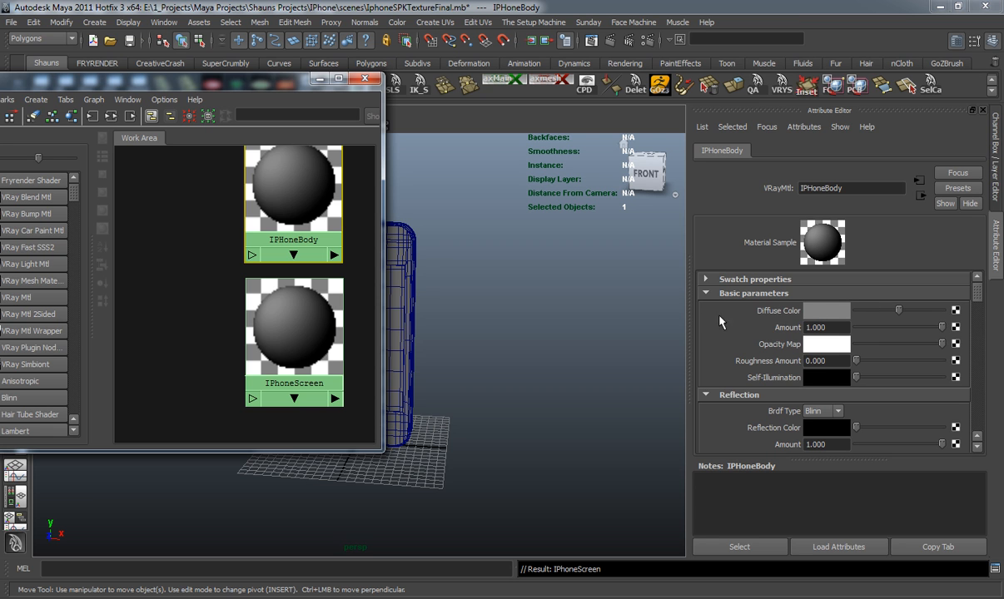
{"action": "left_click", "coordinate": [956, 311]}
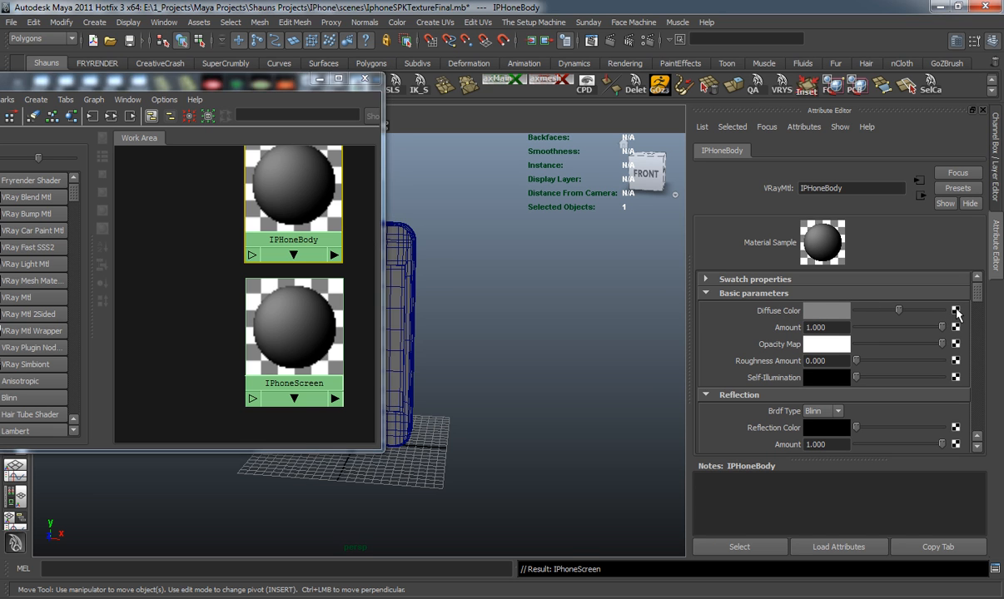
{"action": "left_click", "coordinate": [399, 305]}
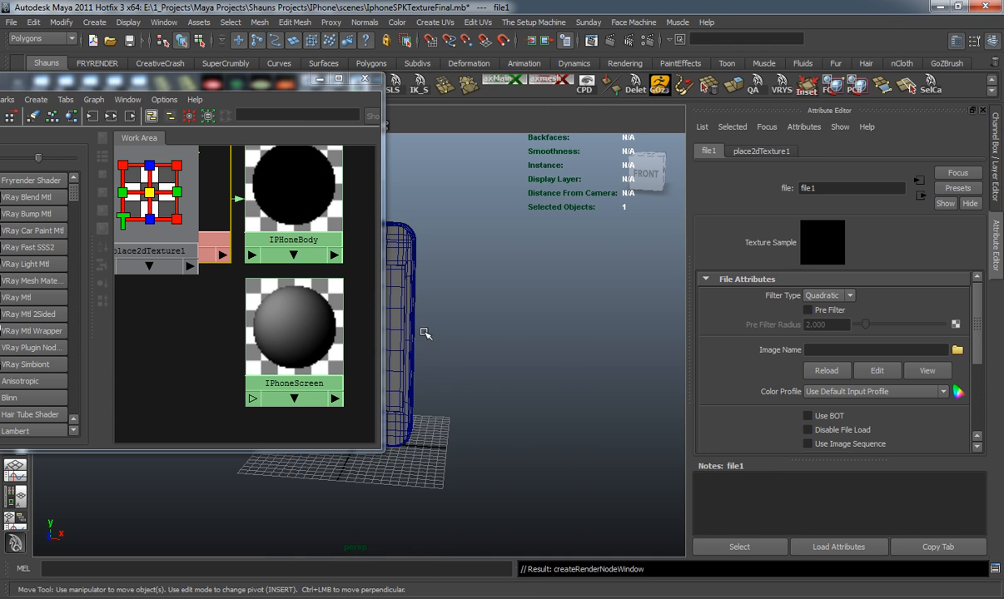
Map a File texture to the Diffuse Color of the IPhoneScreen material
{"action": "left_click", "coordinate": [297, 341]}
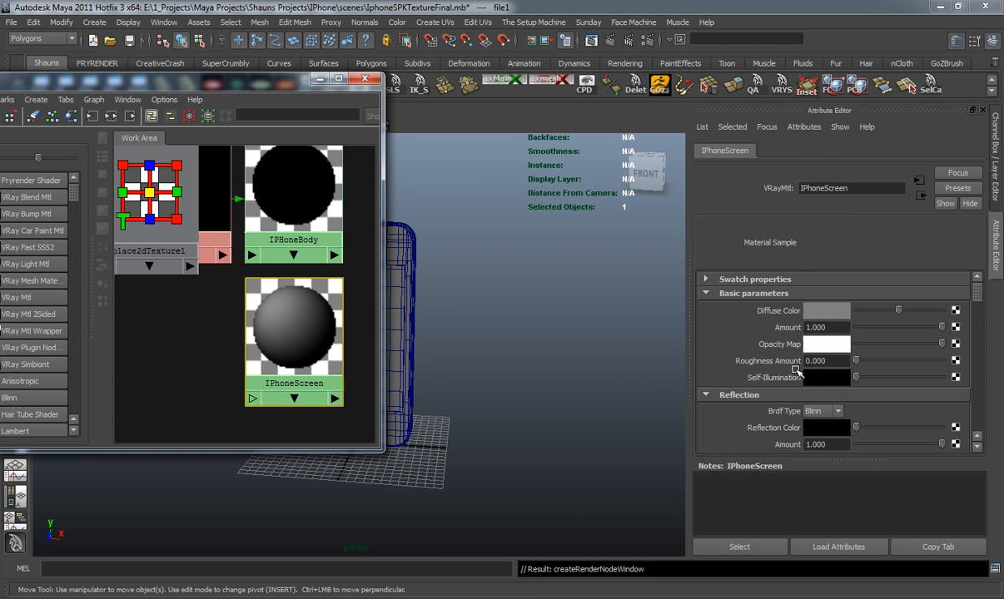
{"action": "left_click", "coordinate": [955, 311]}
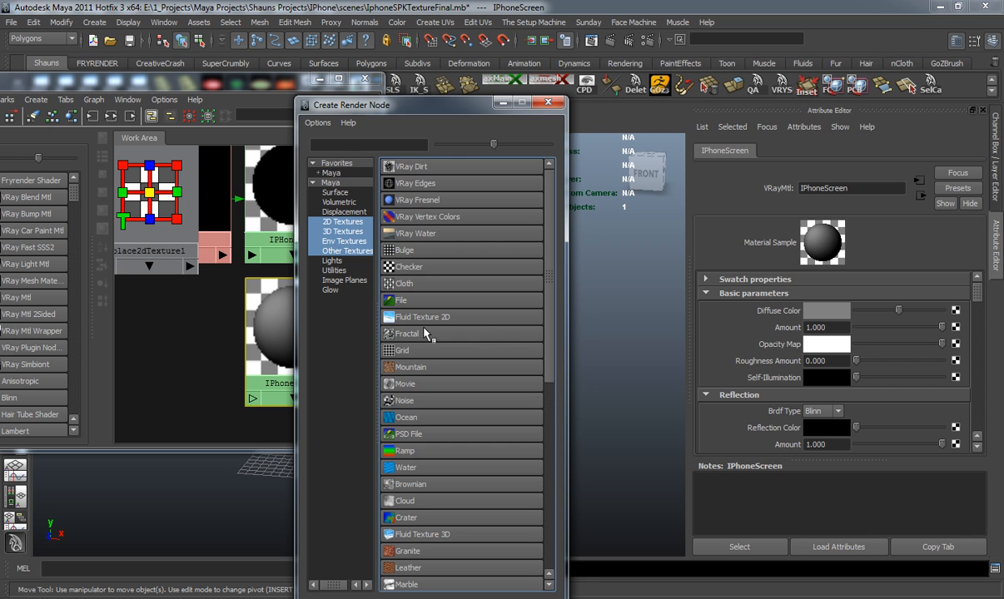
{"action": "left_click", "coordinate": [400, 300]}
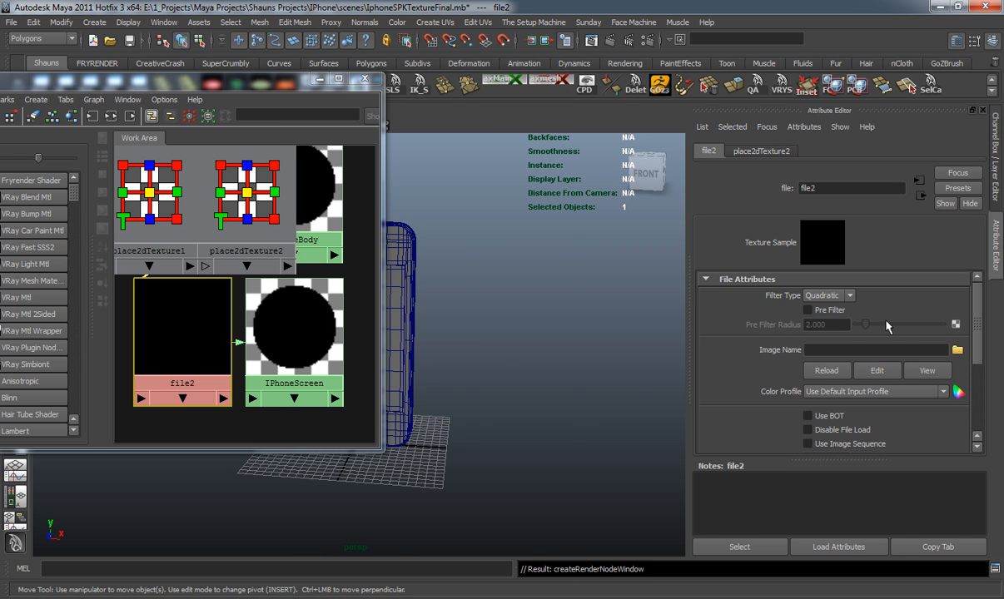
Set the Filter Type of the IPhoneScreen file texture to Off and load IphoneTexture.jpg as its image
{"action": "left_click", "coordinate": [811, 296]}
{"action": "left_click", "coordinate": [787, 288]}
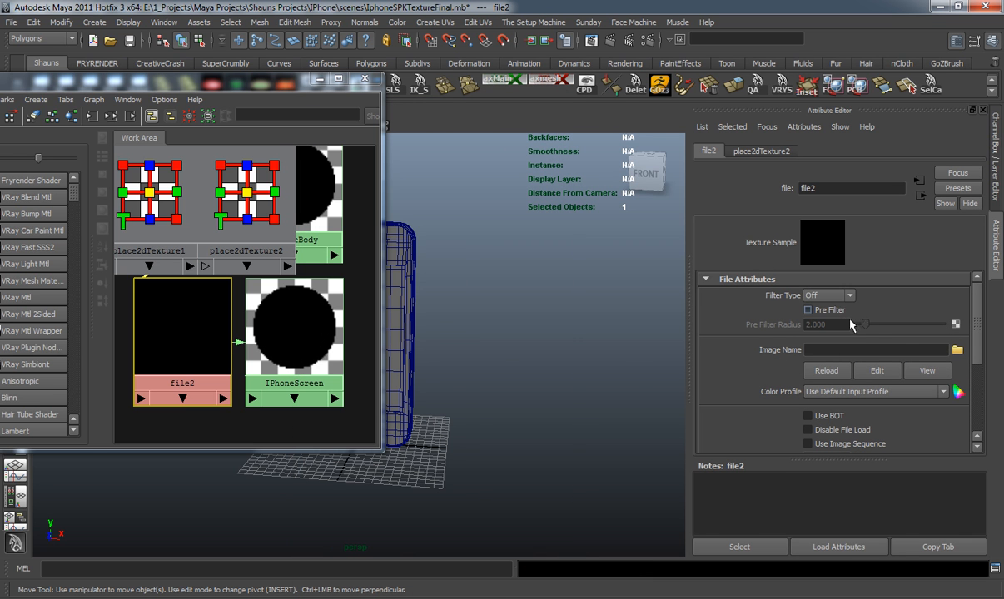
{"action": "left_click", "coordinate": [955, 351]}
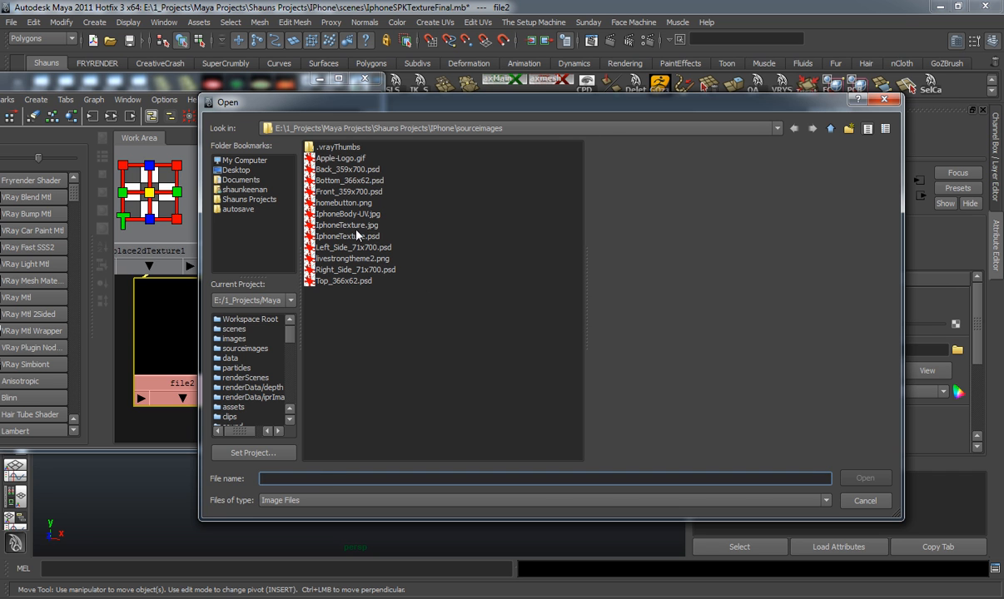
{"action": "left_click", "coordinate": [346, 224]}
{"action": "left_click", "coordinate": [865, 477]}
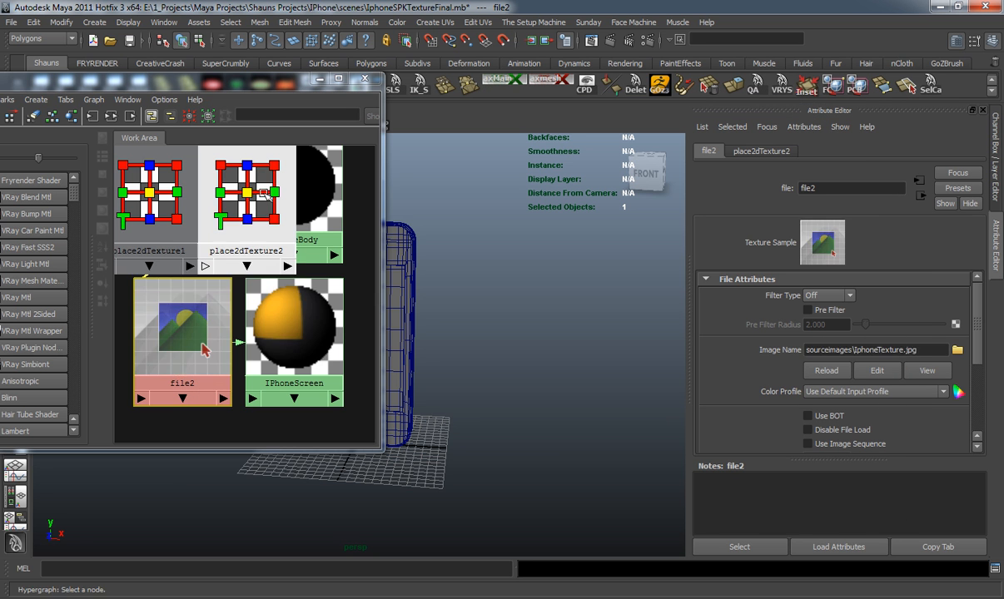
Set the Filter Type of the IPHoneBody file texture to Off and load IphoneTexture.jpg from sourceimages as its image
{"action": "left_click_drag", "start_coordinate": [257, 203], "coordinate": [144, 197]}
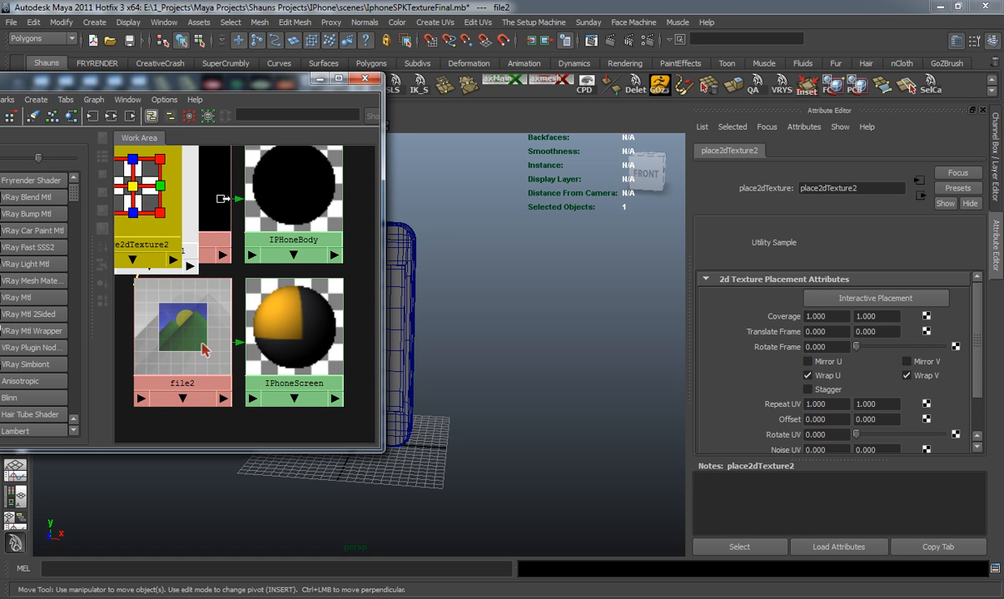
{"action": "left_click", "coordinate": [217, 204]}
{"action": "left_click", "coordinate": [826, 295]}
{"action": "left_click", "coordinate": [824, 307]}
{"action": "left_click", "coordinate": [957, 350]}
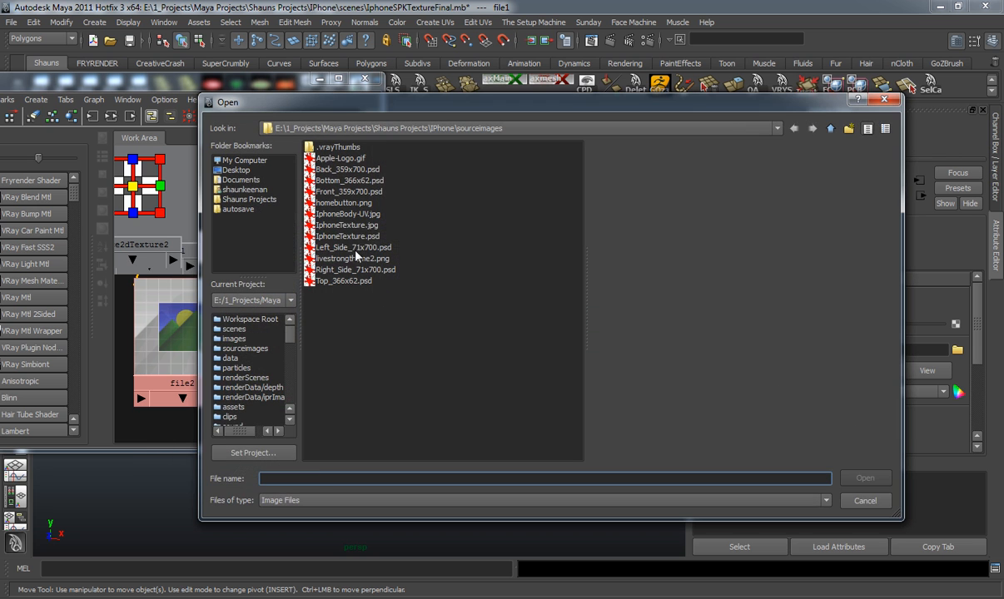
{"action": "left_click", "coordinate": [348, 225]}
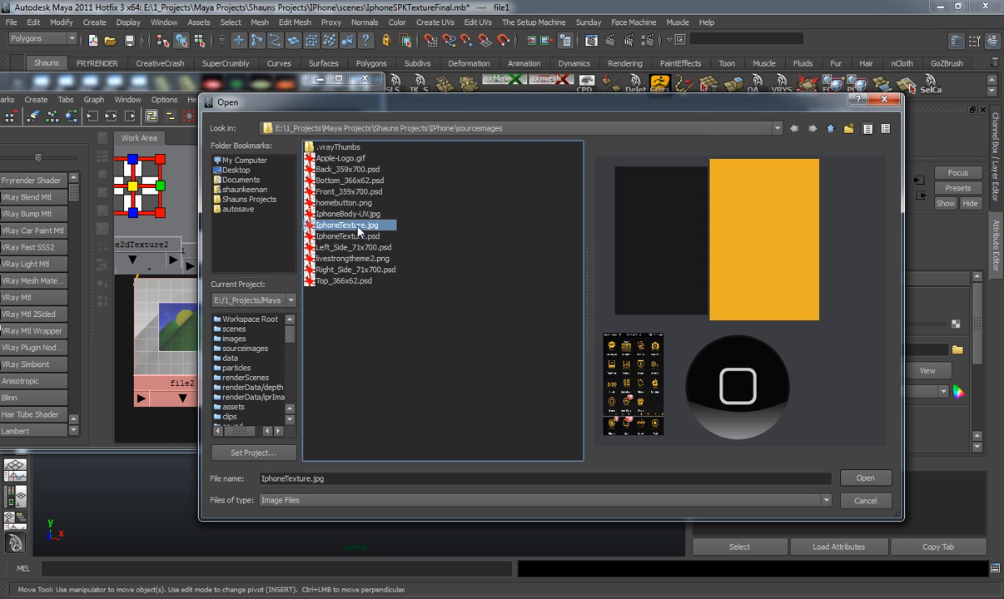
{"action": "left_click", "coordinate": [863, 478]}
Assign the IPHoneBody material to the phone's body mesh
{"action": "left_click", "coordinate": [285, 190]}
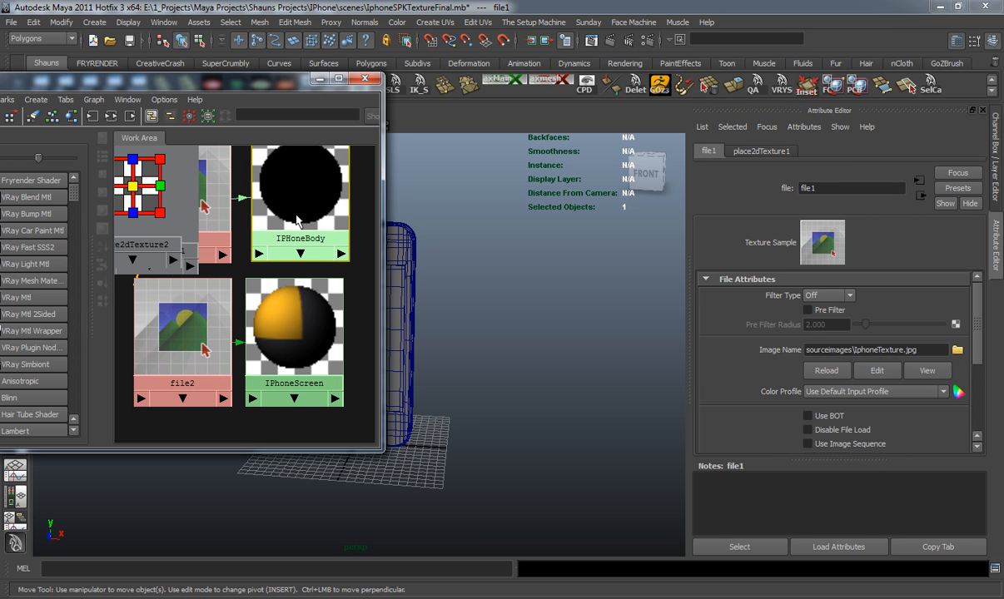
{"action": "left_click_drag", "start_coordinate": [264, 82], "coordinate": [164, 121]}
{"action": "left_click_drag", "start_coordinate": [438, 255], "coordinate": [411, 281], "text": "alt"}
{"action": "middle_click_drag", "start_coordinate": [410, 280], "coordinate": [394, 357], "text": "alt"}
{"action": "right_click_drag", "start_coordinate": [371, 357], "coordinate": [448, 328], "text": "alt"}
{"action": "left_click_drag", "start_coordinate": [448, 328], "coordinate": [434, 293], "text": "alt"}
{"action": "left_click", "coordinate": [466, 358]}
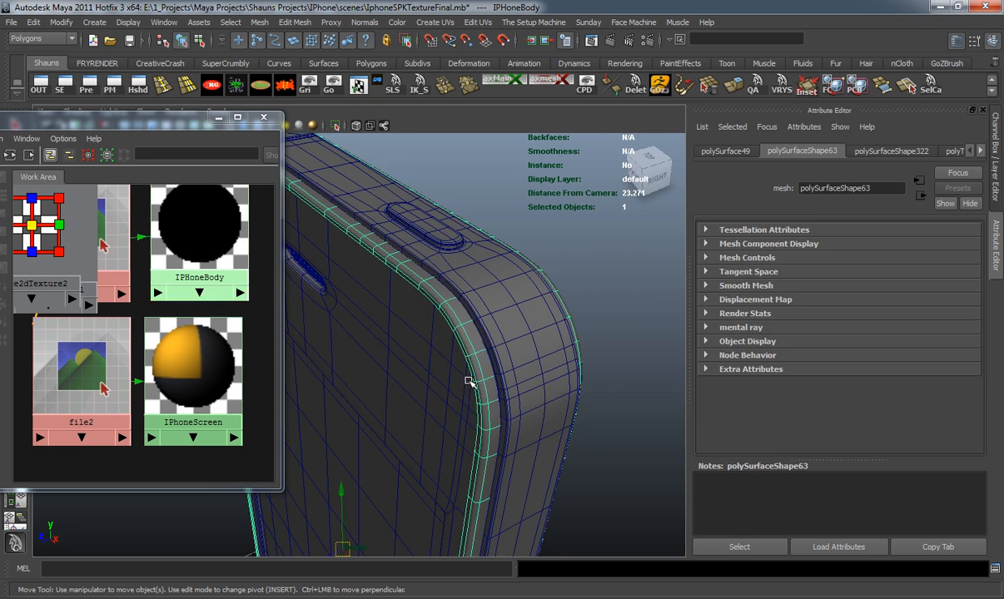
{"action": "left_click_drag", "start_coordinate": [392, 390], "coordinate": [576, 353], "text": "alt"}
{"action": "middle_click_drag", "start_coordinate": [386, 397], "coordinate": [476, 320], "text": "alt"}
{"action": "left_click_drag", "start_coordinate": [475, 320], "coordinate": [533, 323], "text": "alt"}
{"action": "right_click_drag", "start_coordinate": [213, 239], "coordinate": [215, 204]}
{"action": "left_click", "coordinate": [556, 287]}
Assign the IPhoneScreen material to the screen plane on the phone's front
{"action": "left_click_drag", "start_coordinate": [563, 343], "coordinate": [540, 365], "text": "alt"}
{"action": "scroll", "coordinate": [361, 345], "scroll_direction": "down", "scroll_amount": 5}
{"action": "scroll", "coordinate": [493, 346], "scroll_direction": "up", "scroll_amount": 4}
{"action": "left_click_drag", "start_coordinate": [454, 369], "coordinate": [323, 363], "text": "alt"}
{"action": "middle_click_drag", "start_coordinate": [395, 403], "coordinate": [398, 308], "text": "alt"}
{"action": "mouse_move", "coordinate": [398, 308]}
{"action": "left_mouse_down", "text": "alt"}
{"action": "mouse_move", "coordinate": [408, 343]}
{"action": "mouse_move", "coordinate": [453, 332]}
{"action": "mouse_move", "coordinate": [421, 370]}
{"action": "mouse_move", "coordinate": [416, 306]}
{"action": "left_mouse_up", "text": "alt"}
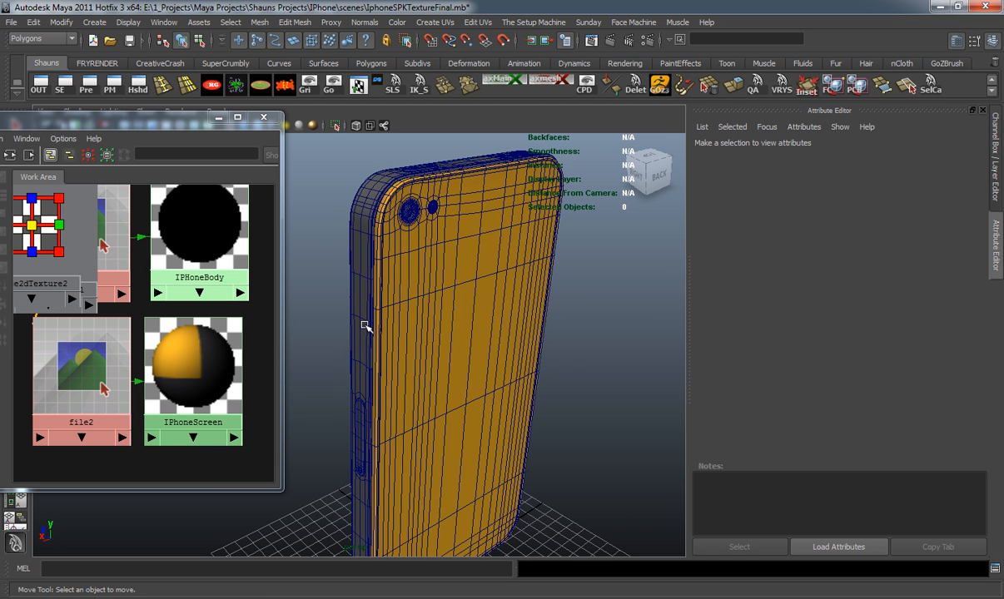
{"action": "left_click_drag", "start_coordinate": [441, 340], "coordinate": [396, 319], "text": "alt"}
{"action": "left_click", "coordinate": [395, 319]}
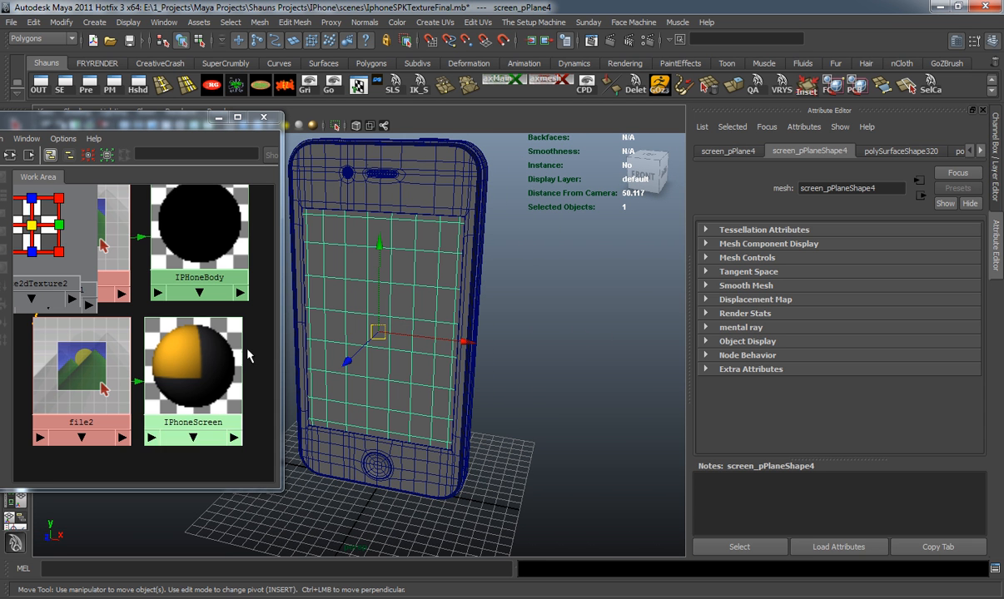
{"action": "right_click", "coordinate": [207, 347]}
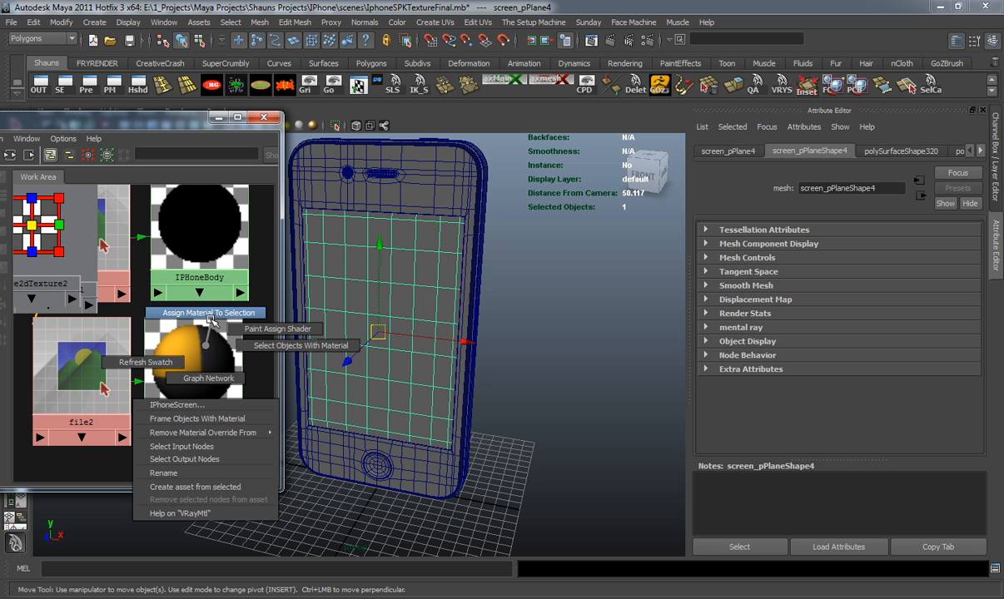
{"action": "right_click_drag", "start_coordinate": [211, 320], "coordinate": [210, 315]}
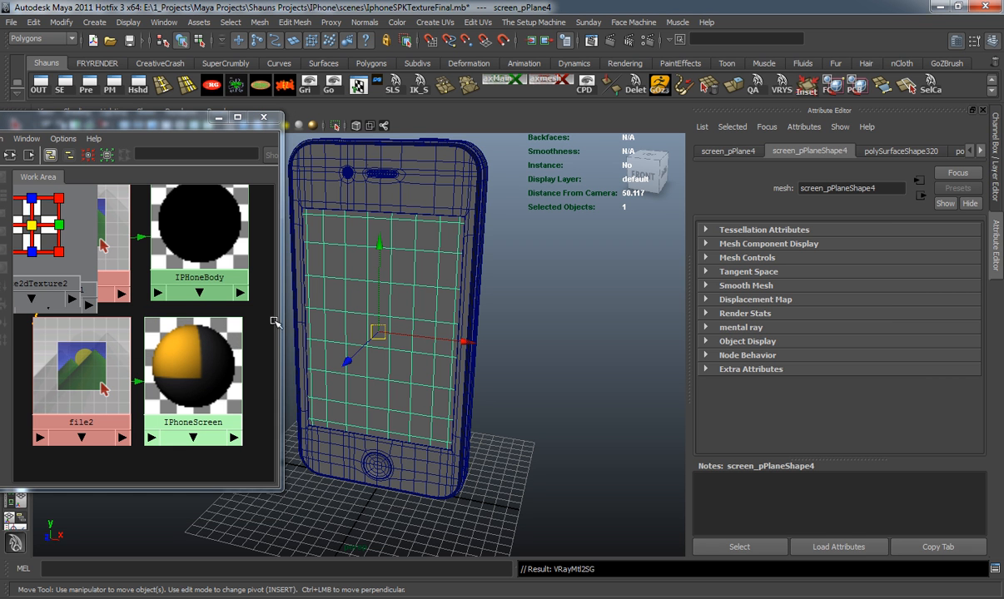
{"action": "left_click", "coordinate": [511, 303]}
{"action": "left_click_drag", "start_coordinate": [374, 323], "coordinate": [418, 336], "text": "alt"}
{"action": "middle_click_drag", "start_coordinate": [418, 335], "coordinate": [471, 353], "text": "alt"}
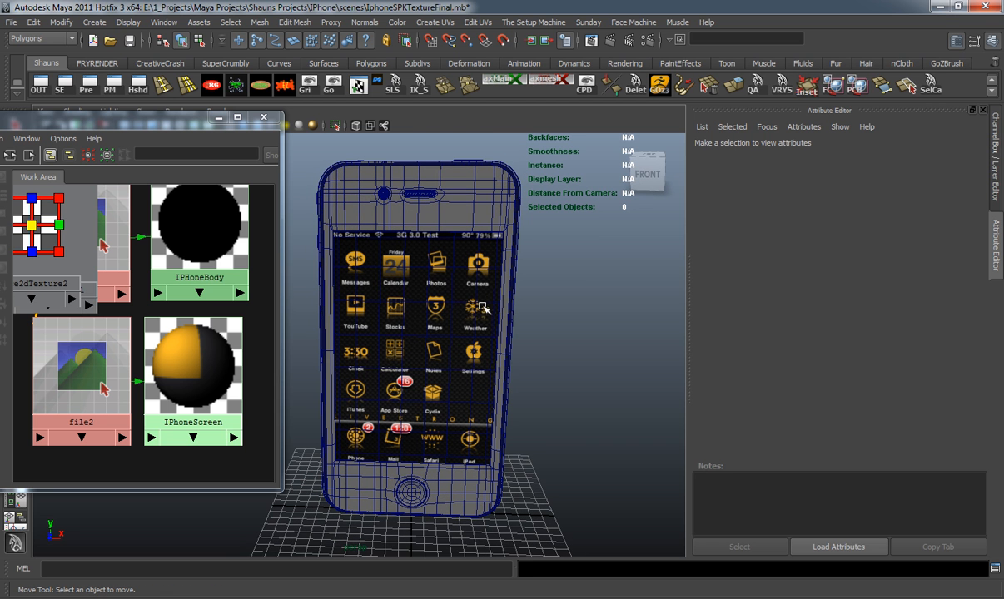
Give the IPhoneScreen material a white Reflection Color, a reflection Amount of about 0.106 and 15 Reflection subdivs
{"action": "left_click", "coordinate": [203, 333]}
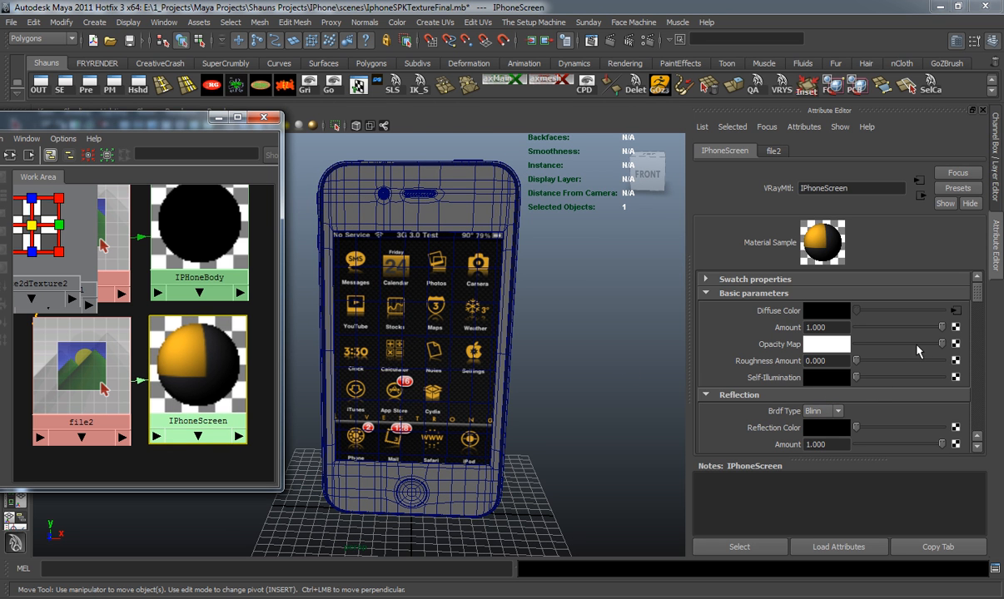
{"action": "scroll", "coordinate": [915, 353], "scroll_direction": "down", "scroll_amount": 2}
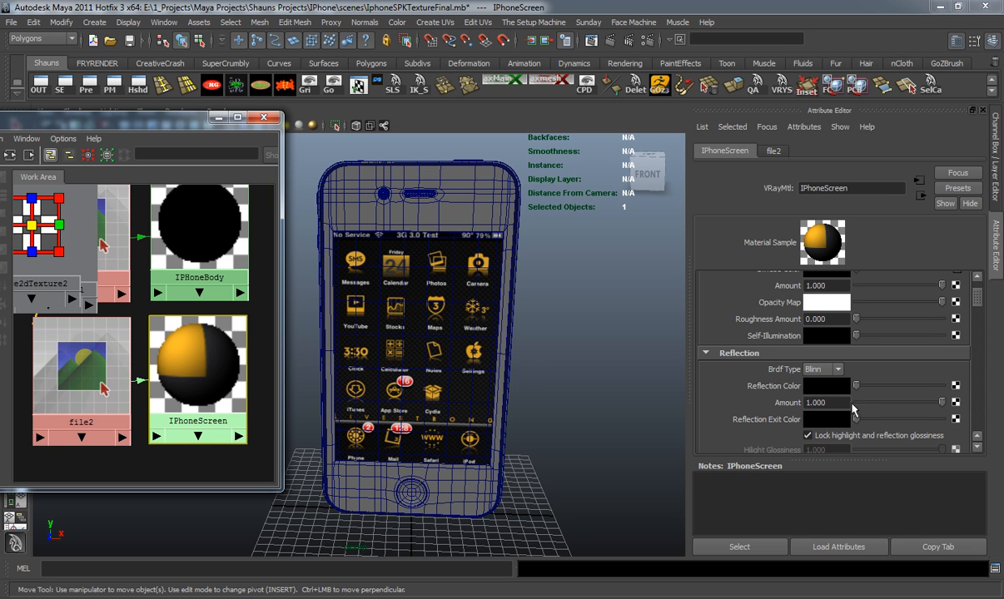
{"action": "left_click_drag", "start_coordinate": [856, 386], "coordinate": [944, 386]}
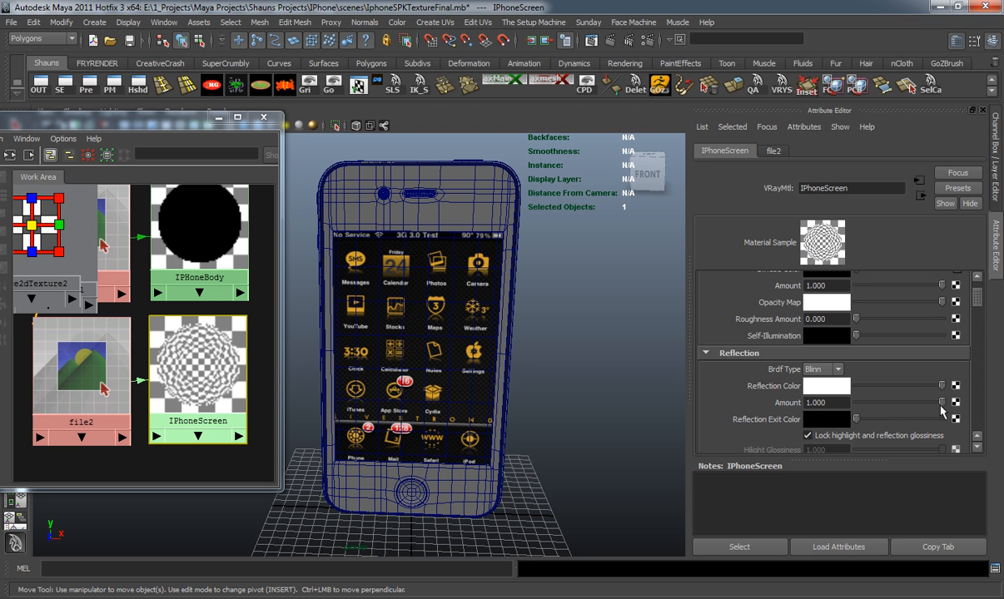
{"action": "left_click_drag", "start_coordinate": [943, 405], "coordinate": [866, 406]}
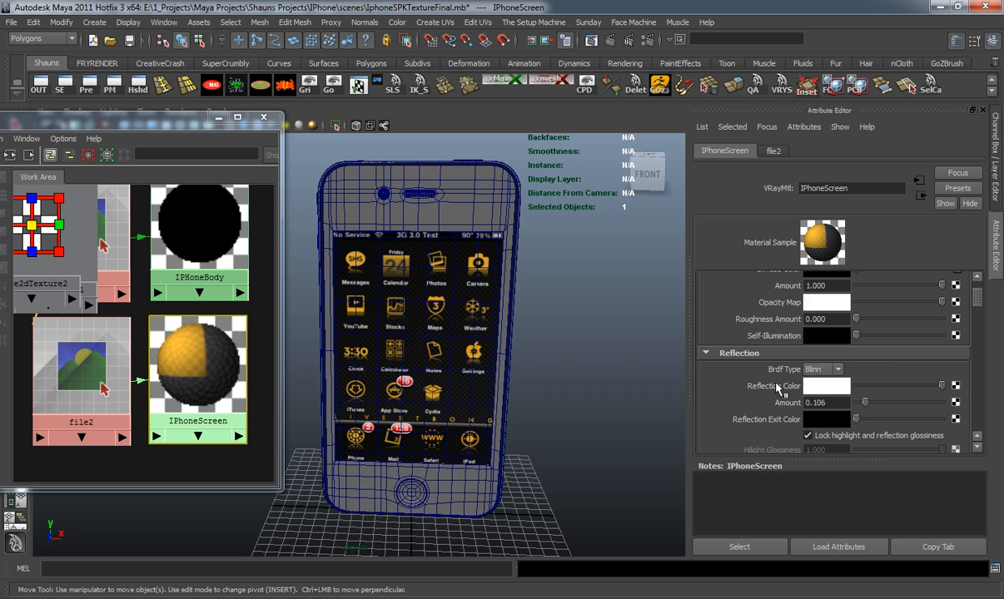
{"action": "scroll", "coordinate": [864, 400], "scroll_direction": "down", "scroll_amount": 5}
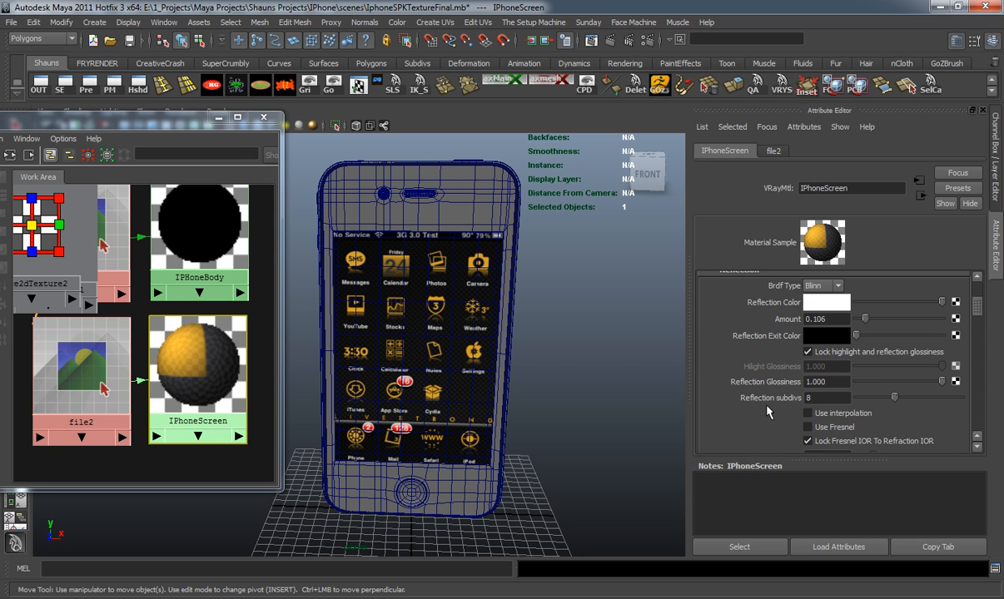
{"action": "left_click_drag", "start_coordinate": [899, 400], "coordinate": [925, 400]}
{"action": "left_click_drag", "start_coordinate": [560, 363], "coordinate": [463, 305], "text": "alt"}
{"action": "left_click_drag", "start_coordinate": [473, 375], "coordinate": [492, 358], "text": "alt"}
Give the IPHoneBody material a white Reflection Color, a reflection Amount of about 0.106 and 16 Reflection subdivs
{"action": "left_click", "coordinate": [188, 225]}
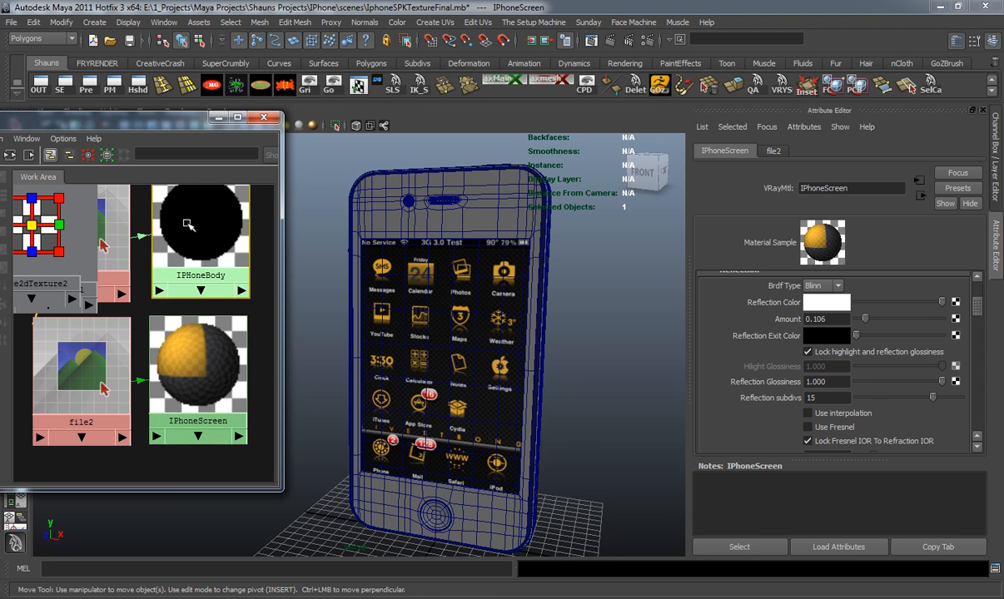
{"action": "scroll", "coordinate": [858, 329], "scroll_direction": "up", "scroll_amount": 2}
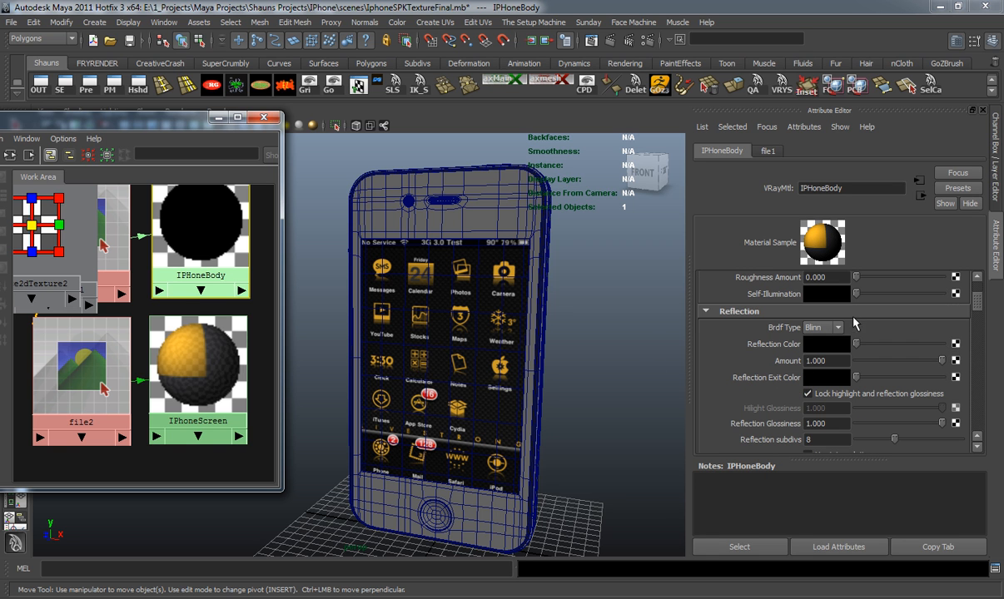
{"action": "left_click_drag", "start_coordinate": [856, 344], "coordinate": [867, 366]}
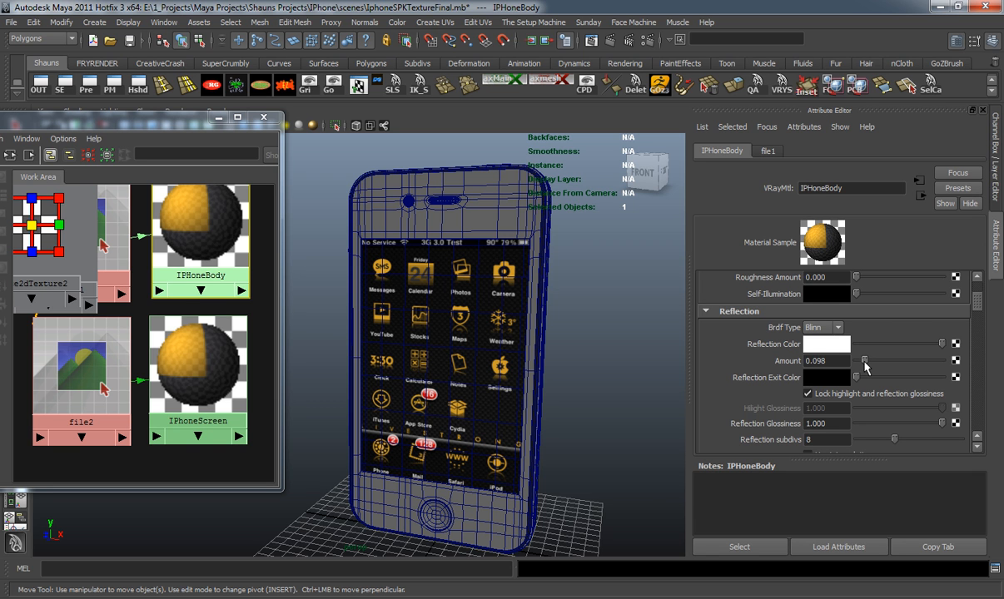
{"action": "scroll", "coordinate": [887, 407], "scroll_direction": "down", "scroll_amount": 2}
{"action": "left_click_drag", "start_coordinate": [895, 398], "coordinate": [934, 400]}
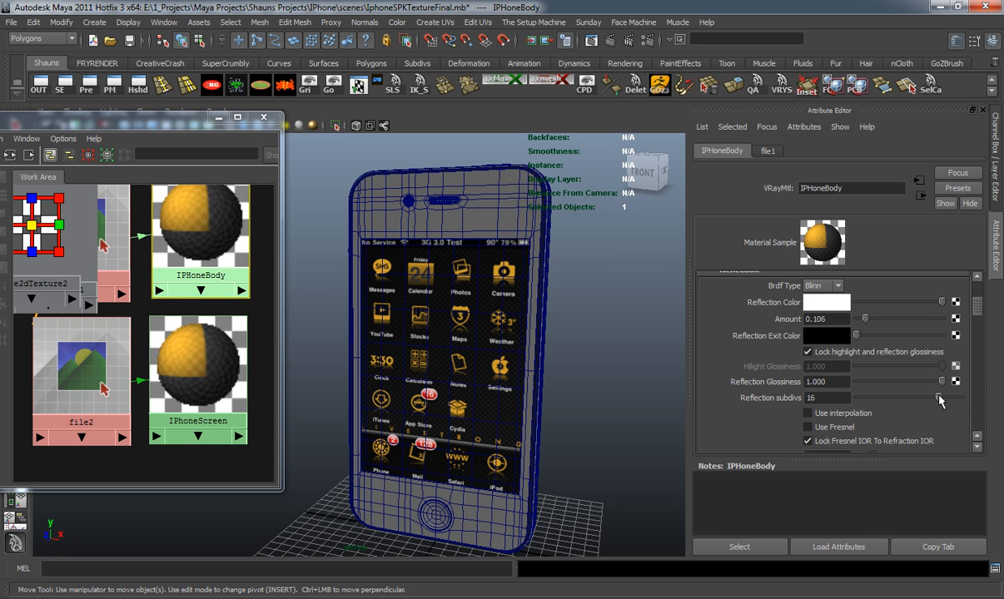
{"action": "left_click_drag", "start_coordinate": [544, 366], "coordinate": [486, 330], "text": "alt"}
{"action": "scroll", "coordinate": [453, 351], "scroll_direction": "down", "scroll_amount": 2}
{"action": "left_click_drag", "start_coordinate": [457, 376], "coordinate": [205, 383], "text": "alt"}
{"action": "middle_click_drag", "start_coordinate": [381, 421], "coordinate": [413, 395], "text": "alt"}
{"action": "key", "text": "w"}
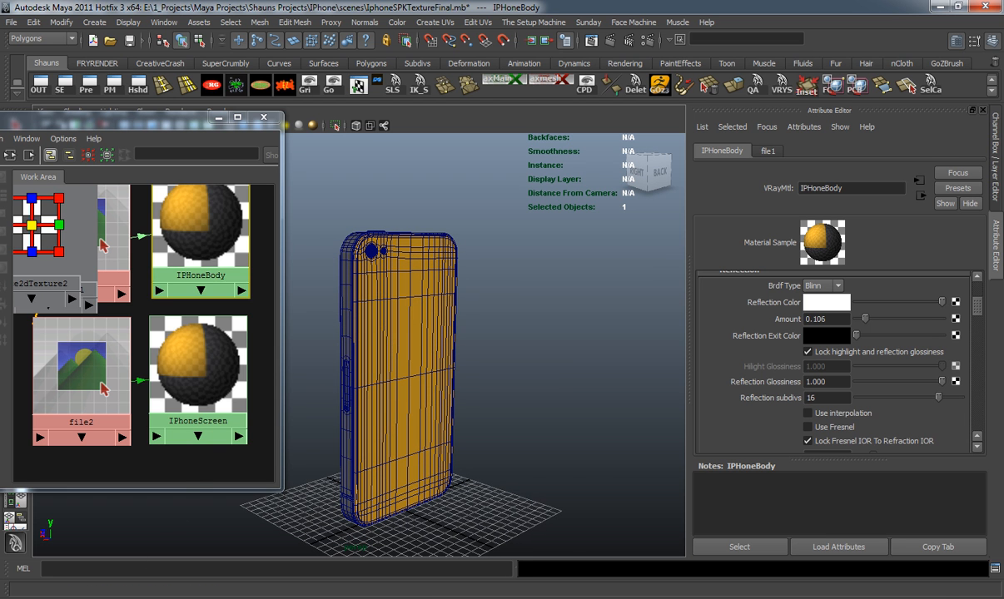
Switch to Photoshop, show the Wires layer of IphoneTexture.psd, and open Apple-Logo.gif
{"action": "left_click", "coordinate": [133, 596]}
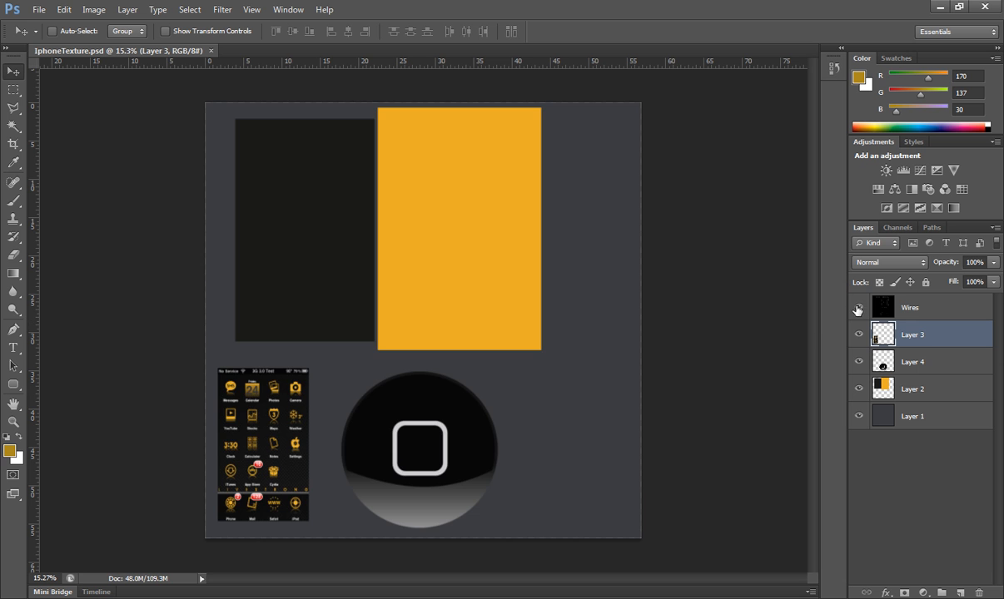
{"action": "left_click", "coordinate": [858, 308]}
{"action": "left_click", "coordinate": [38, 9]}
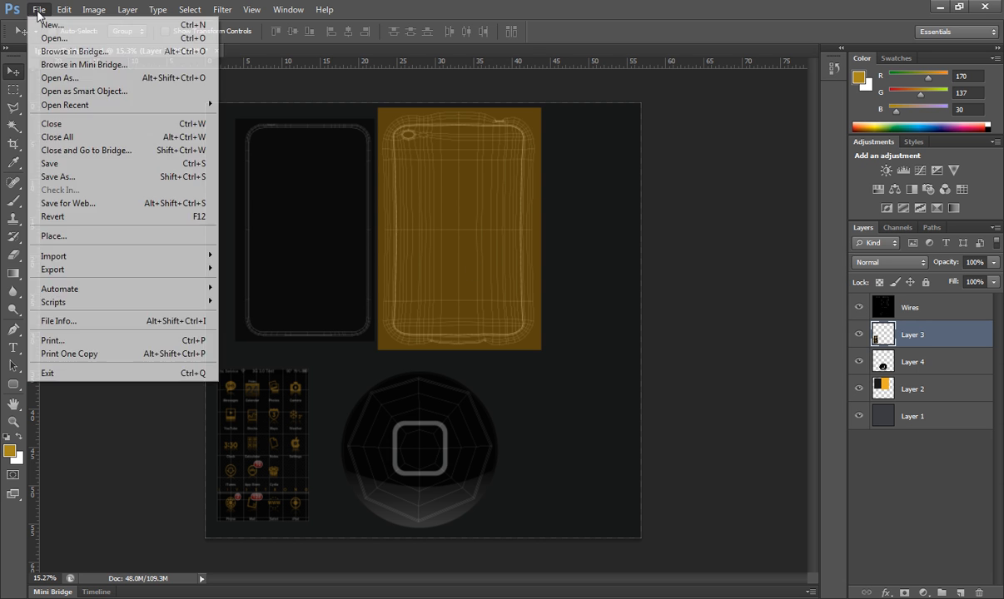
{"action": "left_click", "coordinate": [45, 34]}
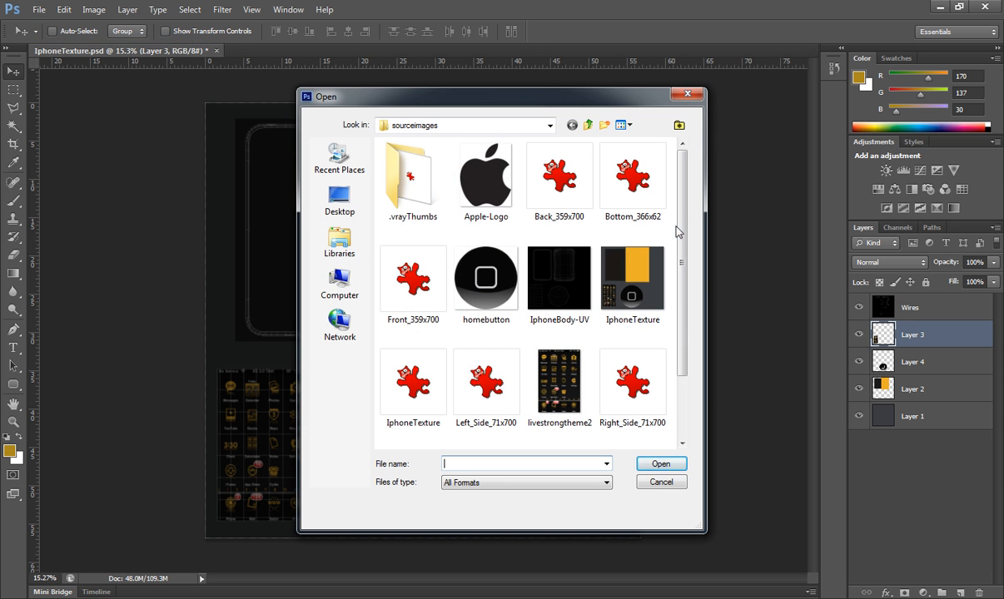
{"action": "left_click", "coordinate": [487, 193]}
{"action": "double_click", "coordinate": [487, 193]}
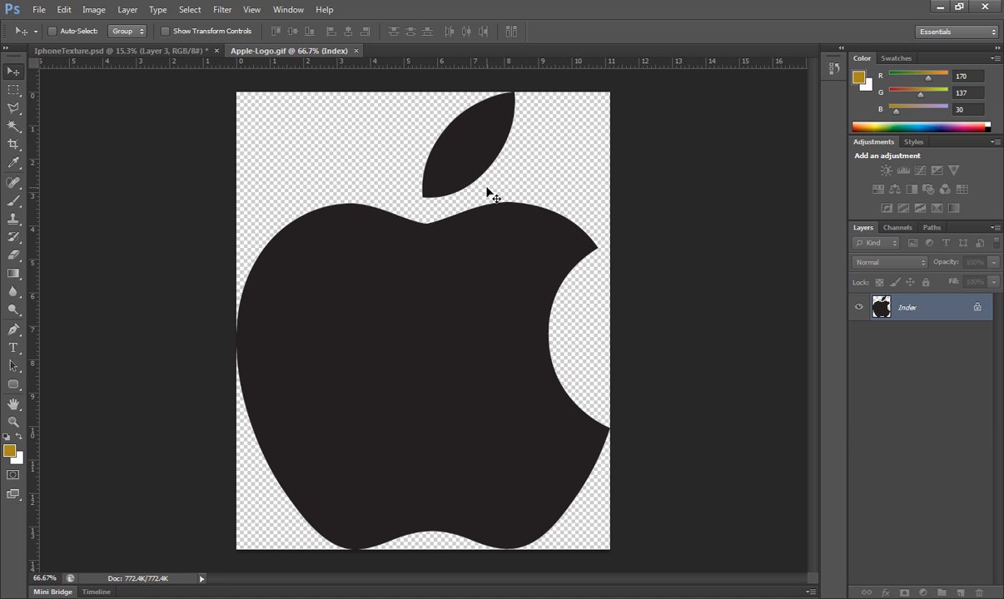
Copy the Apple logo onto the orange back panel in IphoneTexture.psd and close the logo file
{"action": "key", "text": "ctrl+a"}
{"action": "left_click_drag", "start_coordinate": [258, 52], "coordinate": [495, 78]}
{"action": "left_click_drag", "start_coordinate": [546, 296], "coordinate": [424, 267]}
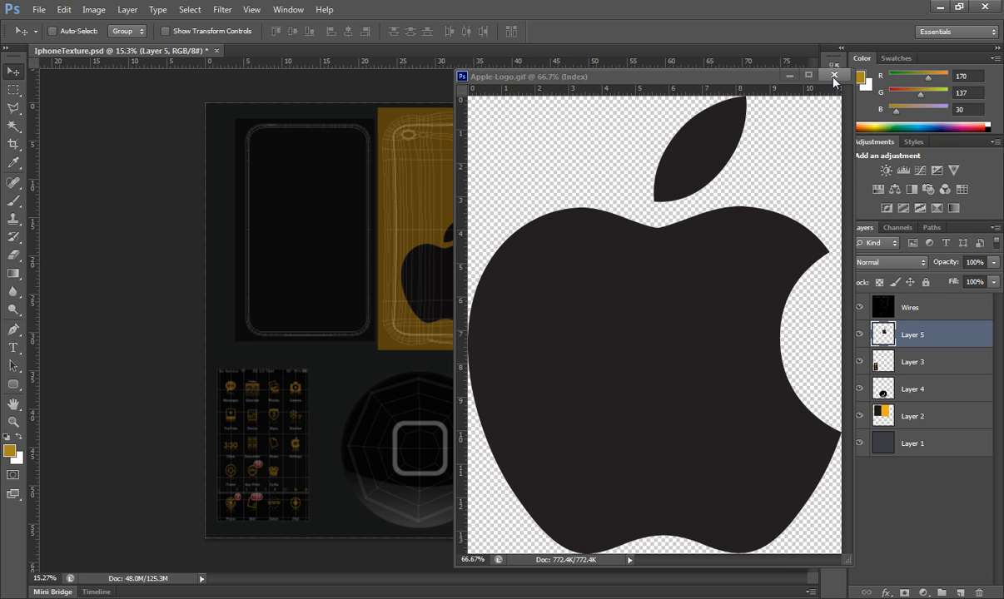
{"action": "left_click", "coordinate": [833, 76]}
Move the Apple logo up so it is centred horizontally on the back panel's UV wires, slightly above the middle
{"action": "scroll", "coordinate": [464, 239], "scroll_direction": "up", "scroll_amount": 3, "text": "alt"}
{"action": "scroll", "coordinate": [464, 239], "scroll_direction": "up", "scroll_amount": 1, "text": "alt"}
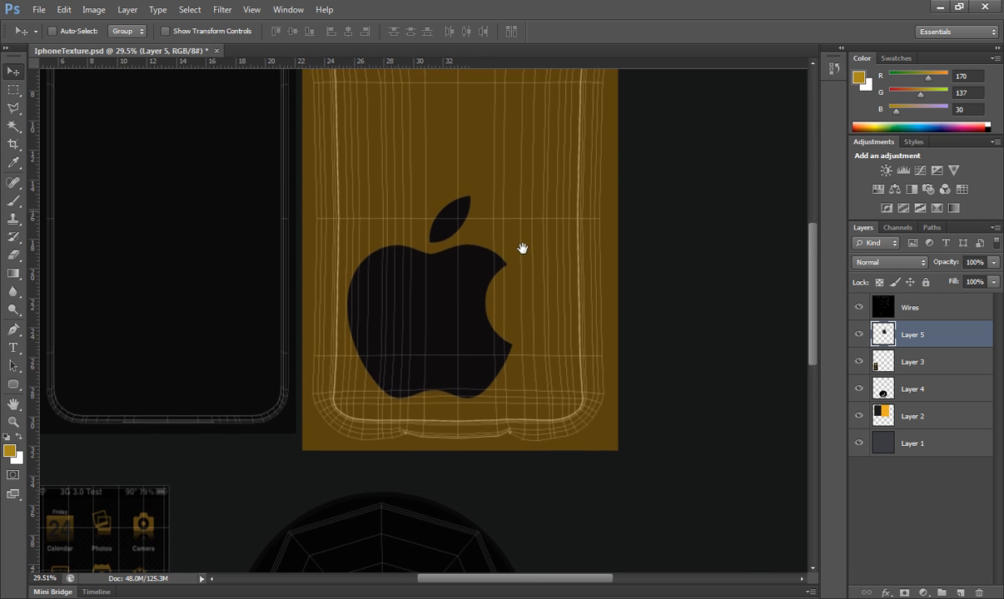
{"action": "left_click_drag", "start_coordinate": [514, 214], "coordinate": [538, 319]}
{"action": "left_click_drag", "start_coordinate": [461, 397], "coordinate": [489, 289]}
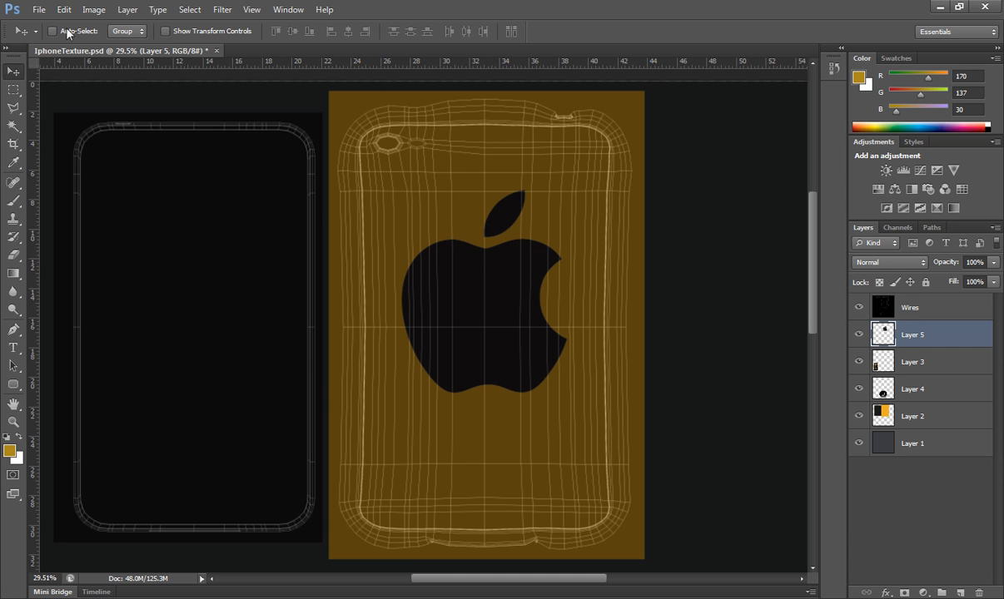
Scale the Apple logo about its centre to about 18.5% of its size
{"action": "left_click", "coordinate": [64, 9]}
{"action": "mouse_move", "coordinate": [117, 281]}
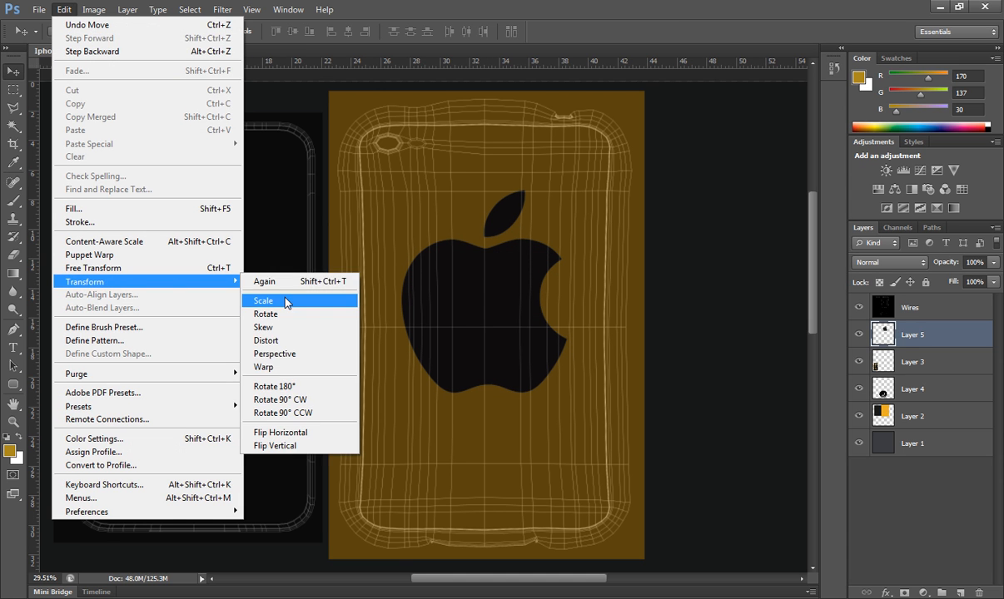
{"action": "left_click", "coordinate": [285, 301]}
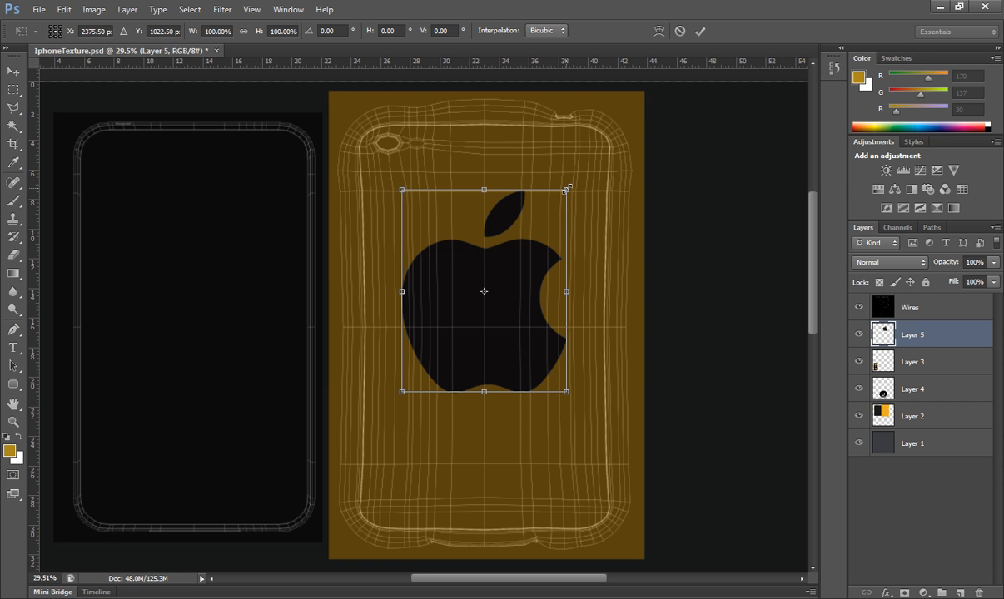
{"action": "left_click_drag", "start_coordinate": [566, 190], "coordinate": [466, 245]}
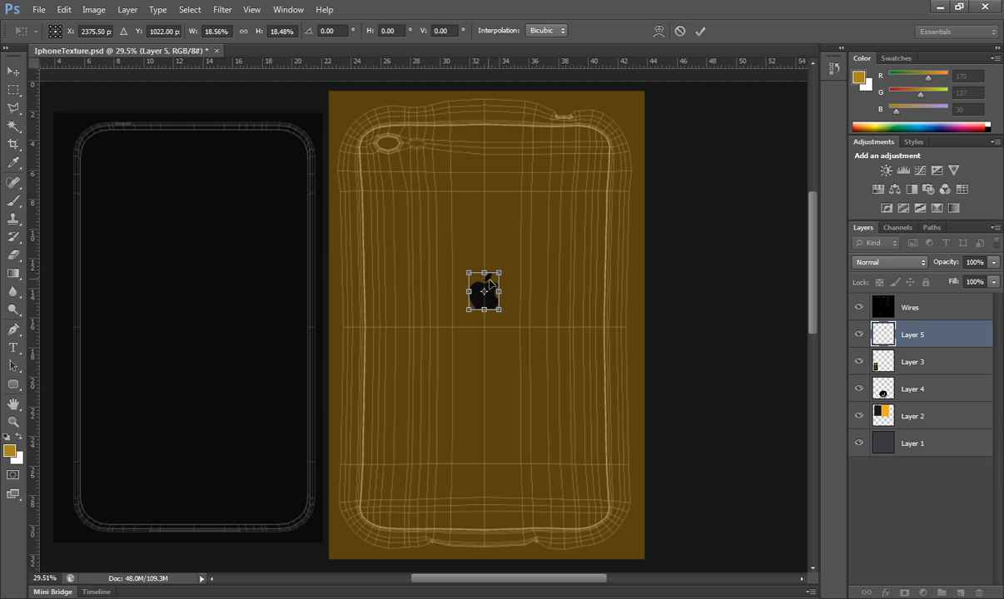
{"action": "key", "text": "Return"}
{"action": "scroll", "coordinate": [497, 309], "scroll_direction": "up", "scroll_amount": 3, "text": "alt"}
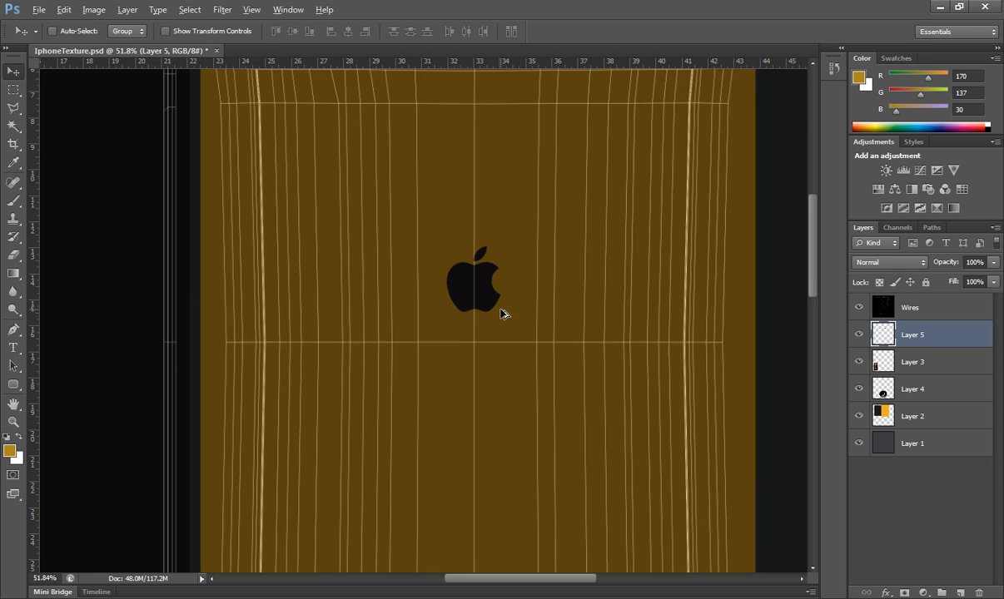
Hide the Wires layer and save the texture as IphoneTexture.jpg at JPEG quality 9, replacing the existing file
{"action": "left_click", "coordinate": [859, 308]}
{"action": "scroll", "coordinate": [457, 332], "scroll_direction": "down", "scroll_amount": 3, "text": "alt"}
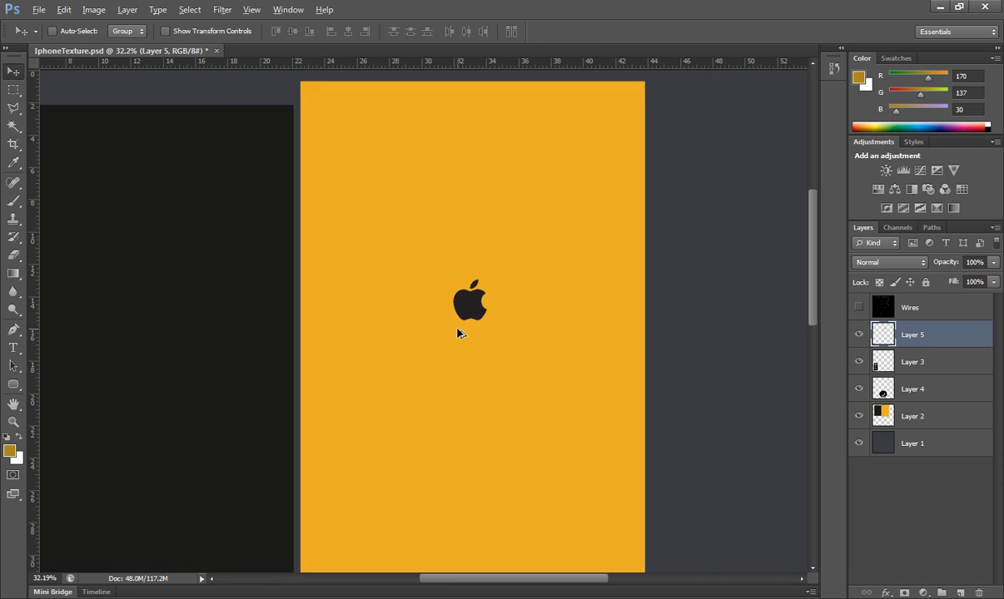
{"action": "left_click", "coordinate": [37, 10]}
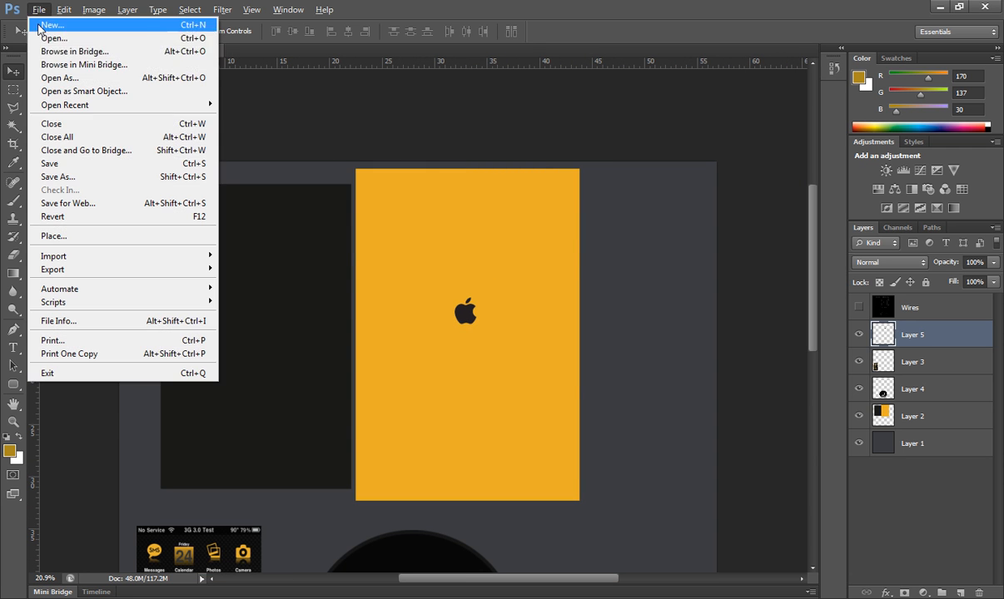
{"action": "left_click", "coordinate": [71, 175]}
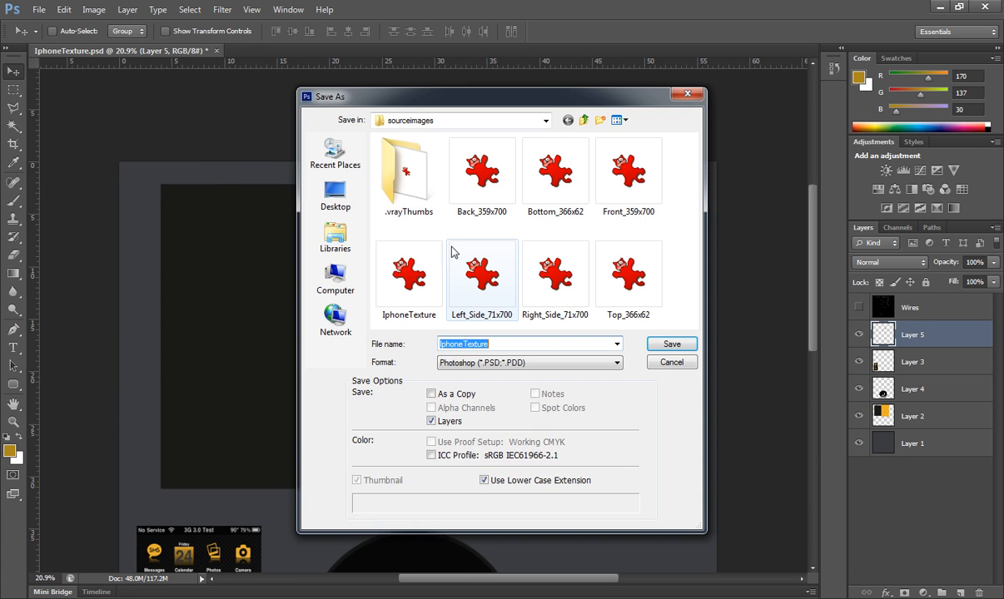
{"action": "left_click", "coordinate": [483, 363]}
{"action": "left_click", "coordinate": [484, 449]}
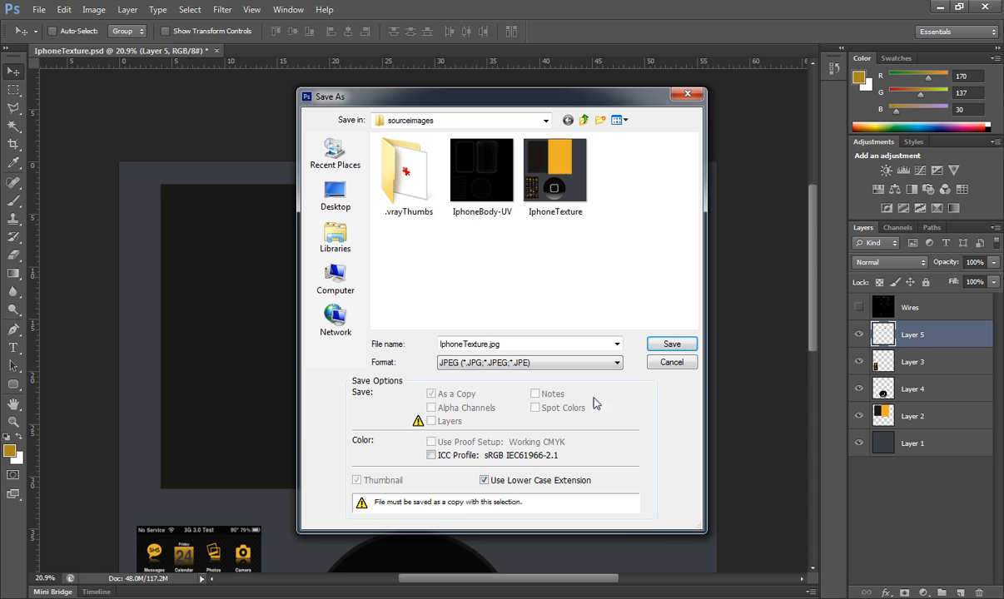
{"action": "left_click", "coordinate": [673, 345]}
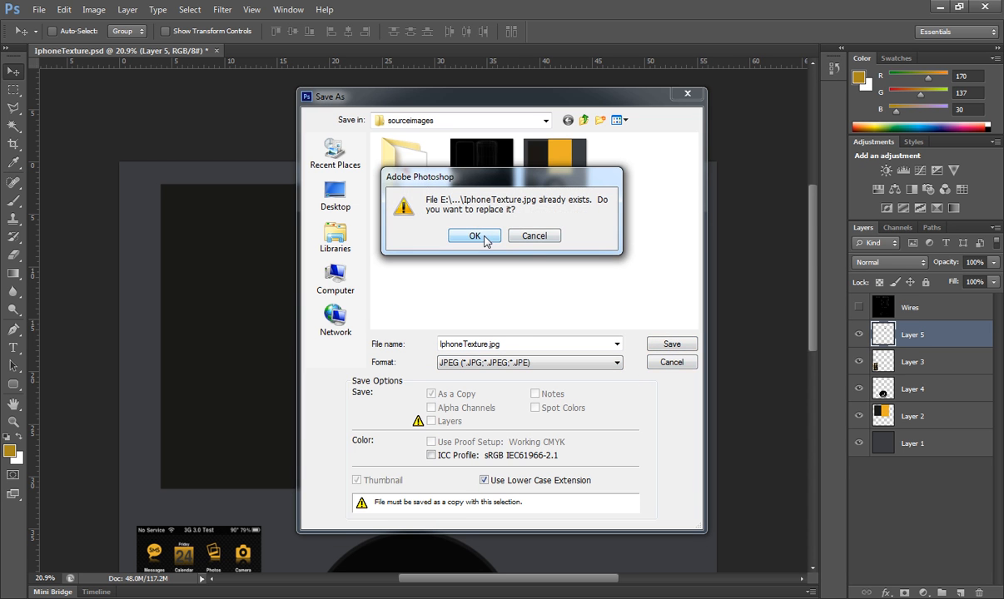
{"action": "left_click", "coordinate": [485, 238]}
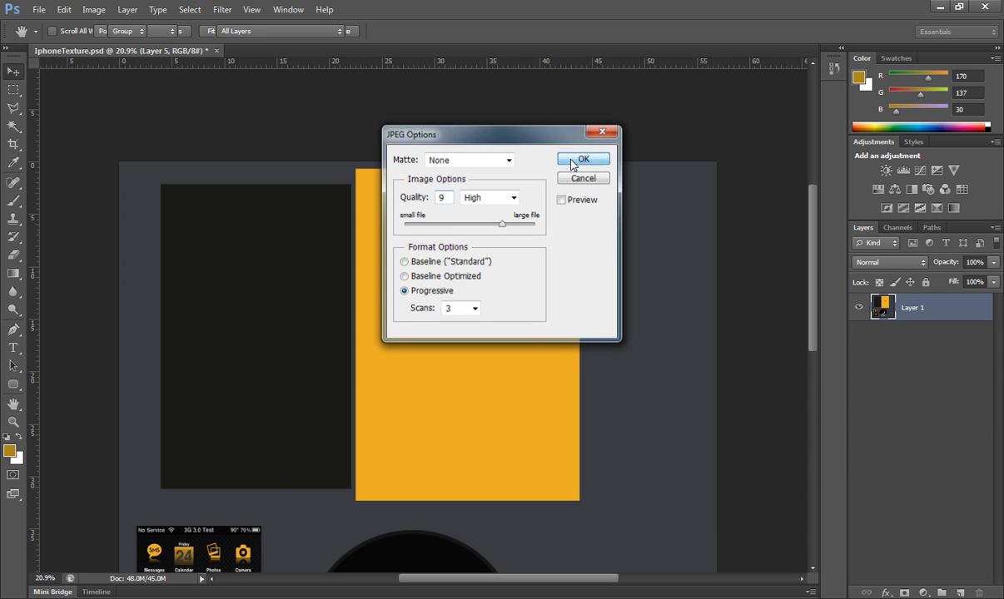
{"action": "left_click", "coordinate": [584, 159]}
Switch to Maya and reload the IphoneTexture.jpg image of the file1 node that feeds the IPHoneBody material
{"action": "left_click", "coordinate": [939, 7]}
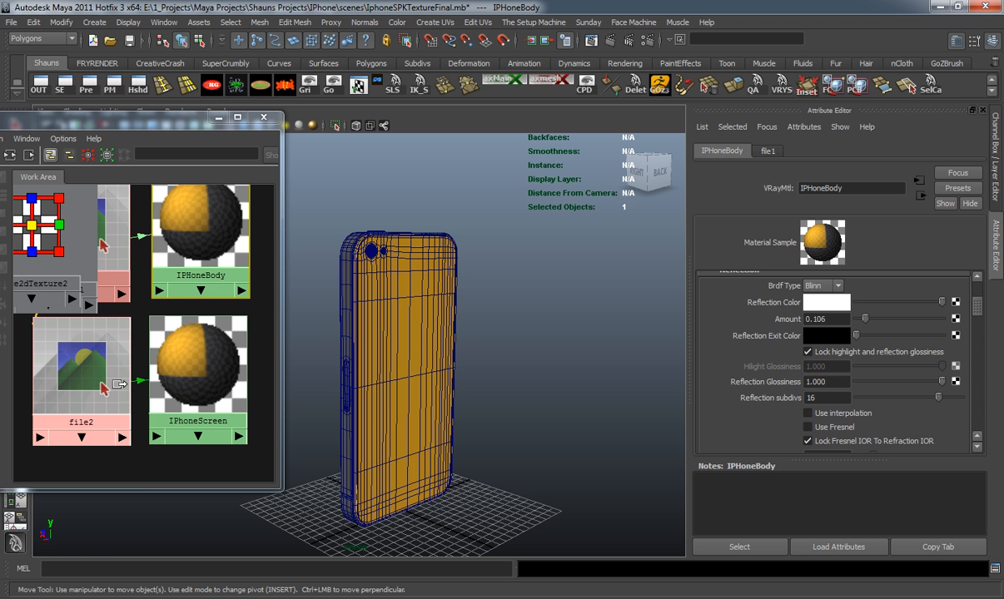
{"action": "left_click", "coordinate": [114, 243]}
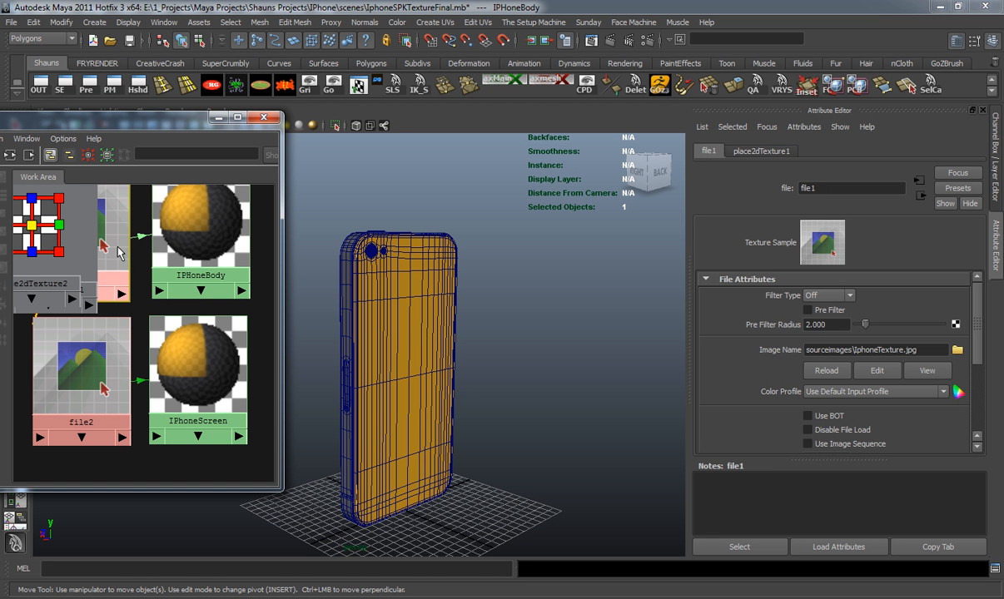
{"action": "left_click_drag", "start_coordinate": [148, 131], "coordinate": [282, 122]}
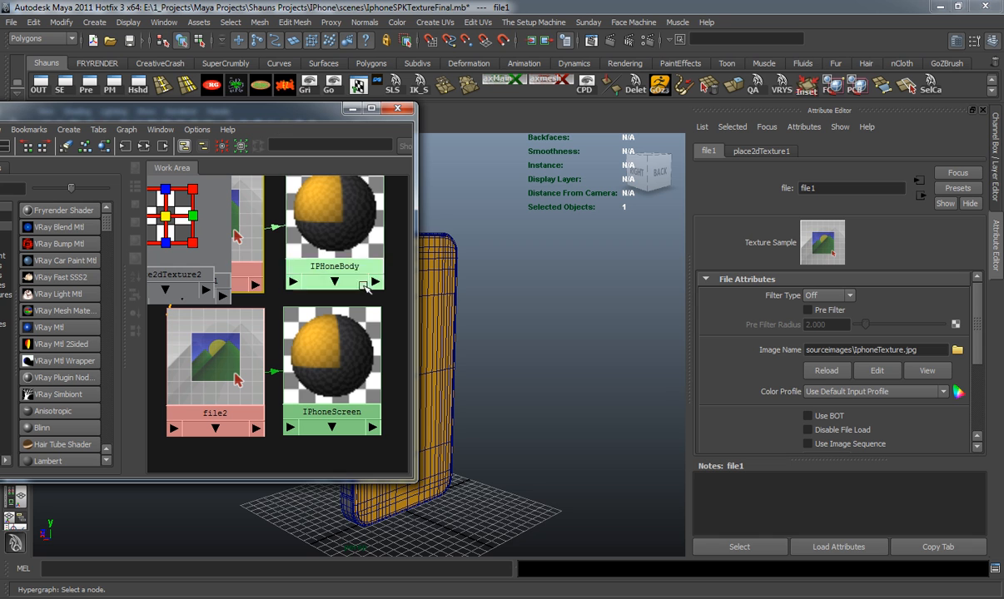
{"action": "left_click", "coordinate": [817, 372]}
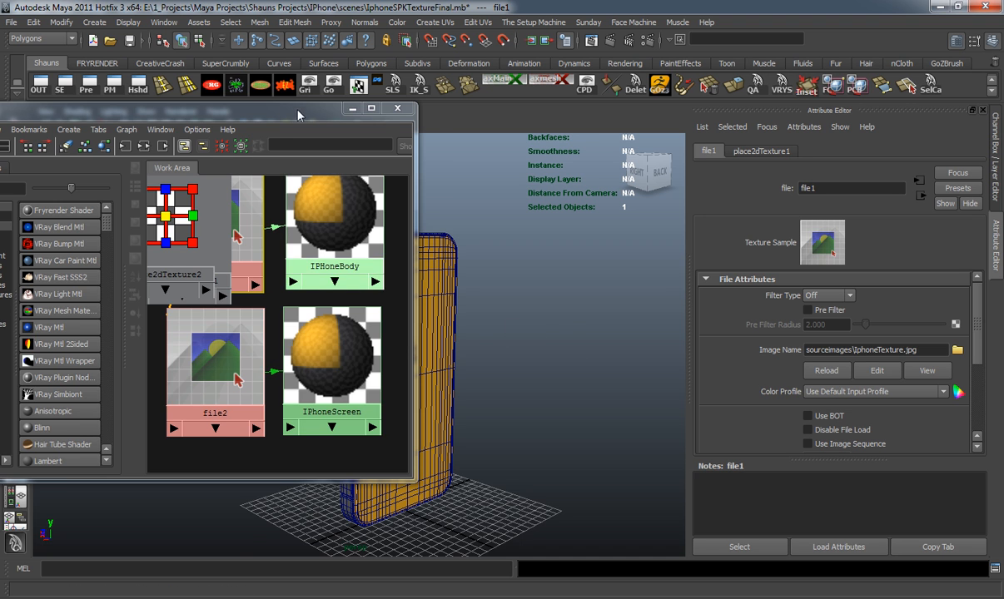
Examine the Apple logo's proportions up close on the back of the iPhone model
{"action": "left_click_drag", "start_coordinate": [293, 112], "coordinate": [105, 162]}
{"action": "left_click_drag", "start_coordinate": [450, 384], "coordinate": [377, 372], "text": "alt"}
{"action": "scroll", "coordinate": [377, 371], "scroll_direction": "up", "scroll_amount": 3}
{"action": "middle_click_drag", "start_coordinate": [377, 371], "coordinate": [417, 347], "text": "alt"}
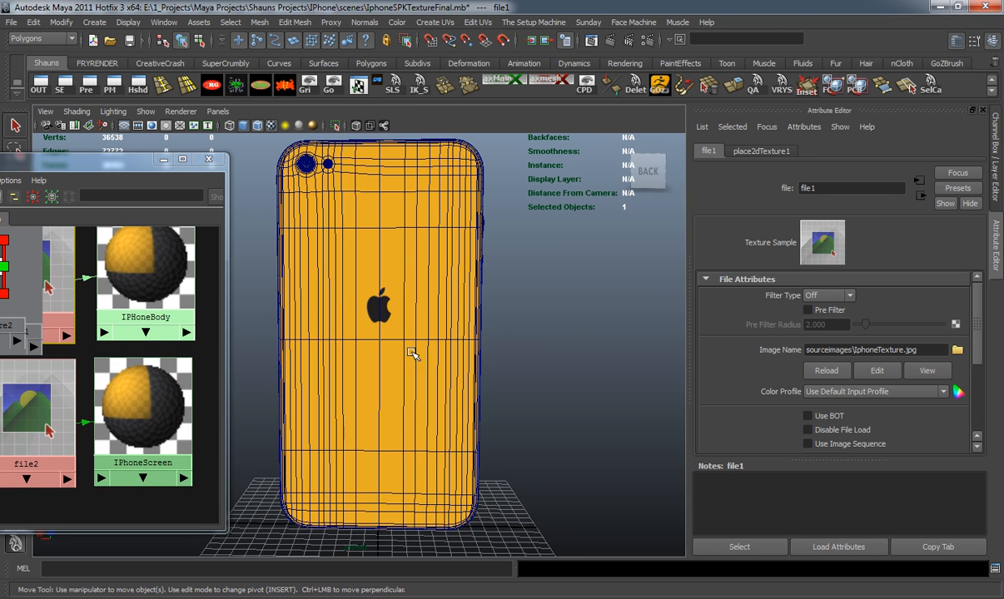
{"action": "left_click_drag", "start_coordinate": [417, 347], "coordinate": [417, 355], "text": "alt"}
{"action": "middle_click_drag", "start_coordinate": [417, 355], "coordinate": [407, 382], "text": "alt"}
{"action": "right_click_drag", "start_coordinate": [380, 362], "coordinate": [546, 384], "text": "alt"}
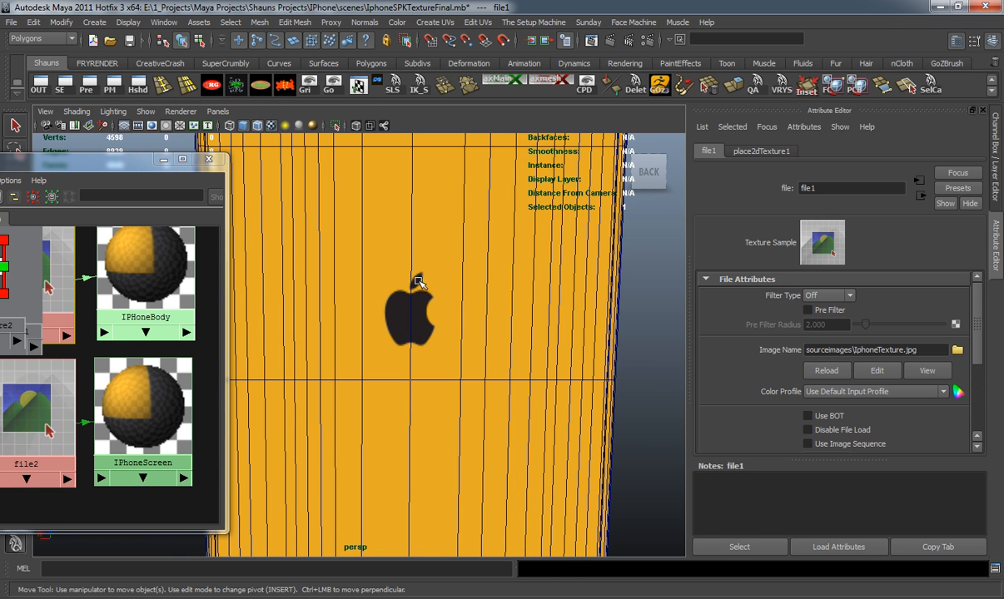
Switch to Photoshop and squash the Apple logo on Layer 5 vertically by lowering its upper edge with Free Transform
{"action": "key", "text": "alt+Tab"}
{"action": "scroll", "coordinate": [435, 329], "scroll_direction": "up", "scroll_amount": 4, "text": "alt"}
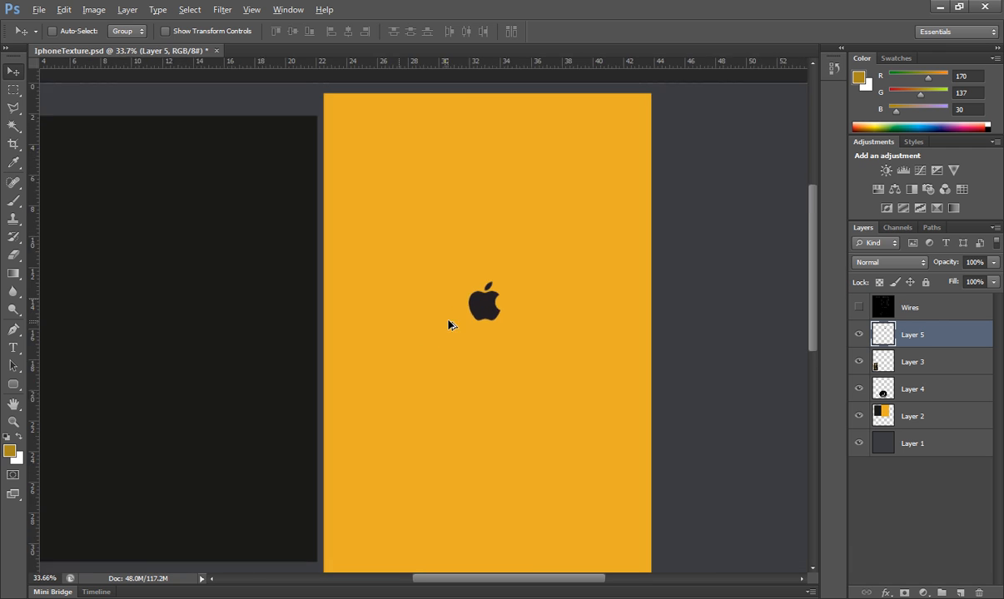
{"action": "scroll", "coordinate": [459, 329], "scroll_direction": "up", "scroll_amount": 2, "text": "alt"}
{"action": "key", "text": "ctrl+t"}
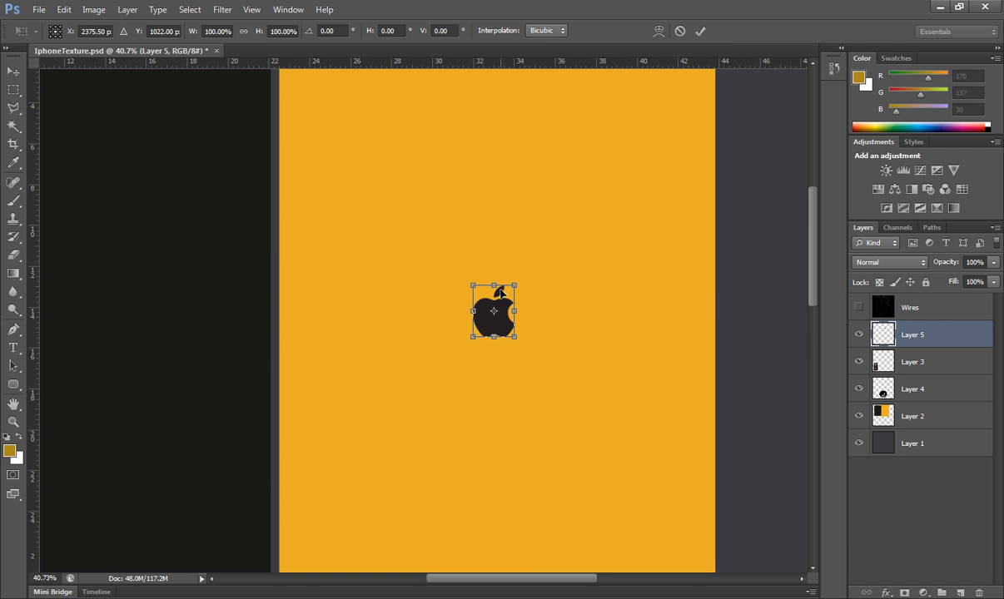
{"action": "scroll", "coordinate": [503, 304], "scroll_direction": "up", "scroll_amount": 6, "text": "alt"}
{"action": "left_click_drag", "start_coordinate": [487, 277], "coordinate": [482, 301]}
{"action": "key", "text": "Return"}
{"action": "scroll", "coordinate": [462, 355], "scroll_direction": "down", "scroll_amount": 5, "text": "alt"}
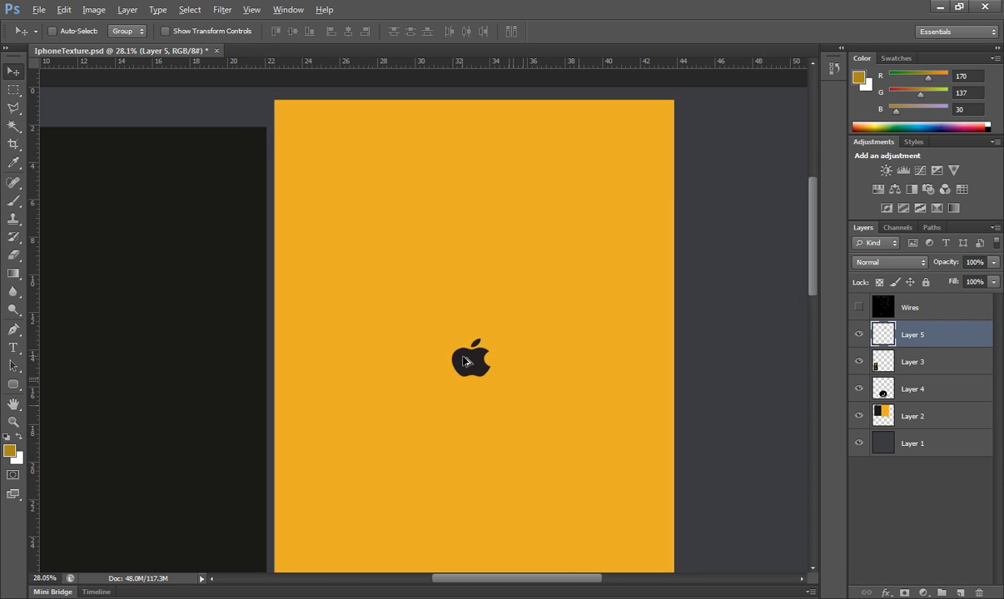
Save the texture with the squashed logo as a JPEG over the existing IphoneTexture.jpg
{"action": "scroll", "coordinate": [464, 359], "scroll_direction": "down", "scroll_amount": 3, "text": "alt"}
{"action": "left_click", "coordinate": [39, 9]}
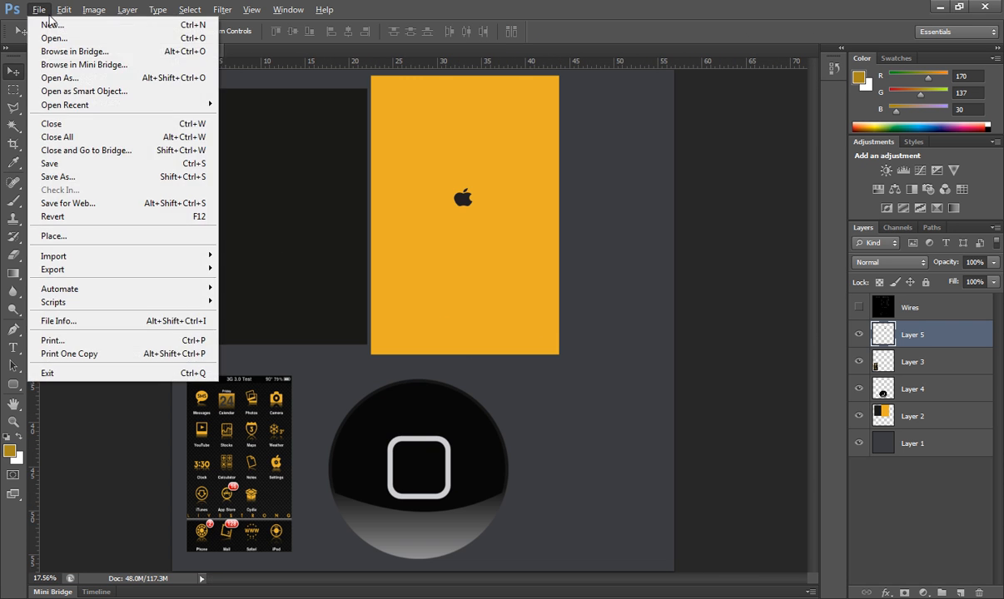
{"action": "left_click", "coordinate": [83, 174]}
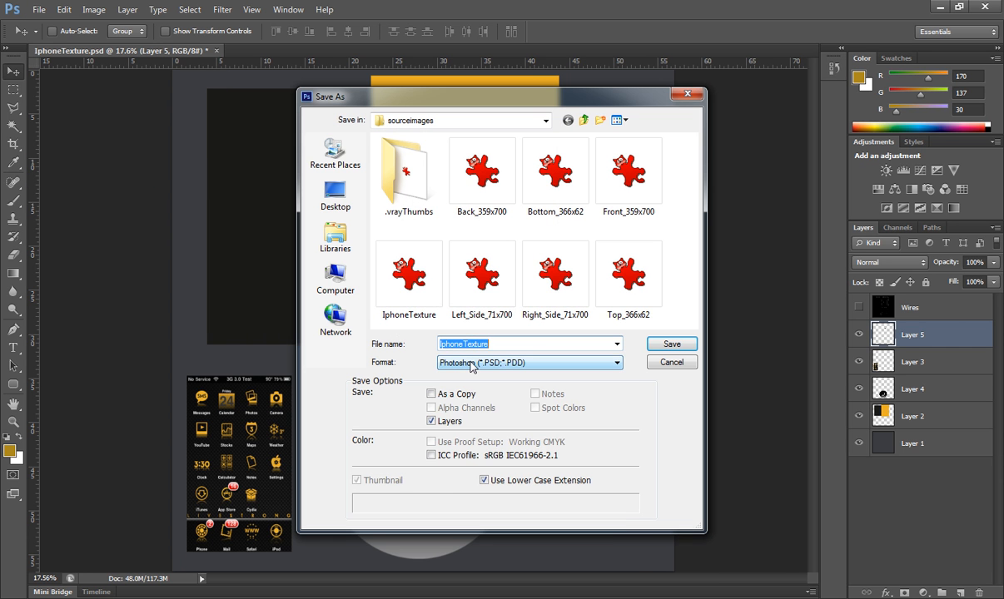
{"action": "left_click", "coordinate": [472, 365]}
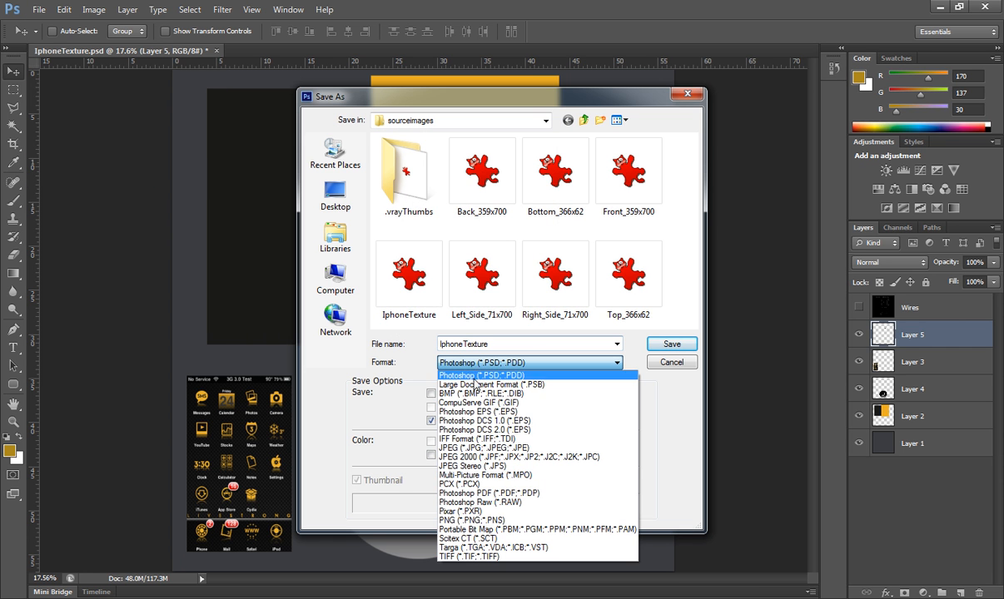
{"action": "left_click", "coordinate": [471, 448]}
{"action": "left_click", "coordinate": [670, 345]}
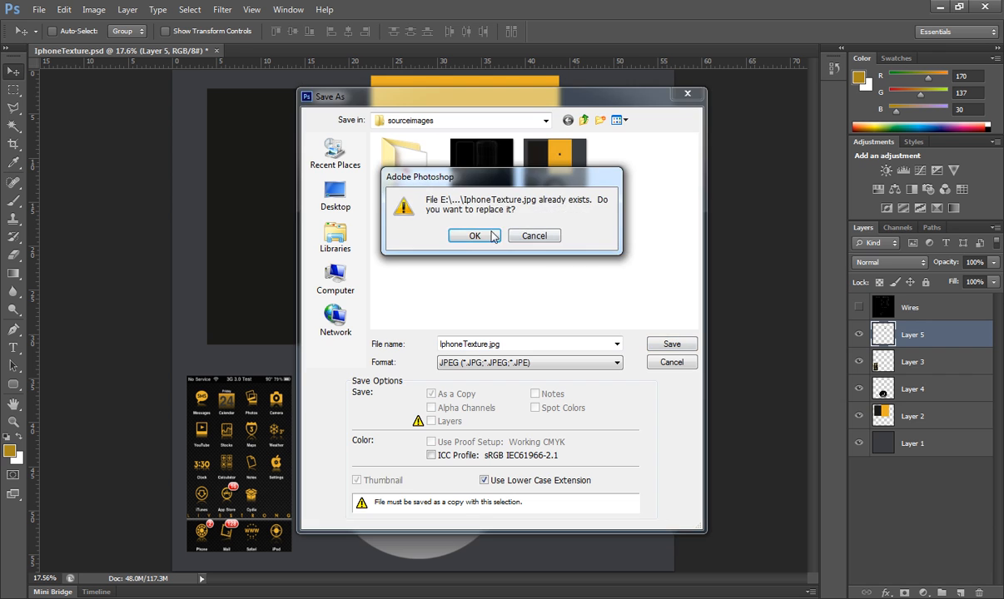
{"action": "left_click", "coordinate": [468, 235]}
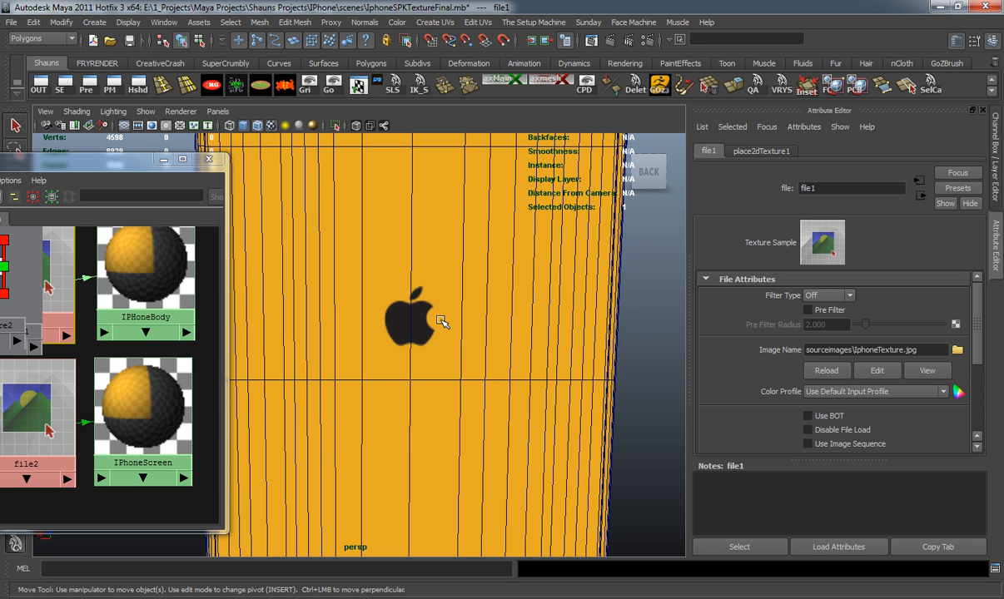
Examine the updated logo and body texture in Maya from several angles around the iPhone model
{"action": "scroll", "coordinate": [434, 298], "scroll_direction": "down", "scroll_amount": 6}
{"action": "left_click_drag", "start_coordinate": [378, 338], "coordinate": [430, 371], "text": "alt"}
{"action": "scroll", "coordinate": [439, 349], "scroll_direction": "up", "scroll_amount": 3}
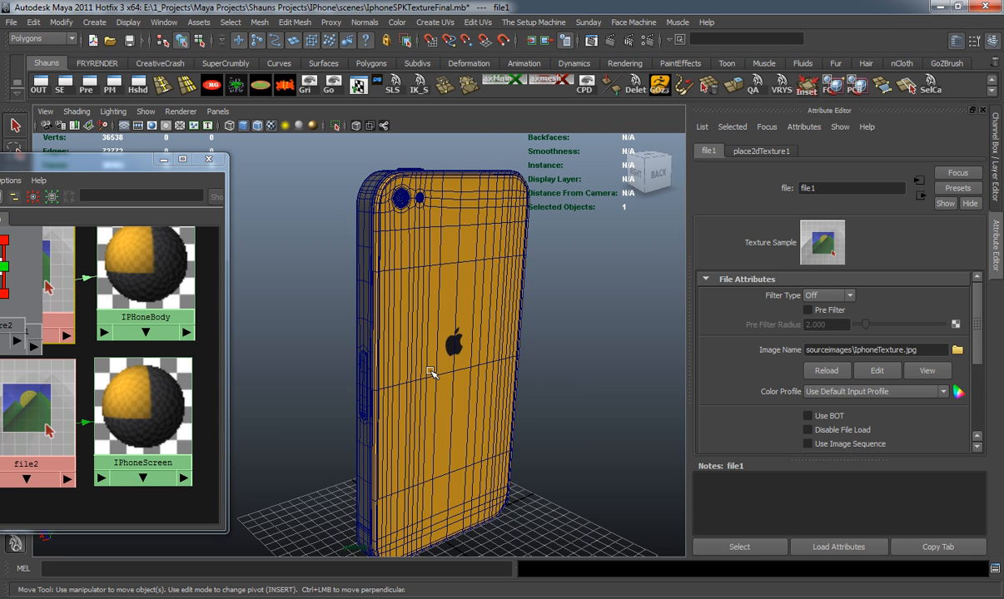
{"action": "left_click_drag", "start_coordinate": [420, 360], "coordinate": [378, 389], "text": "alt"}
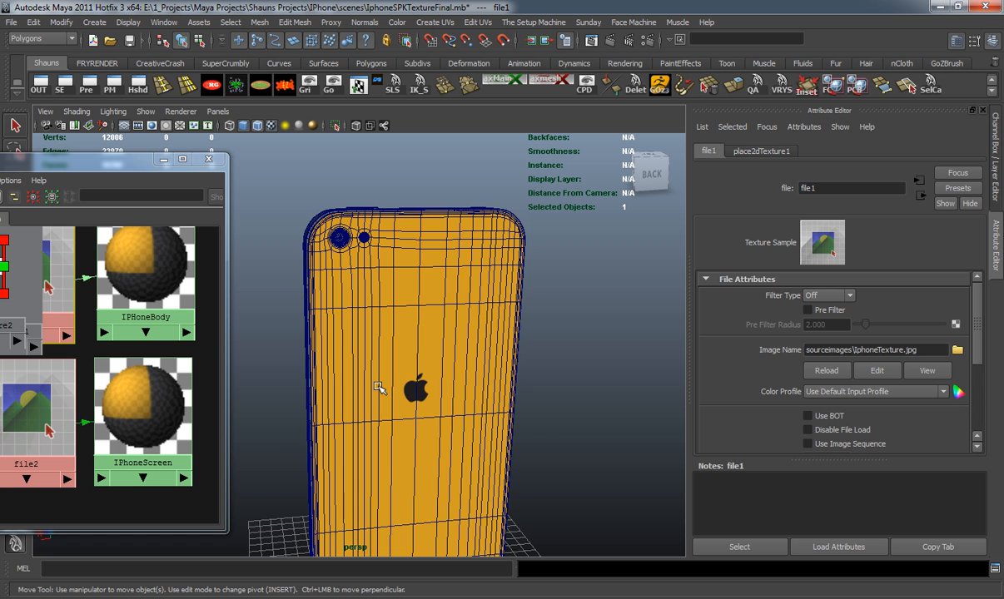
{"action": "left_click_drag", "start_coordinate": [363, 329], "coordinate": [408, 332], "text": "alt"}
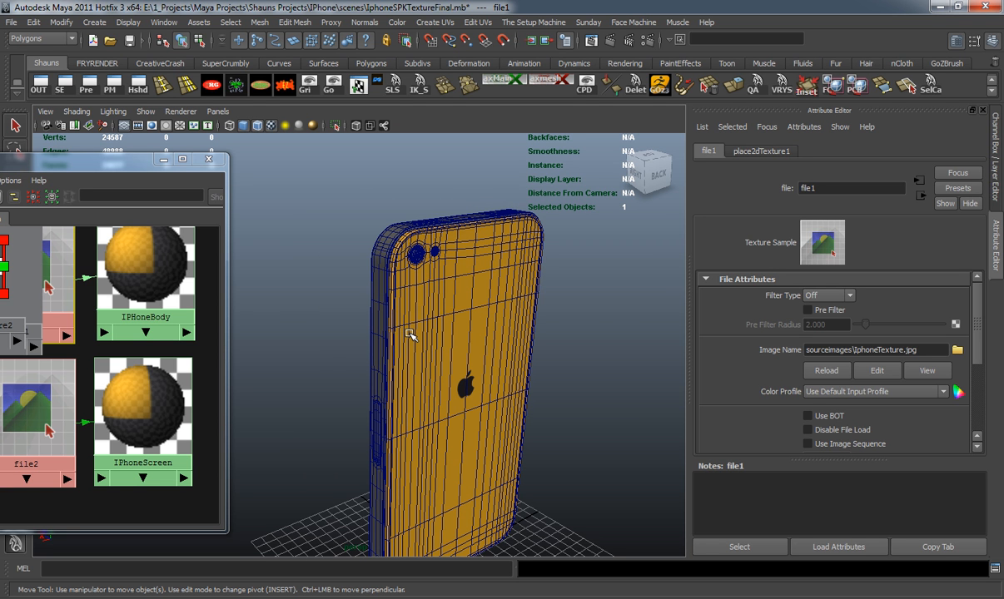
{"action": "left_click_drag", "start_coordinate": [411, 334], "coordinate": [551, 338], "text": "alt"}
{"action": "middle_click_drag", "start_coordinate": [551, 338], "coordinate": [513, 388], "text": "alt"}
{"action": "scroll", "coordinate": [466, 374], "scroll_direction": "up", "scroll_amount": 5}
{"action": "left_click_drag", "start_coordinate": [444, 370], "coordinate": [364, 308], "text": "alt"}
{"action": "scroll", "coordinate": [446, 381], "scroll_direction": "down", "scroll_amount": 5}
{"action": "left_click", "coordinate": [256, 128]}
{"action": "mouse_move", "coordinate": [333, 250]}
{"action": "left_mouse_down", "text": "alt"}
{"action": "mouse_move", "coordinate": [375, 265]}
{"action": "mouse_move", "coordinate": [396, 317]}
{"action": "mouse_move", "coordinate": [407, 316]}
{"action": "mouse_move", "coordinate": [342, 309]}
{"action": "mouse_move", "coordinate": [500, 333]}
{"action": "mouse_move", "coordinate": [436, 353]}
{"action": "left_mouse_up", "text": "alt"}
{"action": "left_click_drag", "start_coordinate": [80, 160], "coordinate": [39, 138]}
{"action": "left_click", "coordinate": [227, 142]}
{"action": "left_click_drag", "start_coordinate": [313, 271], "coordinate": [243, 421], "text": "alt"}
Switch to Photoshop and create a new RGB document of 1024 by 1024 pixels with a white background
{"action": "left_click", "coordinate": [135, 590]}
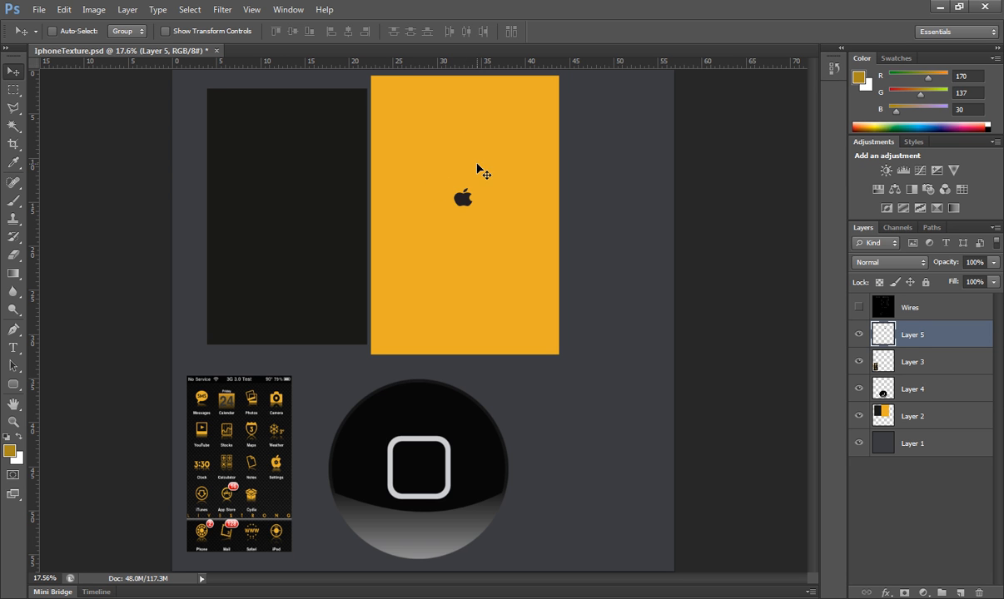
{"action": "left_click", "coordinate": [38, 10]}
{"action": "left_click", "coordinate": [45, 20]}
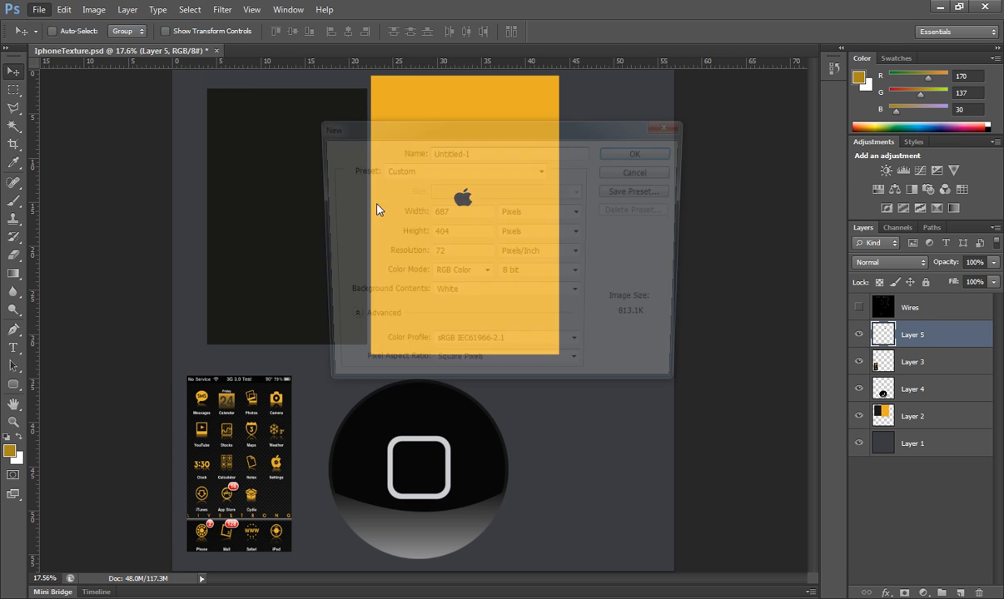
{"action": "left_click_drag", "start_coordinate": [466, 214], "coordinate": [421, 211]}
{"action": "type", "text": "1024"}
{"action": "key", "text": "Tab"}
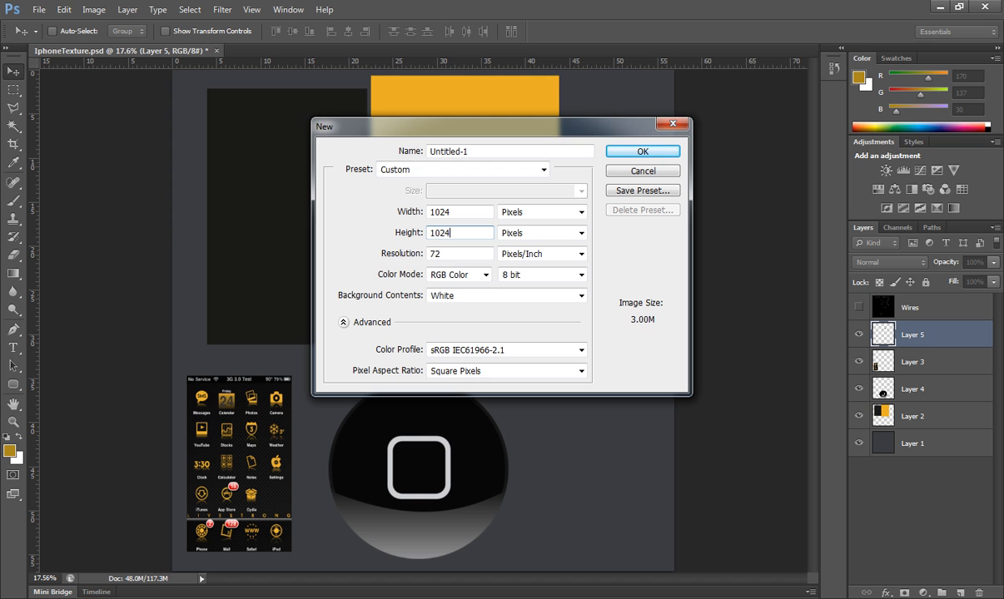
{"action": "left_click", "coordinate": [638, 151]}
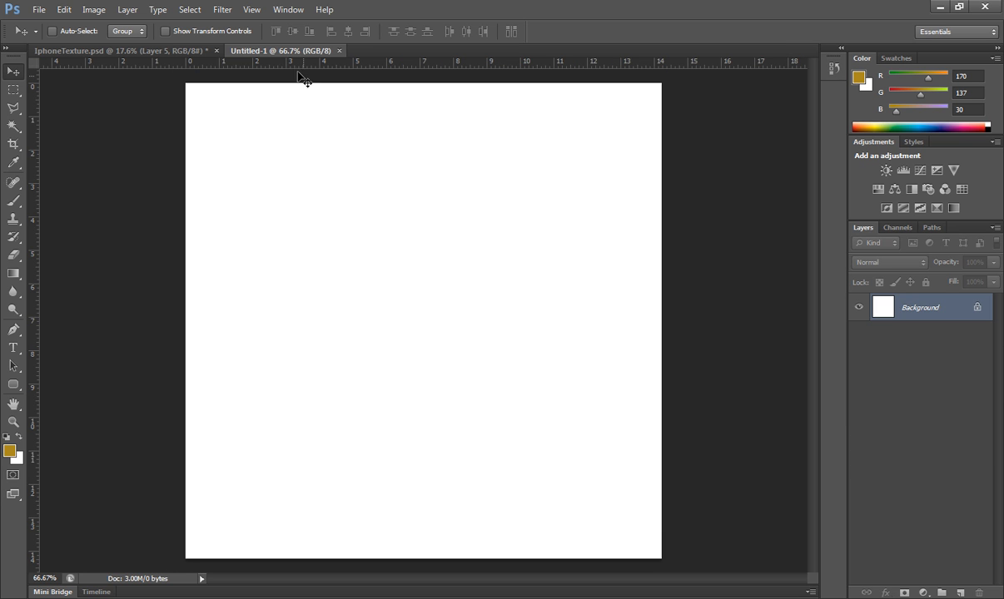
Float the new document's window and fill its whole canvas with the orange #eaaf27 sampled from the back panel in IphoneTexture.psd
{"action": "left_click_drag", "start_coordinate": [294, 53], "coordinate": [419, 119]}
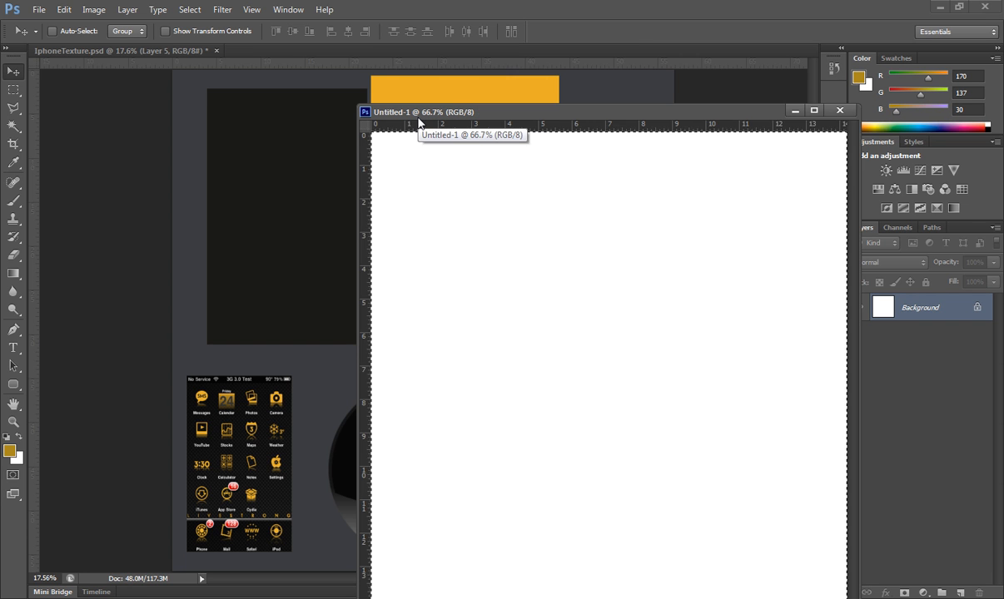
{"action": "left_click", "coordinate": [63, 10]}
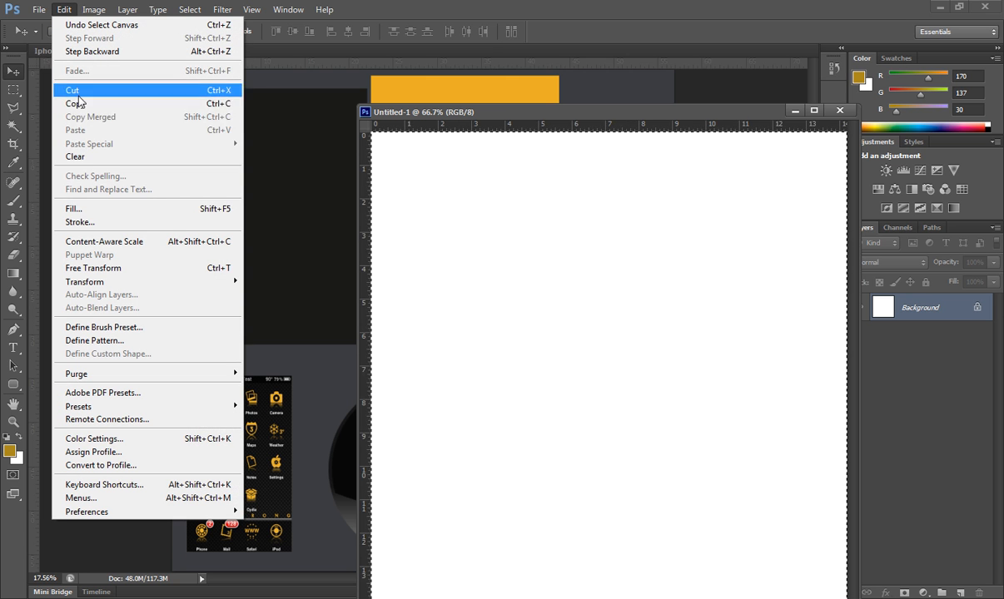
{"action": "left_click", "coordinate": [149, 209]}
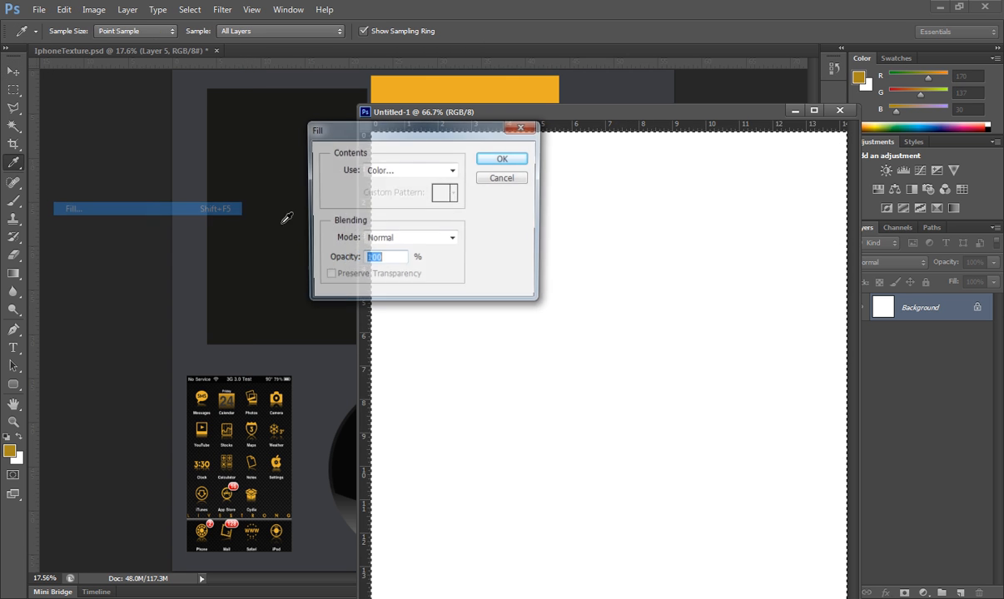
{"action": "left_click", "coordinate": [451, 170]}
{"action": "left_click", "coordinate": [393, 208]}
{"action": "left_click", "coordinate": [414, 81]}
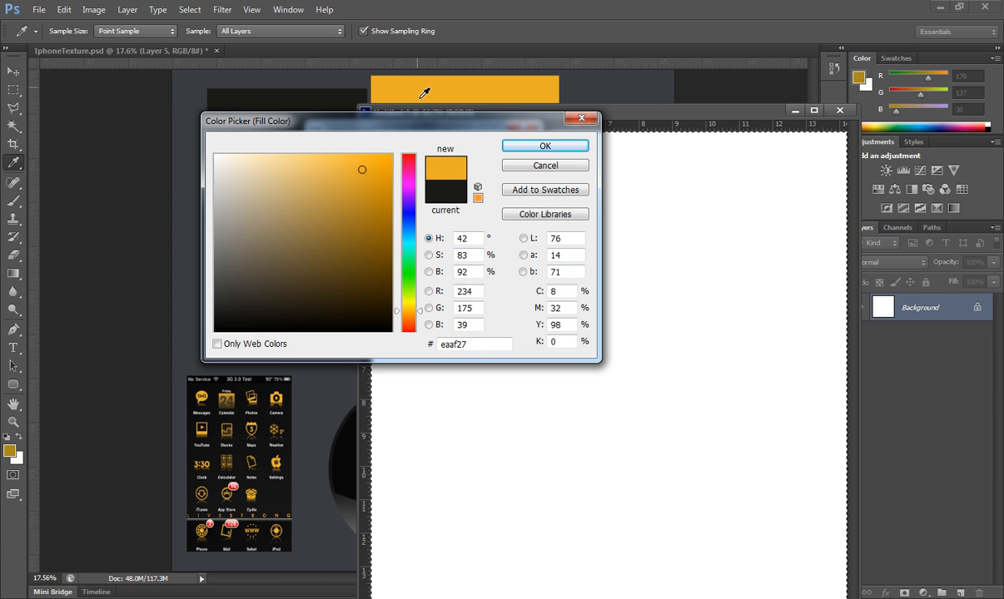
{"action": "left_click", "coordinate": [531, 148]}
{"action": "left_click", "coordinate": [514, 161]}
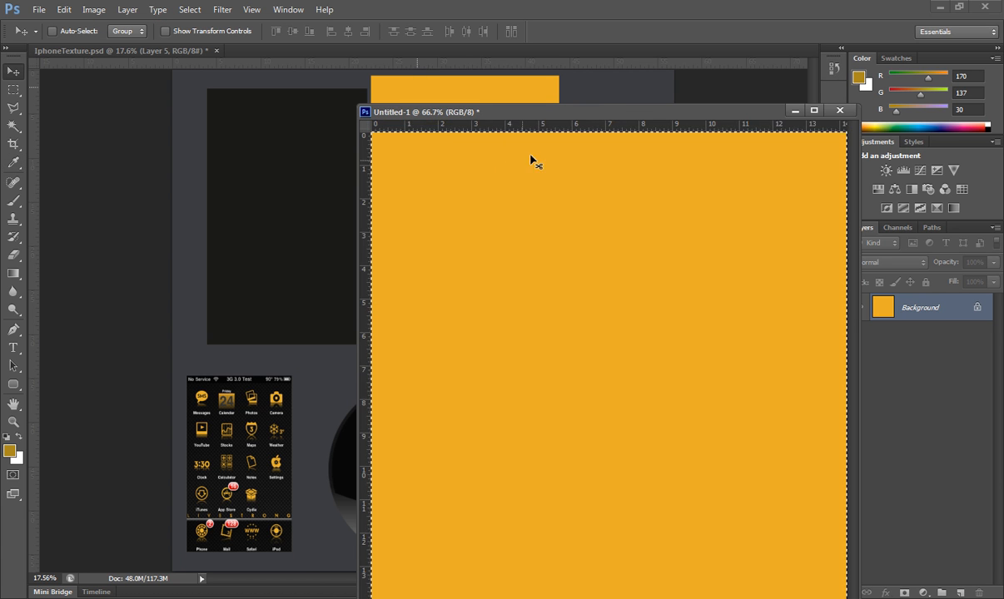
Save the orange document as a JPEG named BaseYellow in the sourceimages folder
{"action": "left_click_drag", "start_coordinate": [514, 112], "coordinate": [459, 92]}
{"action": "left_click", "coordinate": [38, 9]}
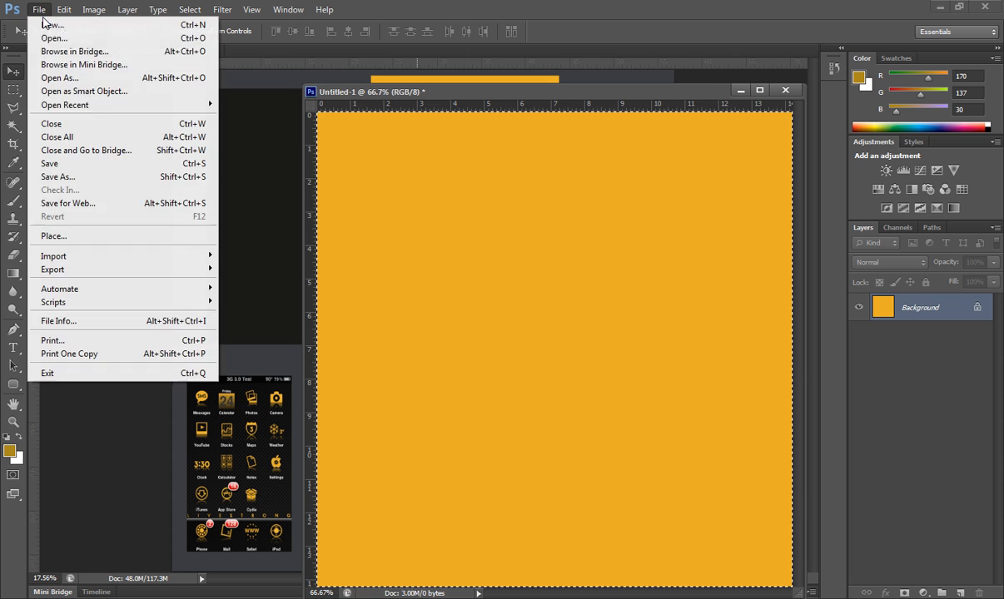
{"action": "left_click", "coordinate": [73, 178]}
{"action": "type", "text": "BaseYellow"}
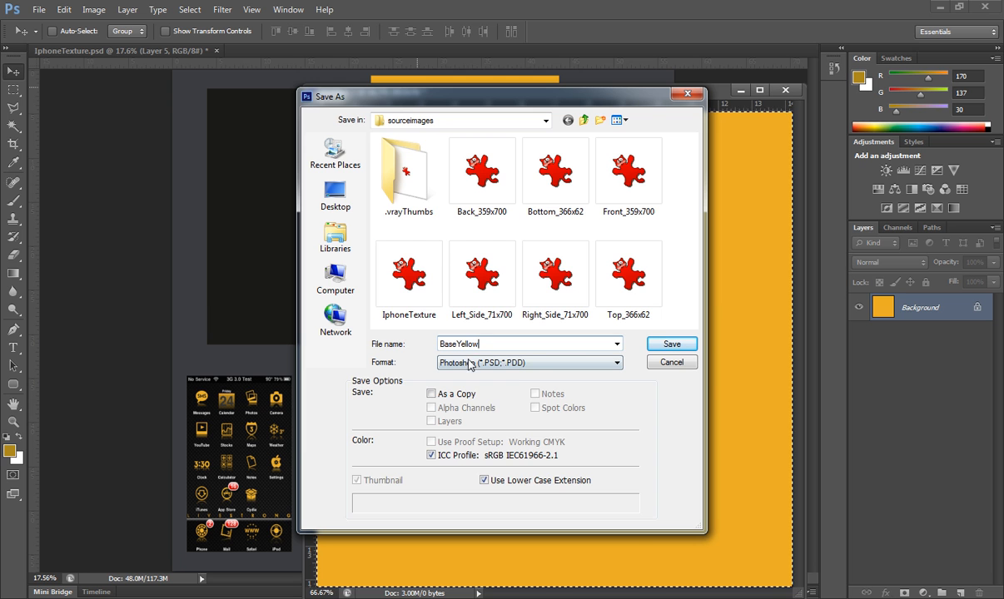
{"action": "left_click", "coordinate": [470, 365]}
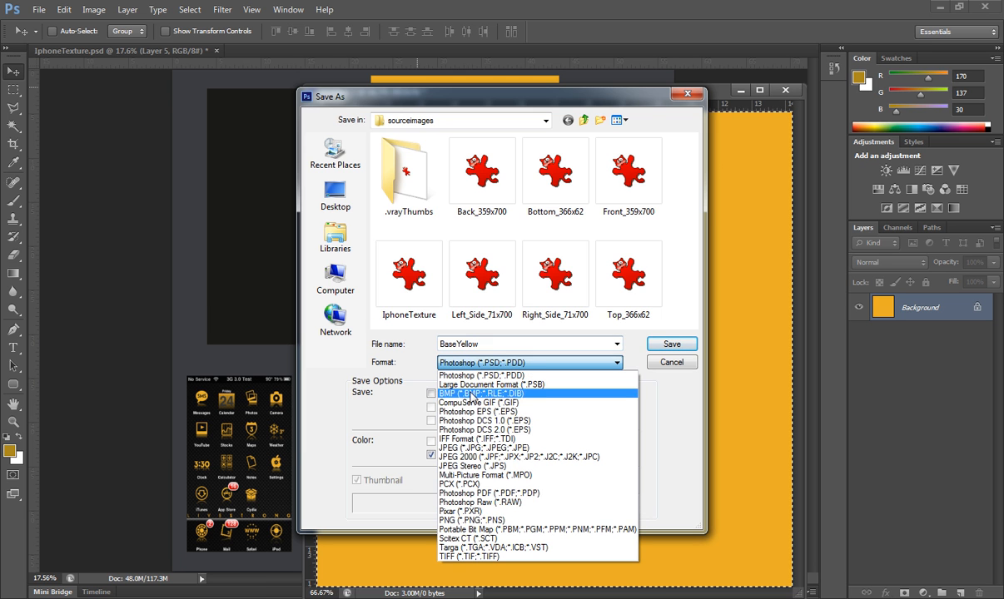
{"action": "left_click", "coordinate": [499, 429]}
{"action": "left_click", "coordinate": [670, 346]}
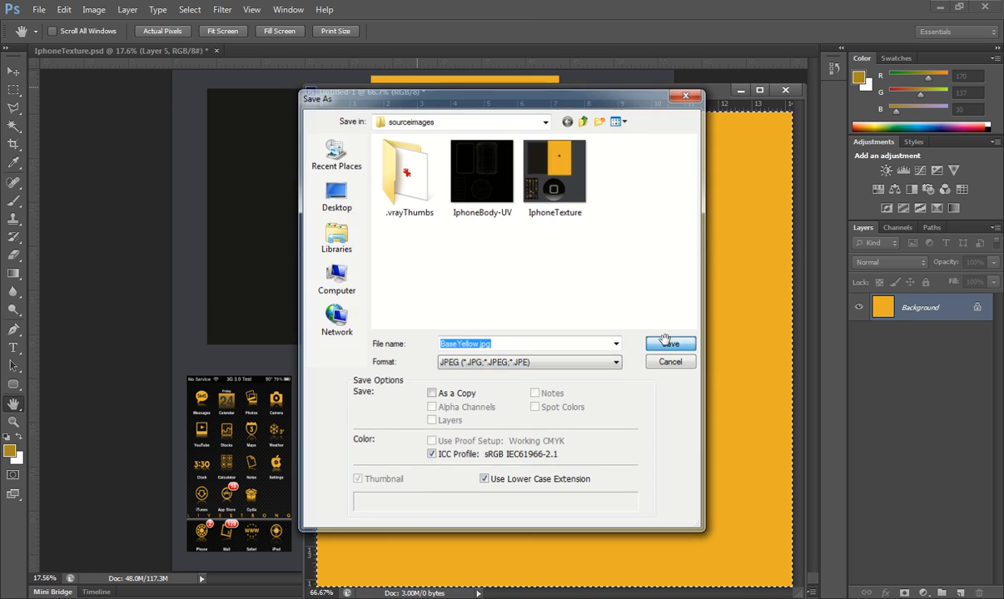
{"action": "left_click", "coordinate": [576, 158]}
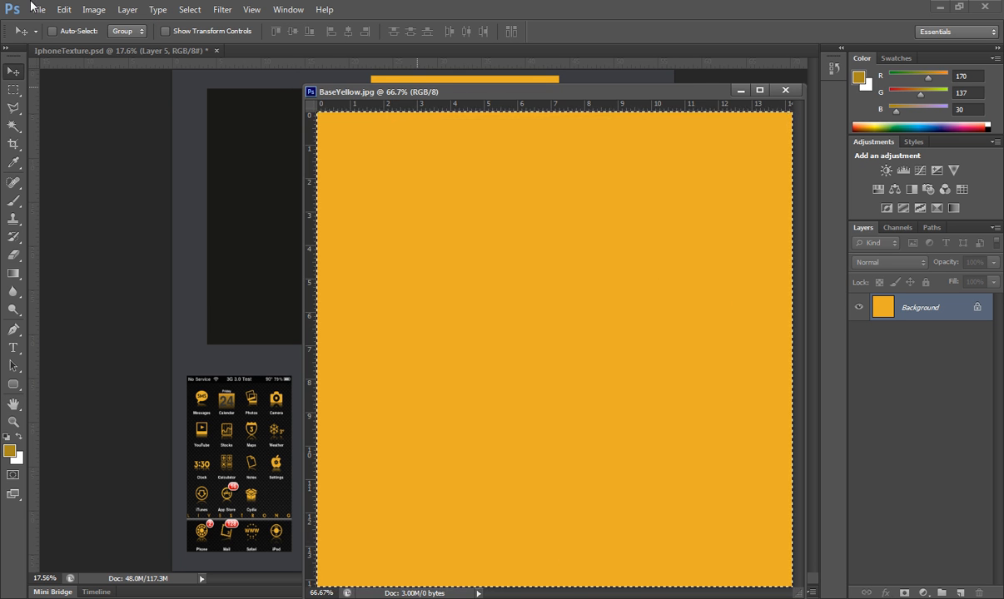
Fill the whole canvas with the dark grey #1b1a19 sampled from the dark front panel in IphoneTexture.psd
{"action": "left_click", "coordinate": [63, 9]}
{"action": "left_click", "coordinate": [85, 209]}
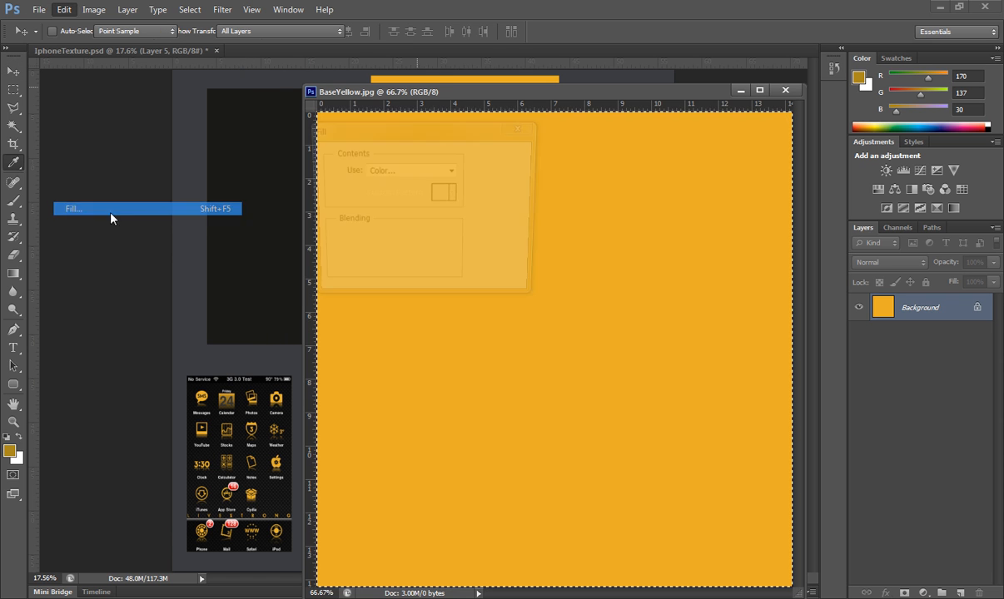
{"action": "left_click", "coordinate": [390, 169]}
{"action": "left_click", "coordinate": [401, 207]}
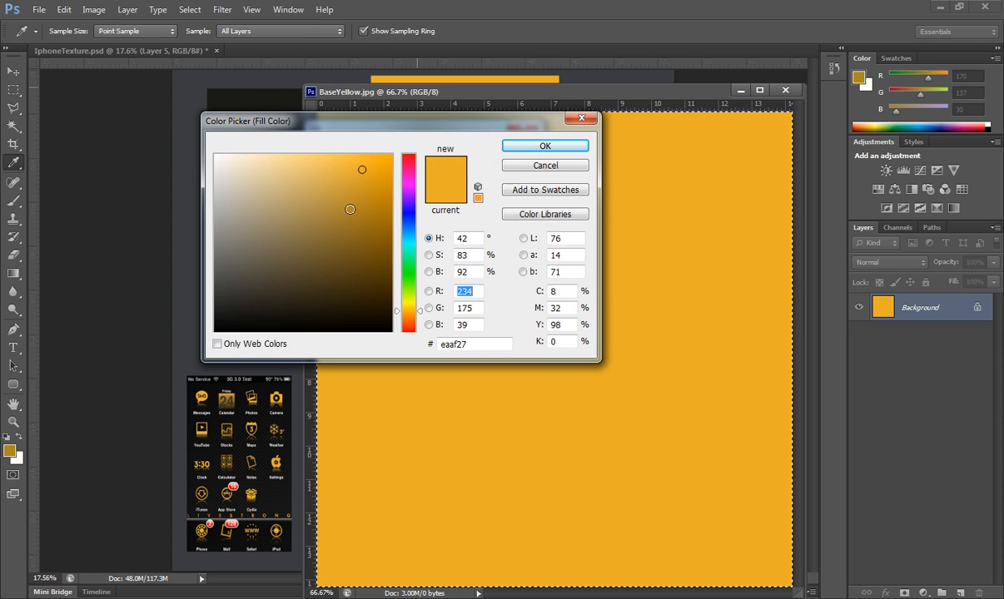
{"action": "left_click_drag", "start_coordinate": [325, 121], "coordinate": [402, 123]}
{"action": "left_click", "coordinate": [247, 144]}
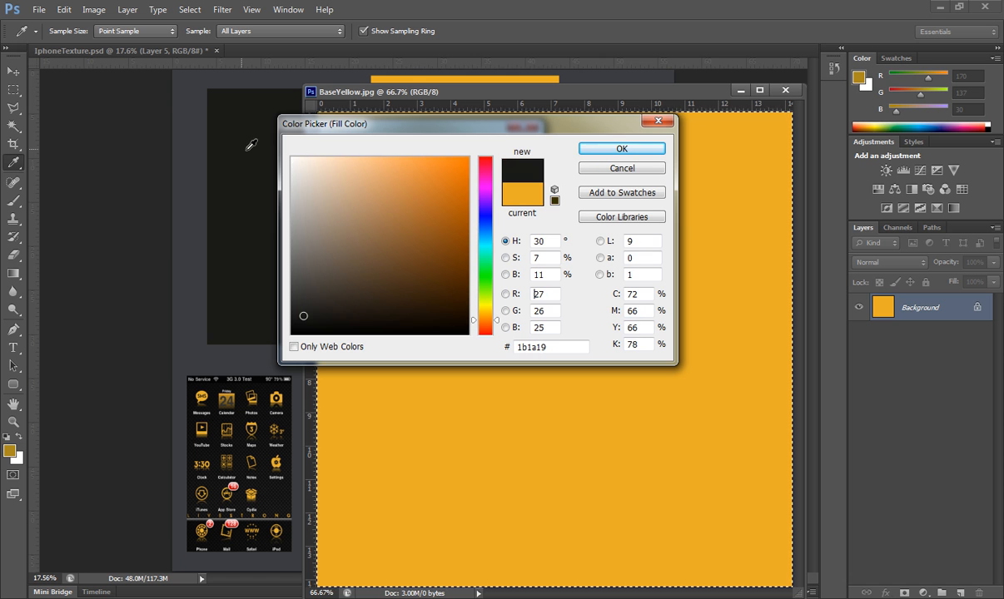
{"action": "left_click", "coordinate": [621, 149]}
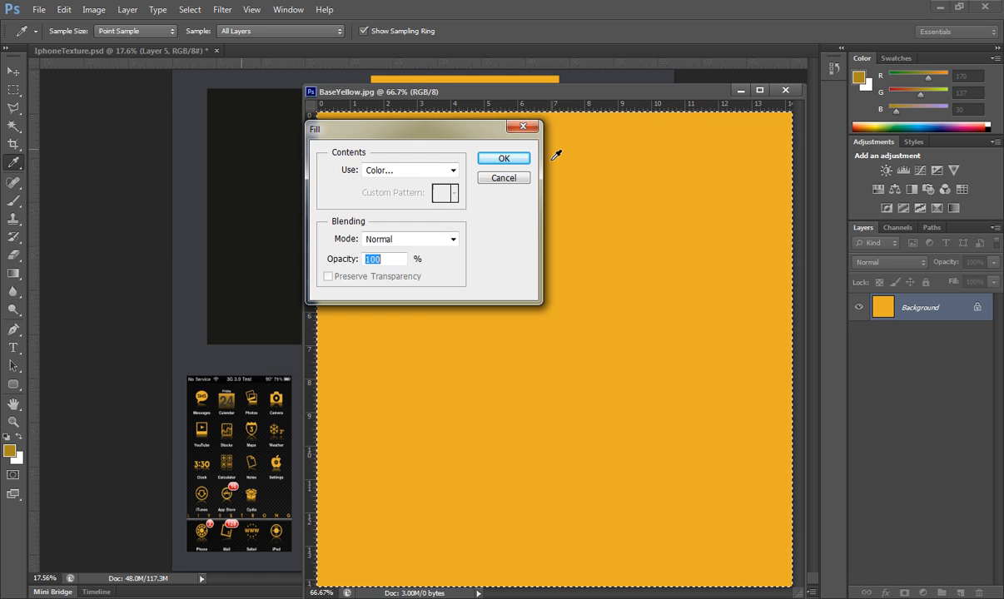
{"action": "left_click", "coordinate": [509, 158]}
Save the dark grey image as a JPEG named BaseGrey in sourceimages at quality 9 and close its window
{"action": "left_click", "coordinate": [38, 10]}
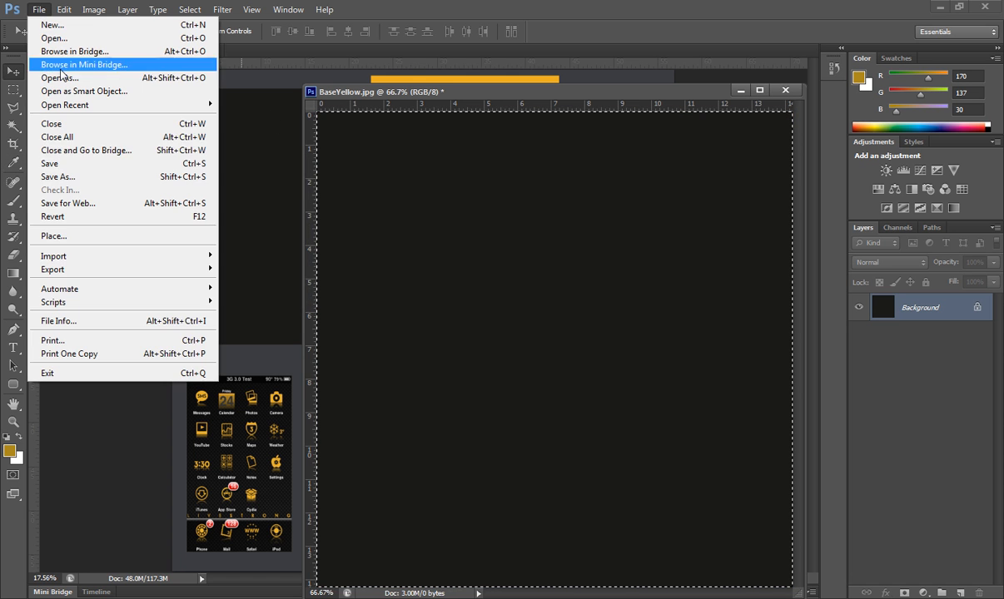
{"action": "left_click", "coordinate": [51, 177]}
{"action": "type", "text": "BaseG"}
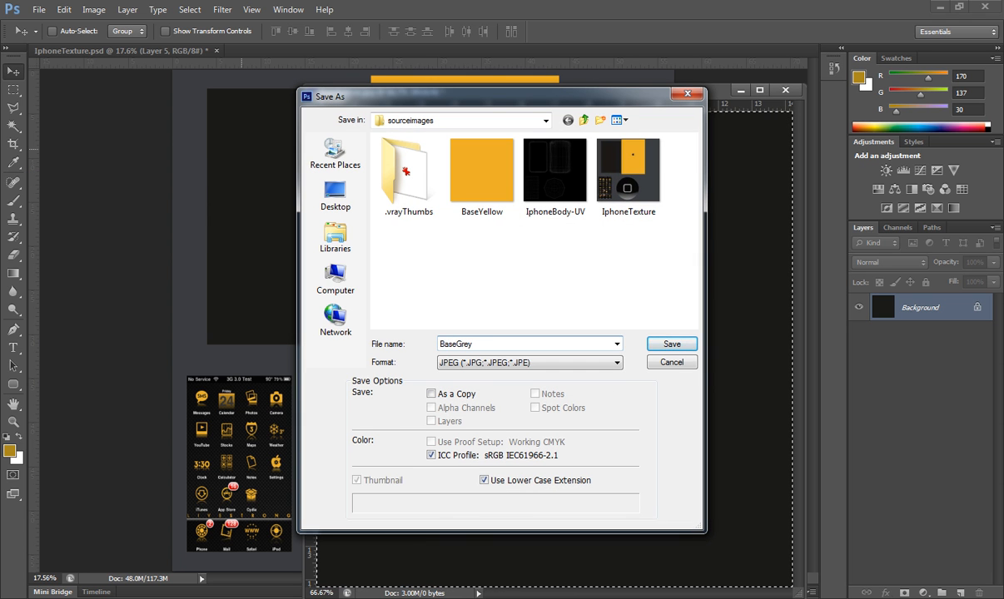
{"action": "type", "text": "rey"}
{"action": "left_click", "coordinate": [672, 343]}
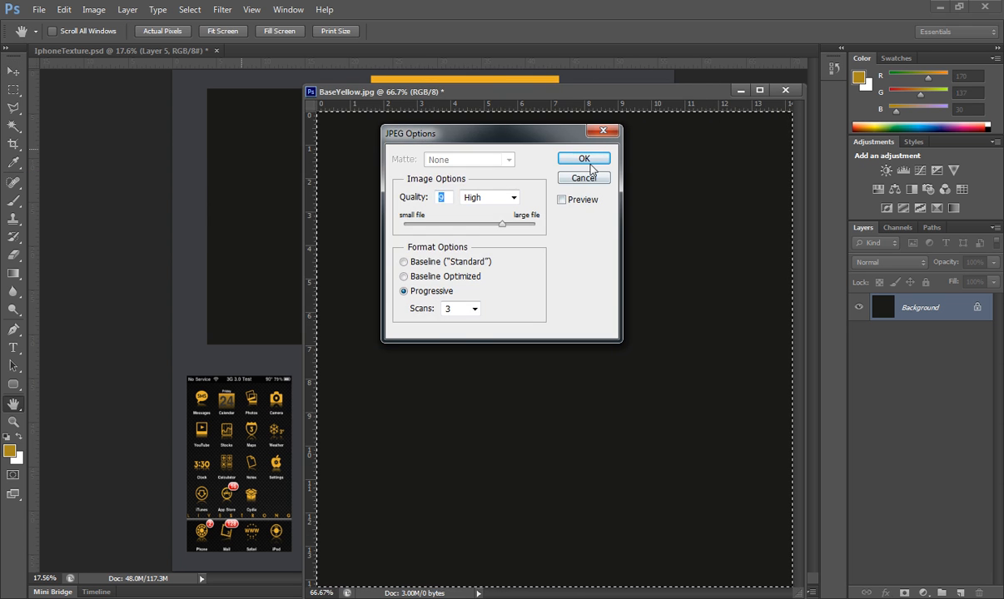
{"action": "key", "text": "Return"}
{"action": "left_click", "coordinate": [784, 90]}
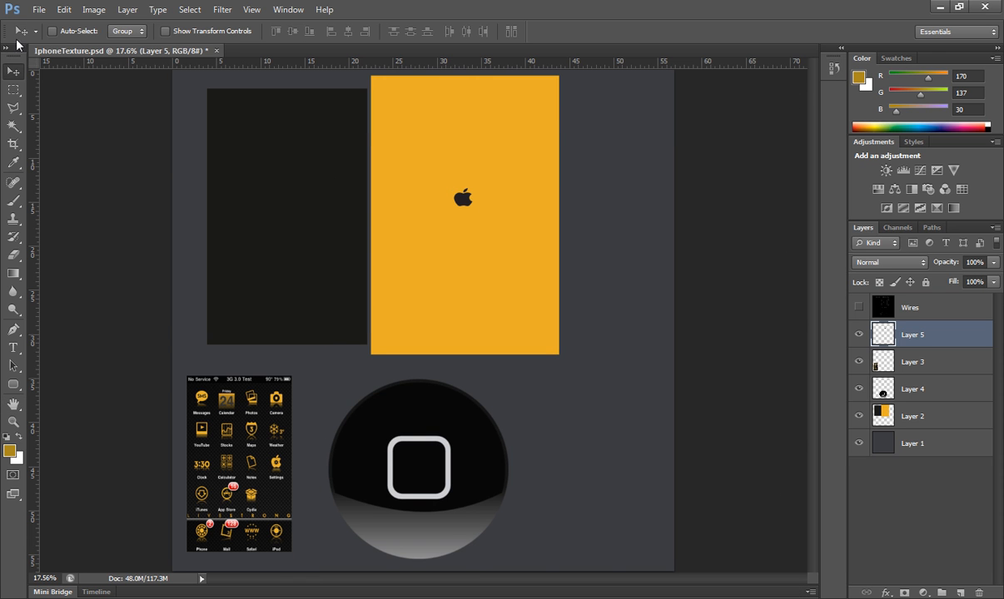
Save the layered iPhone texture in Photoshop format over the existing IphoneTexture.psd
{"action": "left_click", "coordinate": [37, 9]}
{"action": "left_click", "coordinate": [84, 172]}
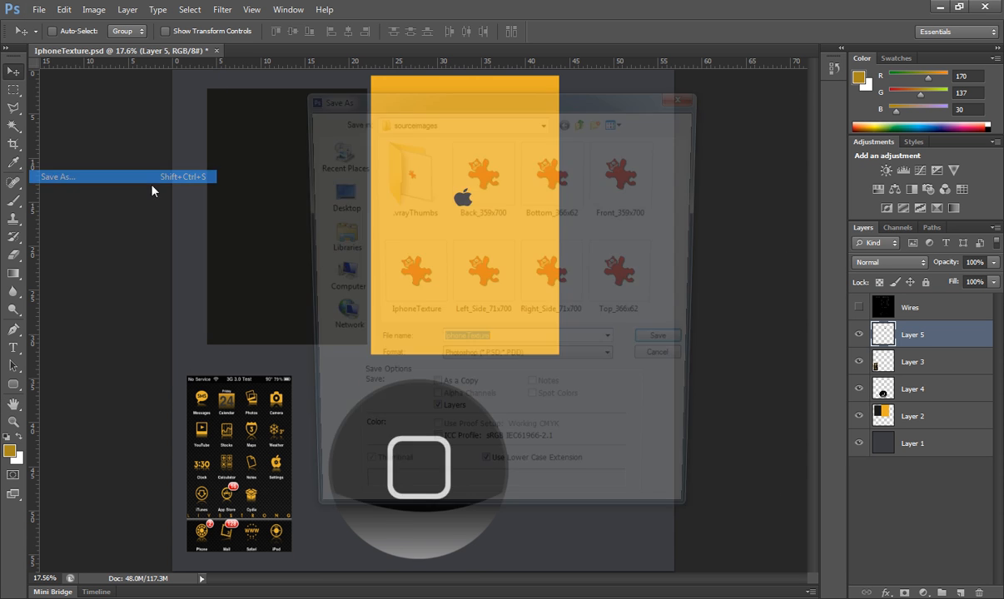
{"action": "left_click", "coordinate": [648, 344]}
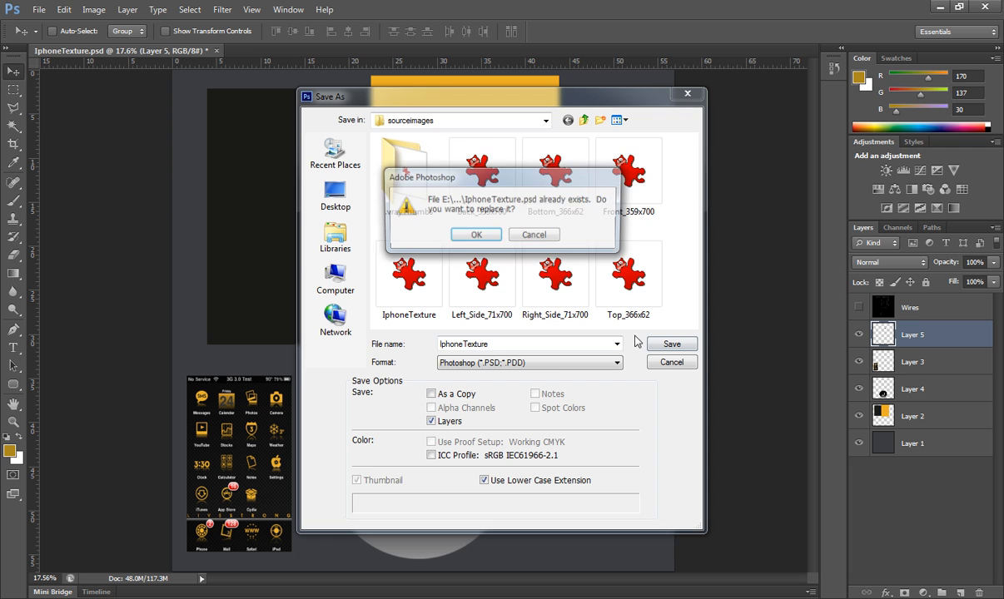
{"action": "left_click", "coordinate": [476, 236]}
{"action": "left_click", "coordinate": [634, 189]}
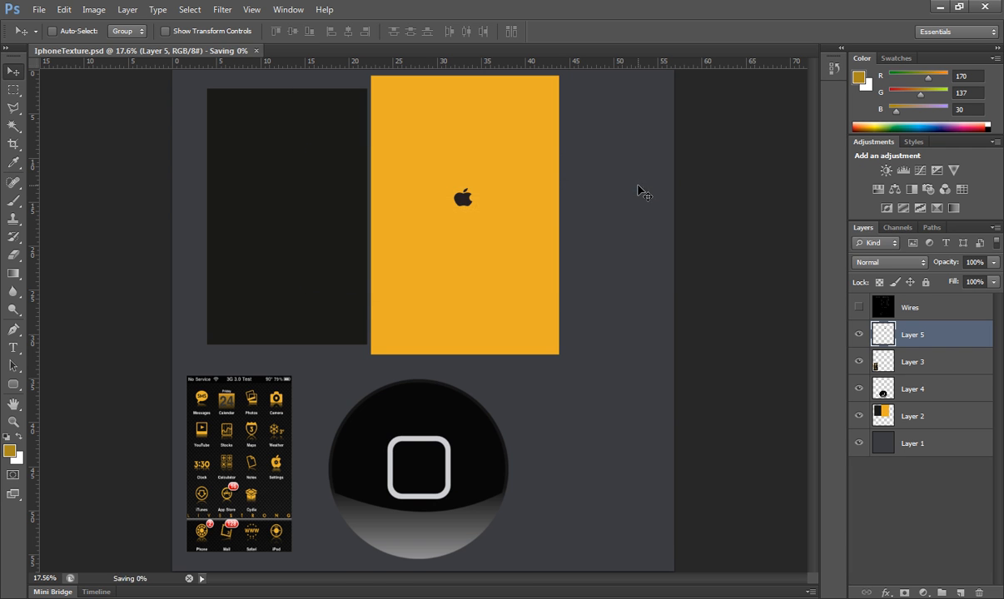
Check the UV layout with the Wires layer, hide it again, and save a quality 9 JPEG over IphoneTexture.jpg
{"action": "left_click", "coordinate": [859, 308]}
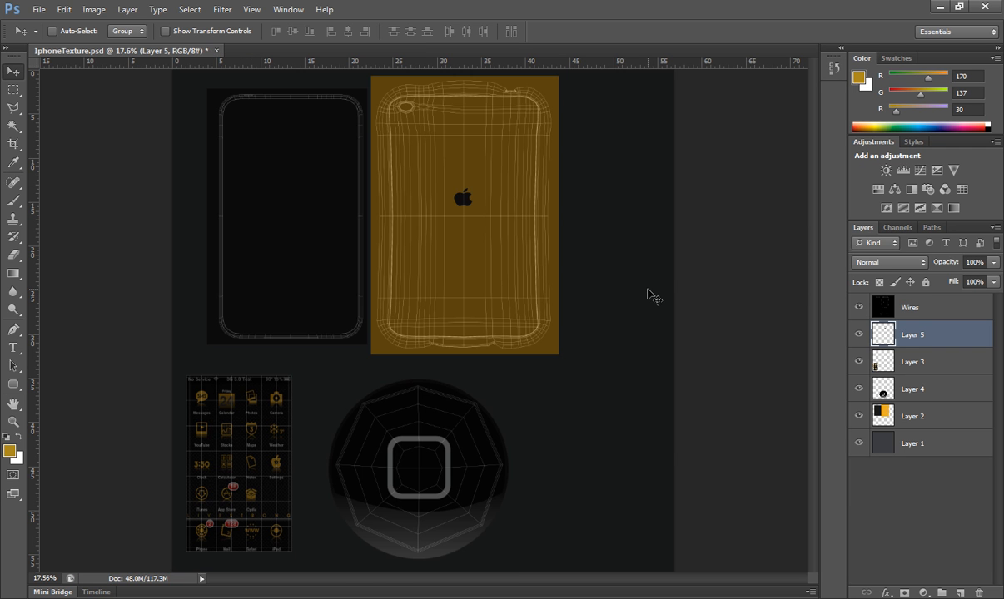
{"action": "left_click", "coordinate": [859, 308]}
{"action": "left_click", "coordinate": [45, 12]}
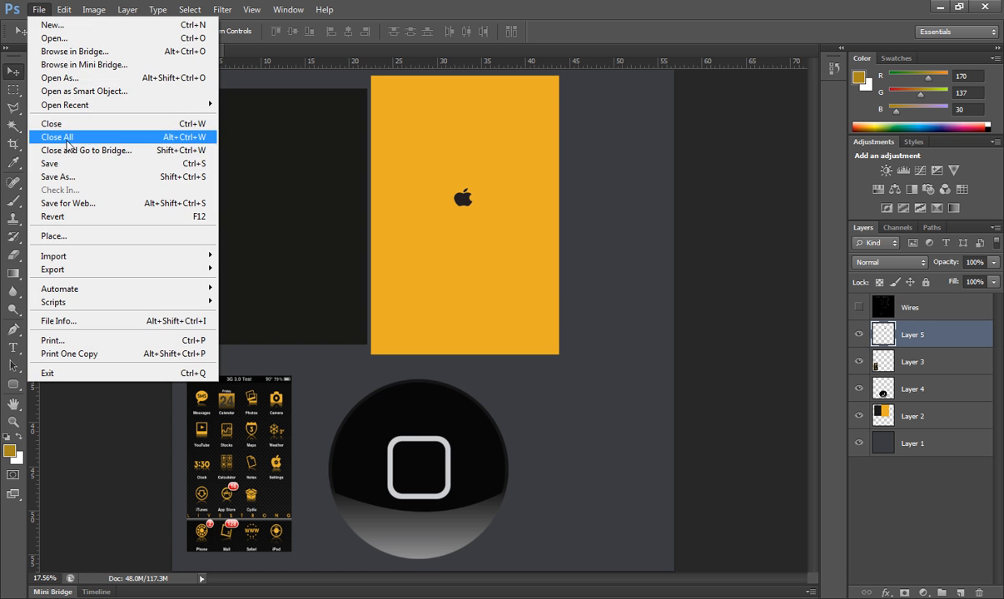
{"action": "left_click", "coordinate": [74, 171]}
{"action": "left_click", "coordinate": [487, 364]}
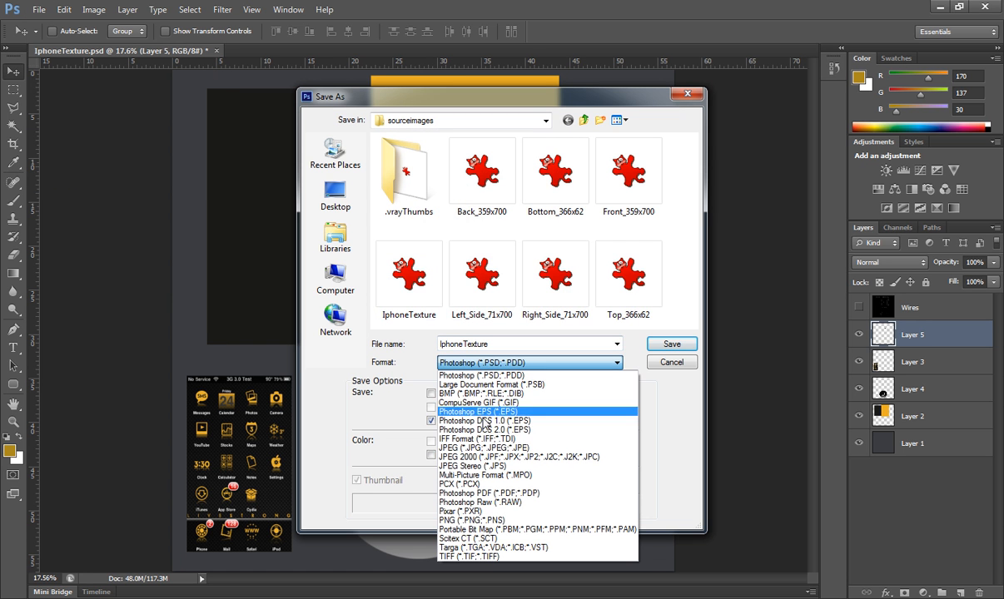
{"action": "left_click", "coordinate": [531, 417]}
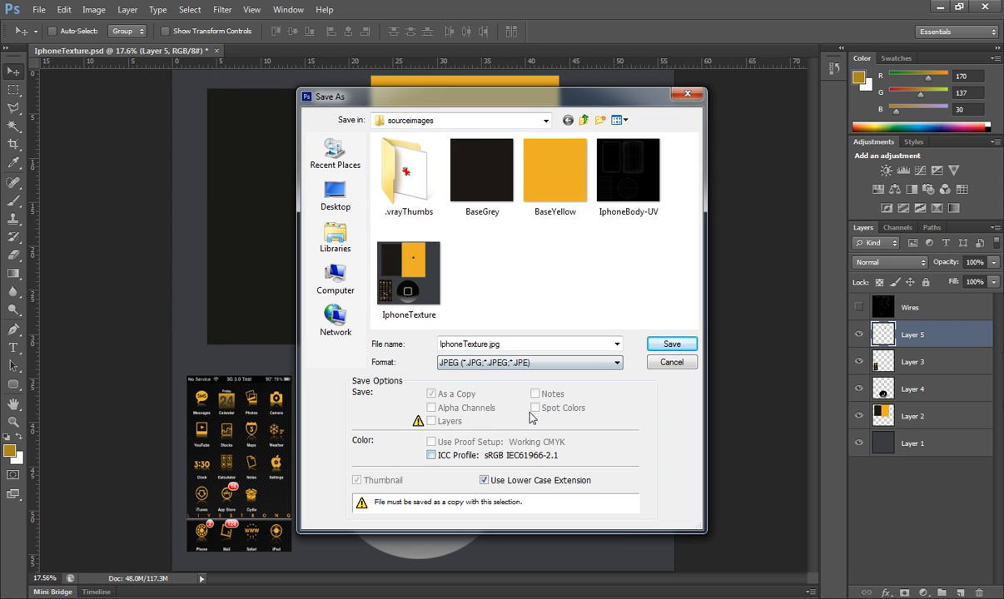
{"action": "left_click", "coordinate": [670, 345]}
{"action": "left_click", "coordinate": [476, 237]}
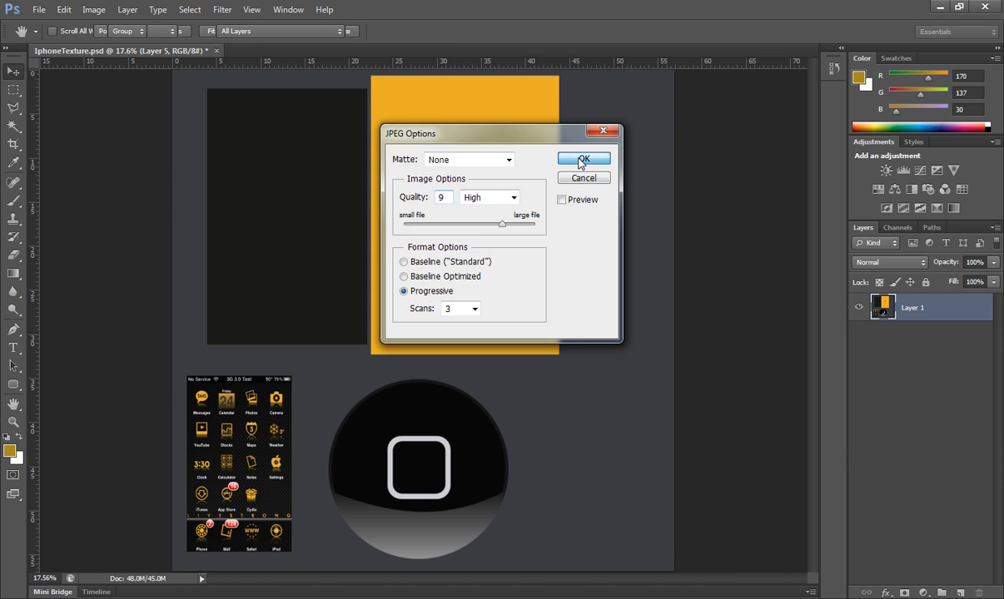
{"action": "left_click", "coordinate": [581, 160]}
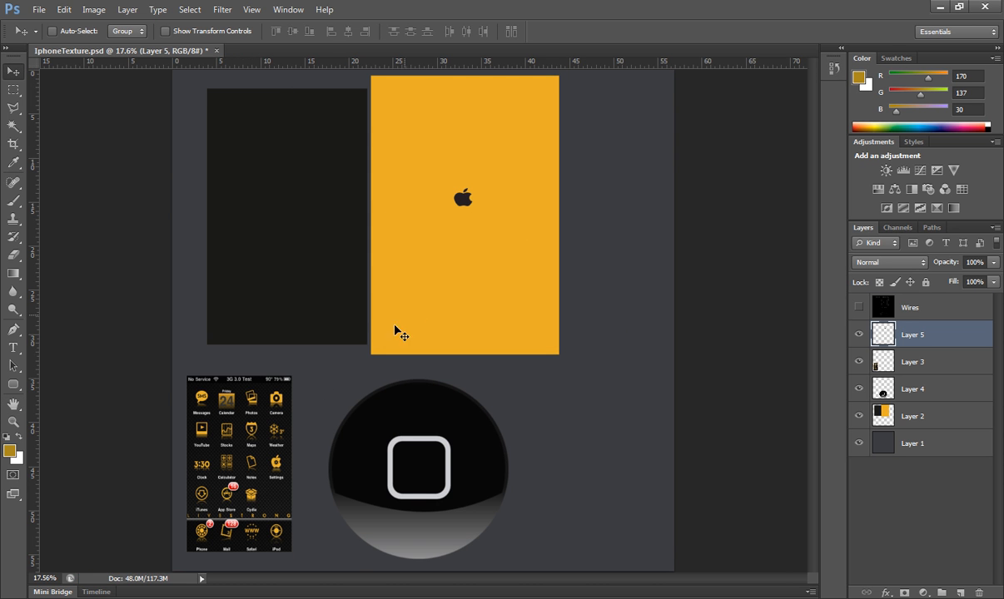
Quit Photoshop without saving further changes to IphoneTexture.psd and return to Maya
{"action": "left_click", "coordinate": [106, 598]}
{"action": "right_click", "coordinate": [107, 598]}
{"action": "left_click", "coordinate": [100, 576]}
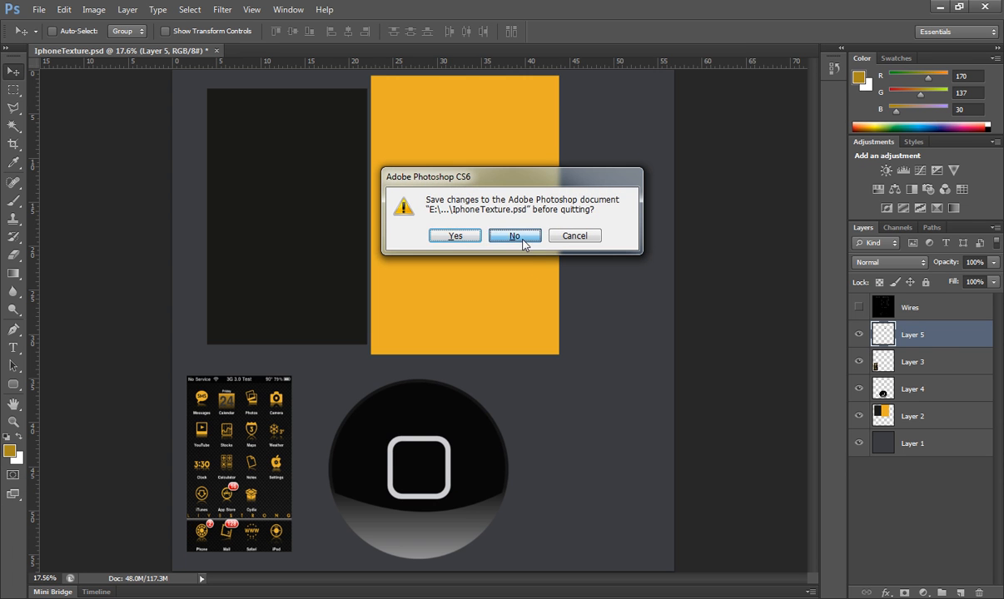
{"action": "left_click", "coordinate": [514, 236]}
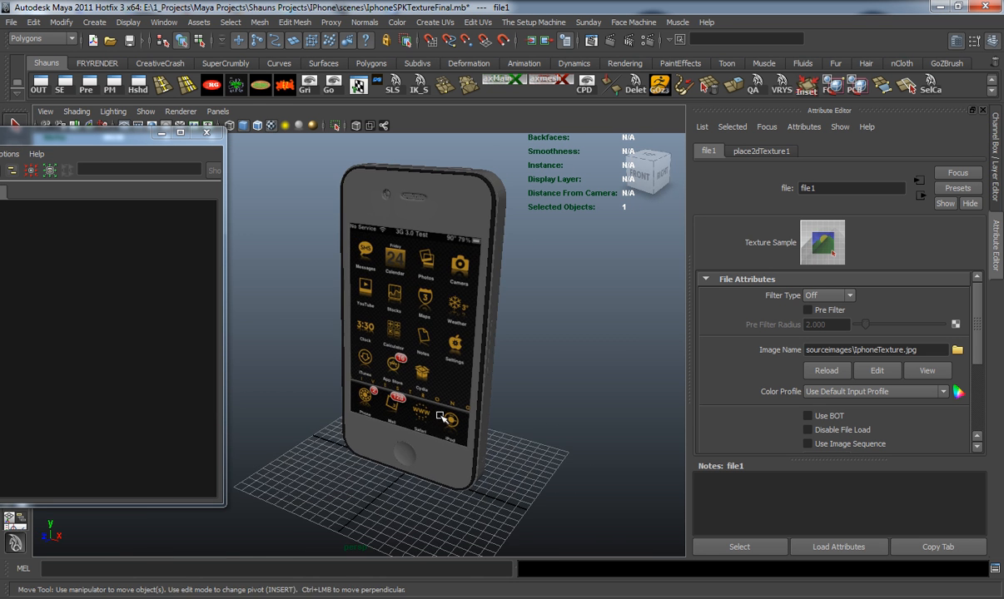
Create a new VRay Mtl in the Hypershade for the iPhone's side and reposition its node in the work area
{"action": "left_click_drag", "start_coordinate": [441, 416], "coordinate": [347, 357], "text": "alt"}
{"action": "left_click_drag", "start_coordinate": [108, 133], "coordinate": [221, 97]}
{"action": "left_click_drag", "start_coordinate": [571, 290], "coordinate": [466, 302], "text": "alt"}
{"action": "middle_click_drag", "start_coordinate": [430, 299], "coordinate": [437, 302], "text": "alt"}
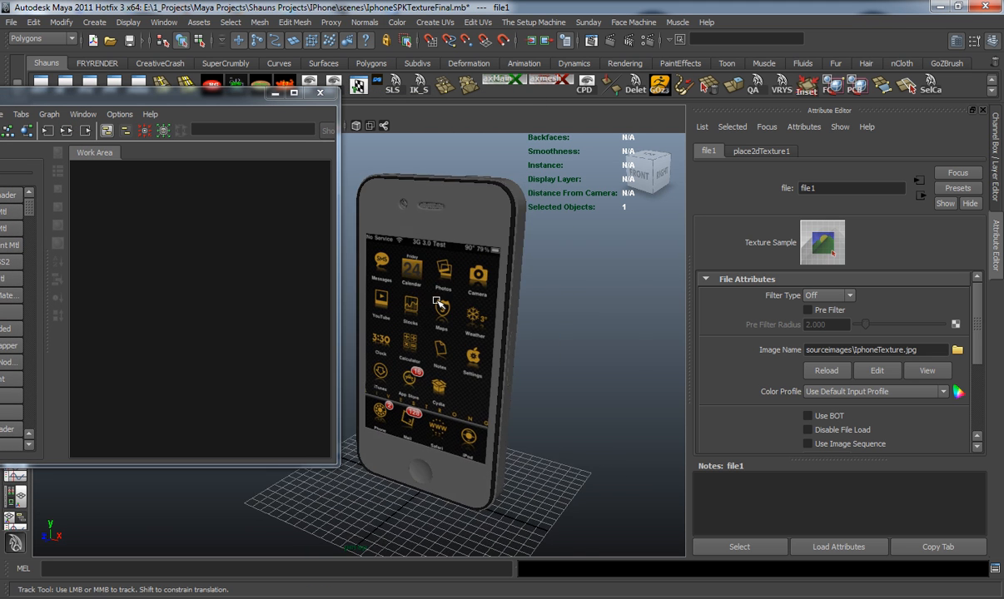
{"action": "left_click_drag", "start_coordinate": [436, 301], "coordinate": [460, 260], "text": "alt"}
{"action": "left_click_drag", "start_coordinate": [511, 307], "coordinate": [444, 329], "text": "alt"}
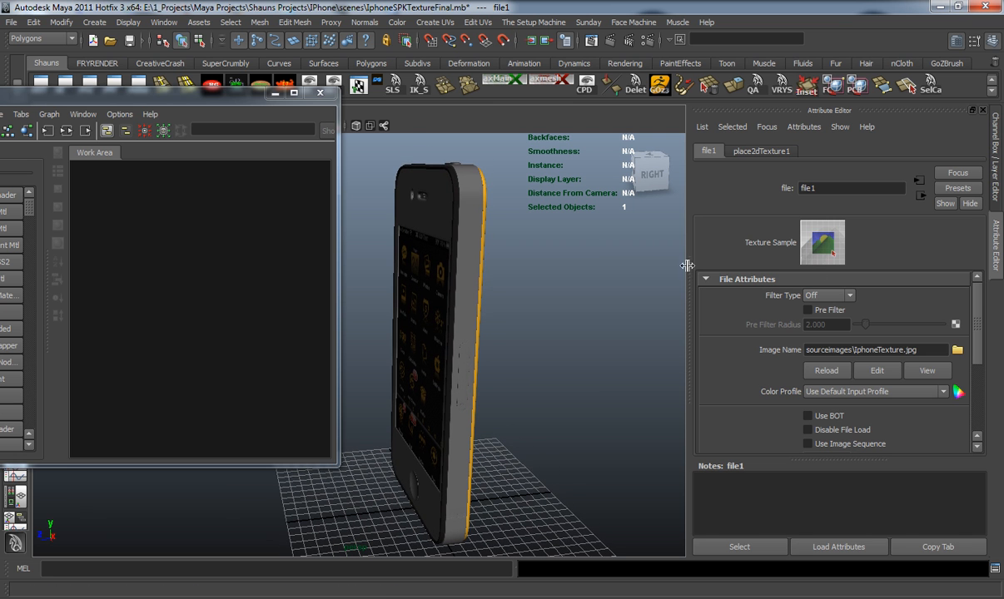
{"action": "left_click_drag", "start_coordinate": [120, 105], "coordinate": [248, 101]}
{"action": "left_click", "coordinate": [108, 308]}
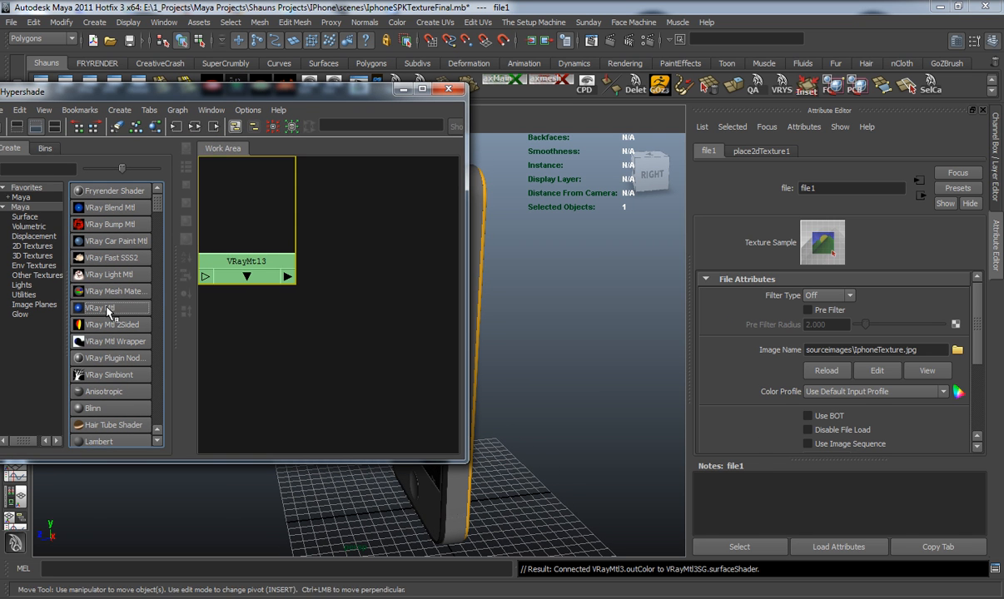
{"action": "left_click_drag", "start_coordinate": [237, 218], "coordinate": [369, 258]}
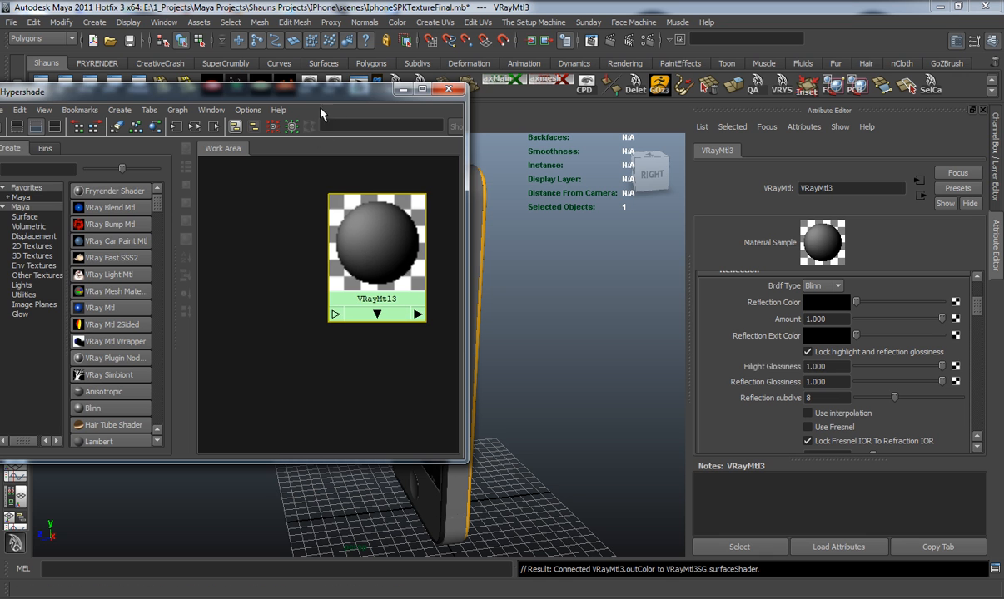
{"action": "left_click_drag", "start_coordinate": [355, 94], "coordinate": [259, 97]}
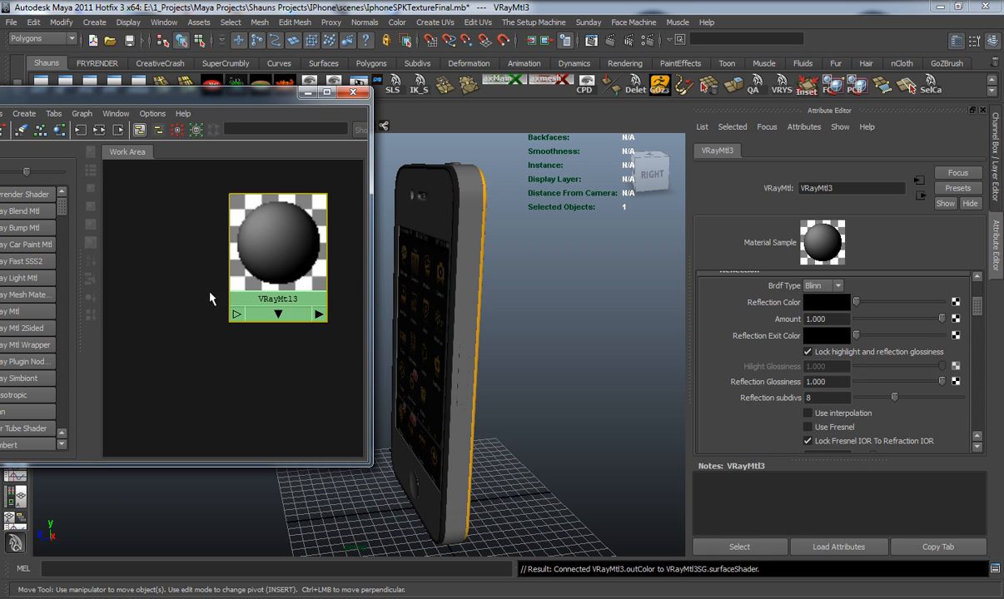
Create a File texture node in the Hypershade, set its filter type to Off, and load BaseYellow.jpg as its image
{"action": "left_click_drag", "start_coordinate": [142, 90], "coordinate": [232, 84]}
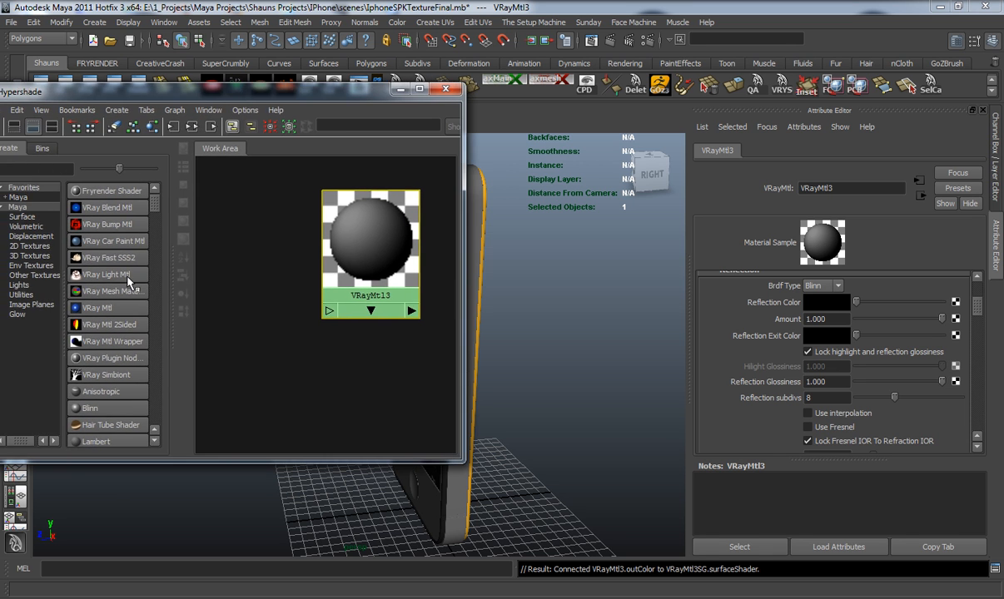
{"action": "scroll", "coordinate": [107, 329], "scroll_direction": "down", "scroll_amount": 8}
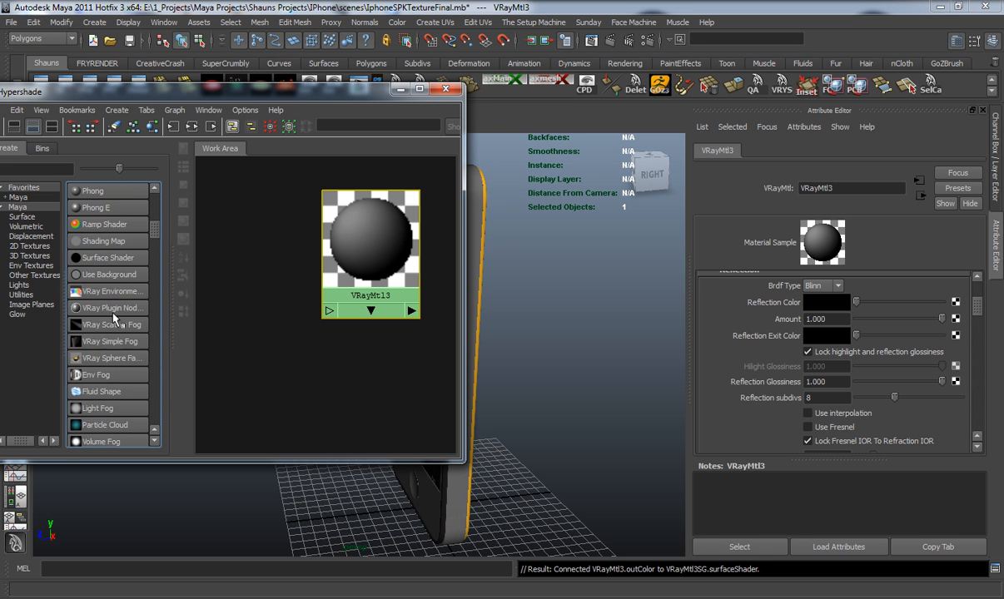
{"action": "scroll", "coordinate": [107, 331], "scroll_direction": "down", "scroll_amount": 3}
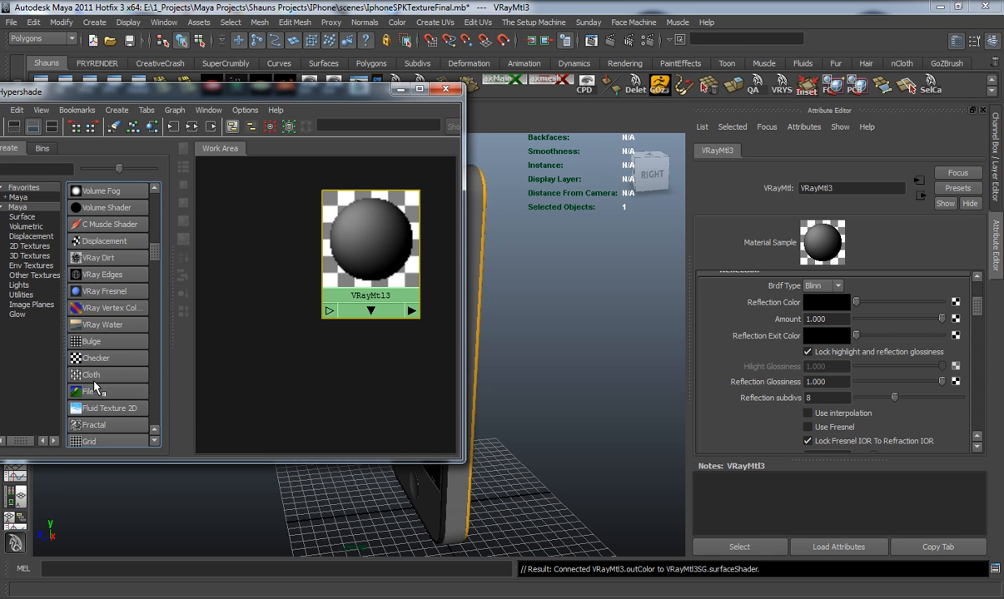
{"action": "left_click", "coordinate": [94, 384]}
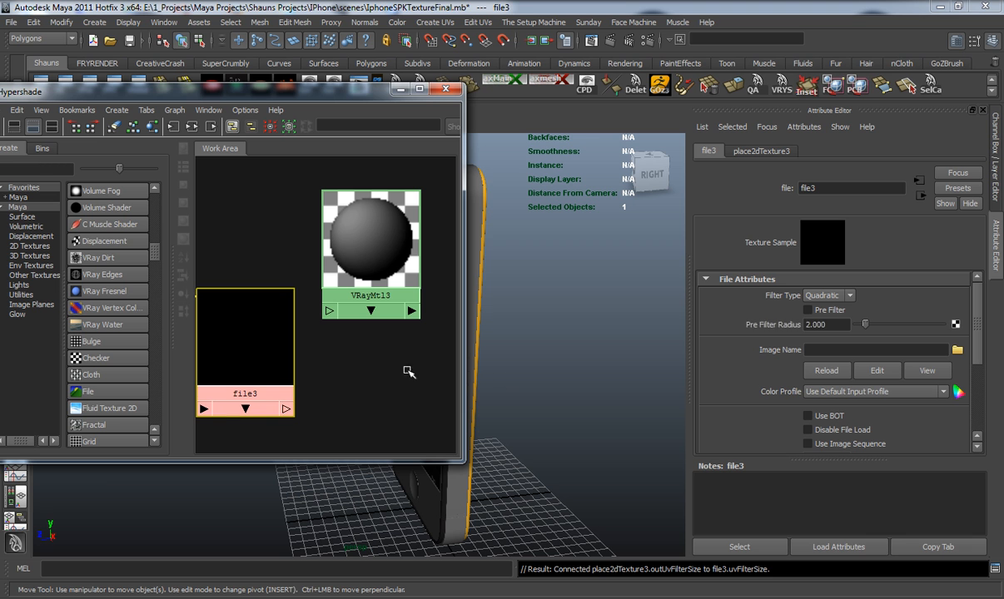
{"action": "left_click", "coordinate": [849, 296]}
{"action": "left_click", "coordinate": [836, 309]}
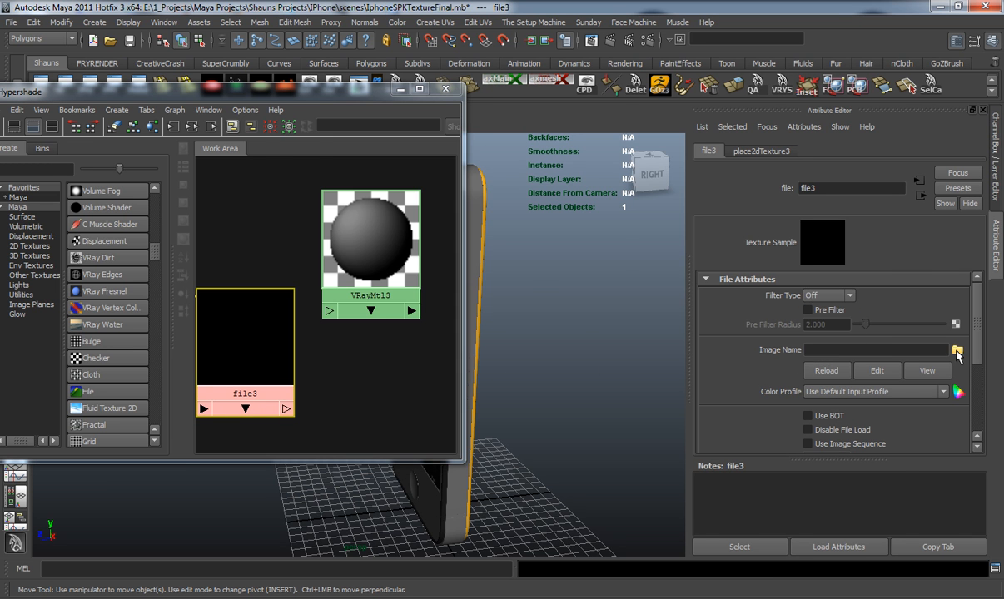
{"action": "left_click", "coordinate": [957, 349]}
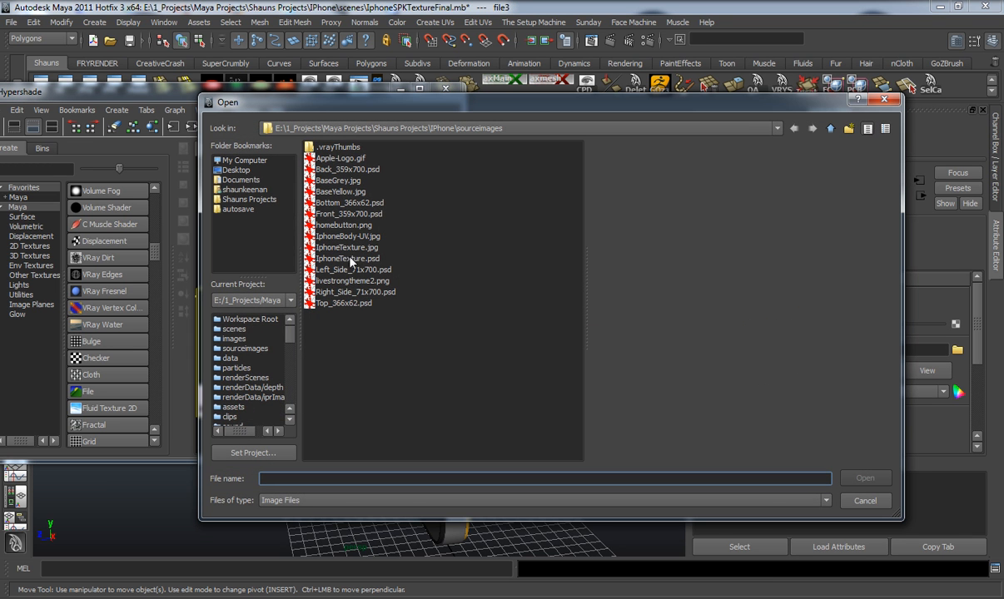
{"action": "left_click", "coordinate": [342, 193]}
{"action": "left_click", "coordinate": [863, 477]}
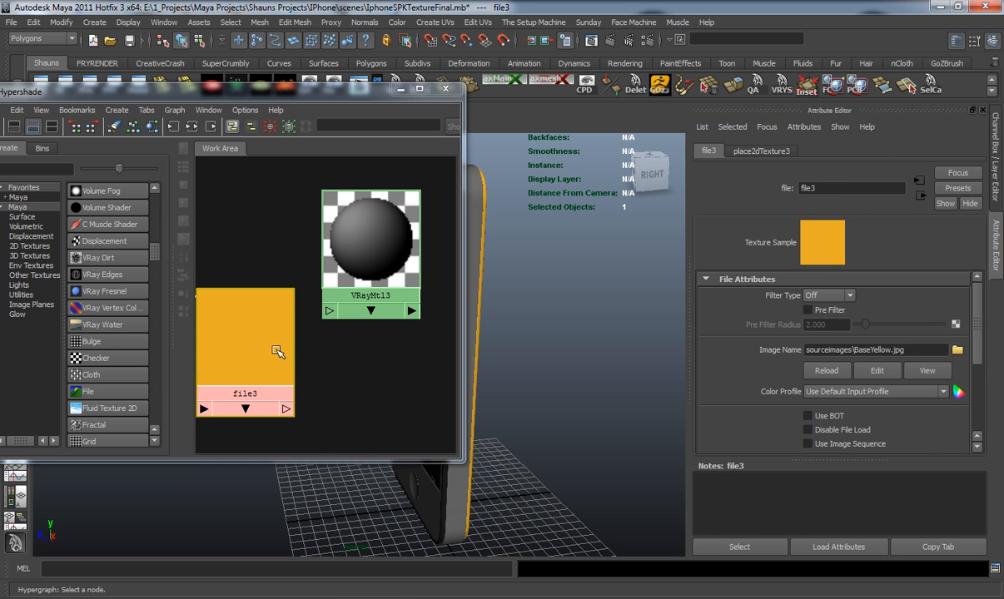
Set VRayMtl3's diffuse color to the yellow sampled from the BaseYellow texture swatch
{"action": "left_click_drag", "start_coordinate": [355, 254], "coordinate": [376, 272]}
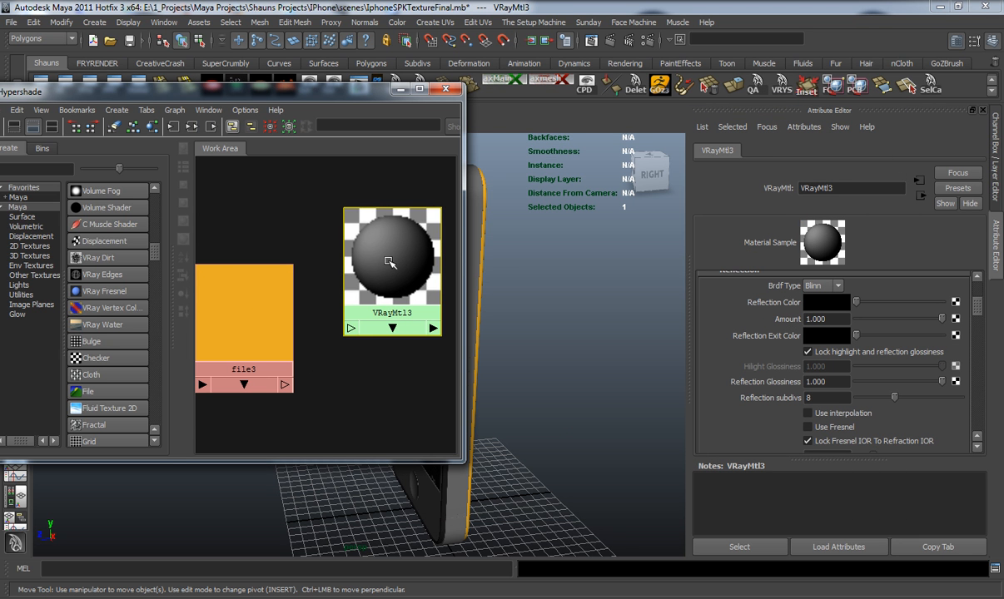
{"action": "scroll", "coordinate": [818, 327], "scroll_direction": "up", "scroll_amount": 5}
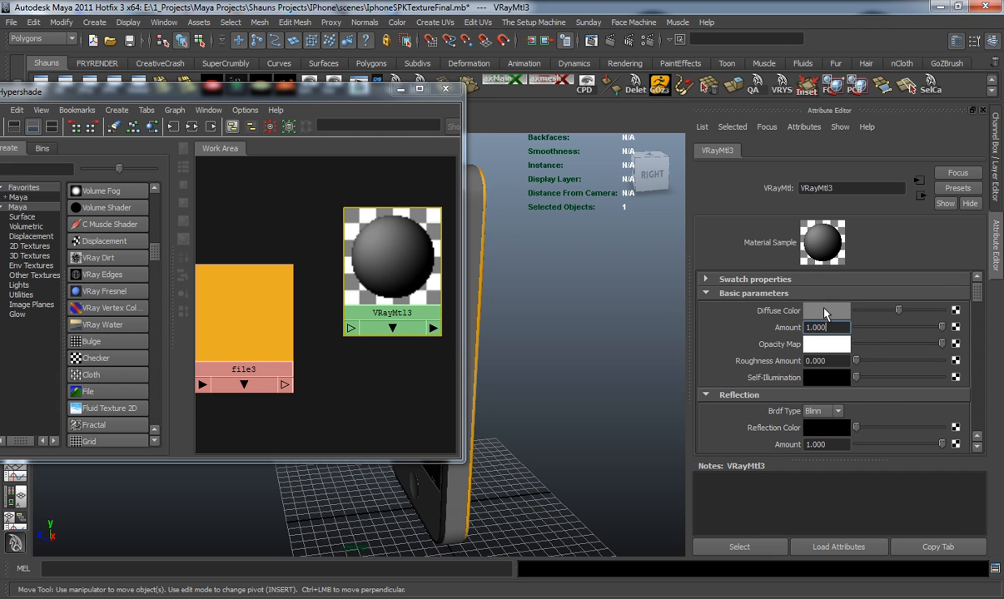
{"action": "left_click", "coordinate": [826, 313]}
{"action": "left_click", "coordinate": [746, 284]}
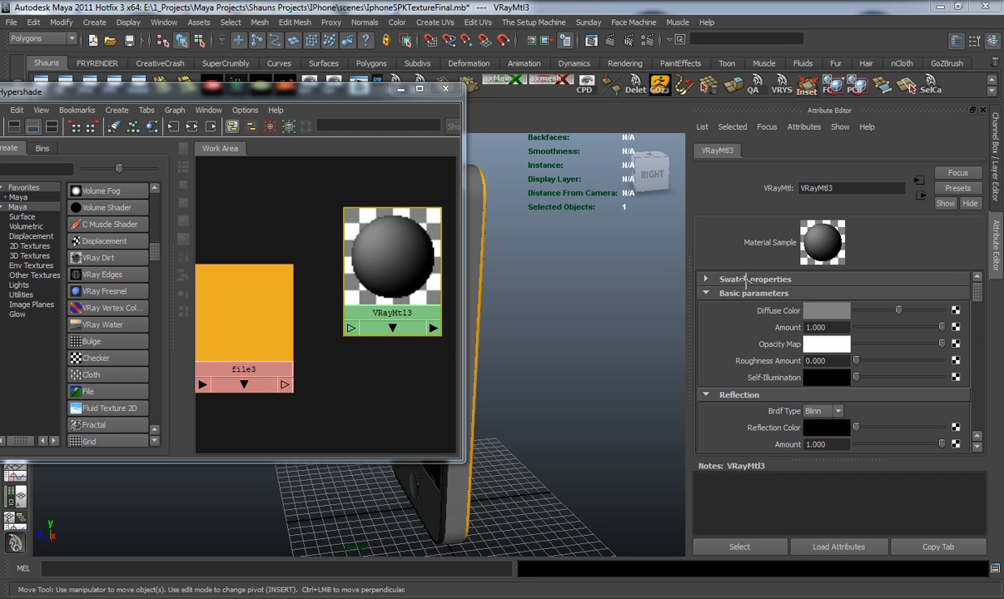
{"action": "left_click", "coordinate": [245, 288]}
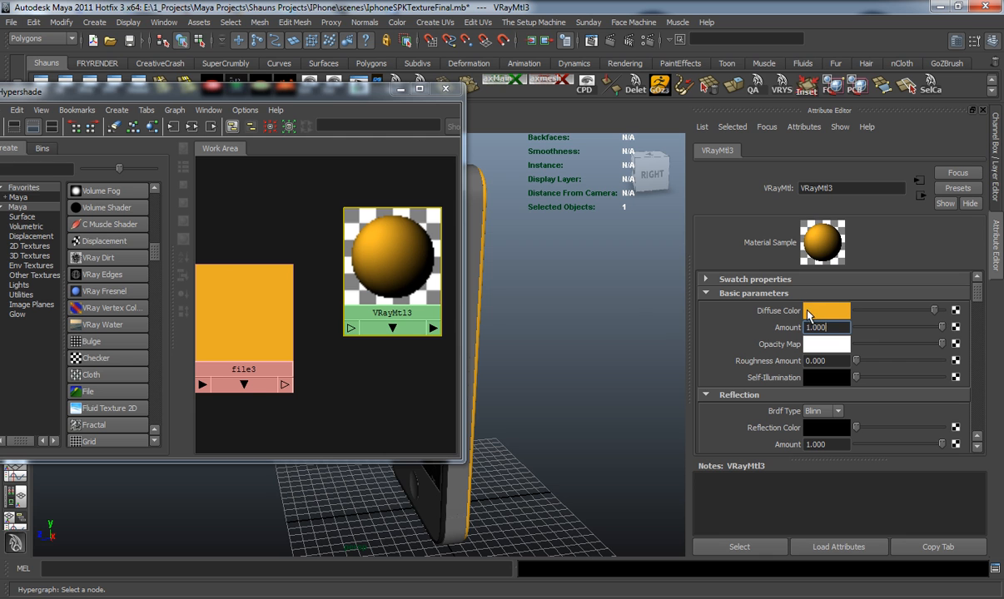
Give VRayMtl3 a white reflection color, amount 0.203, 12 reflection subdivs and a reflection glossiness of 0.577
{"action": "scroll", "coordinate": [845, 385], "scroll_direction": "down", "scroll_amount": 2}
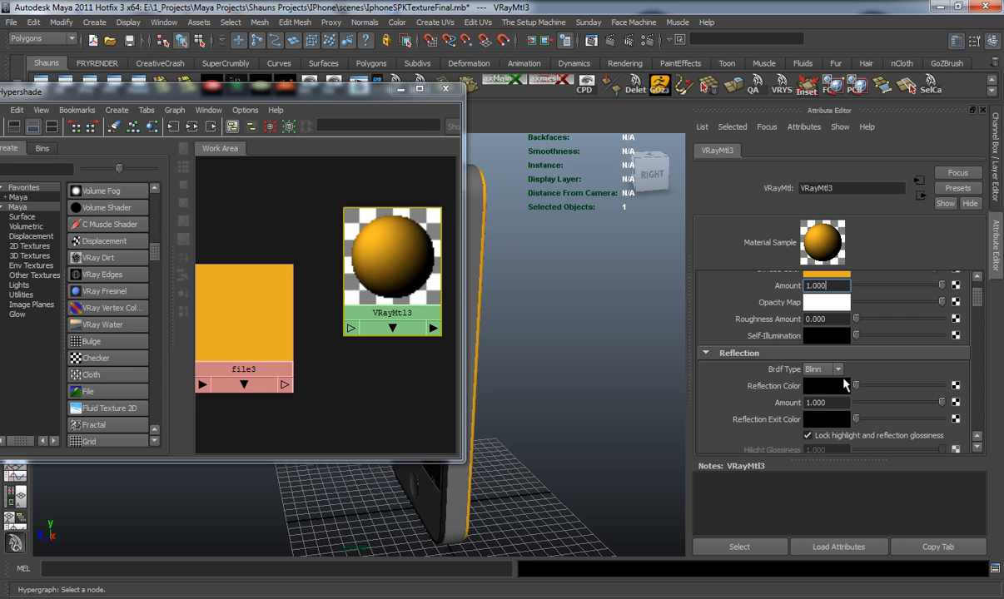
{"action": "left_click_drag", "start_coordinate": [864, 385], "coordinate": [881, 403]}
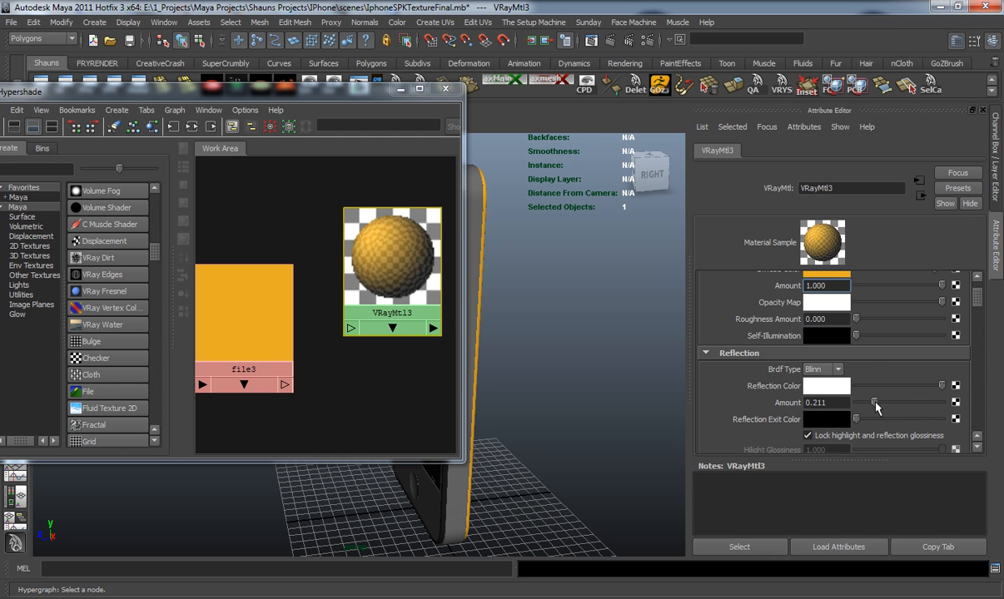
{"action": "scroll", "coordinate": [888, 405], "scroll_direction": "down", "scroll_amount": 4}
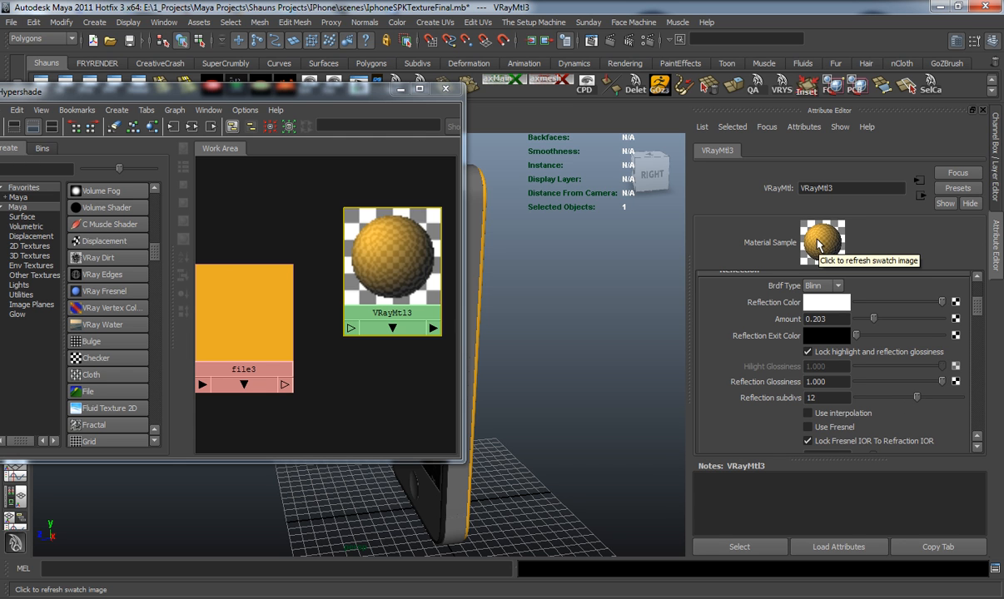
{"action": "scroll", "coordinate": [324, 316], "scroll_direction": "up", "scroll_amount": 5}
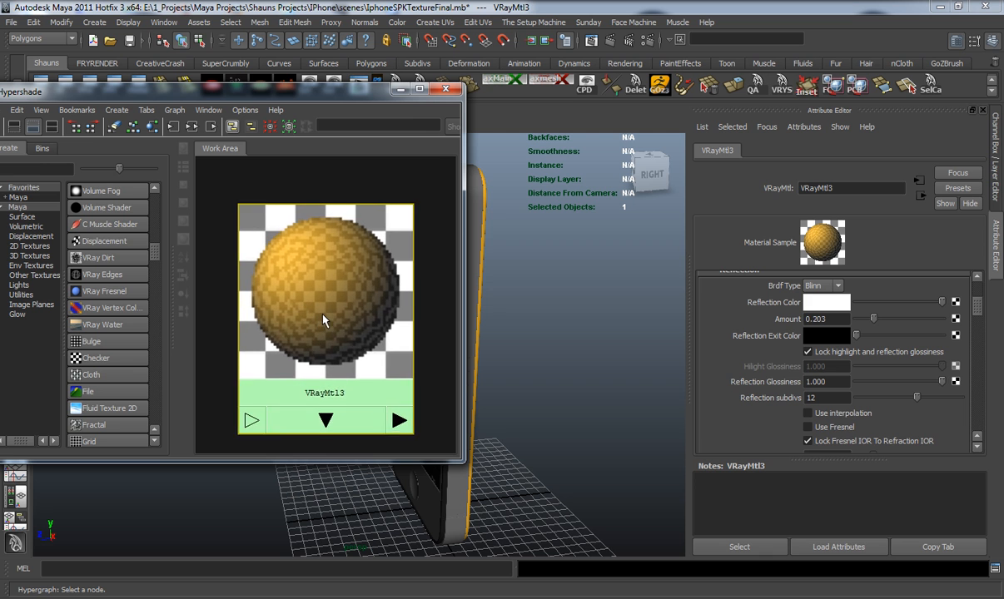
{"action": "scroll", "coordinate": [328, 315], "scroll_direction": "up", "scroll_amount": 1}
{"action": "middle_click_drag", "start_coordinate": [329, 310], "coordinate": [332, 293], "text": "alt"}
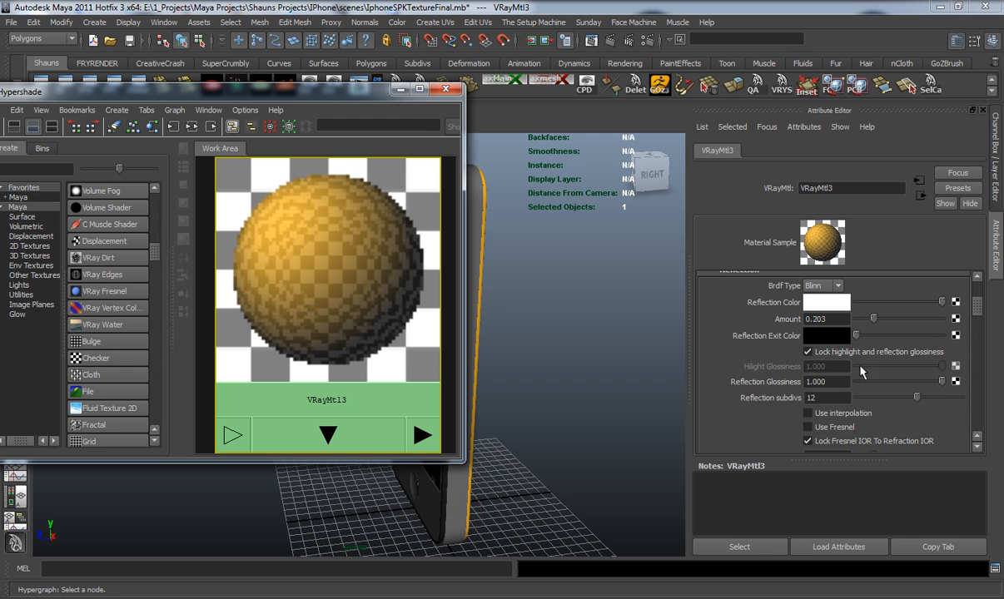
{"action": "left_click_drag", "start_coordinate": [946, 387], "coordinate": [913, 387]}
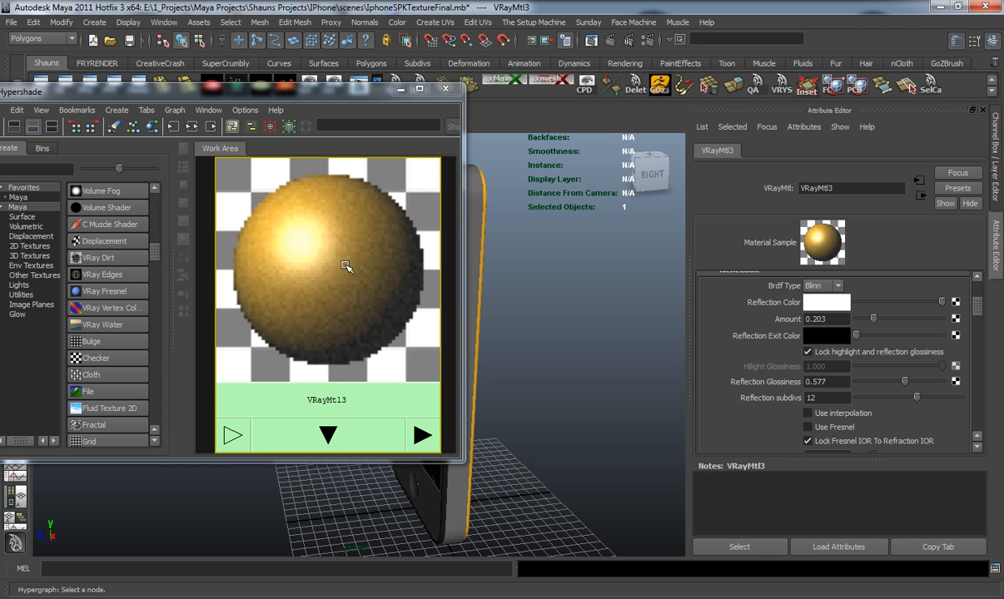
Move the Hypershade aside and select the SIM tray on the phone's right side
{"action": "left_click_drag", "start_coordinate": [366, 97], "coordinate": [183, 108]}
{"action": "left_click_drag", "start_coordinate": [400, 302], "coordinate": [491, 349], "text": "alt"}
{"action": "middle_click_drag", "start_coordinate": [454, 357], "coordinate": [423, 424], "text": "alt"}
{"action": "right_click_drag", "start_coordinate": [358, 374], "coordinate": [437, 382], "text": "alt"}
{"action": "left_click_drag", "start_coordinate": [438, 383], "coordinate": [417, 352], "text": "alt"}
{"action": "middle_click_drag", "start_coordinate": [417, 352], "coordinate": [401, 259], "text": "alt"}
{"action": "mouse_move", "coordinate": [402, 258]}
{"action": "left_mouse_down", "text": "alt"}
{"action": "mouse_move", "coordinate": [392, 291]}
{"action": "mouse_move", "coordinate": [391, 260]}
{"action": "left_mouse_up", "text": "alt"}
{"action": "left_click_drag", "start_coordinate": [189, 108], "coordinate": [110, 128]}
{"action": "left_click", "coordinate": [423, 266]}
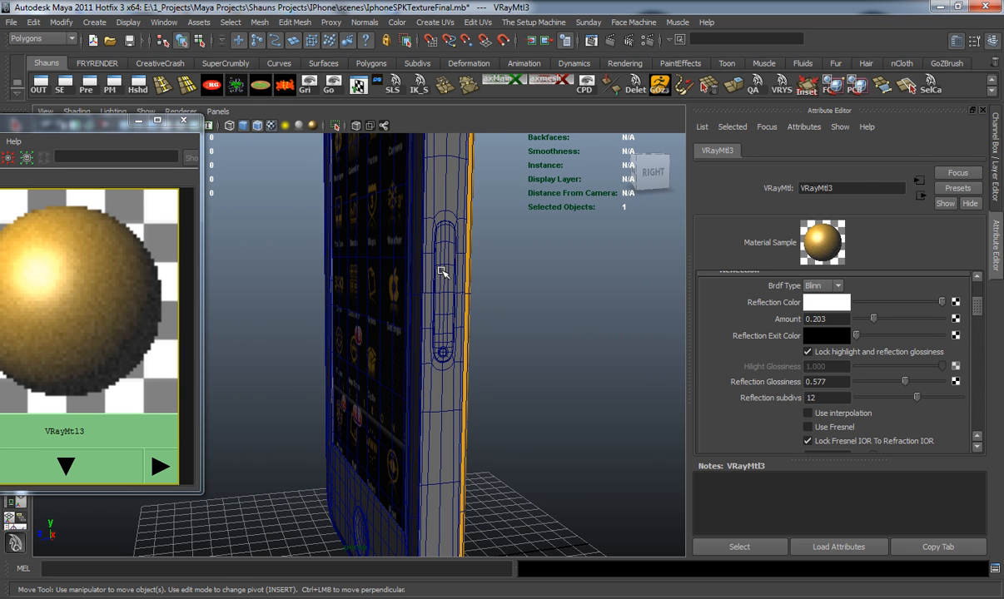
{"action": "left_click", "coordinate": [441, 272]}
Add the mute switch and both volume buttons on the phone's left side to the selection
{"action": "left_click_drag", "start_coordinate": [370, 366], "coordinate": [363, 319], "text": "alt"}
{"action": "middle_click_drag", "start_coordinate": [362, 319], "coordinate": [380, 450], "text": "alt"}
{"action": "middle_click_drag", "start_coordinate": [360, 289], "coordinate": [364, 393], "text": "alt"}
{"action": "scroll", "coordinate": [364, 393], "scroll_direction": "up", "scroll_amount": 2}
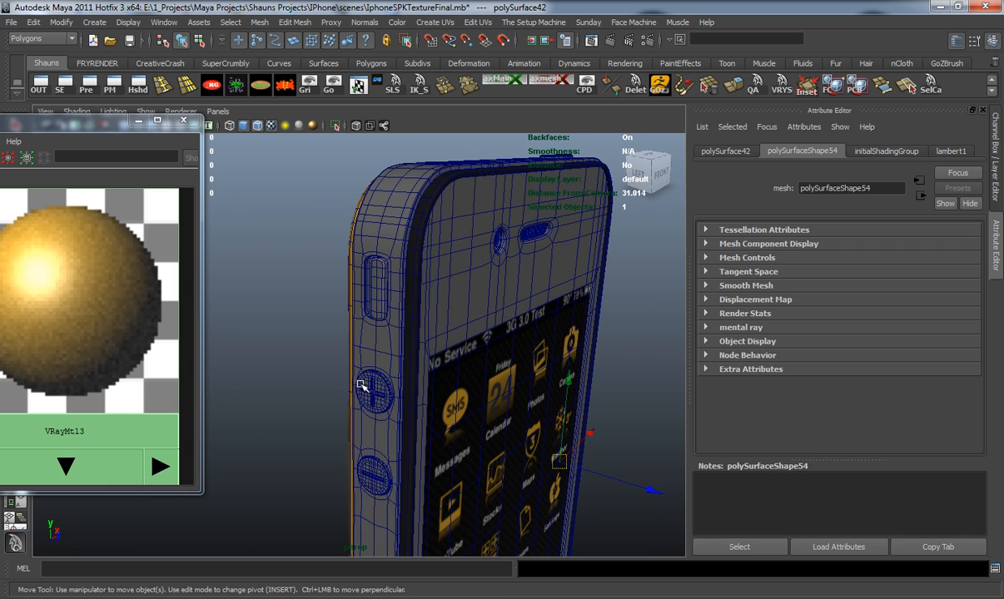
{"action": "left_click_drag", "start_coordinate": [364, 393], "coordinate": [378, 331], "text": "alt"}
{"action": "left_click_drag", "start_coordinate": [380, 380], "coordinate": [428, 378], "text": "alt"}
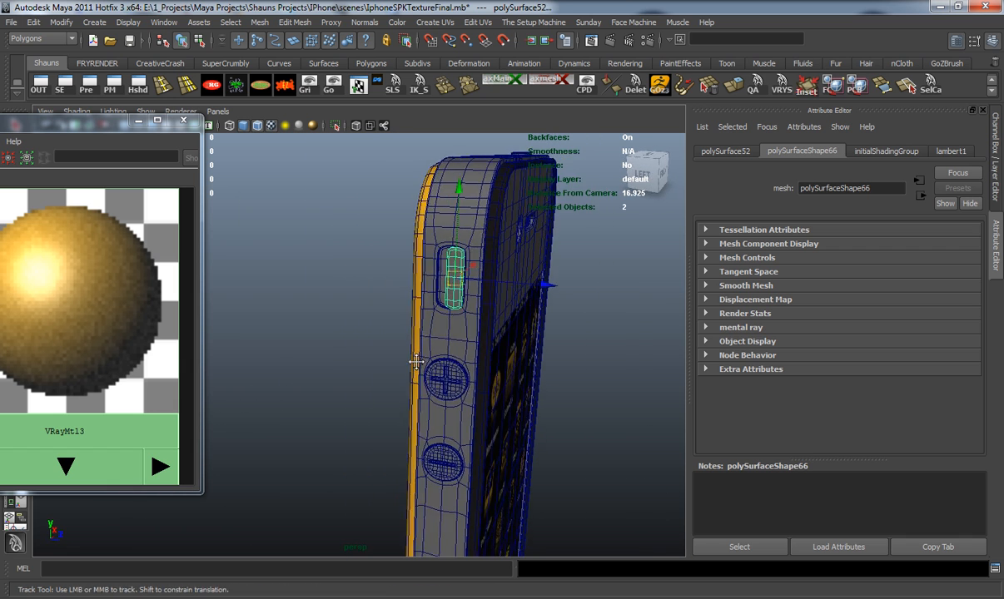
{"action": "middle_click_drag", "start_coordinate": [428, 378], "coordinate": [395, 349], "text": "alt"}
{"action": "scroll", "coordinate": [394, 350], "scroll_direction": "up", "scroll_amount": 2}
{"action": "left_click_drag", "start_coordinate": [394, 349], "coordinate": [383, 348], "text": "alt"}
{"action": "left_click", "coordinate": [404, 336]}
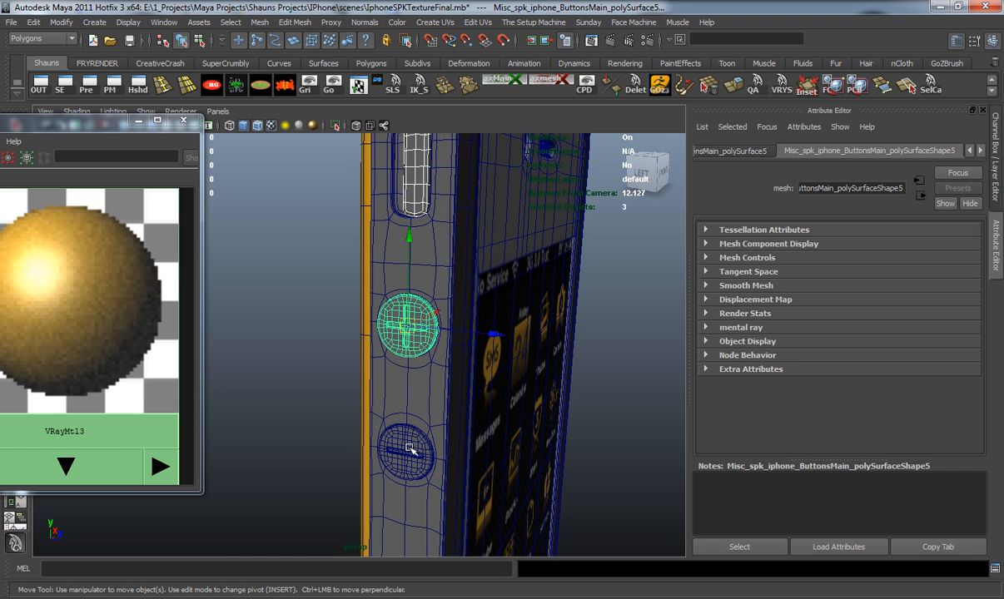
{"action": "scroll", "coordinate": [415, 400], "scroll_direction": "down", "scroll_amount": 4}
{"action": "left_click_drag", "start_coordinate": [415, 400], "coordinate": [305, 411], "text": "alt"}
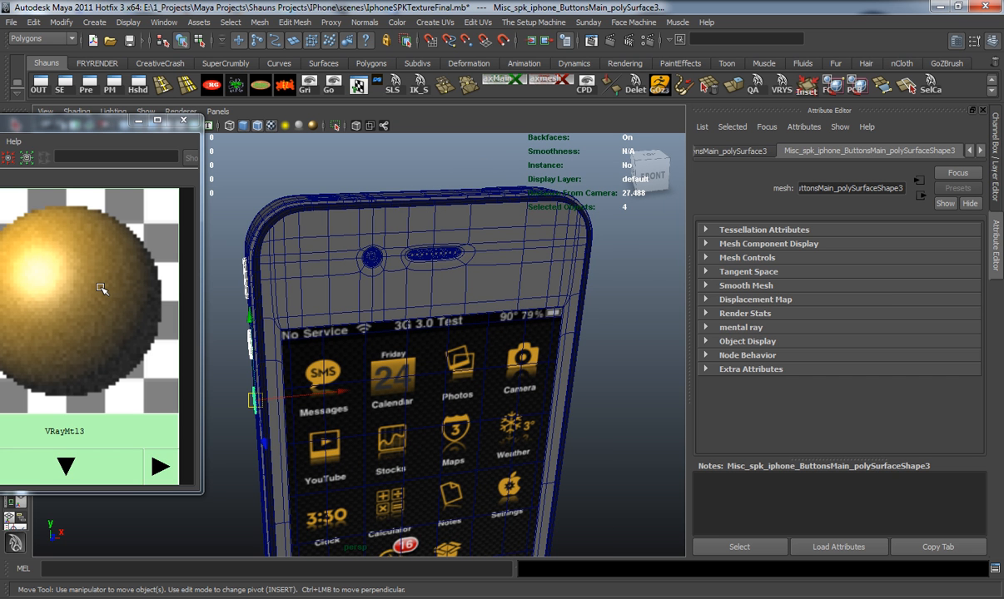
Add the inner ring of the front camera lens to the selection
{"action": "scroll", "coordinate": [396, 344], "scroll_direction": "up", "scroll_amount": 8}
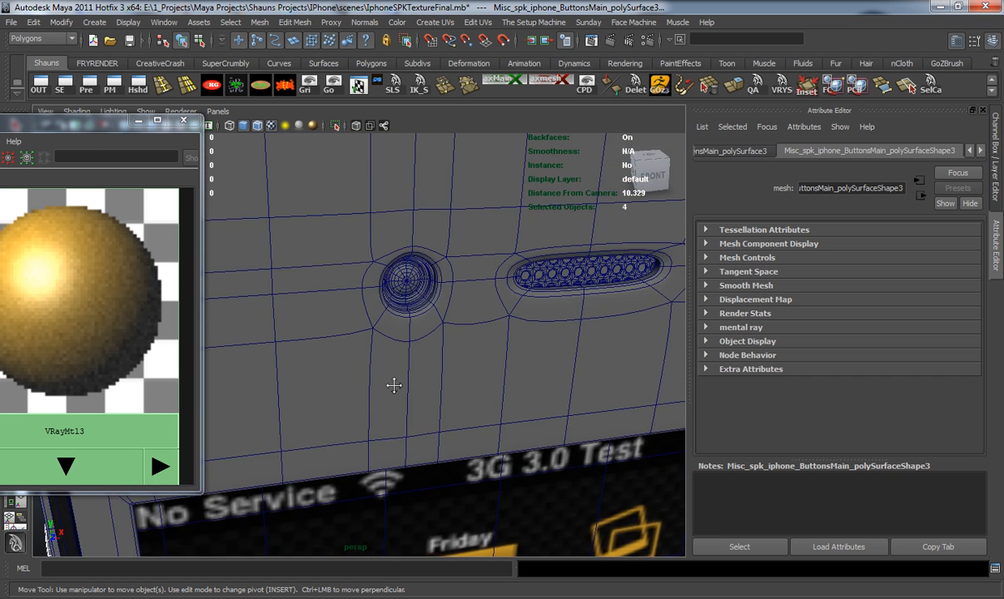
{"action": "scroll", "coordinate": [396, 343], "scroll_direction": "up", "scroll_amount": 5}
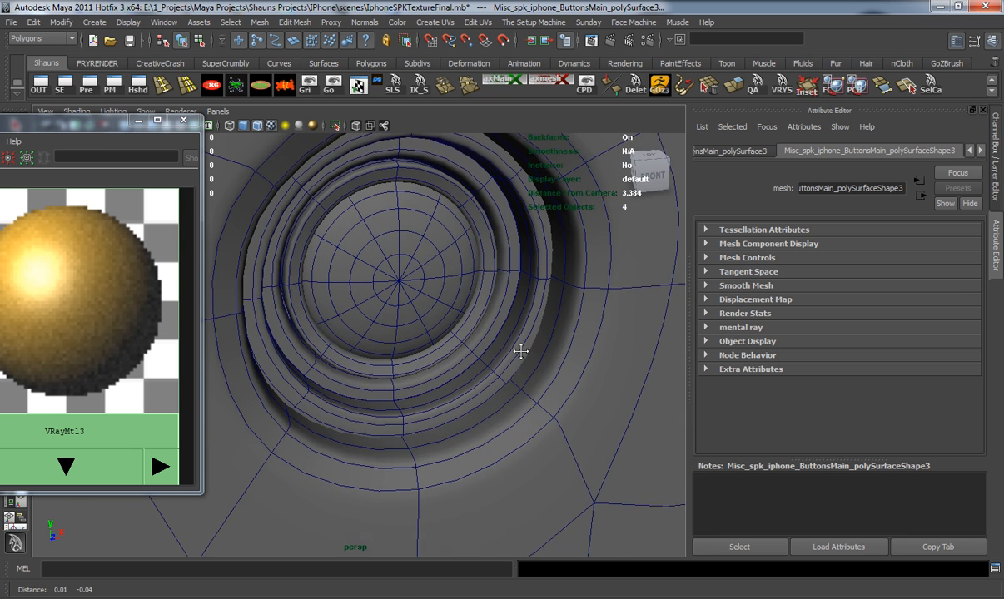
{"action": "left_click", "coordinate": [478, 333], "text": "shift"}
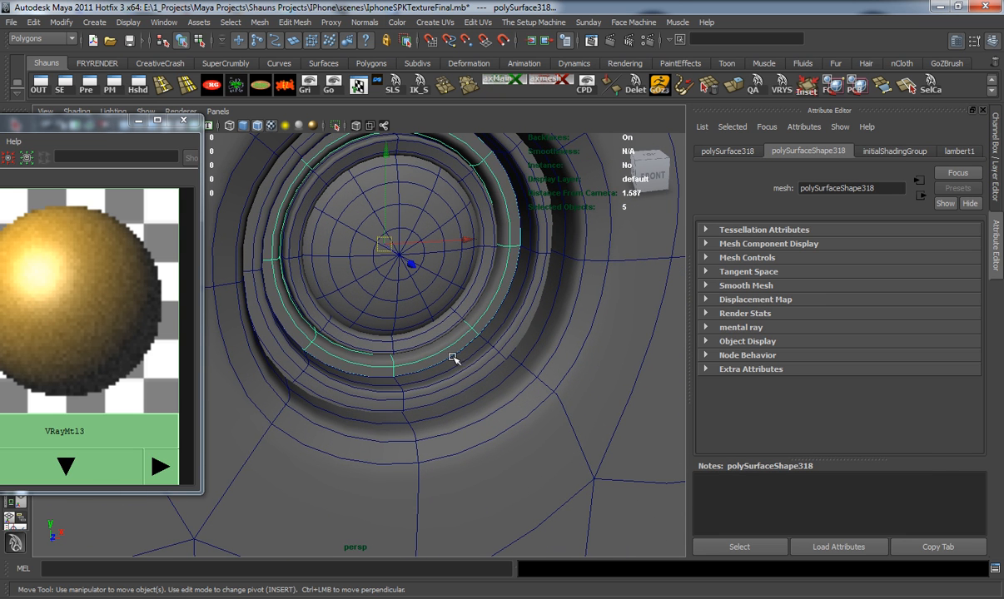
{"action": "scroll", "coordinate": [450, 373], "scroll_direction": "down", "scroll_amount": 8}
Add the inner rings of the rear camera and the adjacent flash to the selection
{"action": "mouse_move", "coordinate": [445, 388]}
{"action": "left_mouse_down", "text": "alt"}
{"action": "mouse_move", "coordinate": [285, 386]}
{"action": "mouse_move", "coordinate": [437, 361]}
{"action": "mouse_move", "coordinate": [447, 375]}
{"action": "left_mouse_up", "text": "alt"}
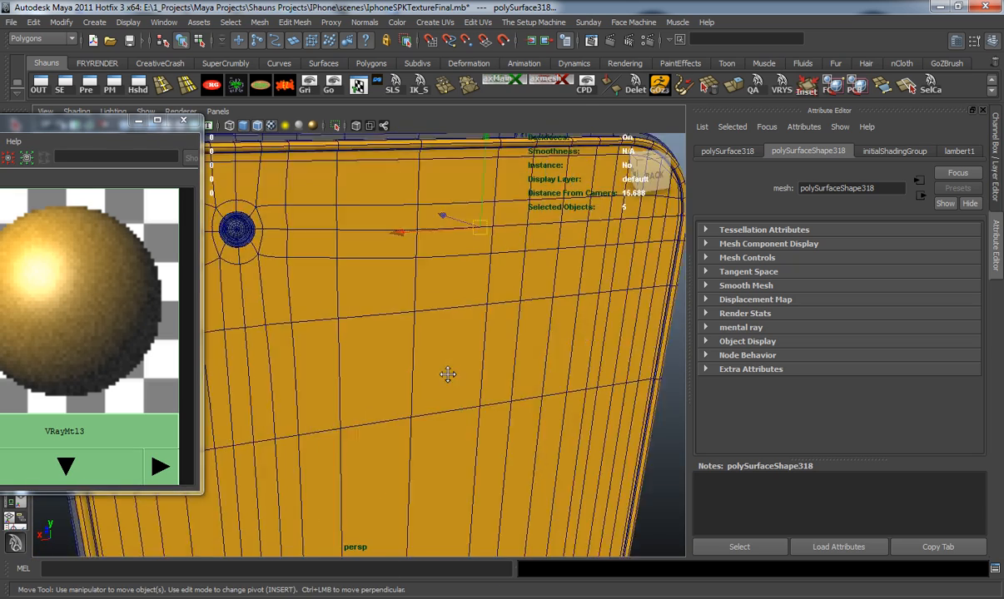
{"action": "middle_click_drag", "start_coordinate": [448, 375], "coordinate": [509, 384], "text": "alt"}
{"action": "scroll", "coordinate": [509, 383], "scroll_direction": "up", "scroll_amount": 3}
{"action": "left_click_drag", "start_coordinate": [509, 384], "coordinate": [479, 377], "text": "alt"}
{"action": "scroll", "coordinate": [477, 376], "scroll_direction": "up", "scroll_amount": 5}
{"action": "middle_click_drag", "start_coordinate": [466, 377], "coordinate": [508, 396], "text": "alt"}
{"action": "right_click_drag", "start_coordinate": [509, 397], "coordinate": [546, 397], "text": "alt"}
{"action": "scroll", "coordinate": [379, 386], "scroll_direction": "down", "scroll_amount": 6}
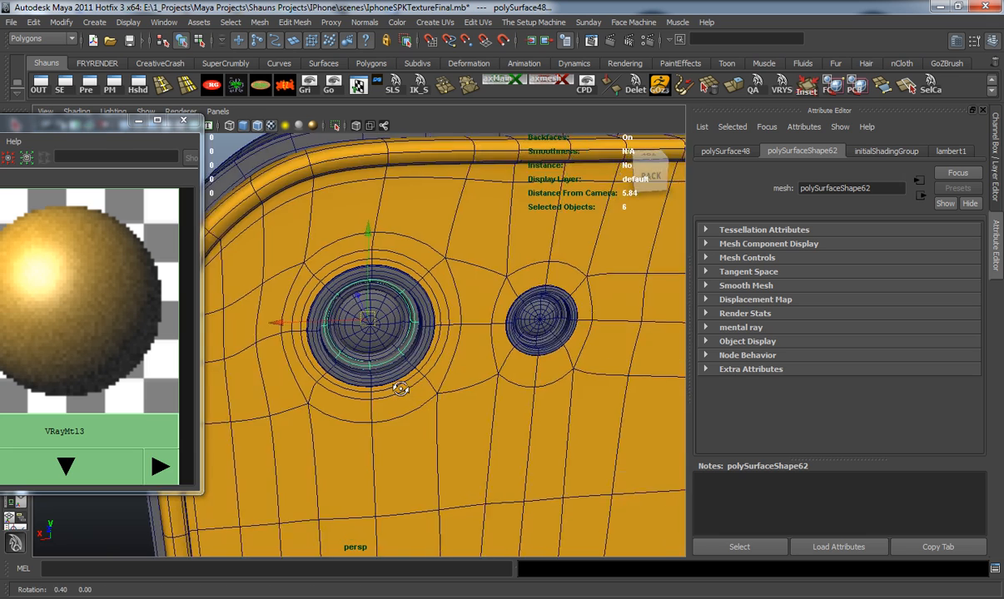
{"action": "left_click_drag", "start_coordinate": [403, 388], "coordinate": [390, 379], "text": "alt"}
{"action": "middle_click_drag", "start_coordinate": [390, 379], "coordinate": [363, 421], "text": "alt"}
{"action": "right_click_drag", "start_coordinate": [363, 421], "coordinate": [554, 422], "text": "alt"}
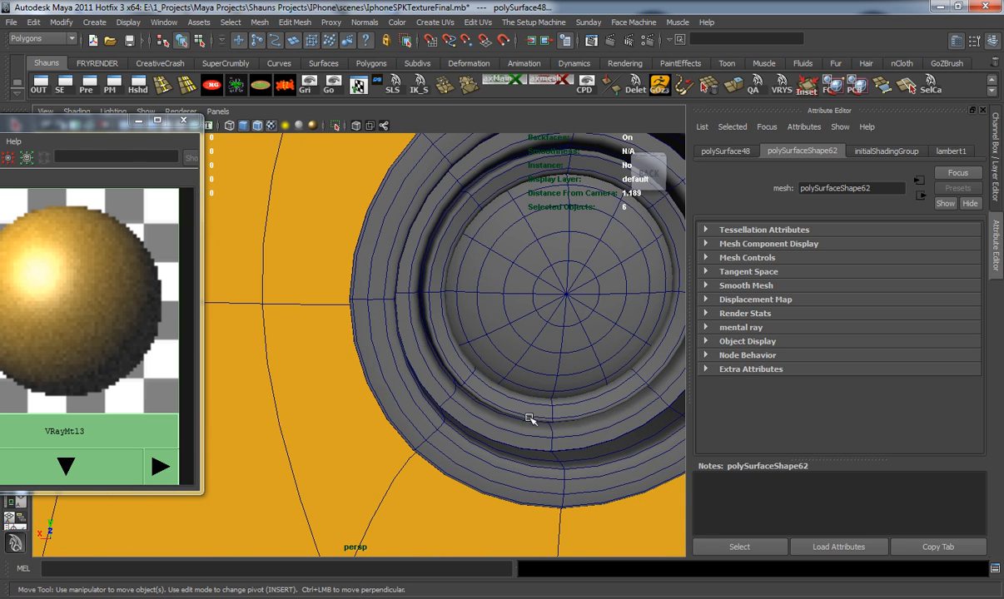
{"action": "left_click", "coordinate": [455, 402], "text": "shift"}
{"action": "scroll", "coordinate": [408, 429], "scroll_direction": "down", "scroll_amount": 10}
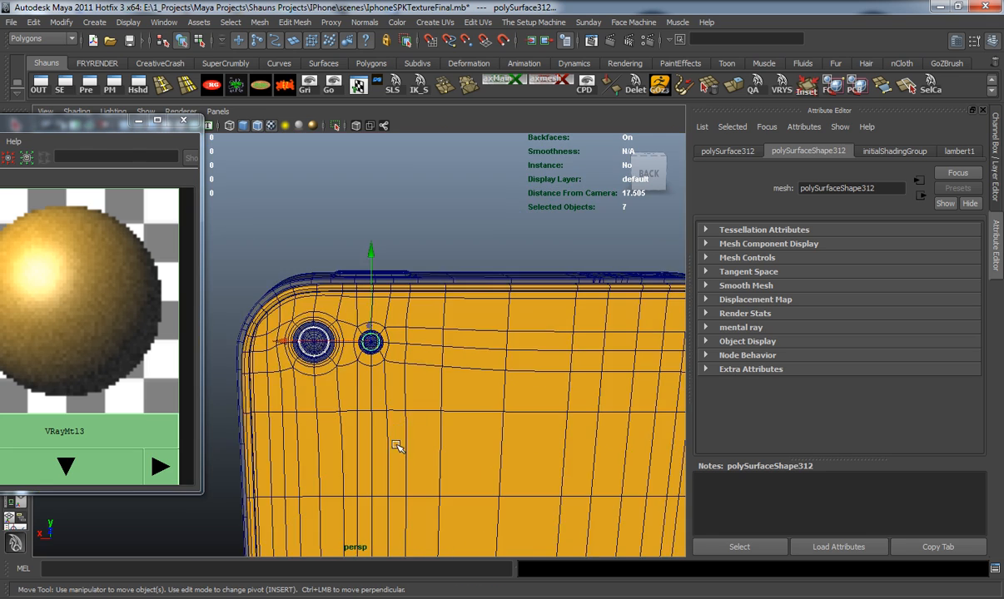
Add the dock connector frame on the phone's bottom edge to the selection
{"action": "left_click_drag", "start_coordinate": [412, 369], "coordinate": [410, 297], "text": "alt"}
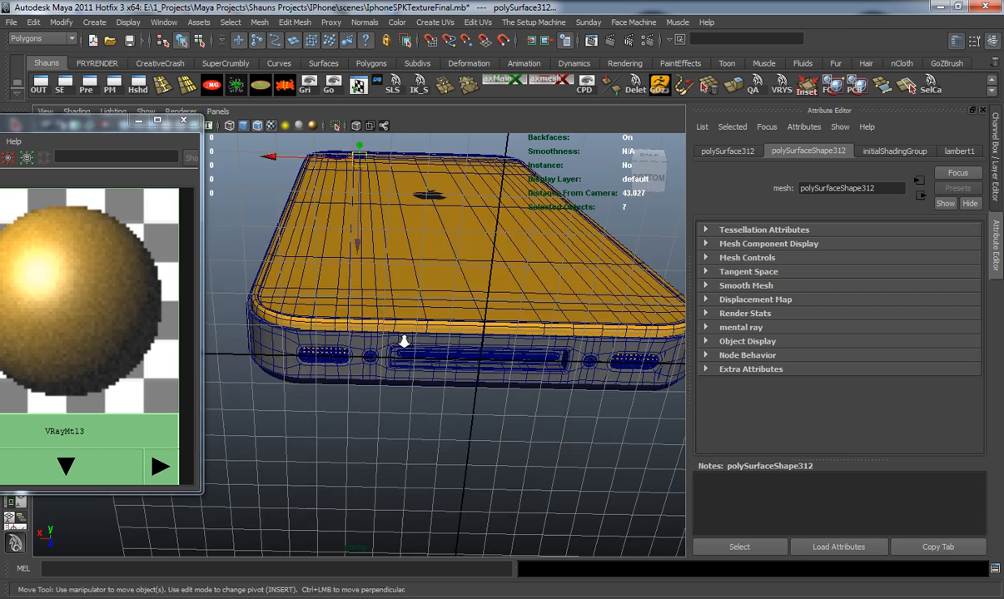
{"action": "right_click_drag", "start_coordinate": [404, 340], "coordinate": [409, 377], "text": "alt"}
{"action": "middle_click_drag", "start_coordinate": [409, 377], "coordinate": [353, 337], "text": "alt"}
{"action": "right_click_drag", "start_coordinate": [354, 337], "coordinate": [427, 360], "text": "alt"}
{"action": "middle_click_drag", "start_coordinate": [428, 359], "coordinate": [486, 388], "text": "alt"}
{"action": "right_click_drag", "start_coordinate": [556, 389], "coordinate": [475, 389], "text": "alt"}
{"action": "left_click_drag", "start_coordinate": [475, 389], "coordinate": [466, 355], "text": "alt"}
{"action": "right_click_drag", "start_coordinate": [533, 370], "coordinate": [605, 391], "text": "alt"}
{"action": "middle_click_drag", "start_coordinate": [549, 358], "coordinate": [420, 451], "text": "alt"}
{"action": "left_click_drag", "start_coordinate": [446, 435], "coordinate": [431, 432], "text": "alt"}
Assign VRayMtl3 to the selected buttons, lens rings and connector frame, and clear the selection
{"action": "right_click", "coordinate": [65, 288]}
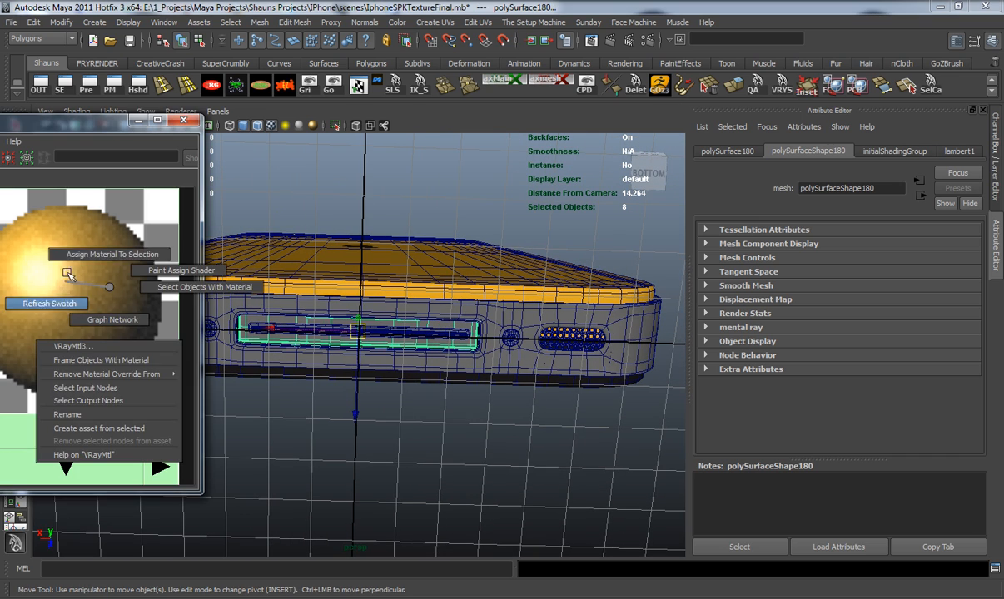
{"action": "left_click", "coordinate": [79, 249]}
{"action": "left_click", "coordinate": [477, 227]}
Examine the phone's front and sides for the parts carrying the yellow material
{"action": "left_click_drag", "start_coordinate": [477, 226], "coordinate": [657, 345], "text": "alt"}
{"action": "right_click_drag", "start_coordinate": [514, 331], "coordinate": [436, 332], "text": "alt"}
{"action": "left_click_drag", "start_coordinate": [436, 332], "coordinate": [303, 343], "text": "alt"}
{"action": "right_click_drag", "start_coordinate": [304, 343], "coordinate": [385, 331], "text": "alt"}
{"action": "left_click_drag", "start_coordinate": [353, 339], "coordinate": [441, 329], "text": "alt"}
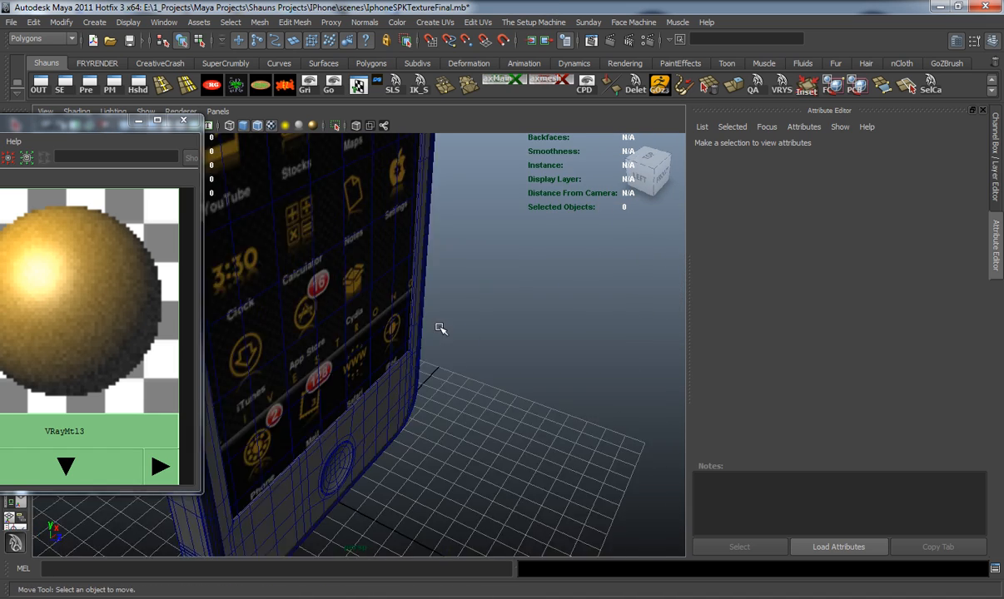
{"action": "right_click_drag", "start_coordinate": [441, 328], "coordinate": [337, 320], "text": "alt"}
{"action": "middle_click_drag", "start_coordinate": [337, 320], "coordinate": [392, 367], "text": "alt"}
{"action": "right_click_drag", "start_coordinate": [392, 367], "coordinate": [428, 363], "text": "alt"}
{"action": "left_click_drag", "start_coordinate": [387, 360], "coordinate": [274, 324], "text": "alt"}
Bring the Hypershade back over the viewport, clear its work area, and create another File texture node
{"action": "left_click_drag", "start_coordinate": [92, 131], "coordinate": [491, 105]}
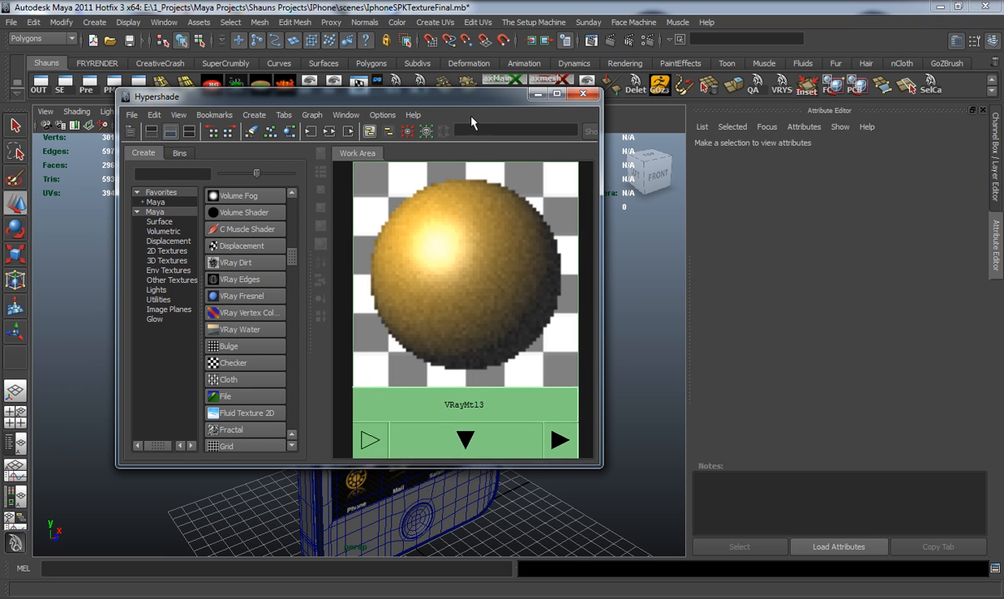
{"action": "left_click", "coordinate": [256, 134]}
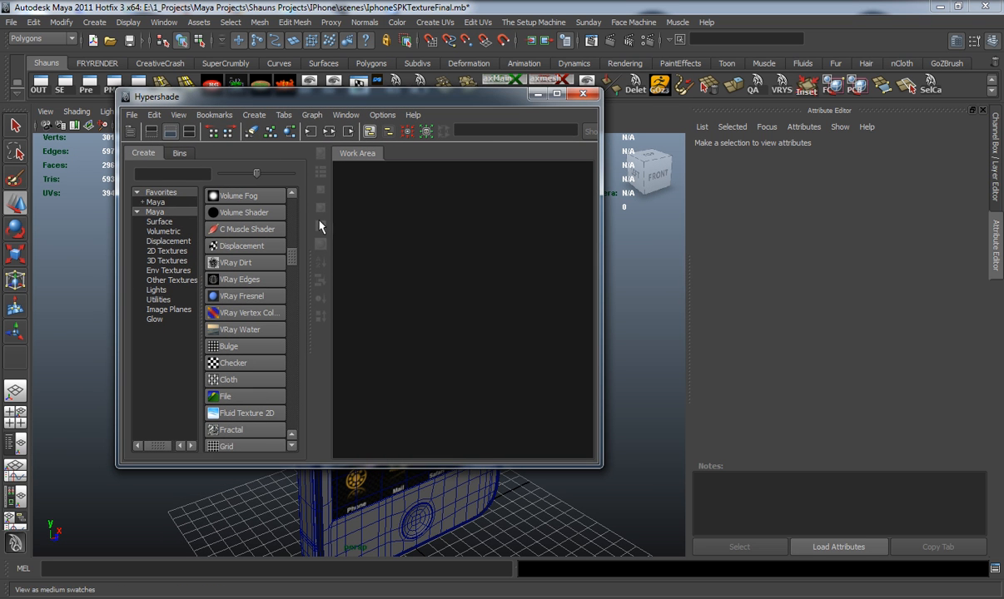
{"action": "left_click", "coordinate": [228, 397]}
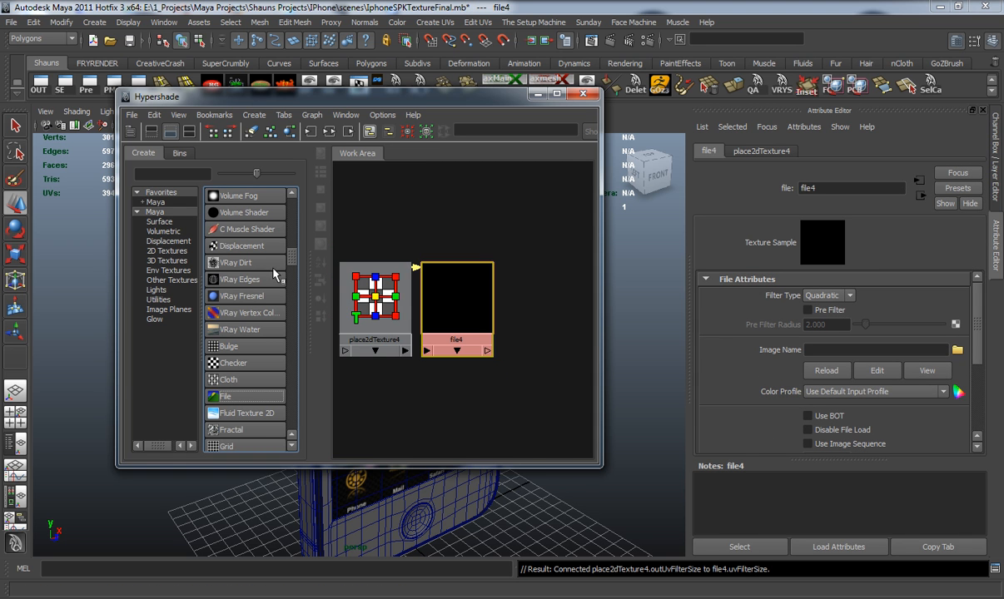
Create a VRay Mtl beside the new file texture node and move the Hypershade off the phone model
{"action": "left_click_drag", "start_coordinate": [290, 263], "coordinate": [298, 212]}
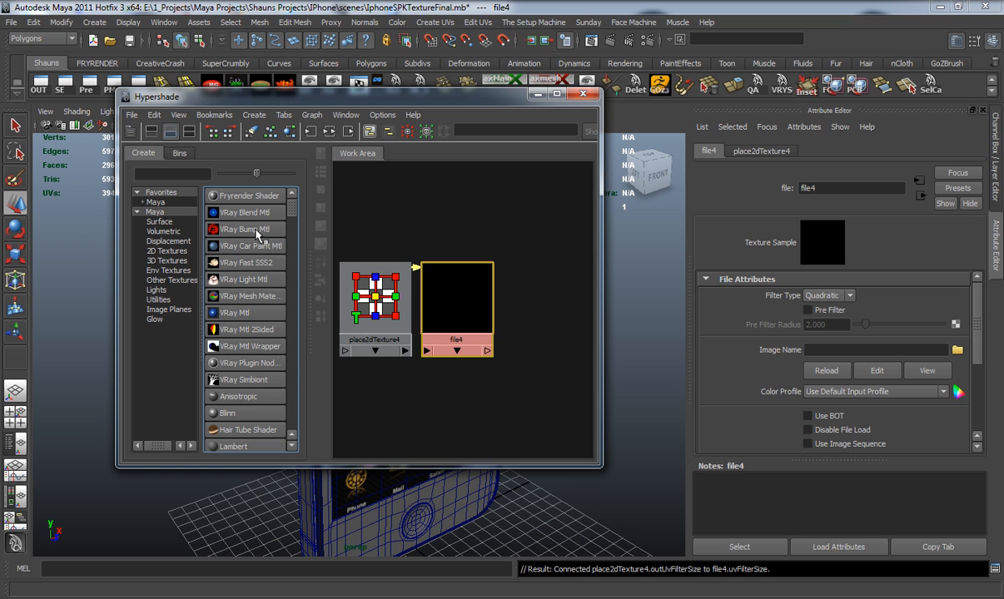
{"action": "left_click", "coordinate": [239, 315]}
{"action": "left_click_drag", "start_coordinate": [529, 308], "coordinate": [534, 221]}
{"action": "left_click_drag", "start_coordinate": [461, 96], "coordinate": [280, 120]}
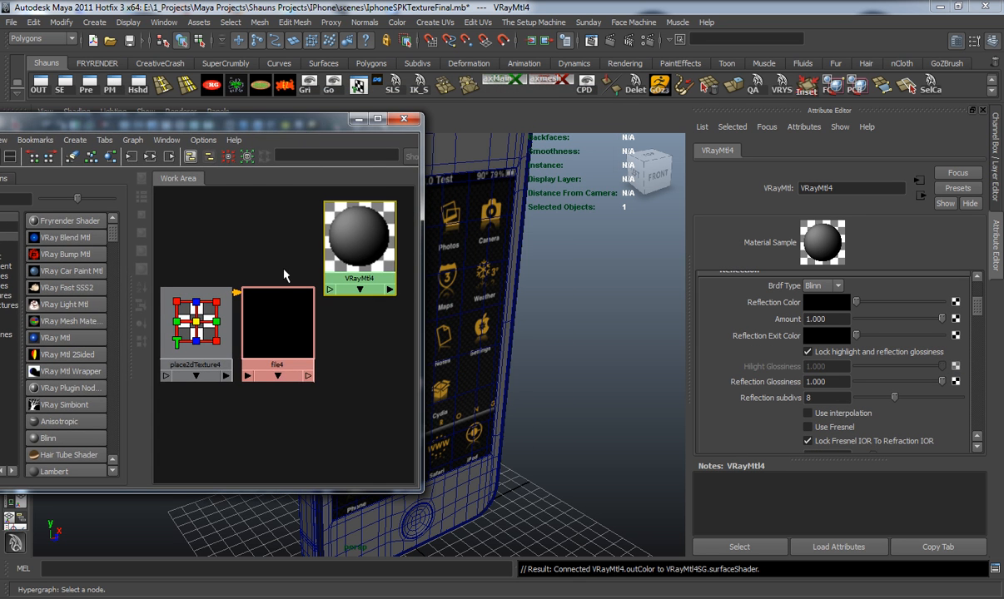
Load BaseGrey.jpg from the sourceimages folder as the image of the file4 texture
{"action": "left_click", "coordinate": [287, 314]}
{"action": "left_click", "coordinate": [957, 349]}
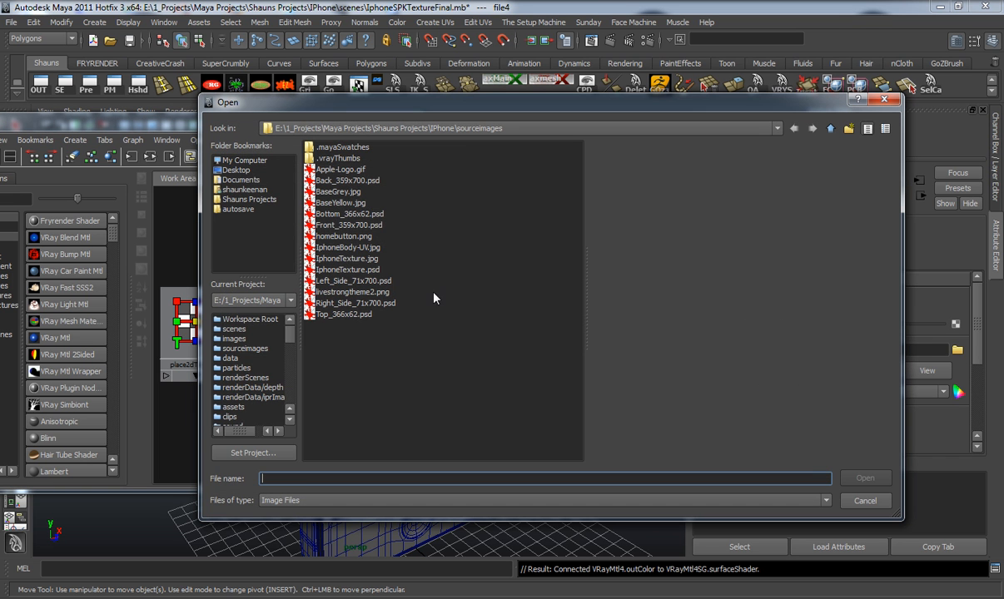
{"action": "left_click", "coordinate": [338, 192]}
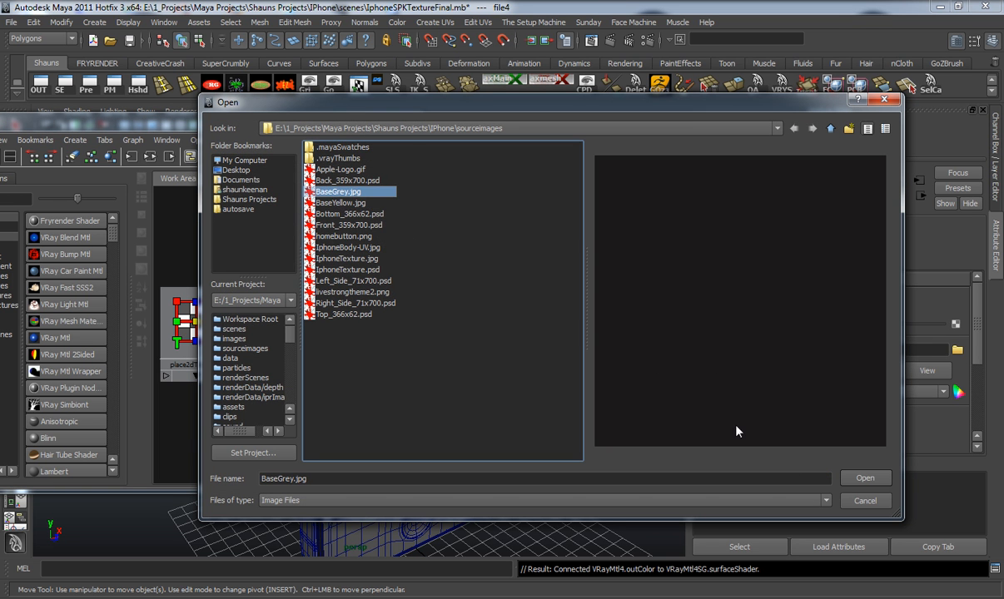
{"action": "left_click", "coordinate": [865, 478]}
Set VRayMtl4's diffuse colour by sampling the dark grey of the file4 texture swatch with the eyedropper
{"action": "left_click_drag", "start_coordinate": [358, 237], "coordinate": [361, 237]}
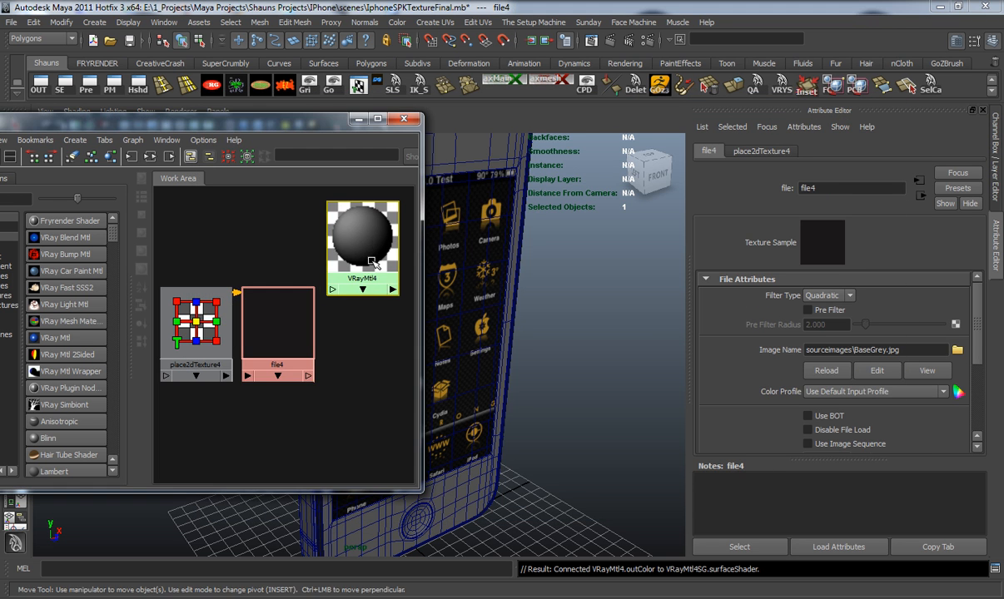
{"action": "left_click", "coordinate": [812, 312]}
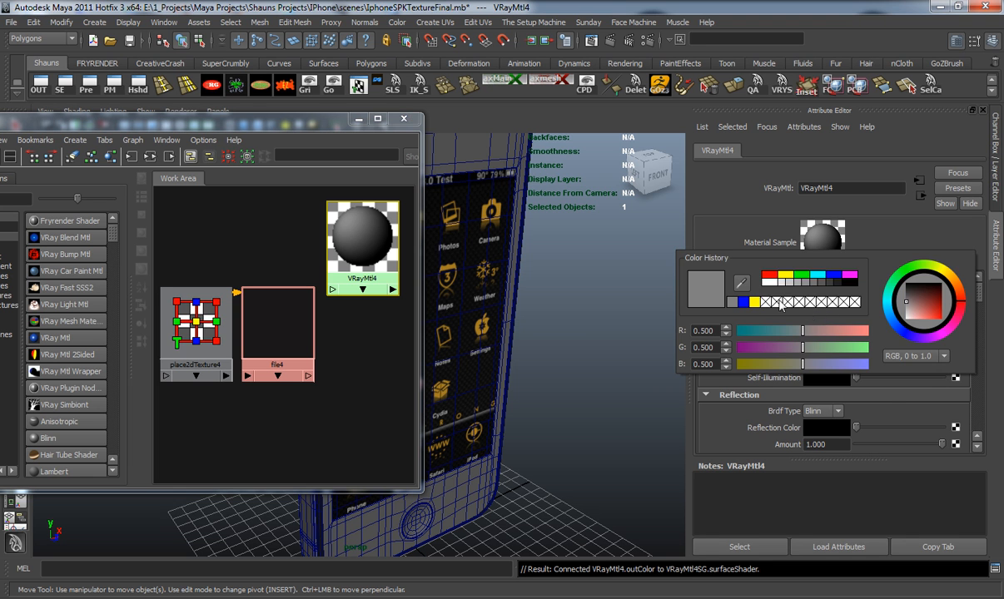
{"action": "left_click", "coordinate": [741, 287]}
{"action": "left_click", "coordinate": [342, 332]}
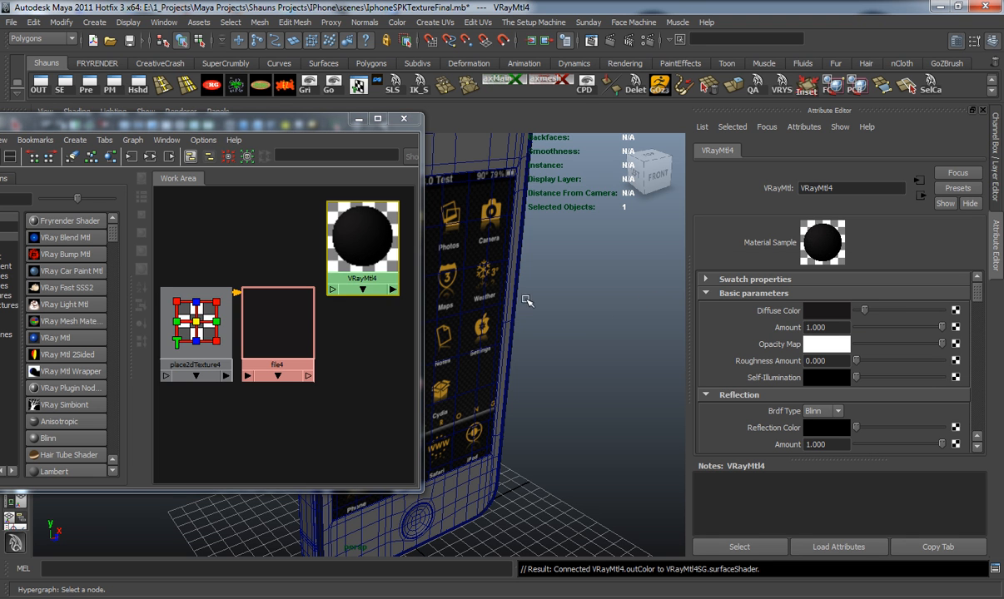
Delete the file4 and place2dTexture4 nodes and centre VRayMtl4 in the work area
{"action": "left_click_drag", "start_coordinate": [316, 417], "coordinate": [203, 326]}
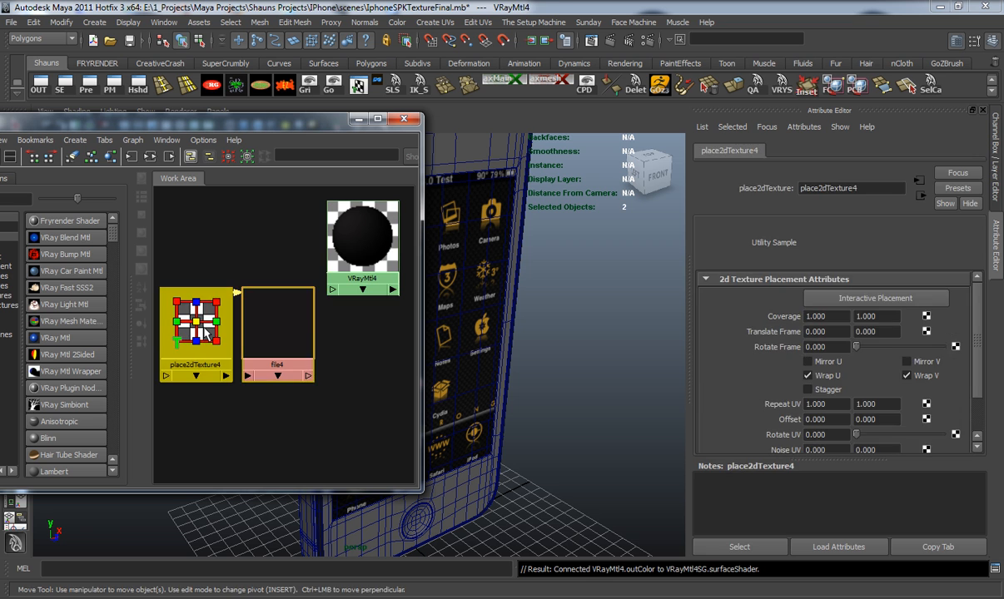
{"action": "key", "text": "Delete"}
{"action": "left_click_drag", "start_coordinate": [346, 248], "coordinate": [307, 300]}
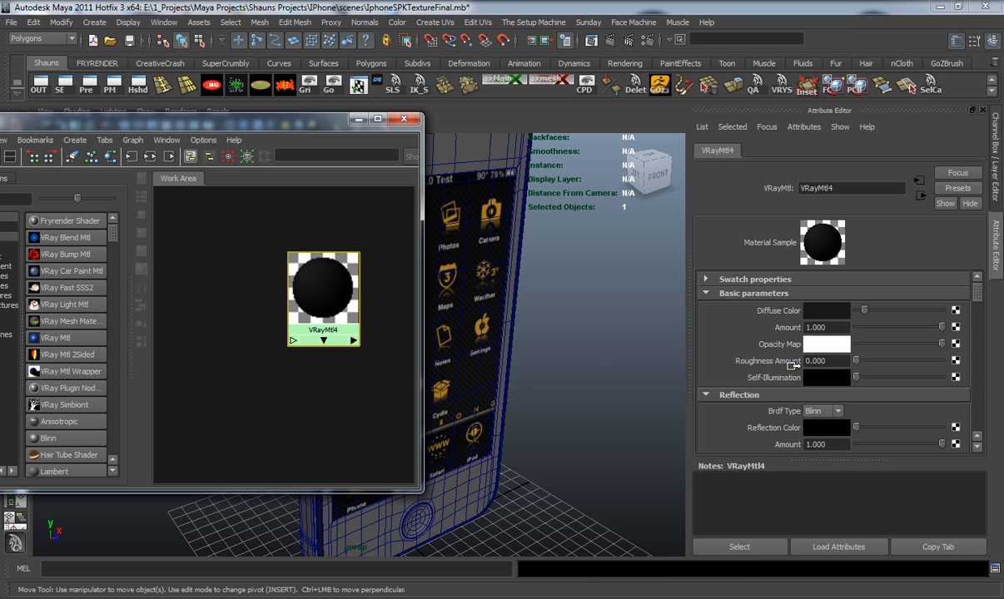
Brighten VRayMtl4's reflection colour and adjust its reflection settings for a soft, blurred highlight
{"action": "left_click_drag", "start_coordinate": [855, 427], "coordinate": [887, 444]}
{"action": "scroll", "coordinate": [339, 286], "scroll_direction": "up", "scroll_amount": 2}
{"action": "key", "text": "f"}
{"action": "scroll", "coordinate": [833, 367], "scroll_direction": "down", "scroll_amount": 3}
{"action": "scroll", "coordinate": [883, 385], "scroll_direction": "down", "scroll_amount": 2}
{"action": "mouse_move", "coordinate": [894, 398]}
{"action": "left_mouse_down"}
{"action": "mouse_move", "coordinate": [922, 401]}
{"action": "mouse_move", "coordinate": [914, 384]}
{"action": "mouse_move", "coordinate": [900, 384]}
{"action": "left_mouse_up"}
Select the recess surface behind the mute switch on the phone's side
{"action": "left_click_drag", "start_coordinate": [521, 332], "coordinate": [536, 436], "text": "alt"}
{"action": "right_click_drag", "start_coordinate": [537, 436], "coordinate": [558, 411], "text": "alt"}
{"action": "middle_click_drag", "start_coordinate": [557, 411], "coordinate": [503, 466], "text": "alt"}
{"action": "right_click_drag", "start_coordinate": [503, 466], "coordinate": [541, 426], "text": "alt"}
{"action": "left_click", "coordinate": [614, 322]}
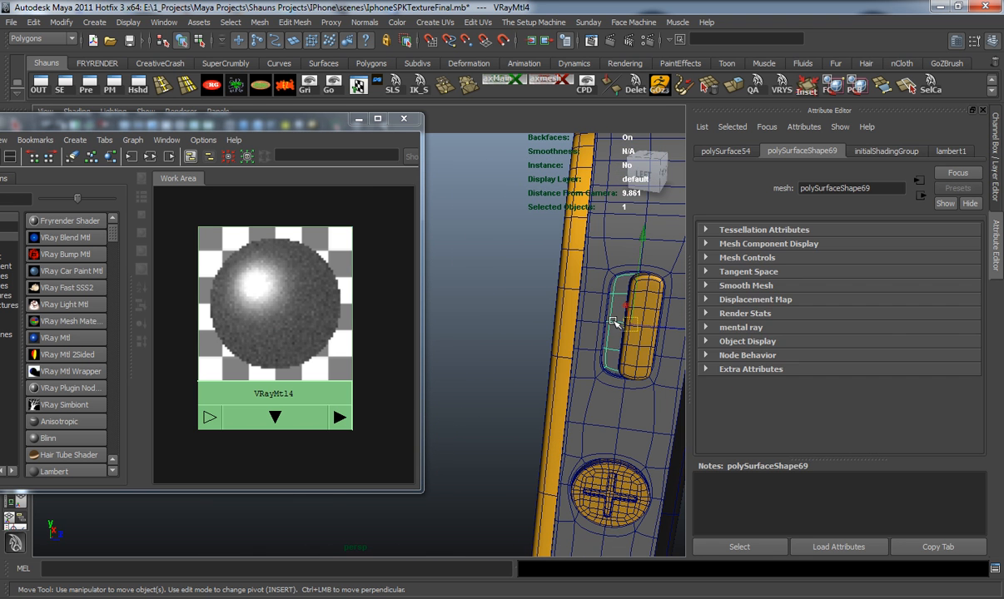
Add the inner parts of the dock connector on the phone's bottom edge to the selection
{"action": "left_click_drag", "start_coordinate": [582, 409], "coordinate": [462, 362], "text": "alt"}
{"action": "scroll", "coordinate": [571, 392], "scroll_direction": "down", "scroll_amount": 8}
{"action": "scroll", "coordinate": [531, 441], "scroll_direction": "up", "scroll_amount": 4}
{"action": "left_click_drag", "start_coordinate": [302, 146], "coordinate": [220, 138]}
{"action": "middle_click_drag", "start_coordinate": [373, 280], "coordinate": [388, 318], "text": "alt"}
{"action": "scroll", "coordinate": [387, 318], "scroll_direction": "up", "scroll_amount": 4}
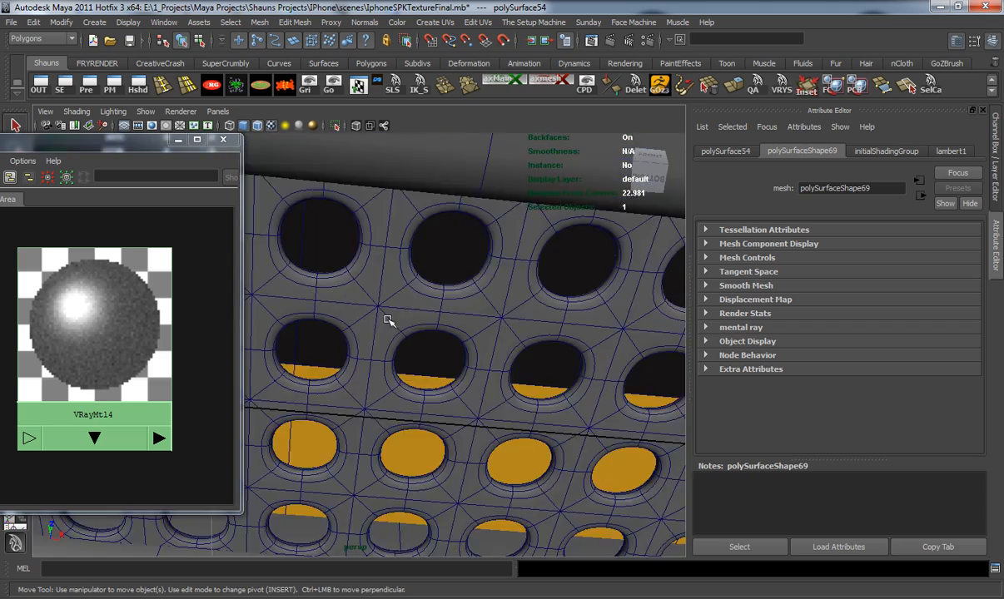
{"action": "middle_click_drag", "start_coordinate": [448, 350], "coordinate": [403, 328], "text": "alt"}
{"action": "middle_click_drag", "start_coordinate": [478, 354], "coordinate": [363, 349], "text": "alt"}
{"action": "left_click_drag", "start_coordinate": [396, 352], "coordinate": [428, 361], "text": "alt"}
{"action": "middle_click_drag", "start_coordinate": [427, 362], "coordinate": [566, 375], "text": "alt"}
{"action": "right_click_drag", "start_coordinate": [443, 321], "coordinate": [405, 307], "text": "alt"}
{"action": "middle_click_drag", "start_coordinate": [405, 307], "coordinate": [457, 356], "text": "alt"}
{"action": "right_click_drag", "start_coordinate": [433, 346], "coordinate": [520, 374], "text": "alt"}
{"action": "middle_click_drag", "start_coordinate": [520, 375], "coordinate": [446, 289], "text": "alt"}
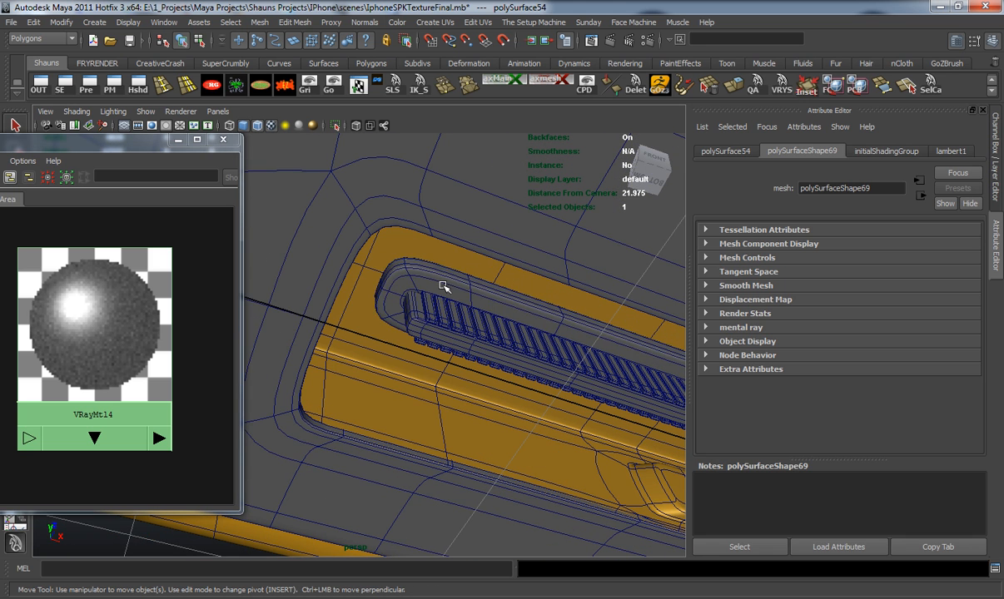
{"action": "left_click", "coordinate": [420, 331]}
{"action": "key", "text": "ctrl+z"}
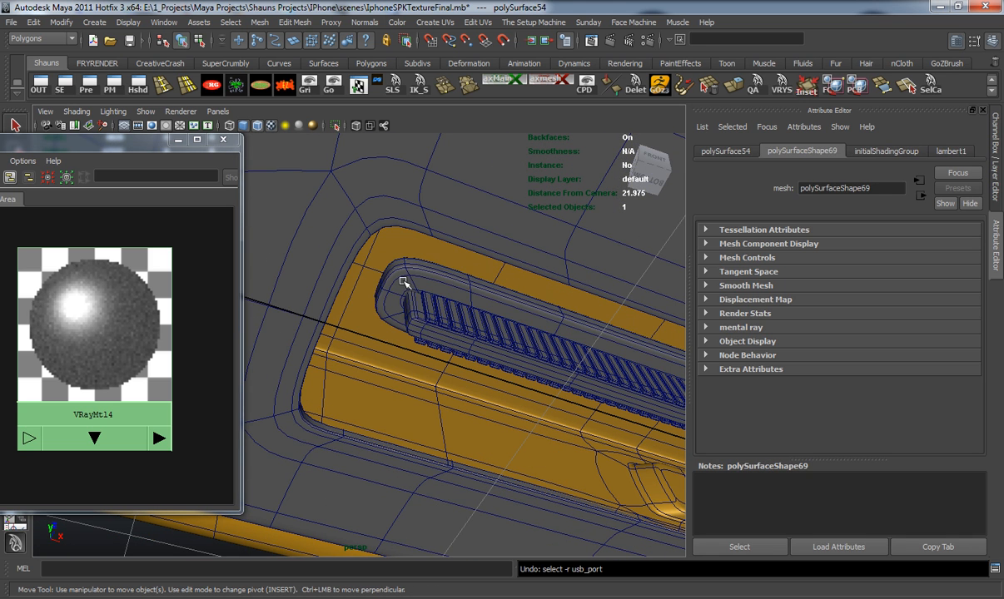
{"action": "key", "text": "a"}
{"action": "left_click_drag", "start_coordinate": [407, 303], "coordinate": [424, 341], "text": "alt"}
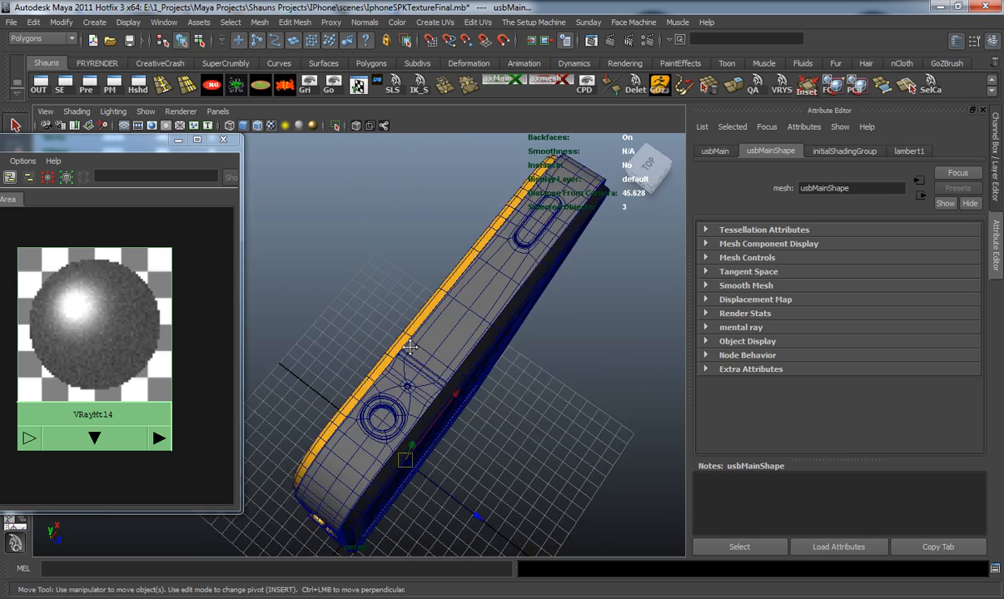
Add the inner ring of the front camera beside the earpiece to the selection
{"action": "left_click_drag", "start_coordinate": [392, 338], "coordinate": [334, 318], "text": "alt"}
{"action": "middle_click_drag", "start_coordinate": [334, 318], "coordinate": [388, 440], "text": "alt"}
{"action": "scroll", "coordinate": [388, 439], "scroll_direction": "up", "scroll_amount": 10}
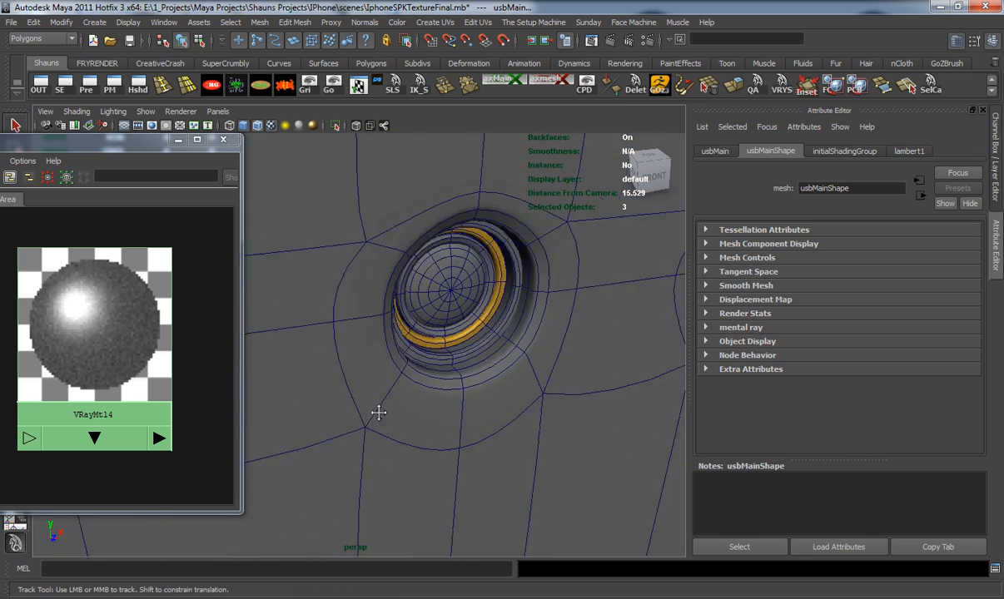
{"action": "right_click_drag", "start_coordinate": [383, 414], "coordinate": [441, 408], "text": "alt"}
{"action": "middle_click_drag", "start_coordinate": [441, 408], "coordinate": [432, 386], "text": "alt"}
{"action": "left_click", "coordinate": [446, 406], "text": "shift"}
Add the inner rings of the rear camera lens and the flash to the selection
{"action": "scroll", "coordinate": [415, 399], "scroll_direction": "down", "scroll_amount": 10}
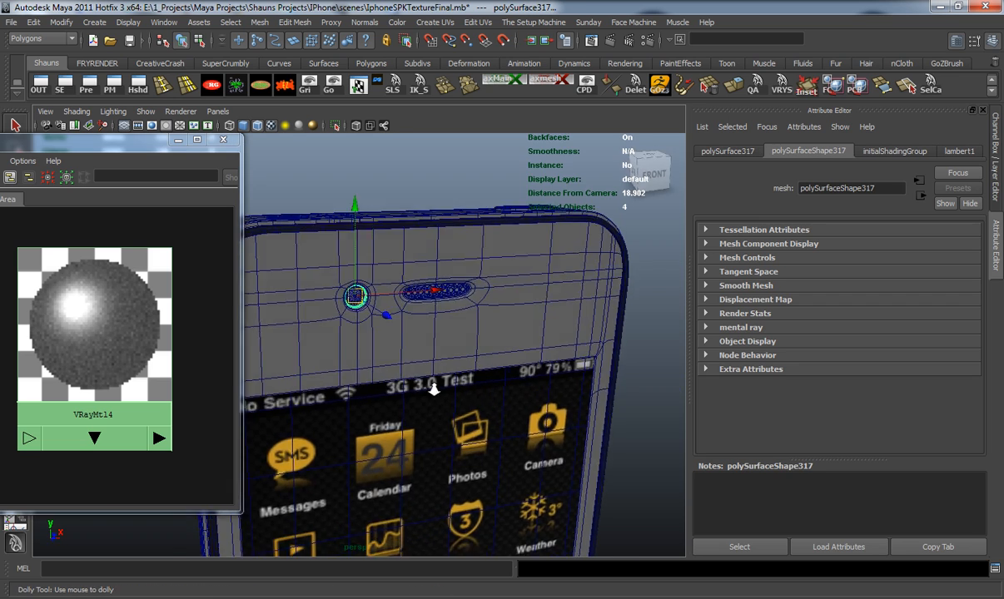
{"action": "right_click_drag", "start_coordinate": [433, 385], "coordinate": [557, 397], "text": "alt"}
{"action": "left_click_drag", "start_coordinate": [557, 397], "coordinate": [341, 408], "text": "alt"}
{"action": "scroll", "coordinate": [470, 437], "scroll_direction": "up", "scroll_amount": 8}
{"action": "middle_click_drag", "start_coordinate": [374, 406], "coordinate": [368, 316], "text": "alt"}
{"action": "scroll", "coordinate": [355, 349], "scroll_direction": "up", "scroll_amount": 6}
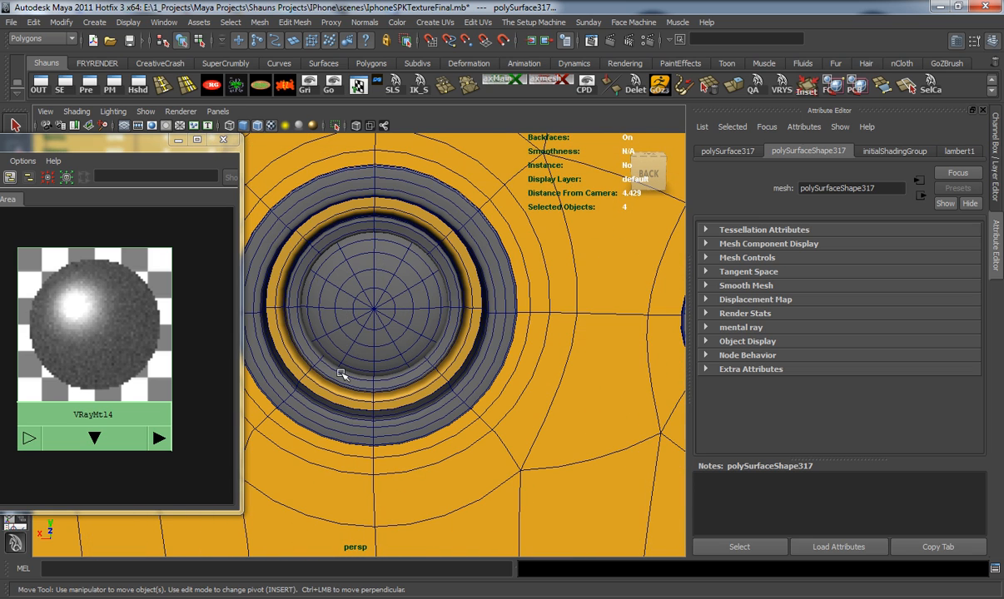
{"action": "scroll", "coordinate": [423, 397], "scroll_direction": "down", "scroll_amount": 3}
{"action": "middle_click_drag", "start_coordinate": [478, 400], "coordinate": [350, 392], "text": "alt"}
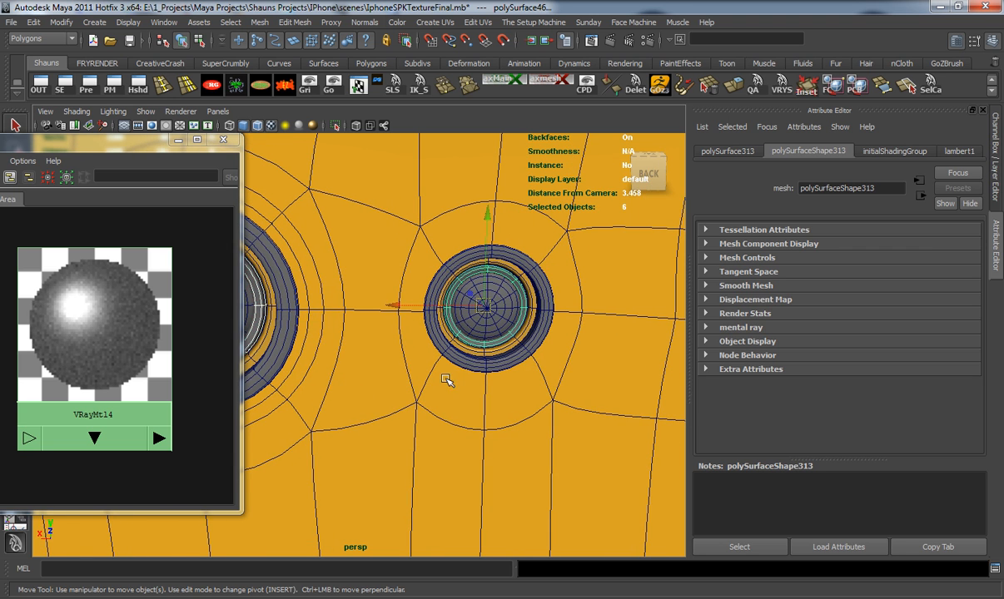
Assign VRayMtl4 to the selected recess, connector parts and lens rings, and clear the selection
{"action": "scroll", "coordinate": [398, 407], "scroll_direction": "down", "scroll_amount": 6}
{"action": "mouse_move", "coordinate": [399, 408]}
{"action": "left_mouse_down", "text": "alt"}
{"action": "mouse_move", "coordinate": [385, 403]}
{"action": "mouse_move", "coordinate": [404, 406]}
{"action": "left_mouse_up", "text": "alt"}
{"action": "right_click_drag", "start_coordinate": [101, 320], "coordinate": [122, 287]}
{"action": "left_click", "coordinate": [330, 195]}
Examine the rear camera lens and its surrounding rings for the assigned materials
{"action": "scroll", "coordinate": [384, 374], "scroll_direction": "up", "scroll_amount": 6}
{"action": "left_click_drag", "start_coordinate": [385, 374], "coordinate": [401, 364], "text": "alt"}
{"action": "middle_click_drag", "start_coordinate": [401, 364], "coordinate": [491, 374], "text": "alt"}
{"action": "scroll", "coordinate": [491, 374], "scroll_direction": "up", "scroll_amount": 6}
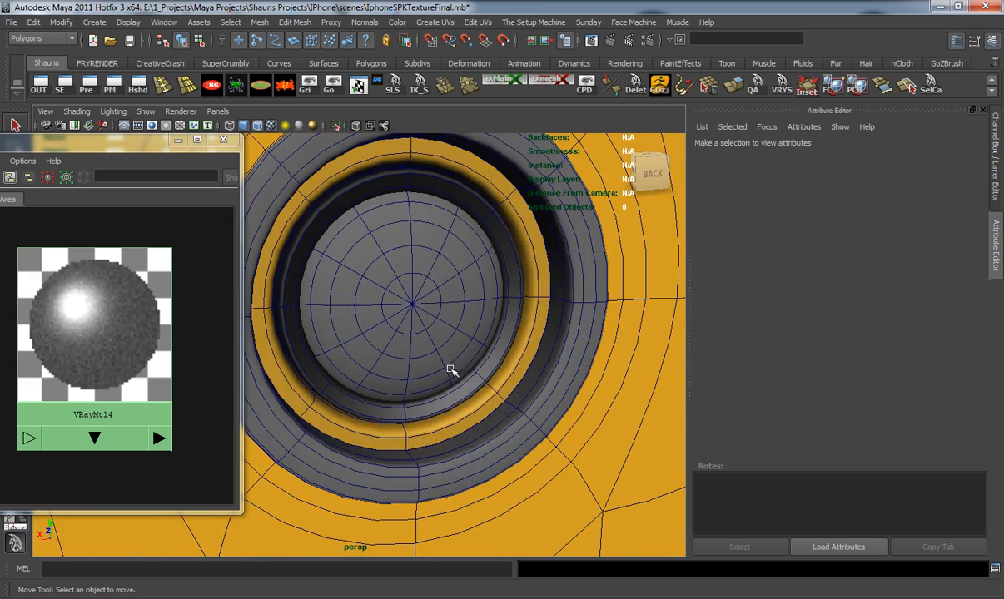
{"action": "scroll", "coordinate": [452, 371], "scroll_direction": "down", "scroll_amount": 8}
{"action": "mouse_move", "coordinate": [399, 354]}
{"action": "left_mouse_down", "text": "alt"}
{"action": "mouse_move", "coordinate": [621, 392]}
{"action": "mouse_move", "coordinate": [353, 379]}
{"action": "mouse_move", "coordinate": [396, 341]}
{"action": "left_mouse_up", "text": "alt"}
{"action": "scroll", "coordinate": [397, 341], "scroll_direction": "up", "scroll_amount": 5}
{"action": "scroll", "coordinate": [400, 341], "scroll_direction": "down", "scroll_amount": 5}
Select a yellow side button and graph its material in the Hypershade work area
{"action": "left_click_drag", "start_coordinate": [412, 340], "coordinate": [610, 180], "text": "alt"}
{"action": "left_click_drag", "start_coordinate": [487, 349], "coordinate": [363, 321], "text": "alt"}
{"action": "left_click", "coordinate": [341, 317]}
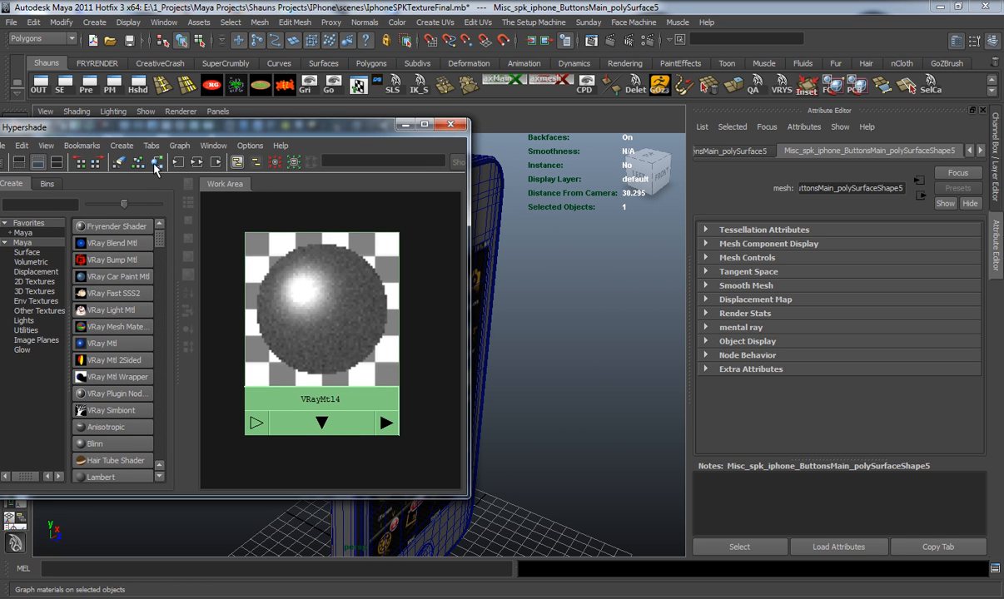
{"action": "left_click", "coordinate": [154, 164]}
{"action": "left_click_drag", "start_coordinate": [366, 130], "coordinate": [175, 181]}
Assign VRayMtl3 to the power button on the phone's top edge and clear the selection
{"action": "left_click_drag", "start_coordinate": [497, 263], "coordinate": [385, 316], "text": "alt"}
{"action": "left_click", "coordinate": [447, 301]}
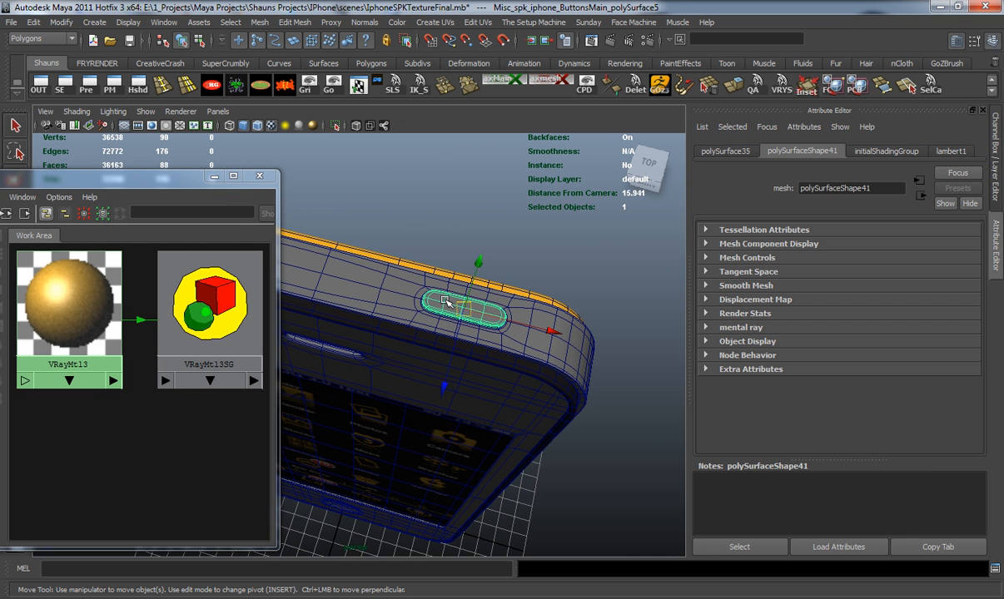
{"action": "right_click", "coordinate": [87, 273]}
{"action": "right_click_drag", "start_coordinate": [96, 254], "coordinate": [98, 251]}
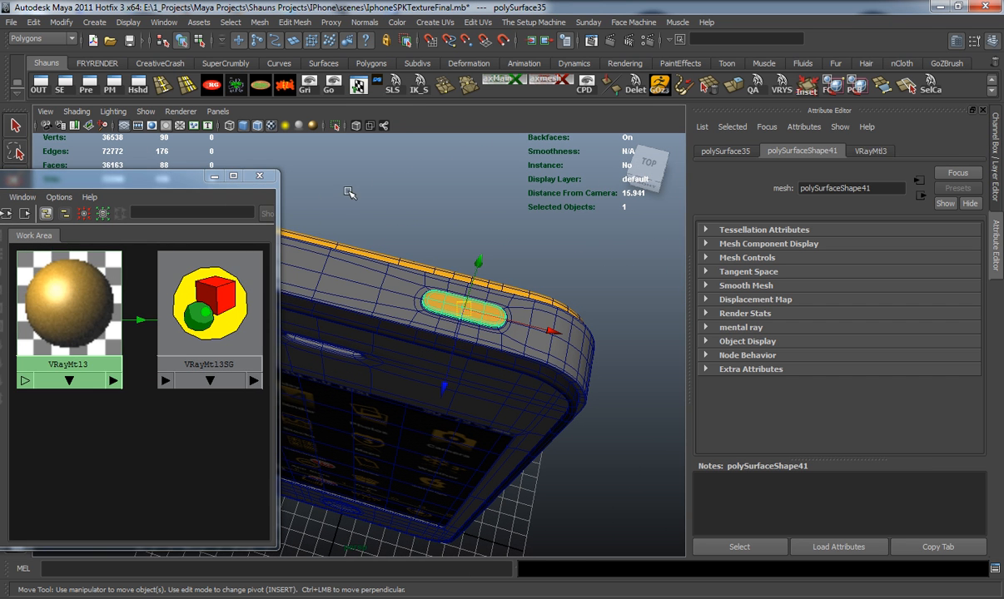
{"action": "left_click", "coordinate": [349, 193]}
Select the mute switch recess and graph its material in the Hypershade work area
{"action": "left_click_drag", "start_coordinate": [461, 395], "coordinate": [416, 287], "text": "alt"}
{"action": "middle_click_drag", "start_coordinate": [416, 287], "coordinate": [443, 246], "text": "alt"}
{"action": "right_click_drag", "start_coordinate": [443, 245], "coordinate": [423, 449], "text": "alt"}
{"action": "middle_click_drag", "start_coordinate": [423, 449], "coordinate": [386, 325], "text": "alt"}
{"action": "left_click_drag", "start_coordinate": [385, 324], "coordinate": [491, 366], "text": "alt"}
{"action": "right_click_drag", "start_coordinate": [491, 366], "coordinate": [449, 350], "text": "alt"}
{"action": "middle_click_drag", "start_coordinate": [450, 350], "coordinate": [505, 415], "text": "alt"}
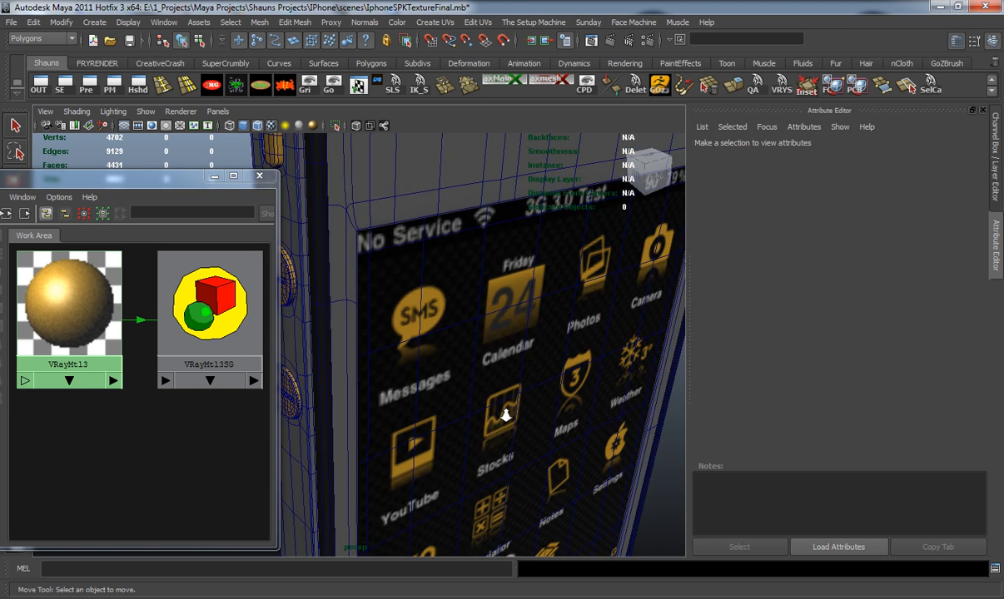
{"action": "left_click_drag", "start_coordinate": [505, 415], "coordinate": [473, 348], "text": "alt"}
{"action": "middle_click_drag", "start_coordinate": [473, 347], "coordinate": [413, 393], "text": "alt"}
{"action": "left_click", "coordinate": [487, 257]}
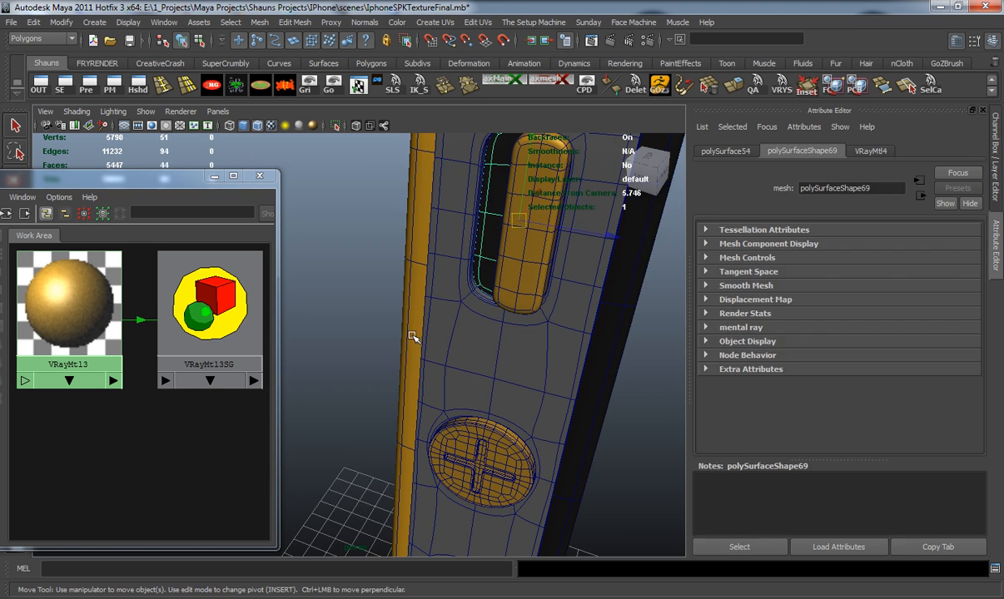
{"action": "left_click_drag", "start_coordinate": [82, 188], "coordinate": [324, 153]}
{"action": "left_click", "coordinate": [208, 180]}
Assign VRayMtl4 to the small round pin hole on the yellow tray in the phone's right side, and clear the selection
{"action": "right_click_drag", "start_coordinate": [638, 390], "coordinate": [592, 398], "text": "alt"}
{"action": "left_click_drag", "start_coordinate": [593, 397], "coordinate": [598, 398], "text": "alt"}
{"action": "left_click_drag", "start_coordinate": [386, 142], "coordinate": [104, 147]}
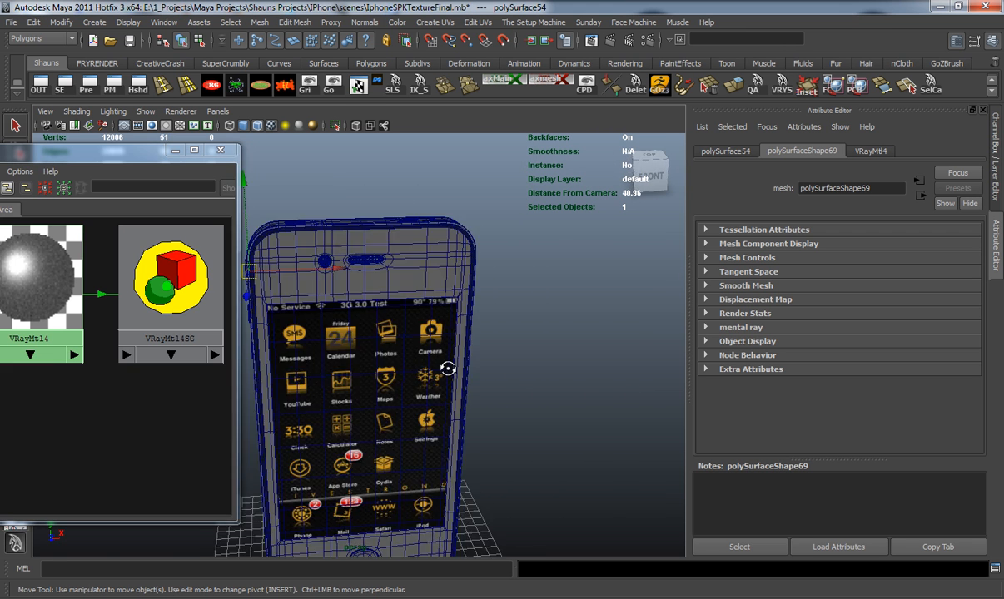
{"action": "right_click_drag", "start_coordinate": [381, 363], "coordinate": [396, 424], "text": "alt"}
{"action": "middle_click_drag", "start_coordinate": [396, 424], "coordinate": [364, 344], "text": "alt"}
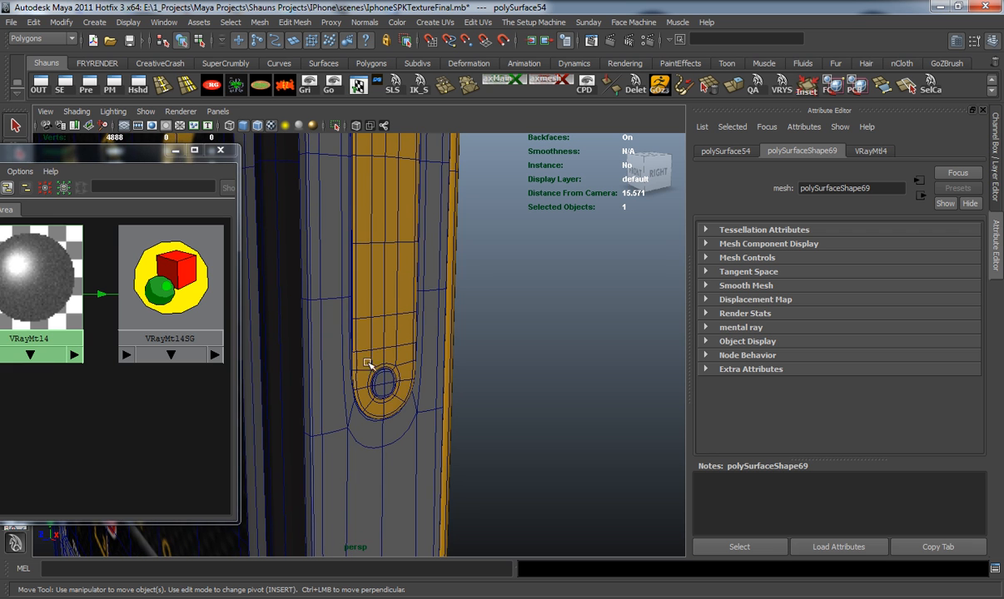
{"action": "right_click", "coordinate": [48, 273]}
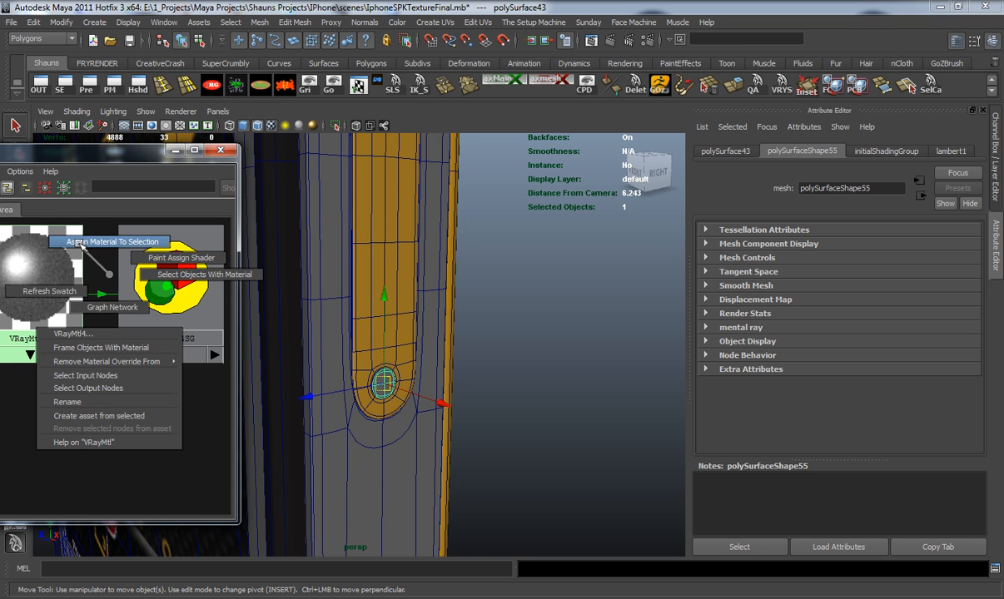
{"action": "right_click_drag", "start_coordinate": [79, 244], "coordinate": [79, 243]}
{"action": "right_click_drag", "start_coordinate": [459, 348], "coordinate": [482, 339], "text": "alt"}
{"action": "left_click", "coordinate": [482, 339]}
Examine the phone's top and front, including the front camera and earpiece, for parts still lacking a material
{"action": "left_click_drag", "start_coordinate": [374, 279], "coordinate": [434, 337], "text": "alt"}
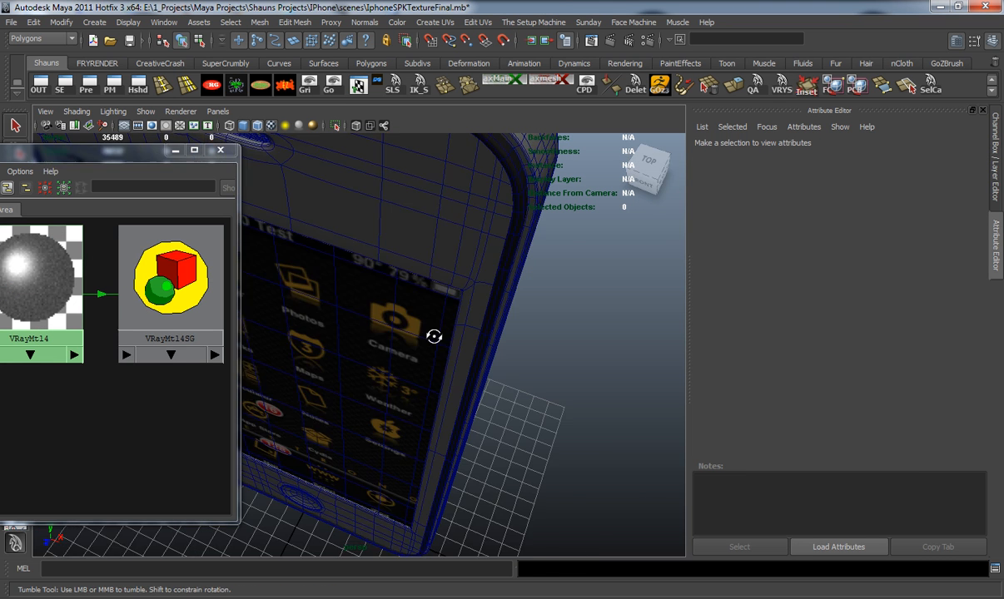
{"action": "right_click_drag", "start_coordinate": [434, 336], "coordinate": [415, 354], "text": "alt"}
{"action": "left_click_drag", "start_coordinate": [415, 354], "coordinate": [462, 330], "text": "alt"}
{"action": "middle_click_drag", "start_coordinate": [462, 329], "coordinate": [491, 405], "text": "alt"}
{"action": "right_click_drag", "start_coordinate": [491, 405], "coordinate": [466, 375], "text": "alt"}
{"action": "left_click_drag", "start_coordinate": [466, 375], "coordinate": [446, 364], "text": "alt"}
{"action": "middle_click_drag", "start_coordinate": [446, 364], "coordinate": [484, 474], "text": "alt"}
{"action": "right_click_drag", "start_coordinate": [373, 331], "coordinate": [417, 345], "text": "alt"}
{"action": "middle_click_drag", "start_coordinate": [417, 346], "coordinate": [427, 417], "text": "alt"}
{"action": "right_click_drag", "start_coordinate": [376, 366], "coordinate": [421, 383], "text": "alt"}
{"action": "left_click_drag", "start_coordinate": [437, 378], "coordinate": [429, 372], "text": "alt"}
{"action": "scroll", "coordinate": [466, 384], "scroll_direction": "down", "scroll_amount": 5}
{"action": "scroll", "coordinate": [466, 383], "scroll_direction": "up", "scroll_amount": 2}
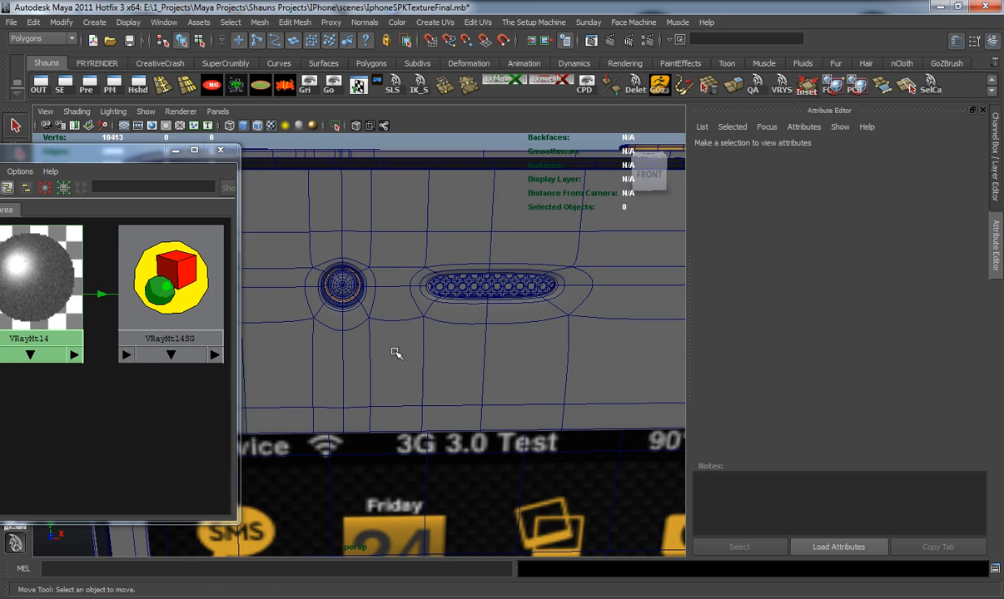
Clear the Hypershade work area, create another VRay Mtl, and move the window off the model
{"action": "left_click_drag", "start_coordinate": [131, 156], "coordinate": [437, 113]}
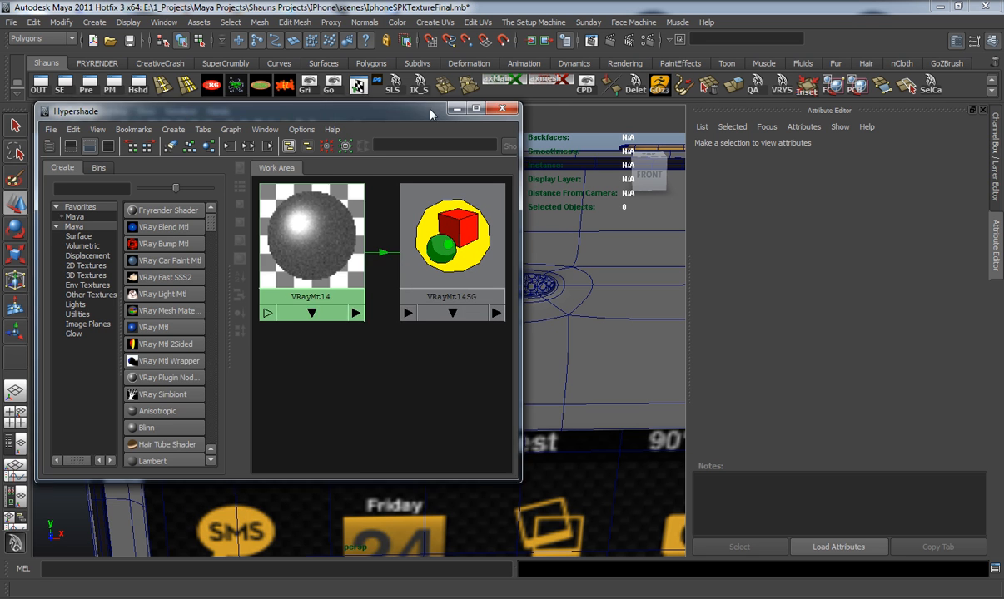
{"action": "left_click", "coordinate": [196, 143]}
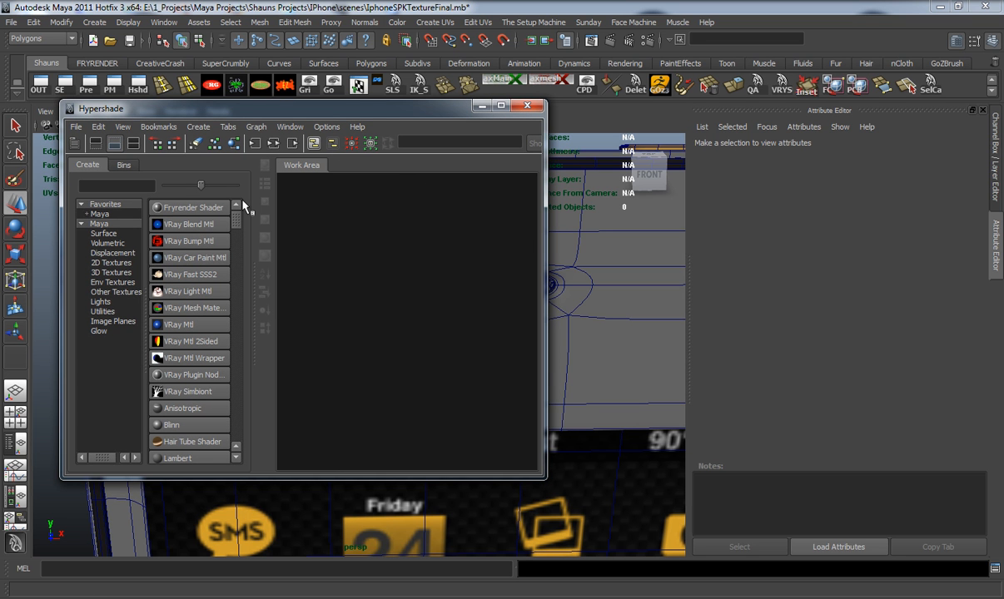
{"action": "left_click", "coordinate": [190, 329]}
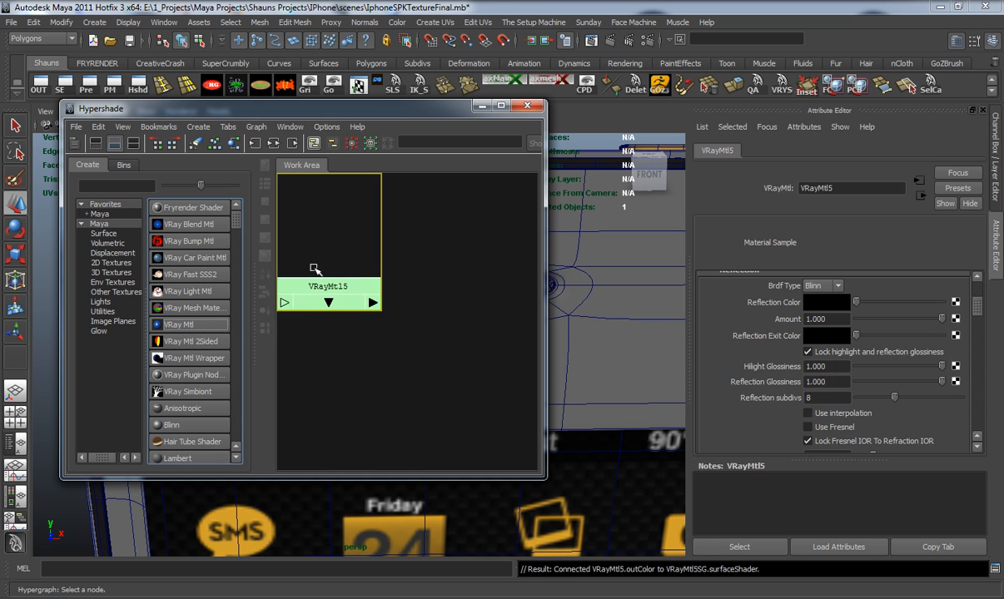
{"action": "left_click_drag", "start_coordinate": [408, 115], "coordinate": [192, 129]}
Darken VRayMtl5's diffuse colour to a near-black grey
{"action": "left_click_drag", "start_coordinate": [499, 379], "coordinate": [551, 381], "text": "alt"}
{"action": "right_click_drag", "start_coordinate": [551, 381], "coordinate": [547, 330], "text": "alt"}
{"action": "left_click_drag", "start_coordinate": [547, 329], "coordinate": [514, 345], "text": "alt"}
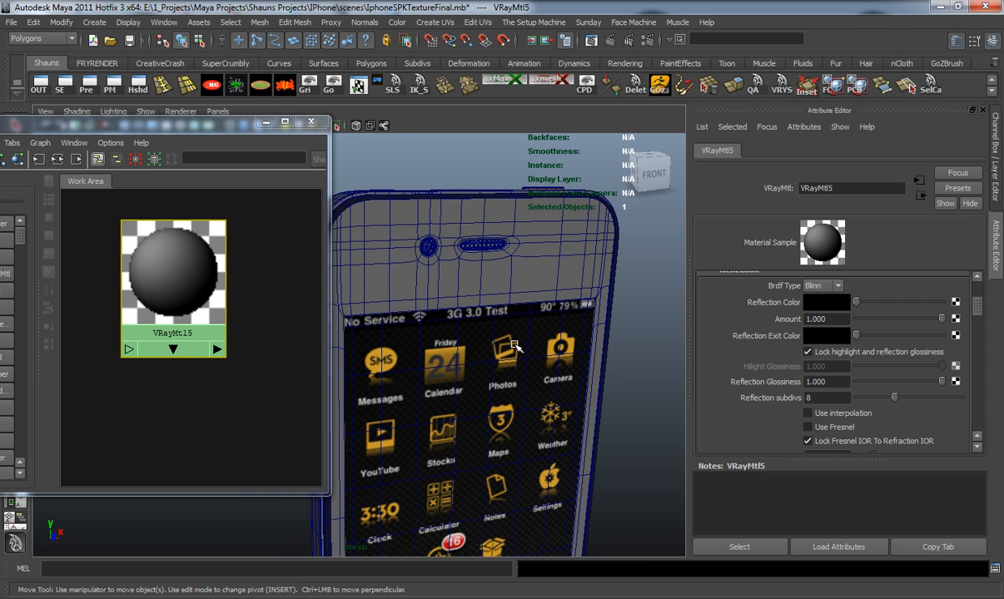
{"action": "scroll", "coordinate": [850, 382], "scroll_direction": "up", "scroll_amount": 5}
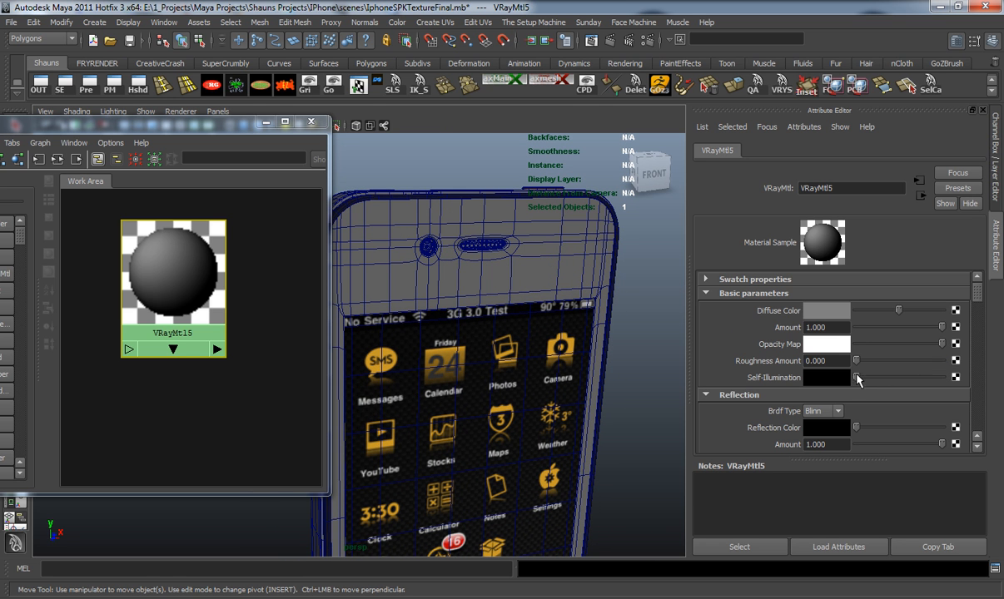
{"action": "left_click_drag", "start_coordinate": [897, 310], "coordinate": [870, 310]}
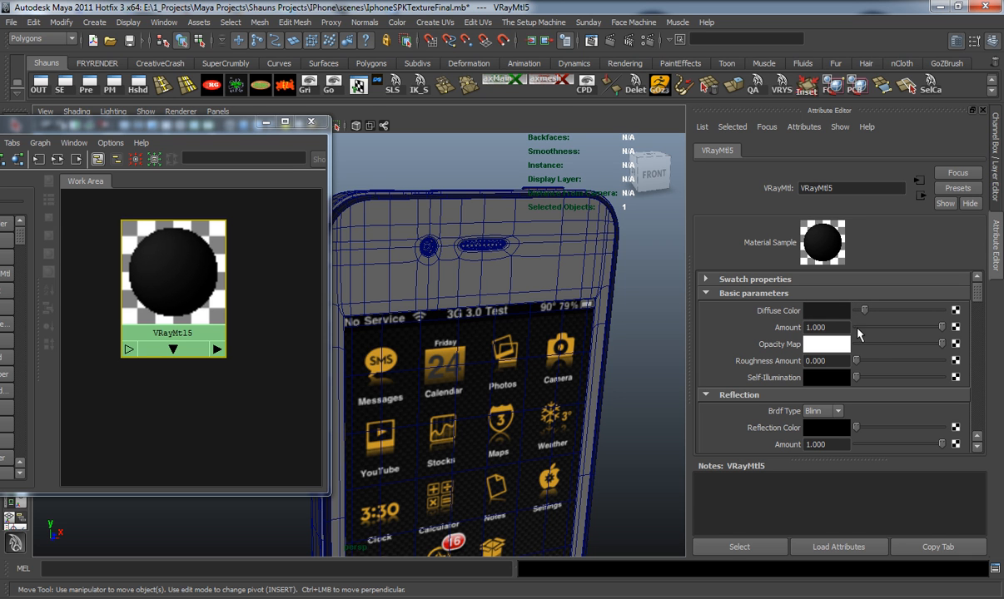
Give VRayMtl5 a white reflection colour with amount 0.171, reflection glossiness 0.602 and 14 reflection subdivs
{"action": "scroll", "coordinate": [879, 343], "scroll_direction": "down", "scroll_amount": 3}
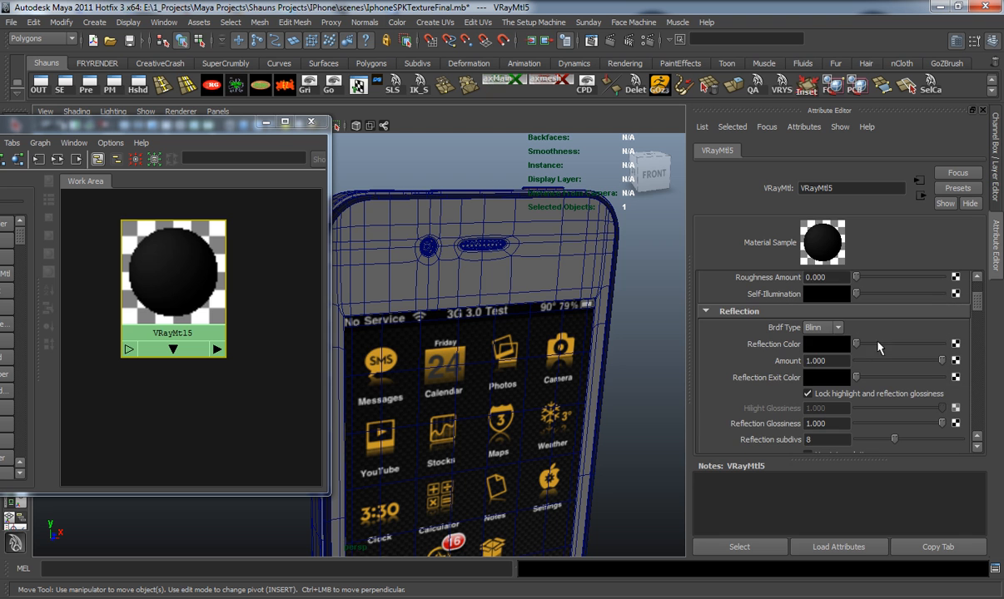
{"action": "left_click_drag", "start_coordinate": [858, 345], "coordinate": [881, 368]}
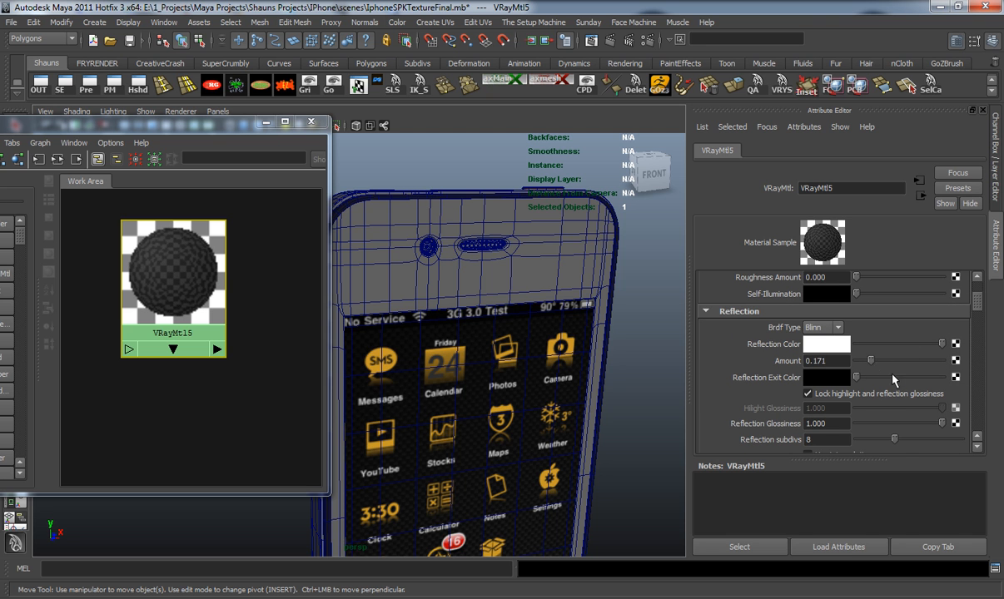
{"action": "scroll", "coordinate": [892, 376], "scroll_direction": "down", "scroll_amount": 3}
{"action": "left_click_drag", "start_coordinate": [896, 357], "coordinate": [923, 359]}
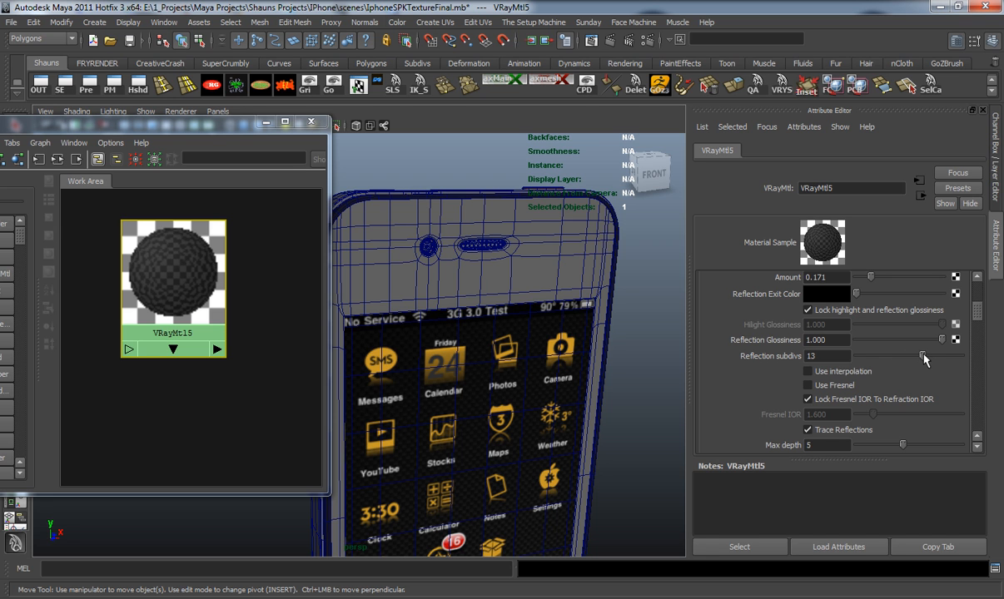
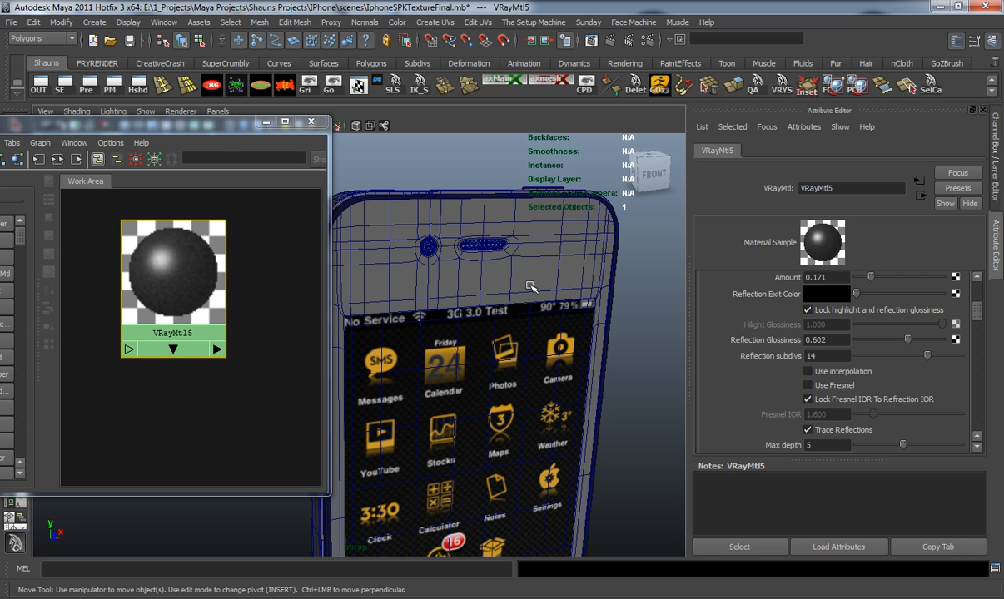
Assign VRayMtl5 to the phone's front face around the screen, and clear the selection
{"action": "left_click", "coordinate": [516, 283]}
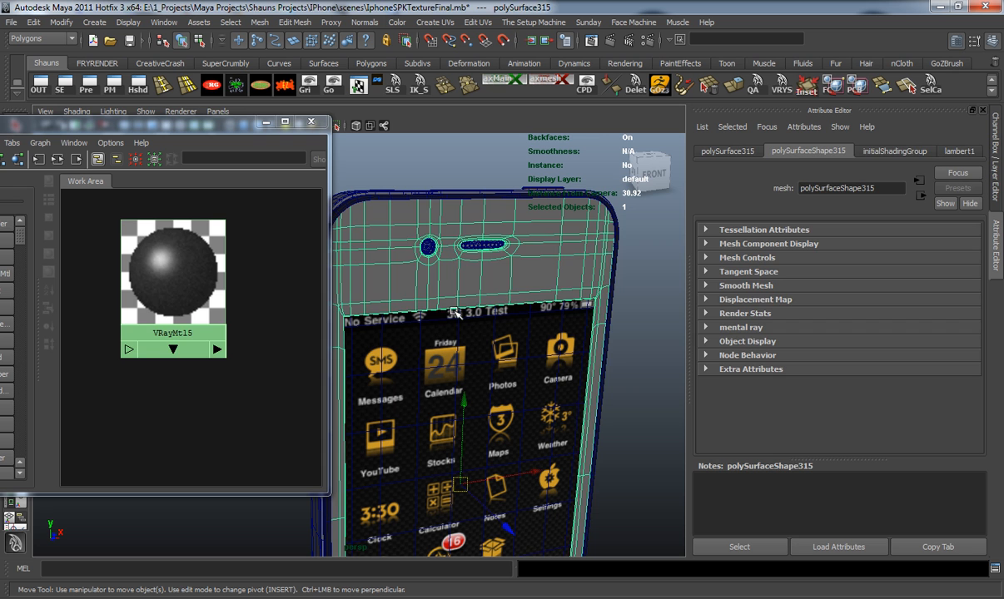
{"action": "right_click_drag", "start_coordinate": [170, 250], "coordinate": [272, 225]}
{"action": "left_click", "coordinate": [273, 225]}
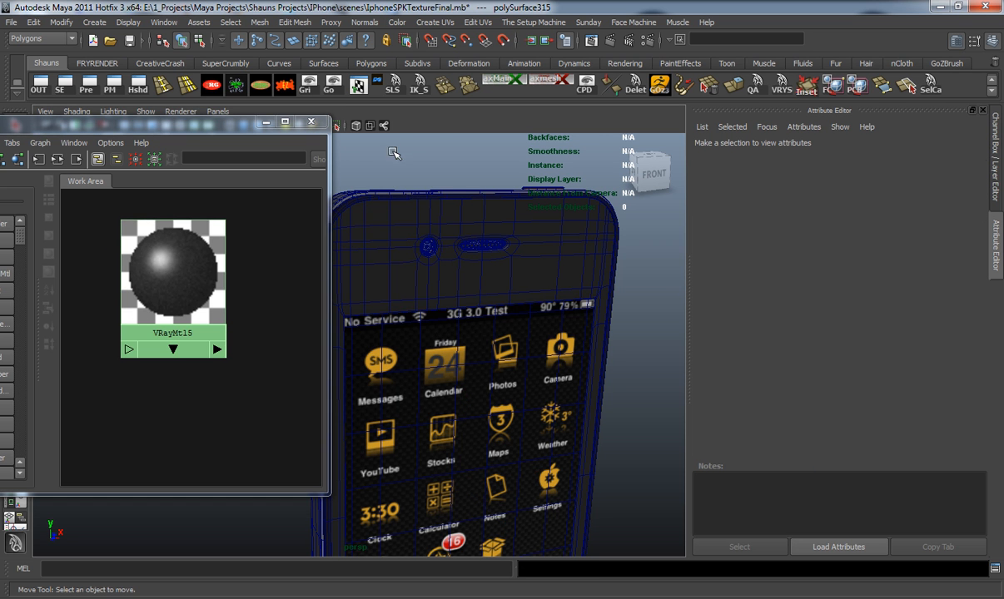
Clear the Hypershade work area and create another VRay Mtl
{"action": "left_click_drag", "start_coordinate": [142, 124], "coordinate": [258, 115]}
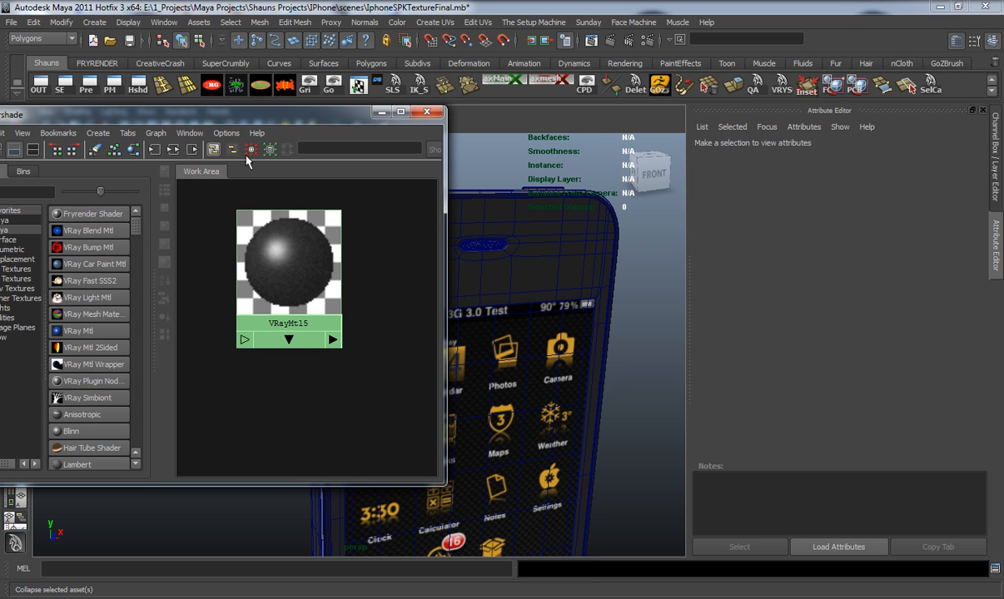
{"action": "left_click", "coordinate": [95, 150]}
{"action": "left_click", "coordinate": [85, 333]}
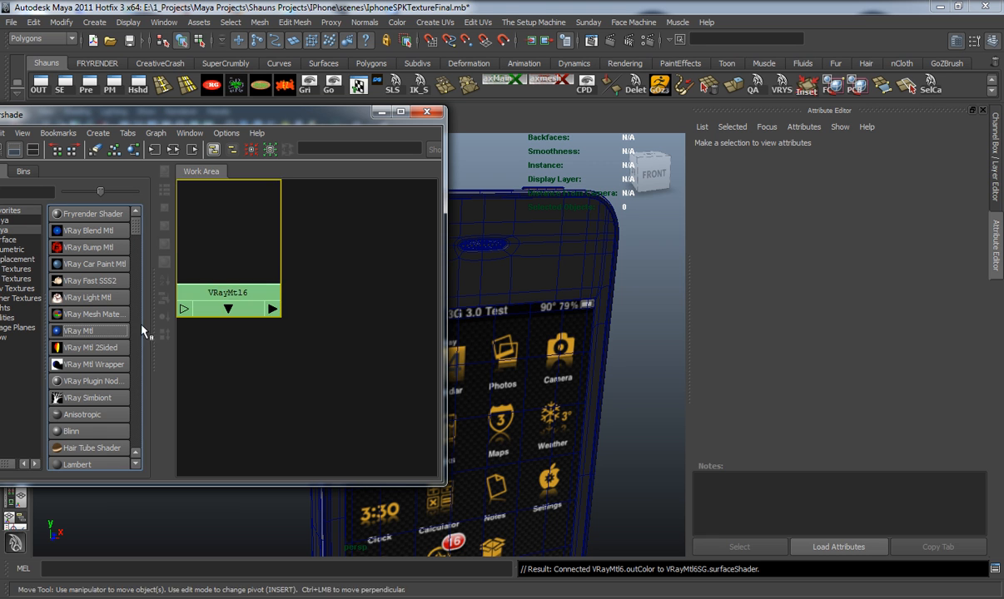
Darken VRayMtl6's diffuse colour to dark grey, and set a white reflection colour, reflection amount 0.561 and 13 reflection subdivs
{"action": "scroll", "coordinate": [870, 380], "scroll_direction": "up", "scroll_amount": 5}
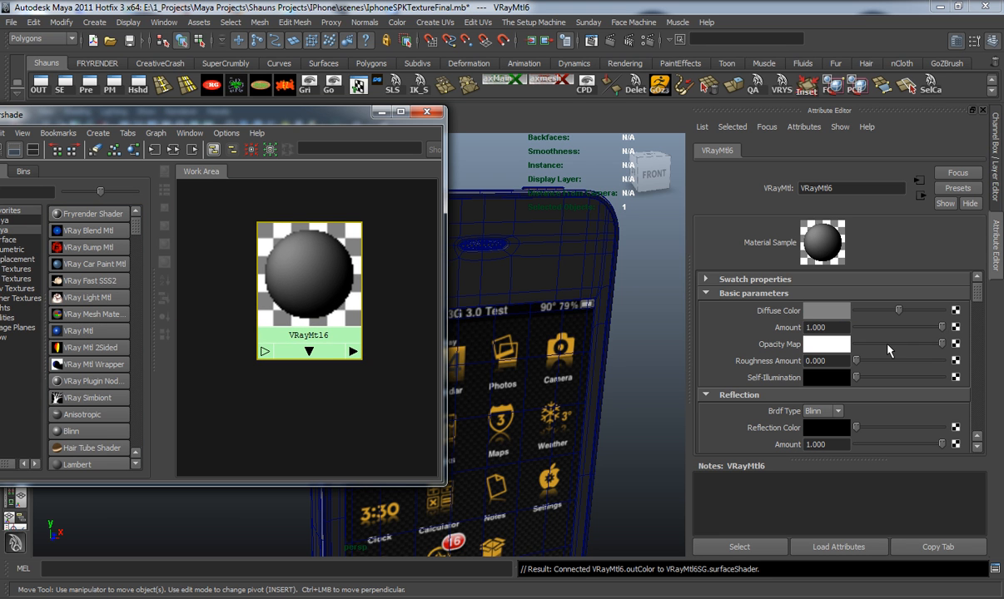
{"action": "left_click_drag", "start_coordinate": [896, 312], "coordinate": [874, 310]}
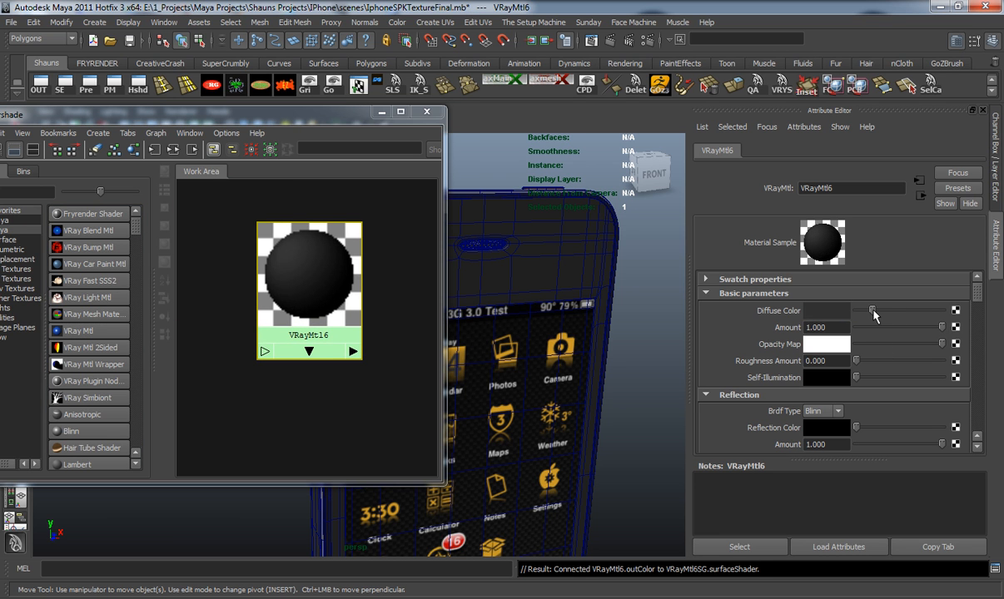
{"action": "left_click_drag", "start_coordinate": [855, 427], "coordinate": [906, 445]}
{"action": "scroll", "coordinate": [907, 441], "scroll_direction": "down", "scroll_amount": 5}
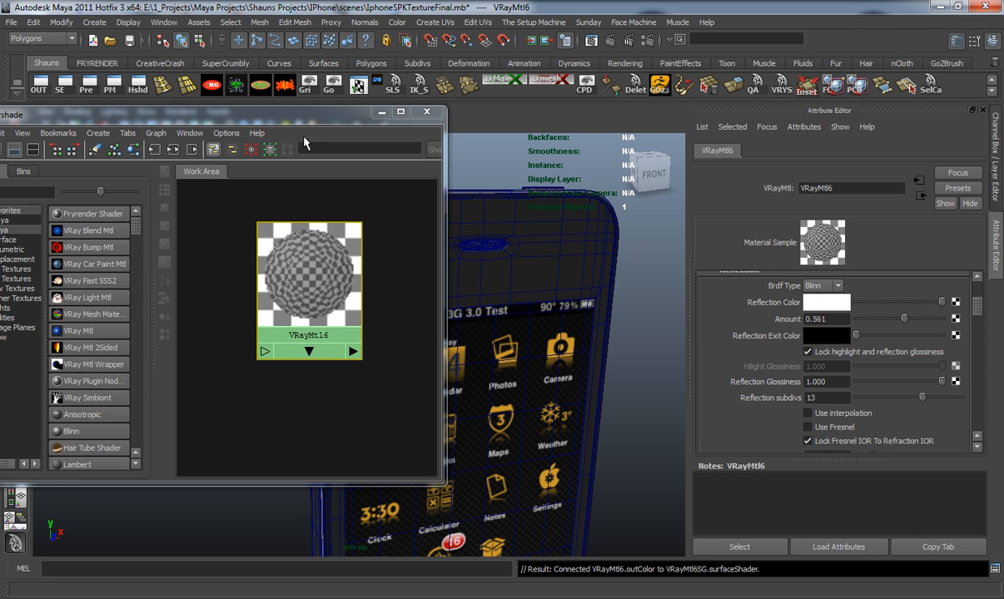
Move the Hypershade aside and select the earpiece grille on the front plus the ring around the back camera lens
{"action": "left_click_drag", "start_coordinate": [285, 111], "coordinate": [73, 127]}
{"action": "scroll", "coordinate": [454, 281], "scroll_direction": "up", "scroll_amount": 8}
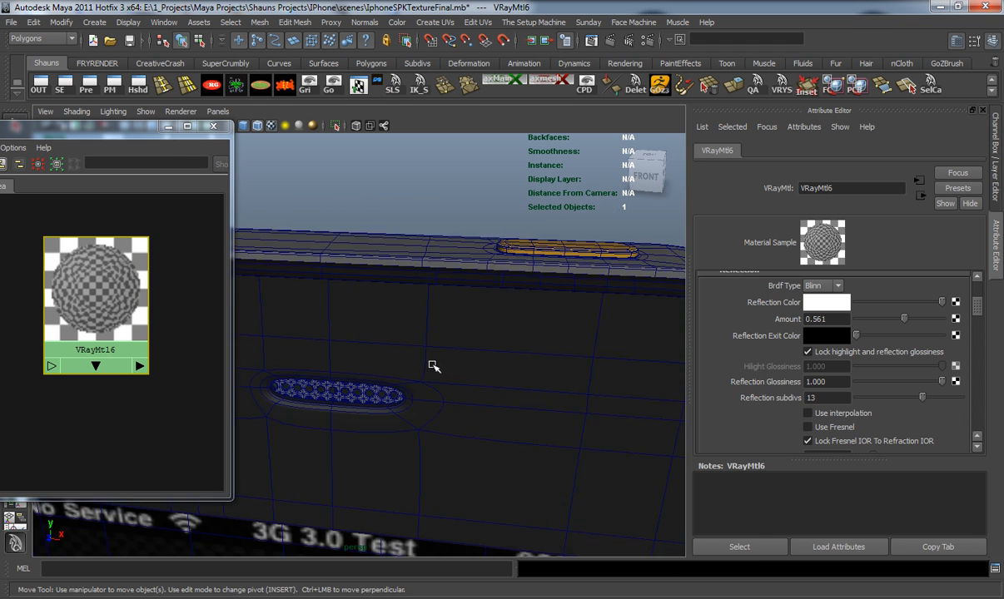
{"action": "left_click_drag", "start_coordinate": [442, 364], "coordinate": [448, 339], "text": "alt"}
{"action": "left_click", "coordinate": [416, 265]}
{"action": "middle_click_drag", "start_coordinate": [388, 338], "coordinate": [408, 365], "text": "alt"}
{"action": "right_click_drag", "start_coordinate": [408, 366], "coordinate": [372, 377], "text": "alt"}
{"action": "left_click_drag", "start_coordinate": [372, 377], "coordinate": [513, 366], "text": "alt"}
{"action": "middle_click_drag", "start_coordinate": [474, 365], "coordinate": [423, 413], "text": "alt"}
{"action": "right_click_drag", "start_coordinate": [423, 413], "coordinate": [442, 414], "text": "alt"}
{"action": "left_click_drag", "start_coordinate": [442, 414], "coordinate": [466, 388], "text": "alt"}
{"action": "middle_click_drag", "start_coordinate": [466, 387], "coordinate": [531, 445], "text": "alt"}
{"action": "scroll", "coordinate": [398, 363], "scroll_direction": "up", "scroll_amount": 6}
{"action": "left_click", "coordinate": [315, 248], "text": "shift"}
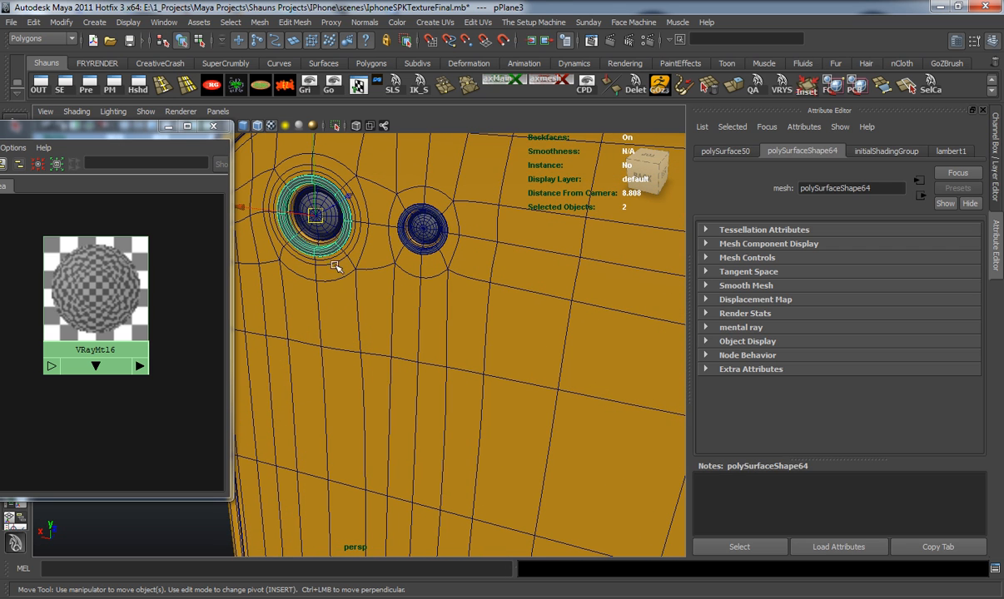
Extend the selection with the outer ring of the headphone jack on the phone's top edge
{"action": "scroll", "coordinate": [473, 341], "scroll_direction": "down", "scroll_amount": 6}
{"action": "left_click_drag", "start_coordinate": [473, 341], "coordinate": [465, 424], "text": "alt"}
{"action": "middle_click_drag", "start_coordinate": [481, 355], "coordinate": [435, 370], "text": "alt"}
{"action": "scroll", "coordinate": [436, 372], "scroll_direction": "up", "scroll_amount": 5}
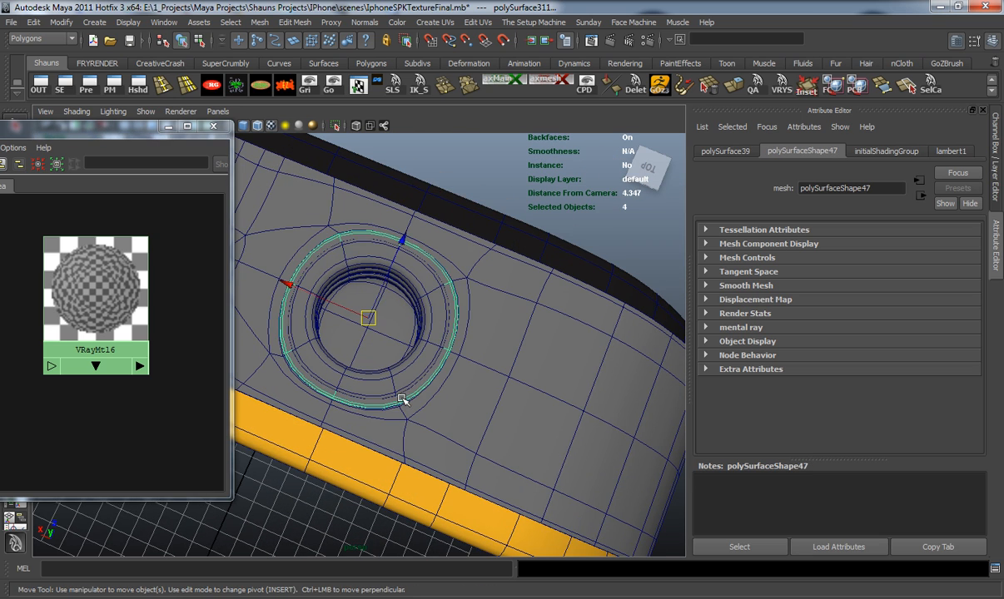
Add one perforated grille and its neighbouring star screw on the phone's bottom edge to the selection
{"action": "left_click_drag", "start_coordinate": [402, 399], "coordinate": [218, 346], "text": "alt"}
{"action": "scroll", "coordinate": [426, 412], "scroll_direction": "down", "scroll_amount": 10}
{"action": "left_click_drag", "start_coordinate": [417, 429], "coordinate": [348, 469], "text": "alt"}
{"action": "middle_click_drag", "start_coordinate": [347, 468], "coordinate": [358, 269], "text": "alt"}
{"action": "left_click_drag", "start_coordinate": [359, 268], "coordinate": [381, 457], "text": "alt"}
{"action": "middle_click_drag", "start_coordinate": [381, 457], "coordinate": [397, 251], "text": "alt"}
{"action": "left_click_drag", "start_coordinate": [391, 450], "coordinate": [385, 311], "text": "alt"}
{"action": "left_click_drag", "start_coordinate": [374, 408], "coordinate": [359, 353], "text": "alt"}
{"action": "scroll", "coordinate": [363, 366], "scroll_direction": "up", "scroll_amount": 6}
{"action": "middle_click_drag", "start_coordinate": [363, 375], "coordinate": [404, 341], "text": "alt"}
{"action": "scroll", "coordinate": [400, 341], "scroll_direction": "up", "scroll_amount": 4}
{"action": "mouse_move", "coordinate": [404, 349]}
{"action": "left_mouse_down", "text": "alt"}
{"action": "mouse_move", "coordinate": [384, 359]}
{"action": "mouse_move", "coordinate": [392, 351]}
{"action": "left_mouse_up", "text": "alt"}
{"action": "left_click", "coordinate": [395, 322], "text": "shift"}
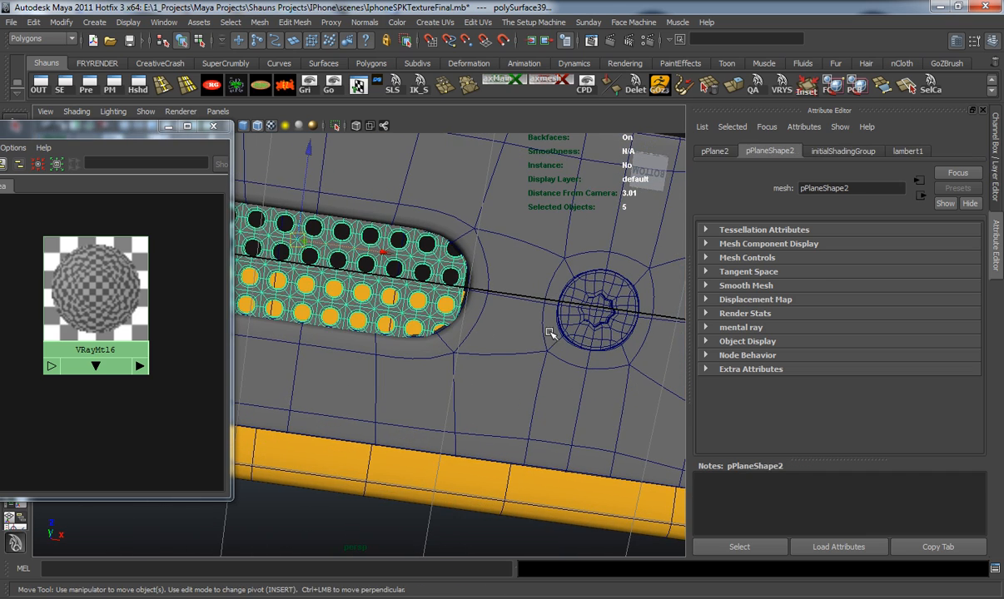
{"action": "left_click", "coordinate": [575, 326], "text": "shift"}
Add the bottom edge's other star screw and grille, assign VRayMtl6 to the whole selection, and clear the selection
{"action": "scroll", "coordinate": [529, 387], "scroll_direction": "down", "scroll_amount": 6}
{"action": "left_click_drag", "start_coordinate": [528, 388], "coordinate": [512, 413], "text": "alt"}
{"action": "middle_click_drag", "start_coordinate": [608, 416], "coordinate": [365, 427], "text": "alt"}
{"action": "right_click_drag", "start_coordinate": [366, 428], "coordinate": [487, 419], "text": "alt"}
{"action": "left_click_drag", "start_coordinate": [487, 418], "coordinate": [481, 415], "text": "alt"}
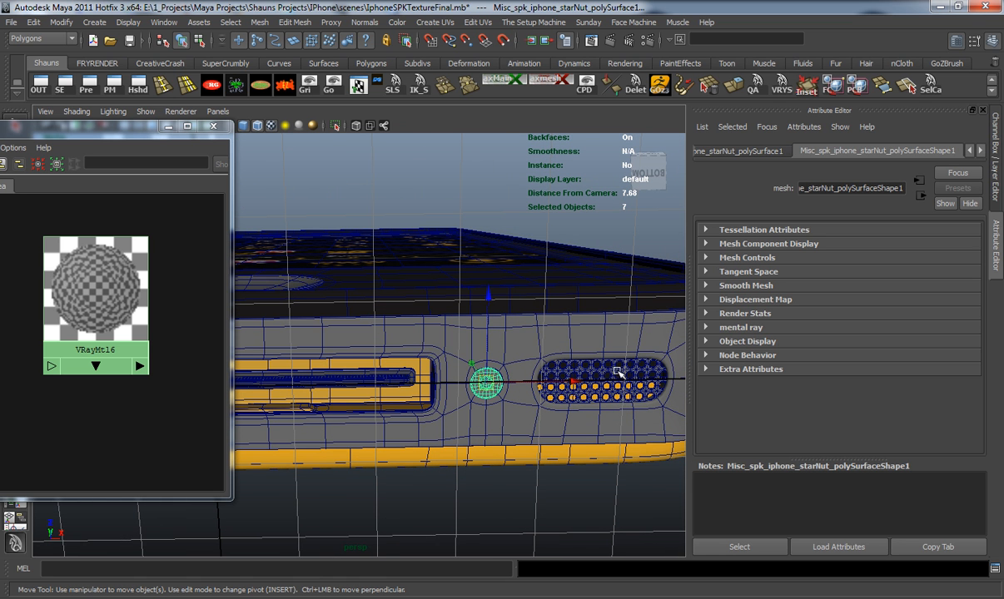
{"action": "left_click", "coordinate": [617, 371], "text": "shift"}
{"action": "right_click_drag", "start_coordinate": [98, 279], "coordinate": [97, 243]}
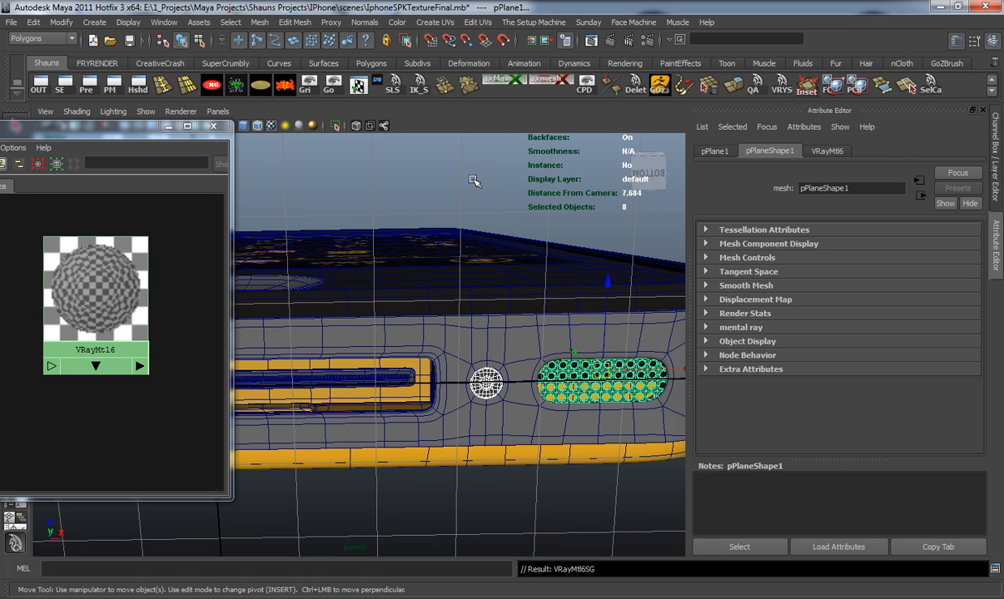
{"action": "left_click", "coordinate": [483, 178]}
Select the phone's screen and graph its IPhoneScreen material network in the Hypershade
{"action": "right_click_drag", "start_coordinate": [447, 255], "coordinate": [423, 291], "text": "alt"}
{"action": "left_click_drag", "start_coordinate": [423, 291], "coordinate": [365, 347], "text": "alt"}
{"action": "scroll", "coordinate": [365, 346], "scroll_direction": "down", "scroll_amount": 5}
{"action": "middle_click_drag", "start_coordinate": [365, 346], "coordinate": [399, 381], "text": "alt"}
{"action": "left_click_drag", "start_coordinate": [399, 381], "coordinate": [367, 348], "text": "alt"}
{"action": "scroll", "coordinate": [367, 345], "scroll_direction": "up", "scroll_amount": 4}
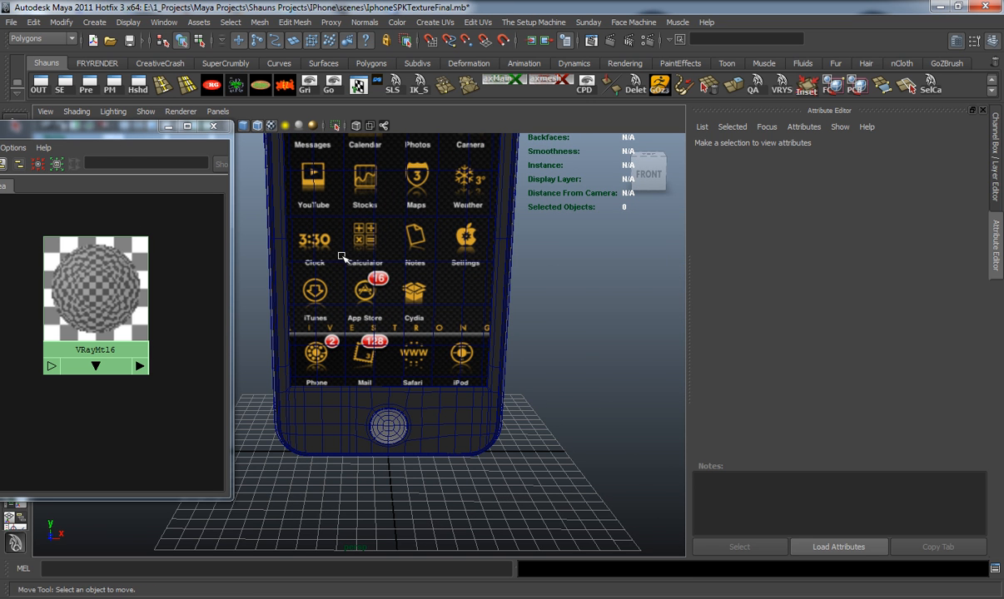
{"action": "left_click", "coordinate": [310, 240]}
{"action": "left_click_drag", "start_coordinate": [88, 123], "coordinate": [237, 108]}
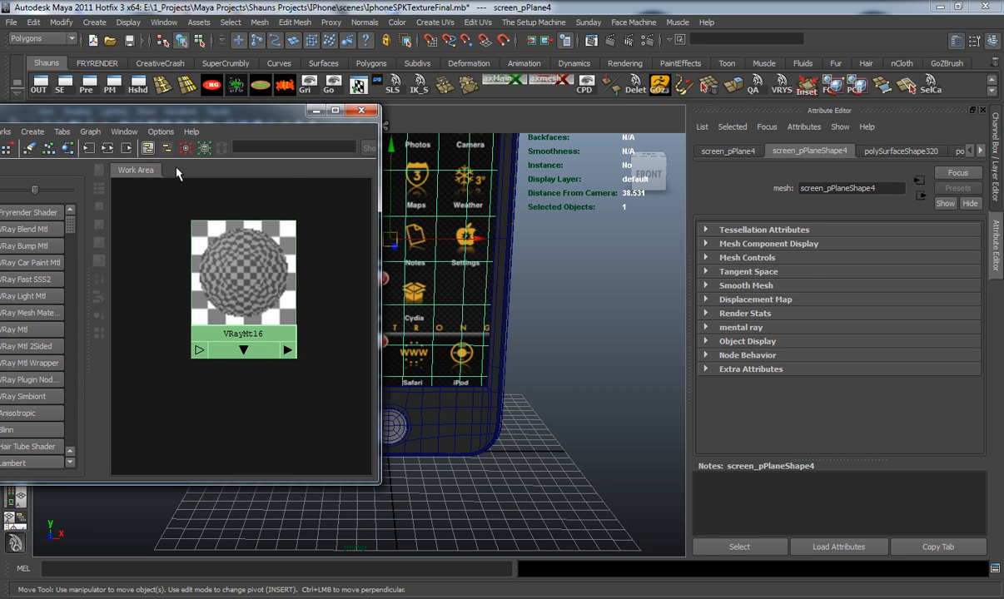
{"action": "left_click", "coordinate": [69, 150]}
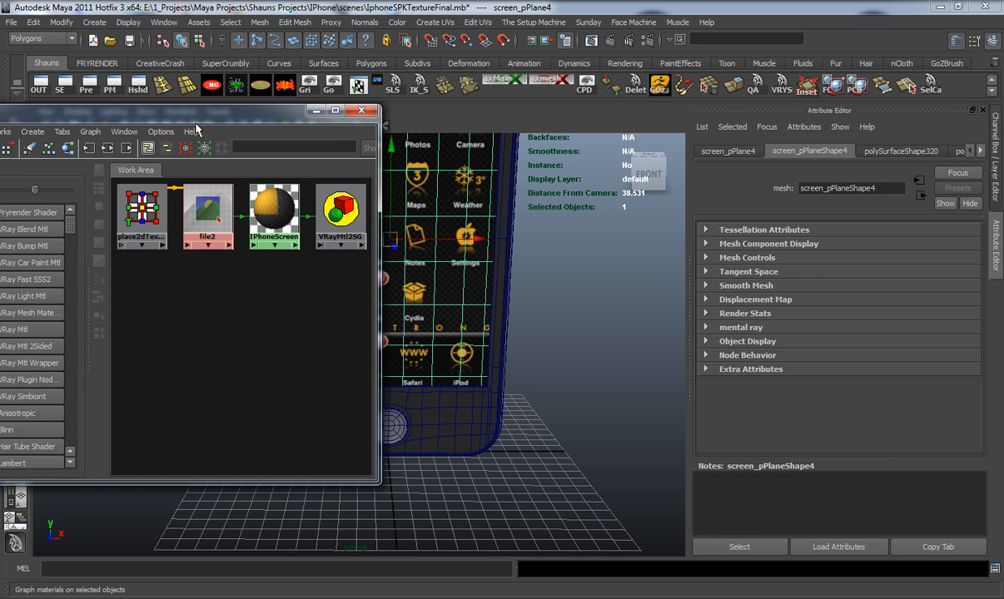
Assign the IPhoneScreen material to the round home button, and clear the selection
{"action": "left_click_drag", "start_coordinate": [252, 110], "coordinate": [155, 110]}
{"action": "left_click", "coordinate": [396, 427]}
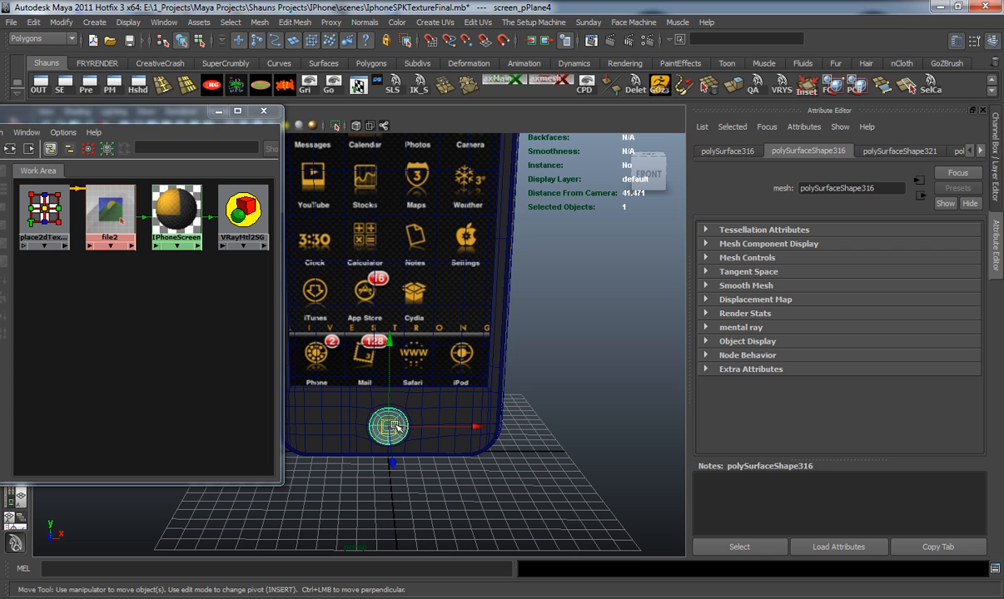
{"action": "right_click_drag", "start_coordinate": [173, 230], "coordinate": [174, 179]}
{"action": "left_click", "coordinate": [544, 337]}
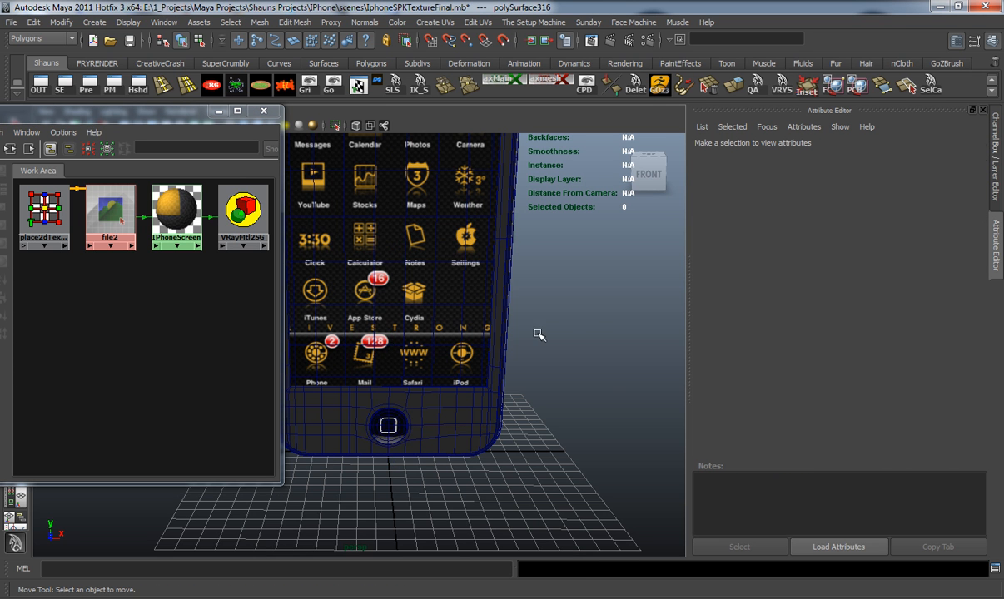
Select the yellow power button on the phone's top edge and graph its VRayMtl3 material in the Hypershade
{"action": "scroll", "coordinate": [425, 313], "scroll_direction": "down", "scroll_amount": 5}
{"action": "left_click_drag", "start_coordinate": [424, 313], "coordinate": [381, 358], "text": "alt"}
{"action": "middle_click_drag", "start_coordinate": [381, 358], "coordinate": [387, 397], "text": "alt"}
{"action": "scroll", "coordinate": [388, 397], "scroll_direction": "up", "scroll_amount": 4}
{"action": "left_click_drag", "start_coordinate": [388, 397], "coordinate": [374, 420], "text": "alt"}
{"action": "right_click_drag", "start_coordinate": [374, 420], "coordinate": [508, 413], "text": "alt"}
{"action": "left_click_drag", "start_coordinate": [419, 409], "coordinate": [460, 404], "text": "alt"}
{"action": "right_click_drag", "start_coordinate": [460, 404], "coordinate": [489, 404], "text": "alt"}
{"action": "left_click_drag", "start_coordinate": [489, 404], "coordinate": [510, 296], "text": "alt"}
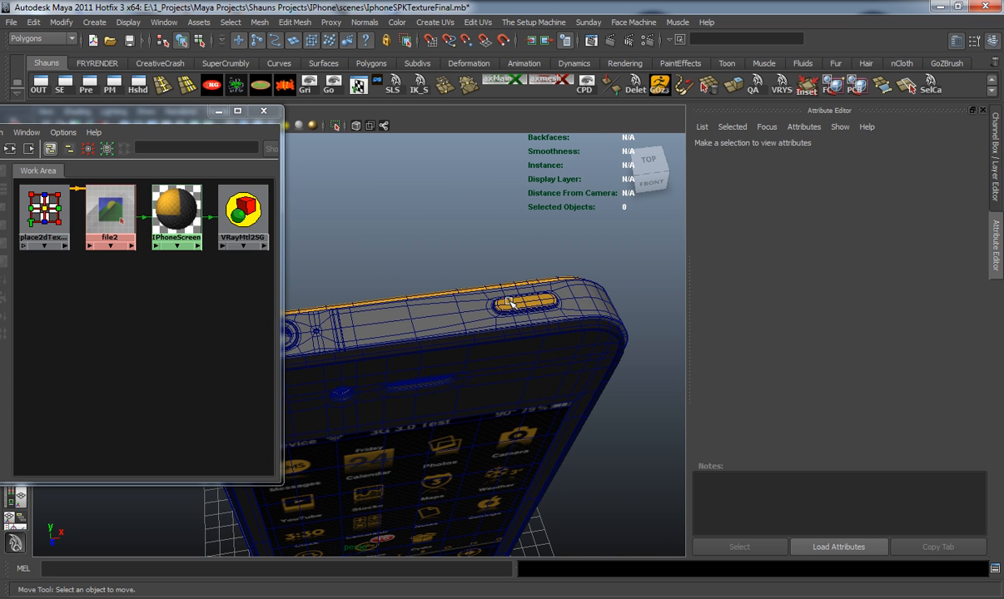
{"action": "left_click", "coordinate": [509, 302]}
{"action": "left_click_drag", "start_coordinate": [142, 114], "coordinate": [70, 125]}
{"action": "left_click", "coordinate": [123, 152]}
Select the thin metal strip across the phone's top edge together with the strip low on its left side
{"action": "scroll", "coordinate": [308, 343], "scroll_direction": "up", "scroll_amount": 7}
{"action": "middle_click_drag", "start_coordinate": [310, 345], "coordinate": [358, 325], "text": "alt"}
{"action": "left_click", "coordinate": [364, 317]}
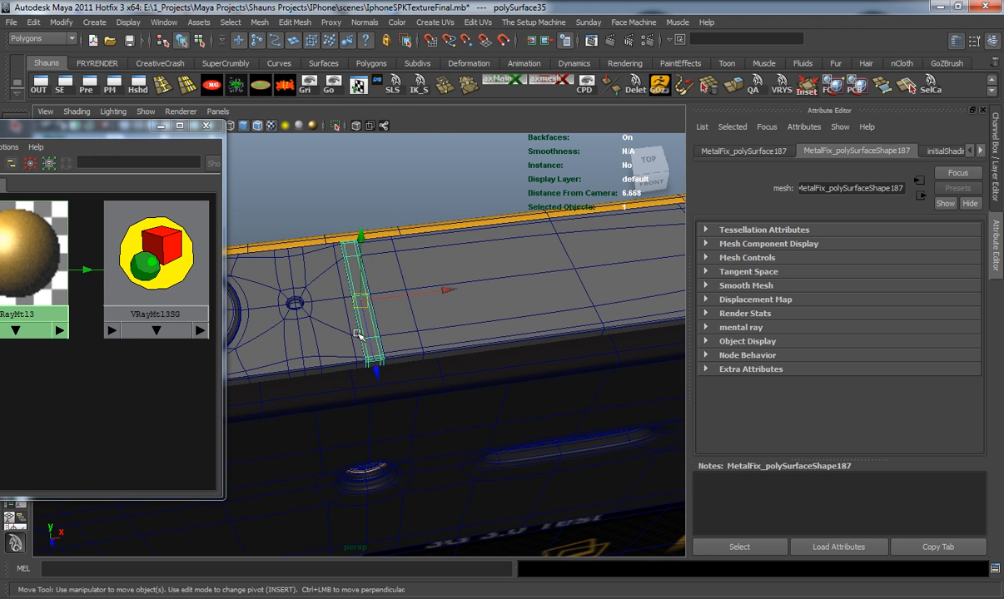
{"action": "left_click_drag", "start_coordinate": [383, 348], "coordinate": [525, 318], "text": "alt"}
{"action": "scroll", "coordinate": [500, 348], "scroll_direction": "down", "scroll_amount": 7}
{"action": "left_click_drag", "start_coordinate": [476, 363], "coordinate": [420, 374], "text": "alt"}
{"action": "middle_click_drag", "start_coordinate": [421, 374], "coordinate": [415, 225], "text": "alt"}
{"action": "scroll", "coordinate": [410, 317], "scroll_direction": "up", "scroll_amount": 3}
{"action": "middle_click_drag", "start_coordinate": [411, 324], "coordinate": [409, 348], "text": "alt"}
{"action": "scroll", "coordinate": [406, 350], "scroll_direction": "up", "scroll_amount": 5}
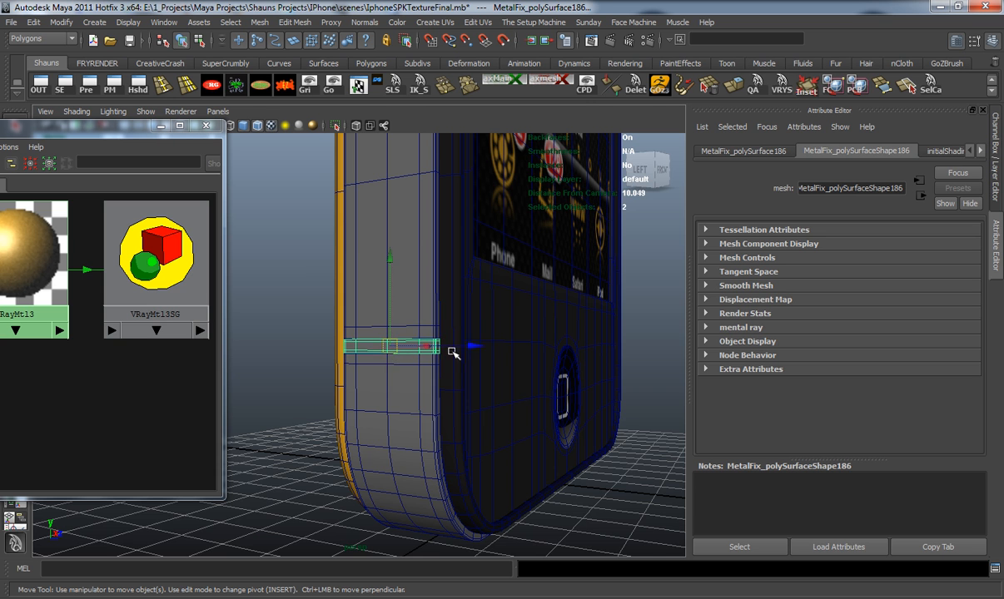
Add the matching thin strip low on the phone's right side to the selection
{"action": "scroll", "coordinate": [416, 348], "scroll_direction": "down", "scroll_amount": 5}
{"action": "left_click_drag", "start_coordinate": [416, 348], "coordinate": [233, 406], "text": "alt"}
{"action": "scroll", "coordinate": [335, 400], "scroll_direction": "up", "scroll_amount": 5}
{"action": "left_click_drag", "start_coordinate": [335, 400], "coordinate": [455, 348], "text": "alt"}
{"action": "left_click", "coordinate": [368, 316], "text": "shift"}
Assign the gold VRayMtl3 to the three selected metal strips, and clear the selection
{"action": "scroll", "coordinate": [454, 347], "scroll_direction": "down", "scroll_amount": 8}
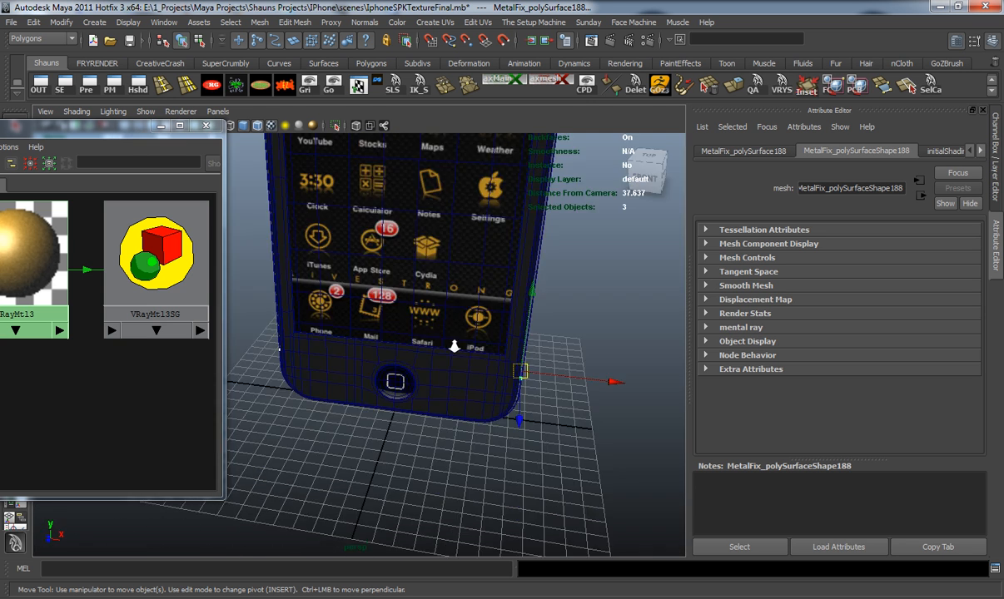
{"action": "middle_click_drag", "start_coordinate": [450, 349], "coordinate": [428, 399], "text": "alt"}
{"action": "scroll", "coordinate": [428, 398], "scroll_direction": "up", "scroll_amount": 2}
{"action": "mouse_move", "coordinate": [423, 391]}
{"action": "left_mouse_down", "text": "alt"}
{"action": "mouse_move", "coordinate": [406, 381]}
{"action": "mouse_move", "coordinate": [414, 381]}
{"action": "left_mouse_up", "text": "alt"}
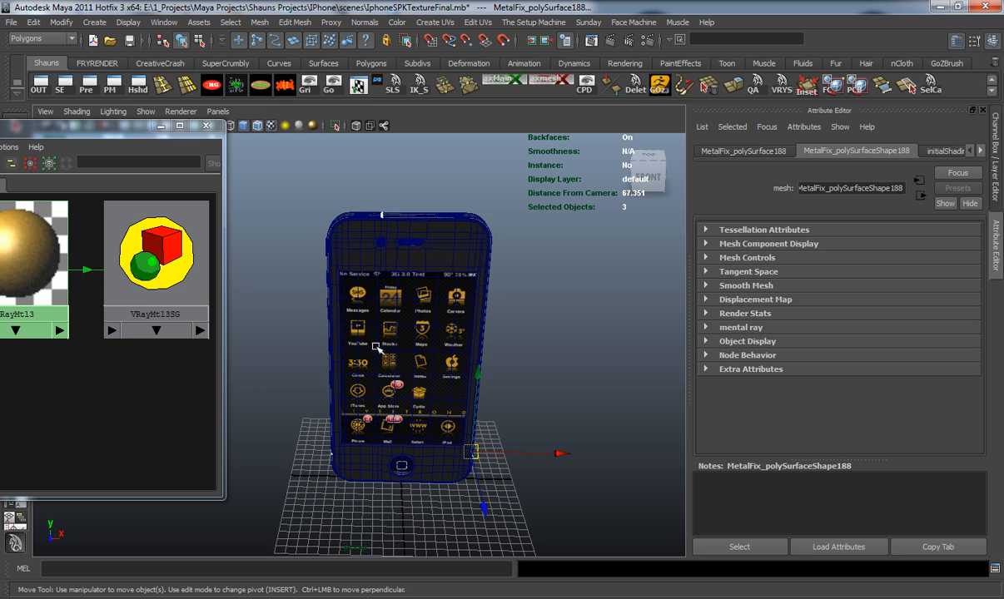
{"action": "left_click_drag", "start_coordinate": [378, 302], "coordinate": [408, 350], "text": "alt"}
{"action": "scroll", "coordinate": [406, 348], "scroll_direction": "up", "scroll_amount": 2}
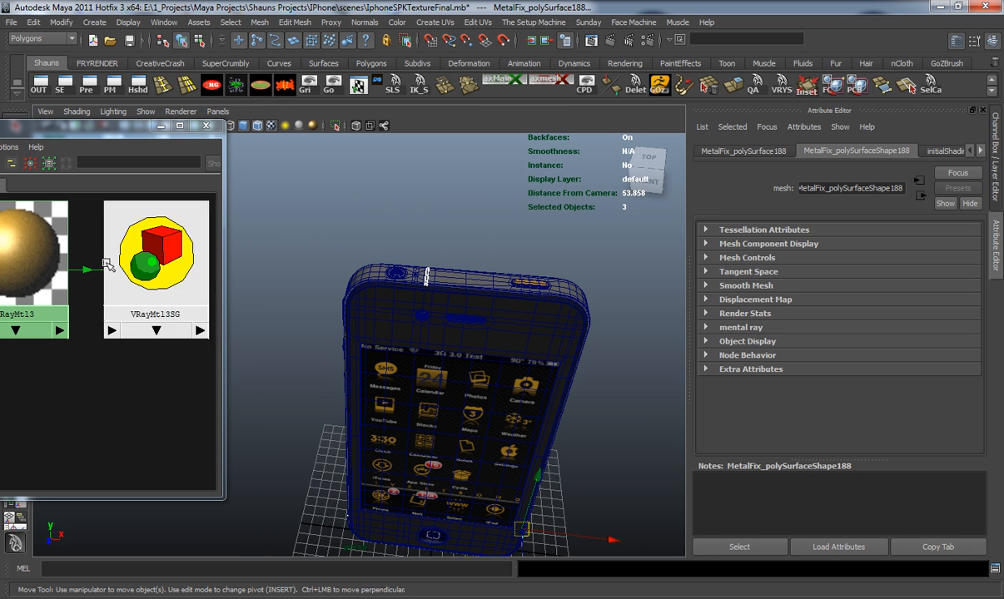
{"action": "right_click", "coordinate": [22, 242]}
{"action": "right_click_drag", "start_coordinate": [23, 242], "coordinate": [60, 209]}
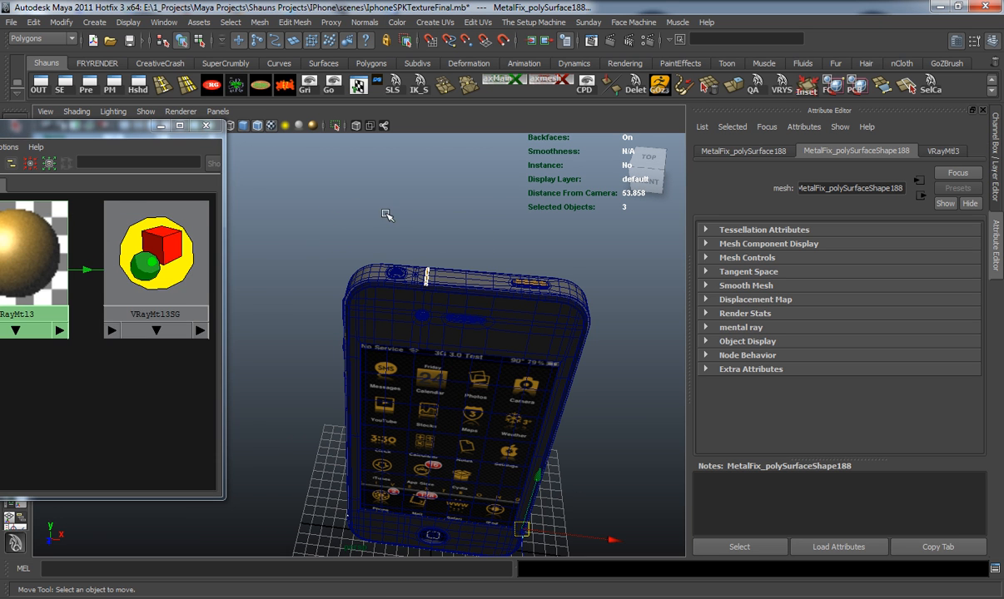
{"action": "left_click", "coordinate": [372, 245]}
{"action": "left_click_drag", "start_coordinate": [382, 295], "coordinate": [479, 348], "text": "alt"}
{"action": "scroll", "coordinate": [396, 312], "scroll_direction": "up", "scroll_amount": 5}
{"action": "scroll", "coordinate": [360, 351], "scroll_direction": "up", "scroll_amount": 4}
{"action": "scroll", "coordinate": [360, 262], "scroll_direction": "down", "scroll_amount": 6}
{"action": "left_click_drag", "start_coordinate": [380, 313], "coordinate": [355, 263], "text": "alt"}
{"action": "scroll", "coordinate": [355, 263], "scroll_direction": "down", "scroll_amount": 8}
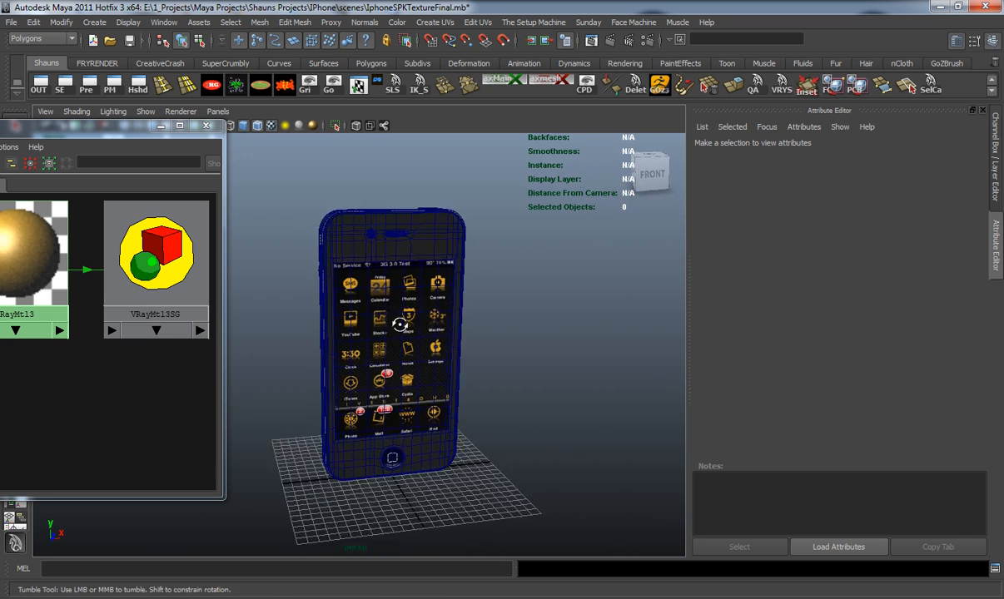
Bring the Hypershade back into view, empty its work area, and create a new VRay Mtl
{"action": "left_click_drag", "start_coordinate": [98, 129], "coordinate": [373, 125]}
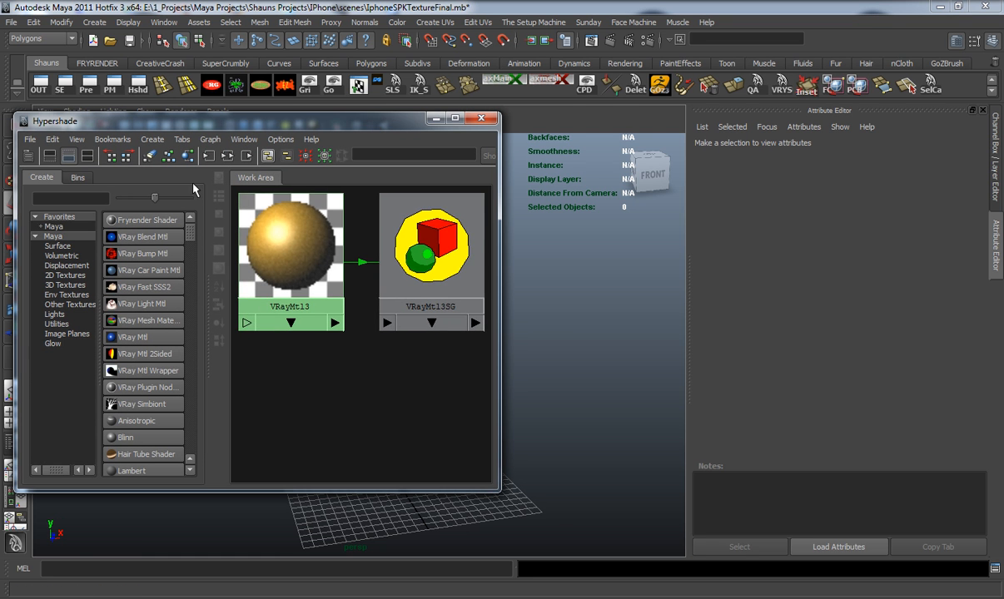
{"action": "left_click", "coordinate": [150, 156]}
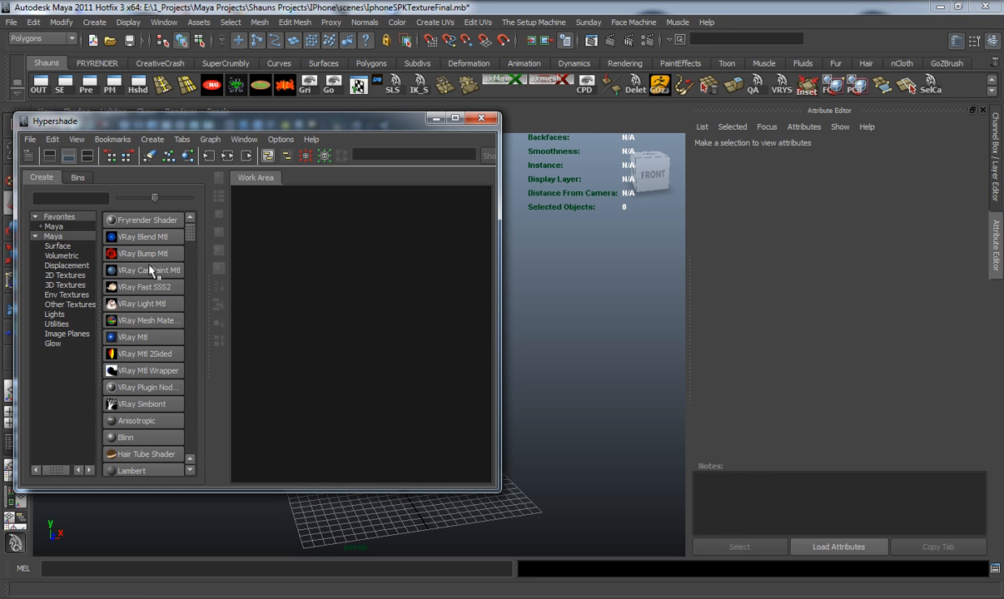
{"action": "left_click", "coordinate": [140, 341]}
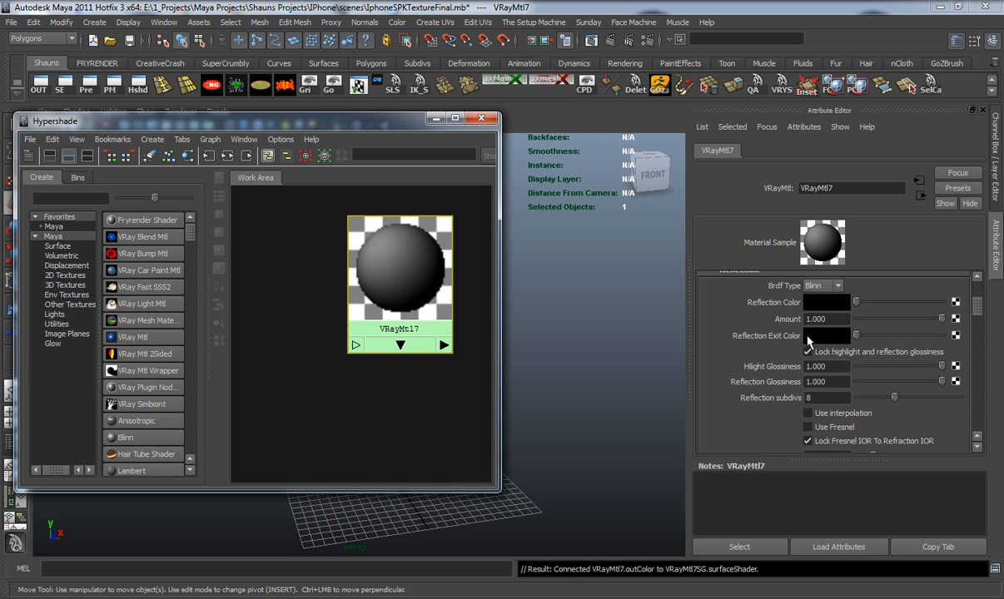
Give VRayMtl7 a dark grey diffuse colour and a white reflection with amount 0.138, glossiness 0.496 and 10 subdivs
{"action": "scroll", "coordinate": [905, 359], "scroll_direction": "up", "scroll_amount": 5}
{"action": "left_click_drag", "start_coordinate": [898, 310], "coordinate": [873, 314]}
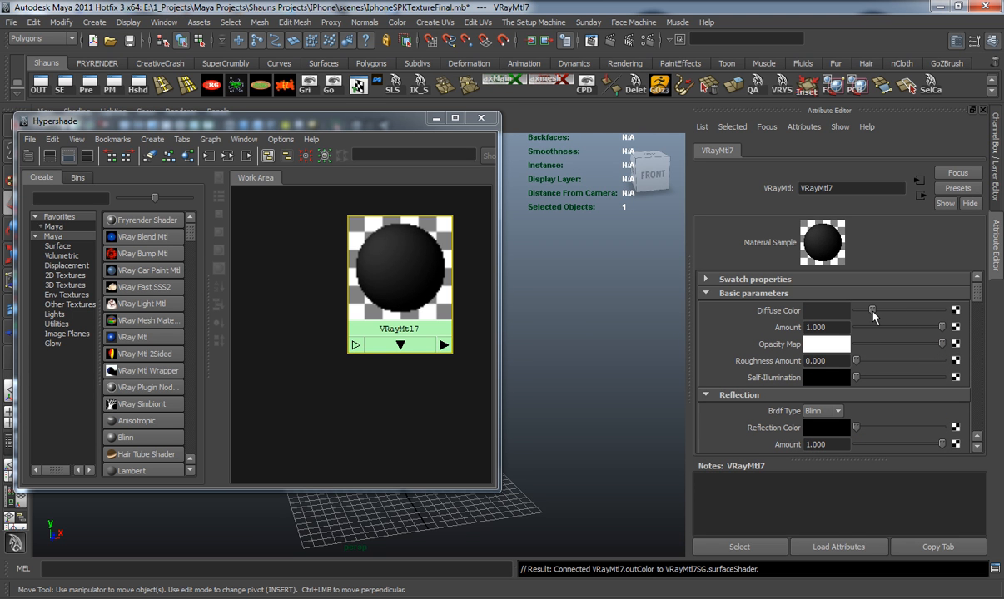
{"action": "scroll", "coordinate": [882, 389], "scroll_direction": "down", "scroll_amount": 2}
{"action": "left_click_drag", "start_coordinate": [857, 385], "coordinate": [871, 403]}
{"action": "scroll", "coordinate": [868, 406], "scroll_direction": "down", "scroll_amount": 3}
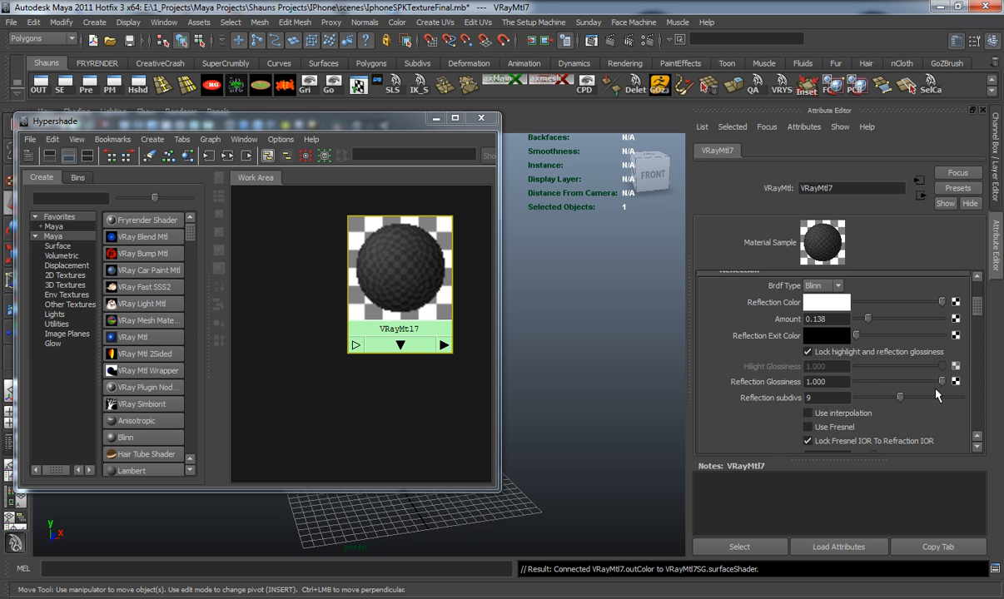
{"action": "mouse_move", "coordinate": [900, 398]}
{"action": "left_mouse_down"}
{"action": "mouse_move", "coordinate": [910, 385]}
{"action": "mouse_move", "coordinate": [900, 387]}
{"action": "left_mouse_up"}
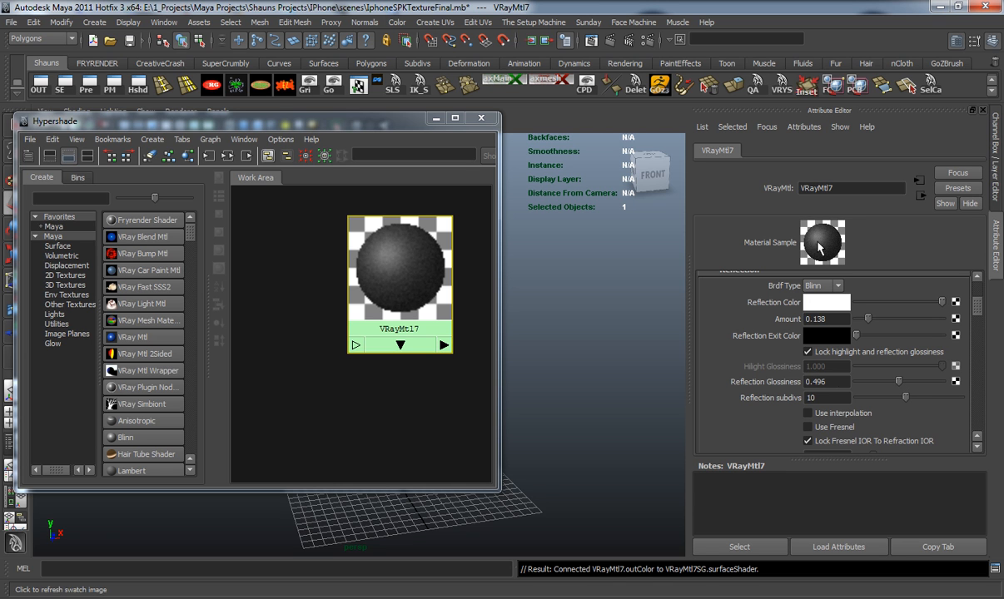
Move the Hypershade clear of the model and select the phone part that needs the dark glossy VRayMtl7
{"action": "left_click_drag", "start_coordinate": [393, 125], "coordinate": [105, 162]}
{"action": "left_click_drag", "start_coordinate": [350, 224], "coordinate": [359, 338], "text": "alt"}
{"action": "right_click_drag", "start_coordinate": [400, 278], "coordinate": [390, 457], "text": "alt"}
{"action": "middle_click_drag", "start_coordinate": [390, 458], "coordinate": [372, 337], "text": "alt"}
{"action": "right_click_drag", "start_coordinate": [372, 336], "coordinate": [389, 457], "text": "alt"}
{"action": "middle_click_drag", "start_coordinate": [388, 458], "coordinate": [379, 316], "text": "alt"}
{"action": "left_click", "coordinate": [345, 300]}
Assign VRayMtl7 to the selected phone part and clear the selection
{"action": "scroll", "coordinate": [423, 387], "scroll_direction": "down", "scroll_amount": 6}
{"action": "left_click_drag", "start_coordinate": [450, 412], "coordinate": [421, 340], "text": "alt"}
{"action": "scroll", "coordinate": [421, 340], "scroll_direction": "up", "scroll_amount": 5}
{"action": "middle_click_drag", "start_coordinate": [445, 354], "coordinate": [666, 483], "text": "alt"}
{"action": "left_click_drag", "start_coordinate": [387, 350], "coordinate": [233, 419], "text": "alt"}
{"action": "left_click_drag", "start_coordinate": [396, 421], "coordinate": [388, 371], "text": "alt"}
{"action": "right_click_drag", "start_coordinate": [108, 296], "coordinate": [101, 263]}
{"action": "scroll", "coordinate": [250, 325], "scroll_direction": "down", "scroll_amount": 5}
{"action": "left_click_drag", "start_coordinate": [268, 353], "coordinate": [324, 317], "text": "alt"}
{"action": "left_click", "coordinate": [246, 282]}
Empty the Hypershade work area and create a new VRay Mtl for the camera lenses
{"action": "scroll", "coordinate": [309, 331], "scroll_direction": "up", "scroll_amount": 4}
{"action": "middle_click_drag", "start_coordinate": [324, 317], "coordinate": [303, 402], "text": "alt"}
{"action": "scroll", "coordinate": [303, 401], "scroll_direction": "up", "scroll_amount": 8}
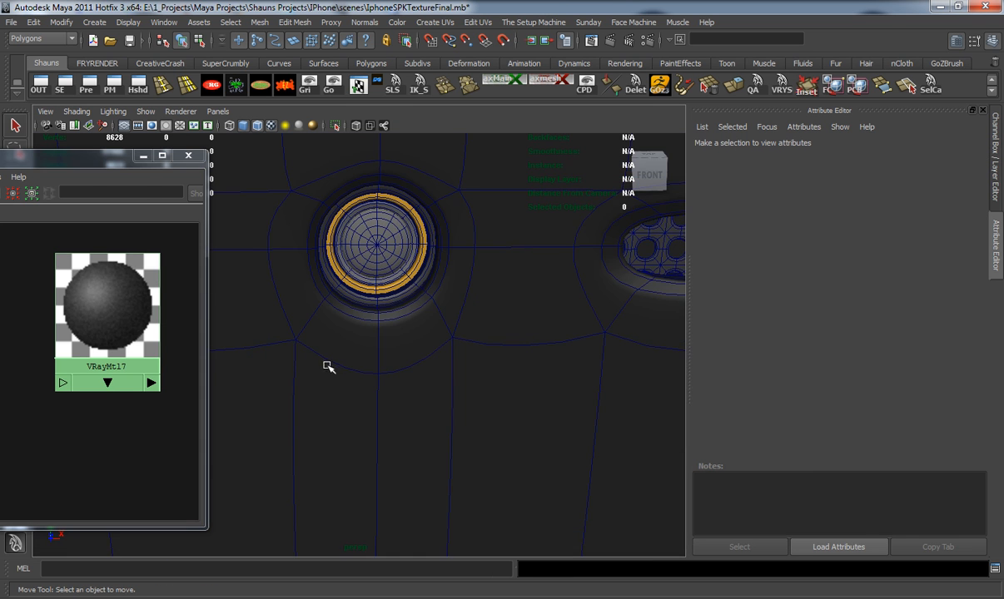
{"action": "middle_click_drag", "start_coordinate": [379, 282], "coordinate": [379, 224], "text": "alt"}
{"action": "scroll", "coordinate": [396, 373], "scroll_direction": "down", "scroll_amount": 10}
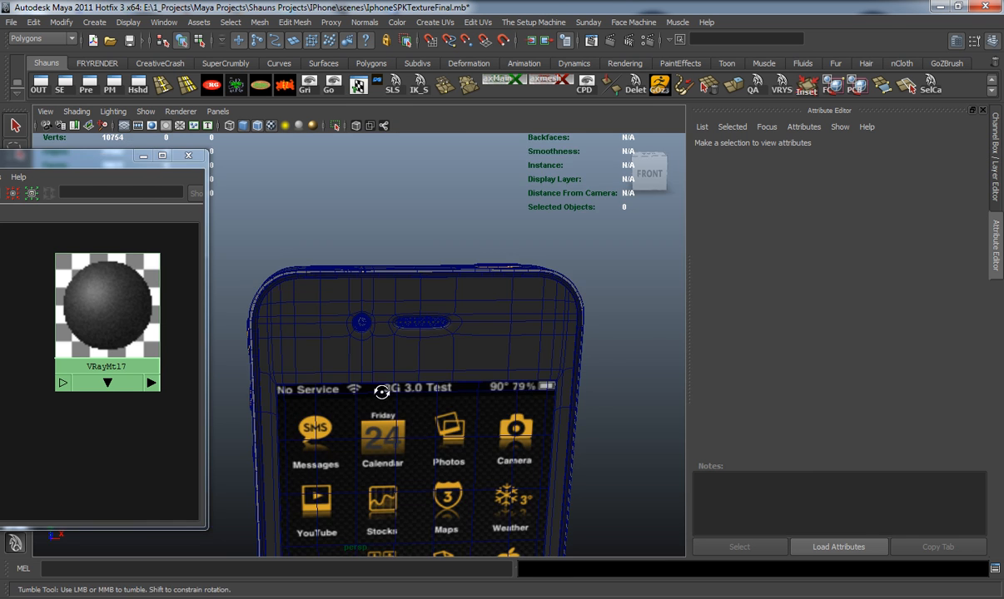
{"action": "left_click_drag", "start_coordinate": [88, 156], "coordinate": [364, 111]}
{"action": "left_click", "coordinate": [146, 140]}
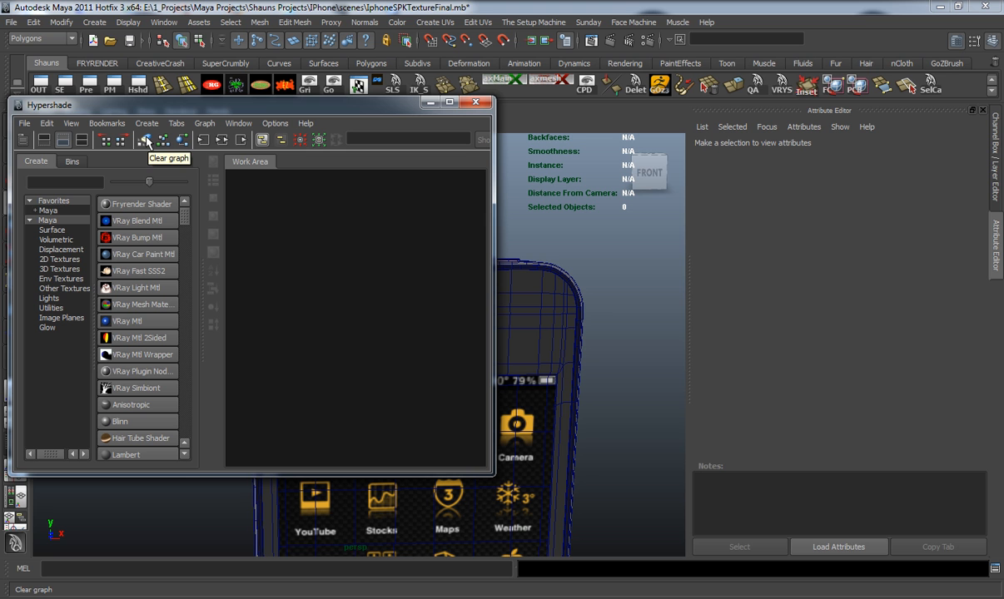
{"action": "left_click", "coordinate": [131, 321]}
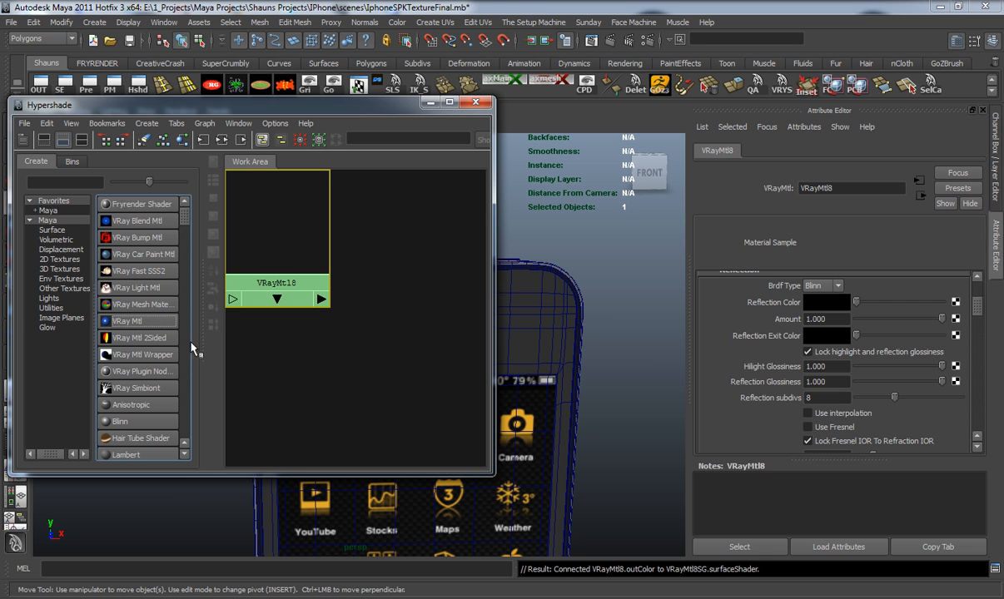
{"action": "left_click_drag", "start_coordinate": [297, 265], "coordinate": [352, 293]}
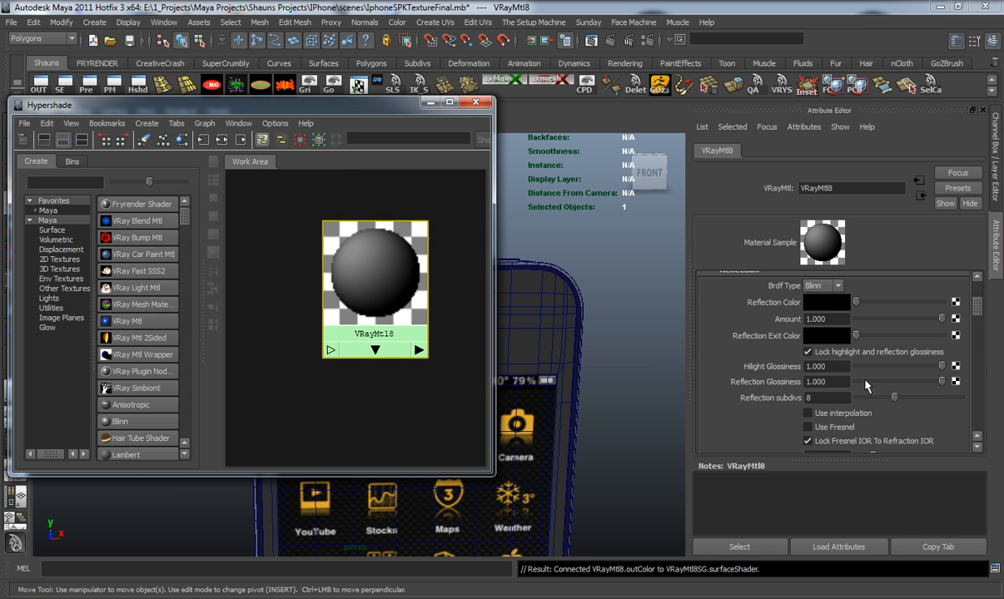
Set the lens material's refraction colour to full white
{"action": "scroll", "coordinate": [881, 363], "scroll_direction": "up", "scroll_amount": 1}
{"action": "scroll", "coordinate": [883, 363], "scroll_direction": "down", "scroll_amount": 3}
{"action": "scroll", "coordinate": [881, 364], "scroll_direction": "down", "scroll_amount": 6}
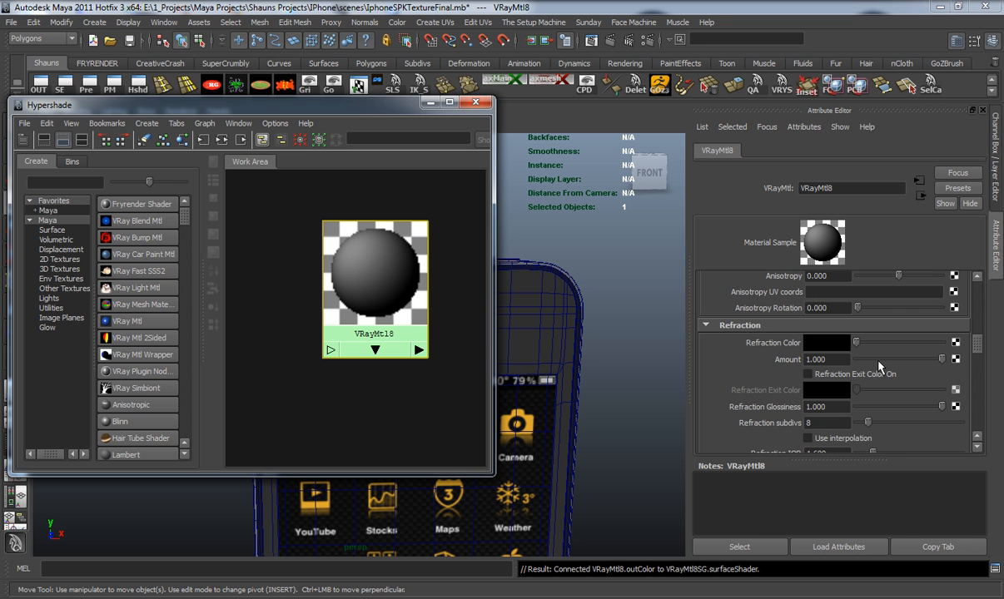
{"action": "left_click_drag", "start_coordinate": [856, 344], "coordinate": [968, 350]}
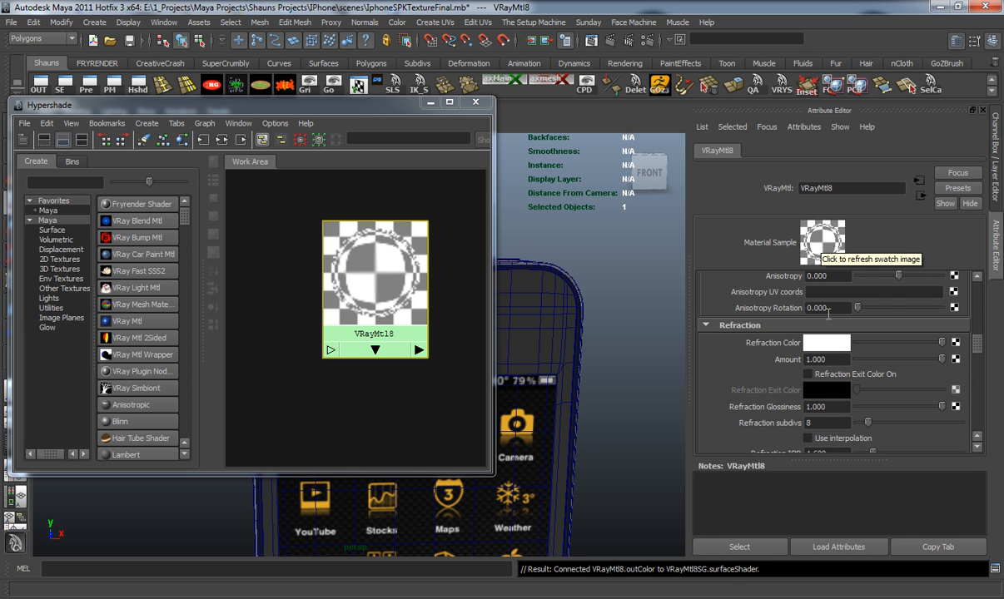
Tint the lens material's fog colour pale blue with hue 228, saturation 0.163 and value 0.980
{"action": "scroll", "coordinate": [855, 391], "scroll_direction": "down", "scroll_amount": 2}
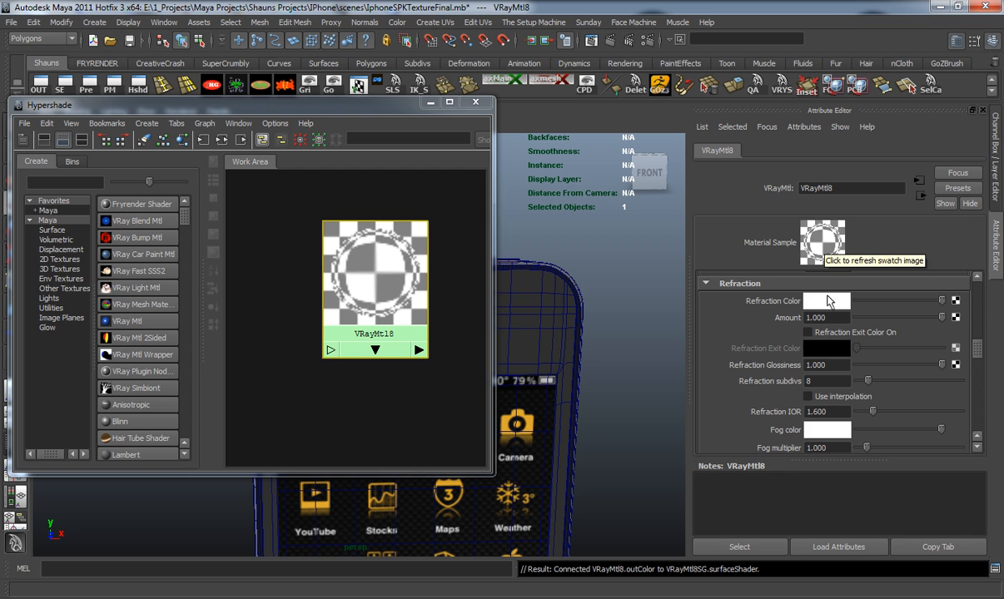
{"action": "scroll", "coordinate": [842, 345], "scroll_direction": "down", "scroll_amount": 2}
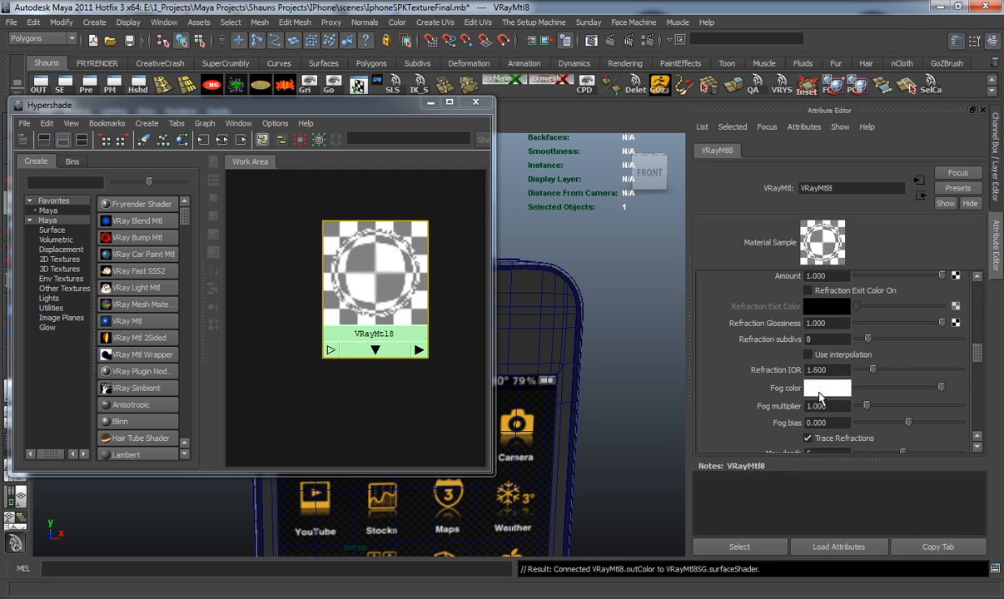
{"action": "left_click", "coordinate": [819, 389]}
{"action": "mouse_move", "coordinate": [908, 420]}
{"action": "left_mouse_down"}
{"action": "mouse_move", "coordinate": [936, 393]}
{"action": "mouse_move", "coordinate": [933, 405]}
{"action": "left_mouse_up"}
{"action": "left_click", "coordinate": [939, 443]}
{"action": "left_click", "coordinate": [866, 443]}
{"action": "left_click_drag", "start_coordinate": [842, 432], "coordinate": [762, 436]}
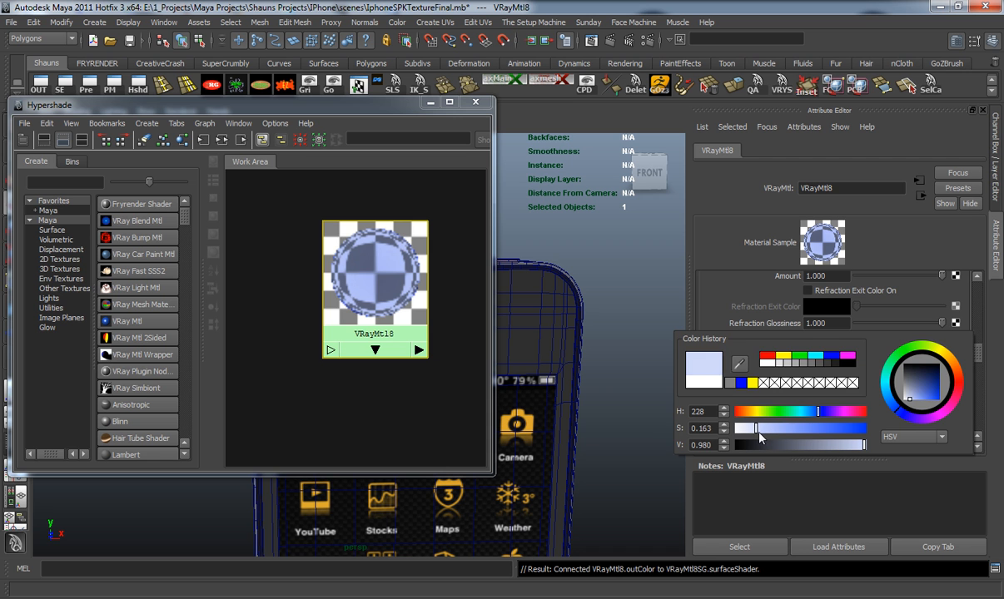
Select the front camera lens sphere and the two rear lens spheres, and assign the blue-tinted VRayMtl8 to them
{"action": "left_click_drag", "start_coordinate": [372, 114], "coordinate": [130, 132]}
{"action": "scroll", "coordinate": [386, 354], "scroll_direction": "up", "scroll_amount": 5}
{"action": "scroll", "coordinate": [385, 354], "scroll_direction": "up", "scroll_amount": 5}
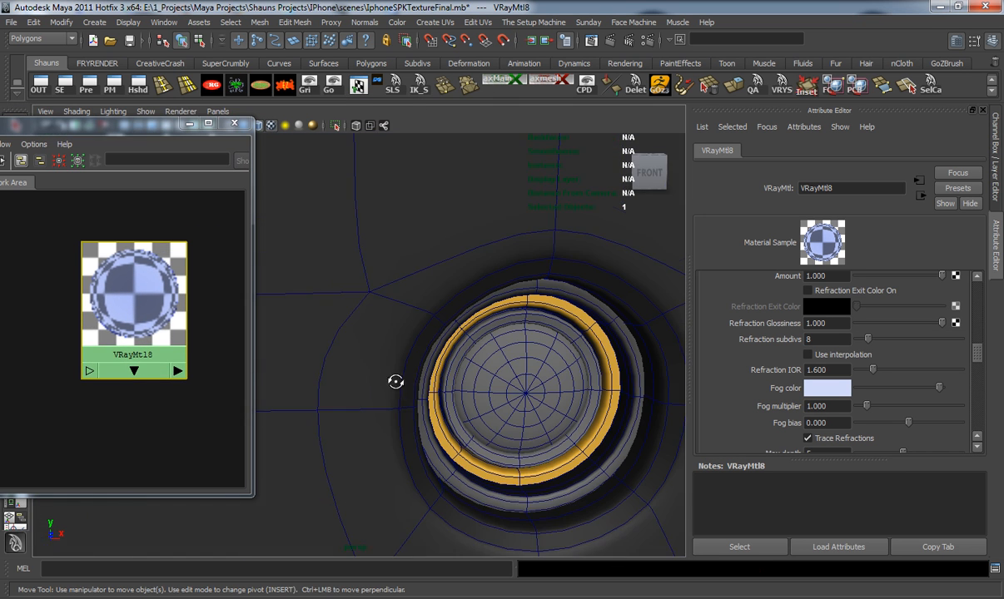
{"action": "left_click", "coordinate": [463, 343]}
{"action": "scroll", "coordinate": [472, 413], "scroll_direction": "down", "scroll_amount": 5}
{"action": "left_click_drag", "start_coordinate": [472, 413], "coordinate": [413, 440], "text": "alt"}
{"action": "scroll", "coordinate": [413, 440], "scroll_direction": "up", "scroll_amount": 5}
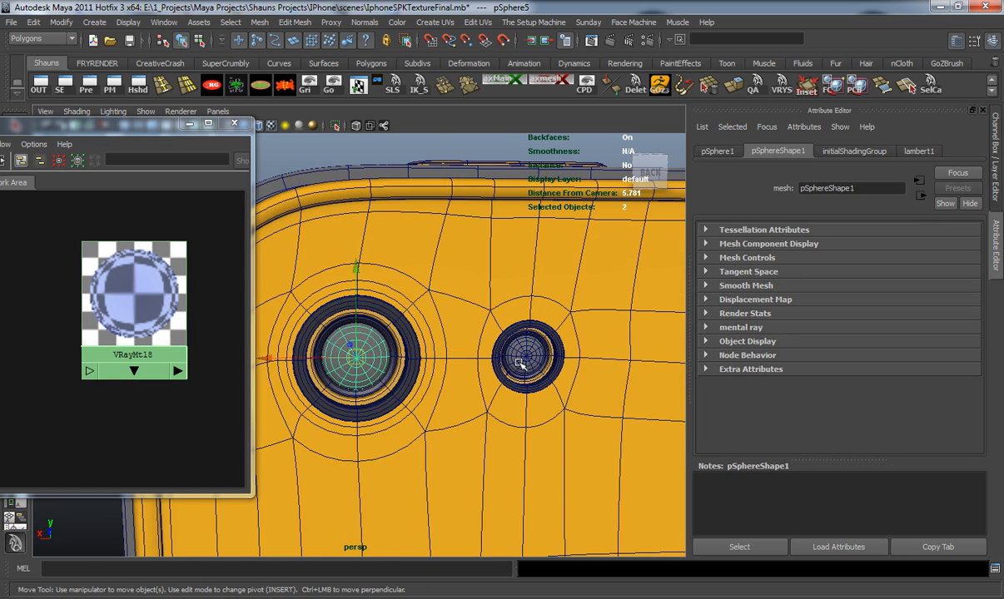
{"action": "scroll", "coordinate": [457, 405], "scroll_direction": "down", "scroll_amount": 5}
{"action": "left_click_drag", "start_coordinate": [457, 405], "coordinate": [532, 412], "text": "alt"}
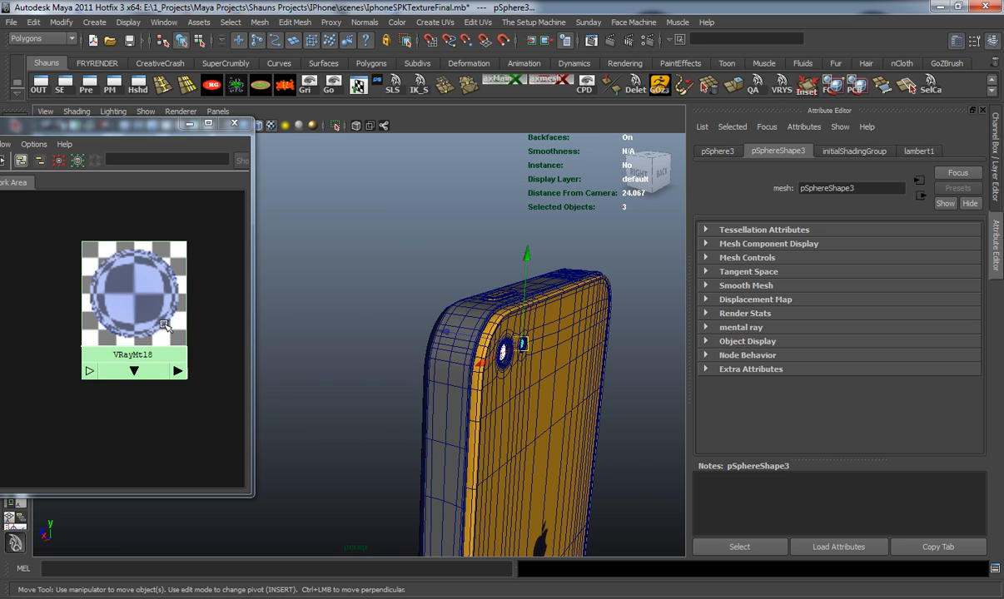
{"action": "right_click", "coordinate": [139, 298]}
{"action": "left_click", "coordinate": [390, 314]}
Examine the phone's rear camera area and its front camera and earpiece for parts still lacking a material
{"action": "scroll", "coordinate": [417, 381], "scroll_direction": "up", "scroll_amount": 5}
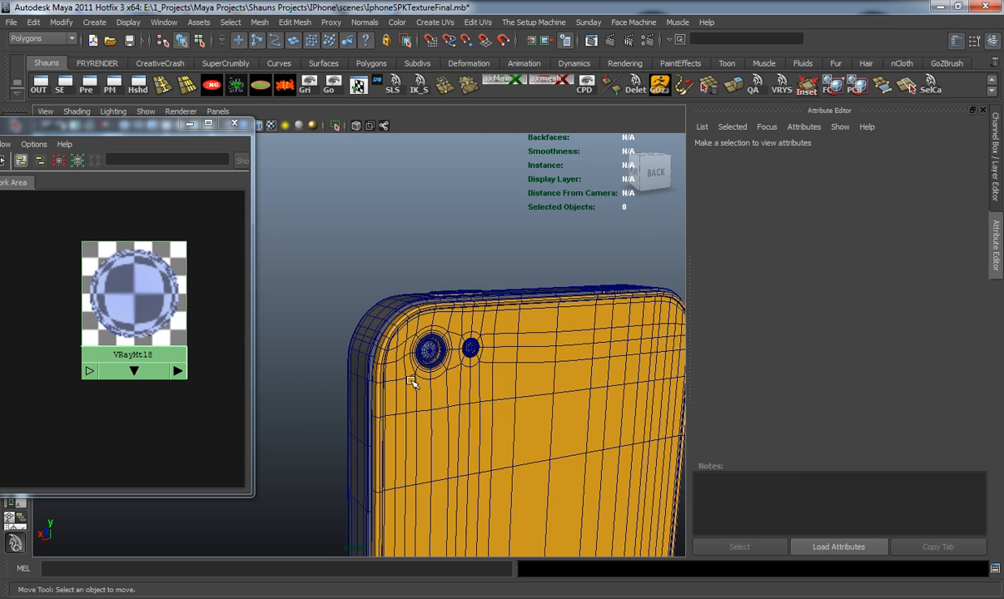
{"action": "scroll", "coordinate": [421, 379], "scroll_direction": "down", "scroll_amount": 3}
{"action": "left_click_drag", "start_coordinate": [410, 376], "coordinate": [638, 397], "text": "alt"}
{"action": "left_click_drag", "start_coordinate": [316, 386], "coordinate": [385, 383], "text": "alt"}
{"action": "middle_click_drag", "start_coordinate": [386, 383], "coordinate": [446, 363], "text": "alt"}
{"action": "left_click_drag", "start_coordinate": [446, 363], "coordinate": [470, 363], "text": "alt"}
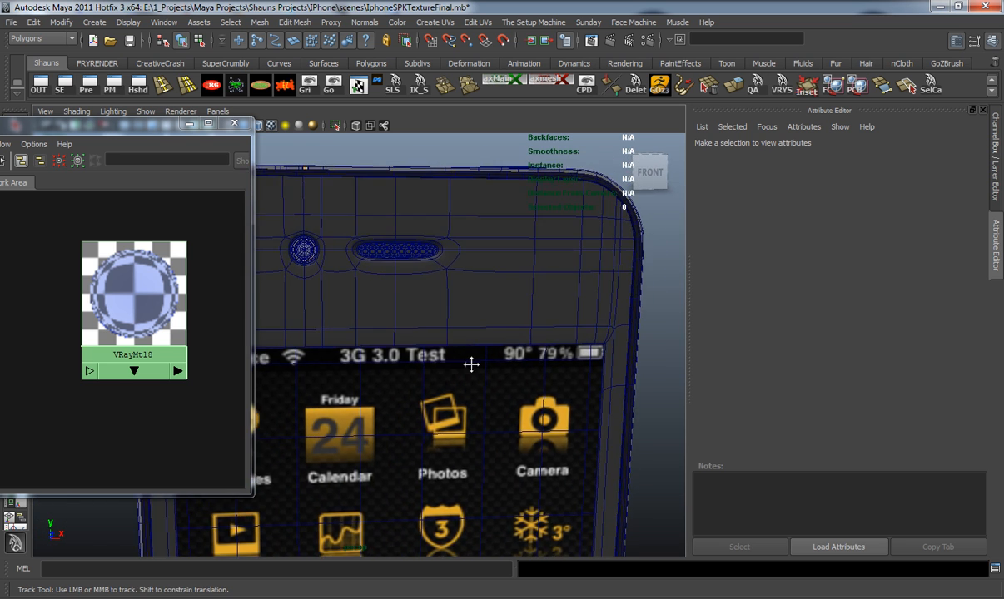
{"action": "middle_click_drag", "start_coordinate": [470, 363], "coordinate": [496, 372], "text": "alt"}
{"action": "scroll", "coordinate": [499, 373], "scroll_direction": "up", "scroll_amount": 3}
{"action": "scroll", "coordinate": [491, 363], "scroll_direction": "up", "scroll_amount": 2}
{"action": "scroll", "coordinate": [482, 352], "scroll_direction": "down", "scroll_amount": 8}
{"action": "left_click_drag", "start_coordinate": [467, 369], "coordinate": [449, 391], "text": "alt"}
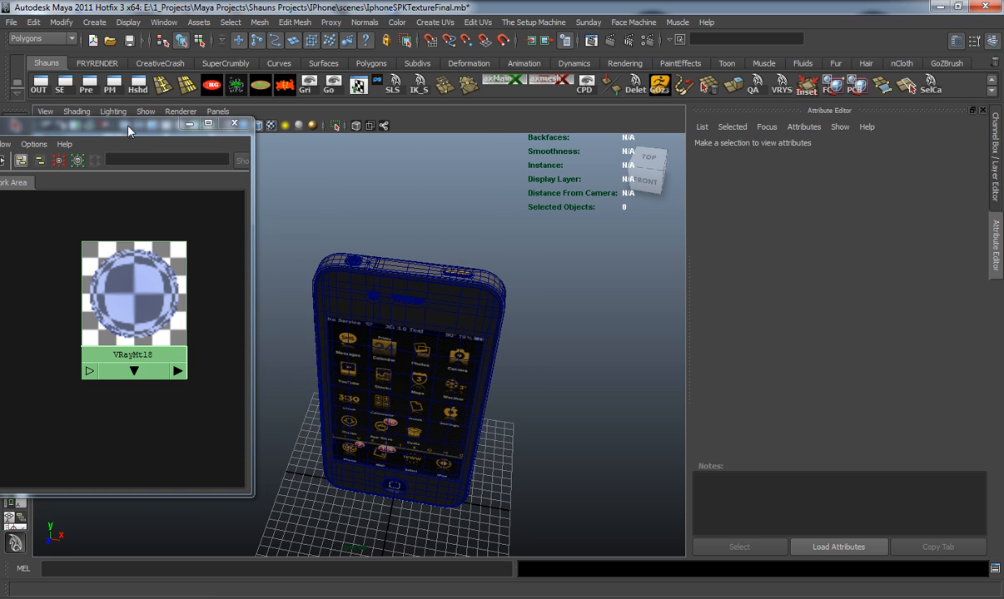
Create another VRay Mtl beside the blue lens material and set its refraction colour to full white
{"action": "left_click_drag", "start_coordinate": [120, 121], "coordinate": [348, 76]}
{"action": "left_click", "coordinate": [128, 295]}
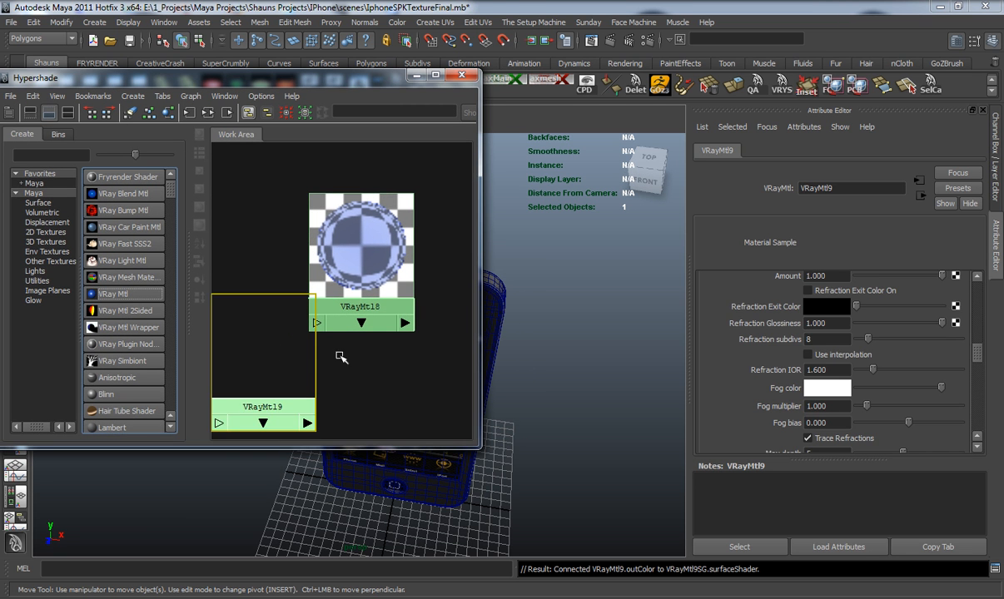
{"action": "left_click_drag", "start_coordinate": [287, 336], "coordinate": [400, 352]}
{"action": "scroll", "coordinate": [922, 376], "scroll_direction": "up", "scroll_amount": 3}
{"action": "scroll", "coordinate": [888, 387], "scroll_direction": "down", "scroll_amount": 1}
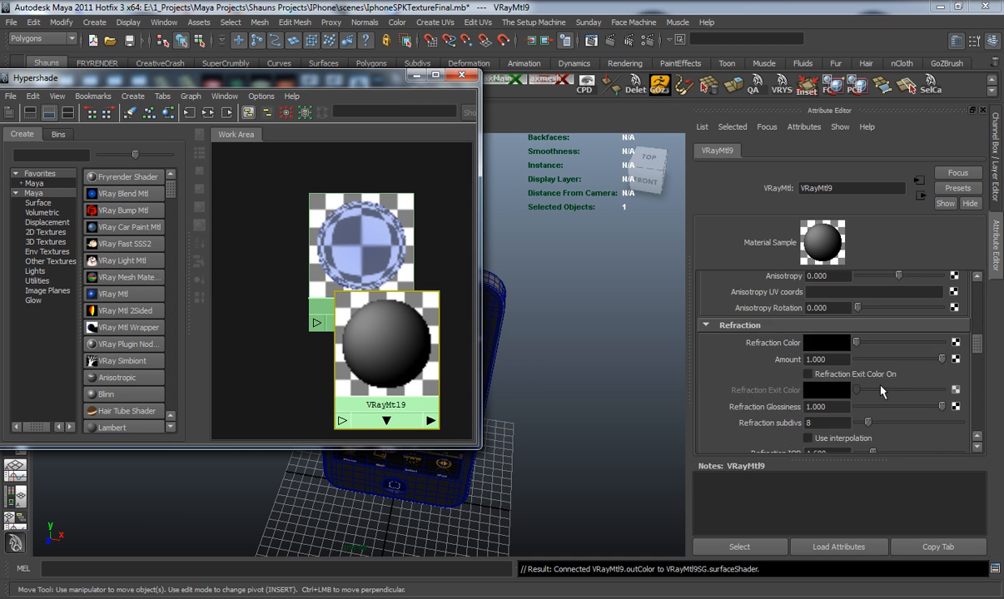
{"action": "left_click_drag", "start_coordinate": [881, 343], "coordinate": [947, 342]}
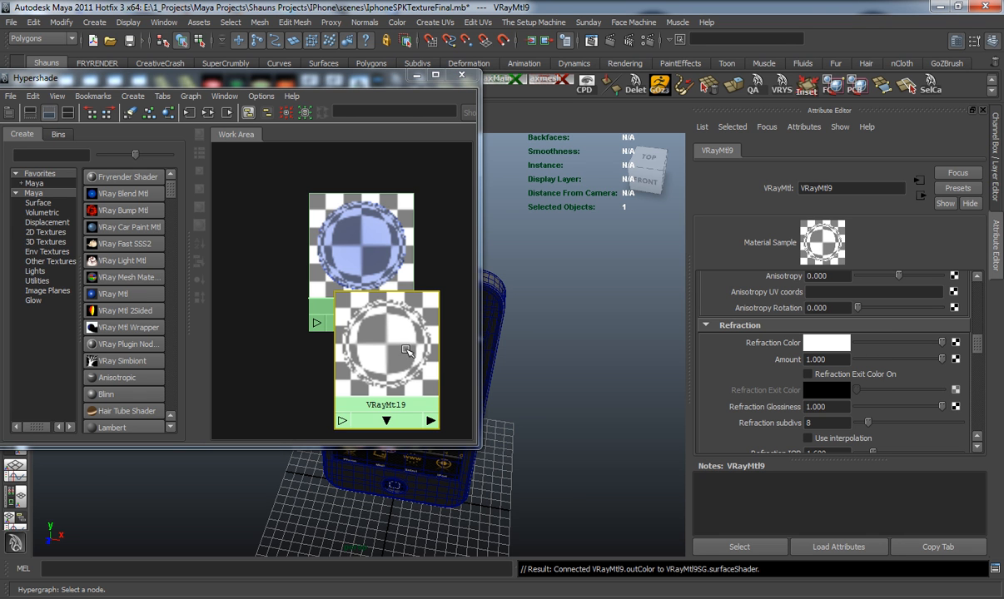
Give the clear VRayMtl9 a white reflection colour with an amount of 0.228
{"action": "scroll", "coordinate": [880, 372], "scroll_direction": "down", "scroll_amount": 2}
{"action": "scroll", "coordinate": [887, 375], "scroll_direction": "up", "scroll_amount": 5}
{"action": "scroll", "coordinate": [835, 346], "scroll_direction": "up", "scroll_amount": 5}
{"action": "left_click_drag", "start_coordinate": [856, 344], "coordinate": [886, 362]}
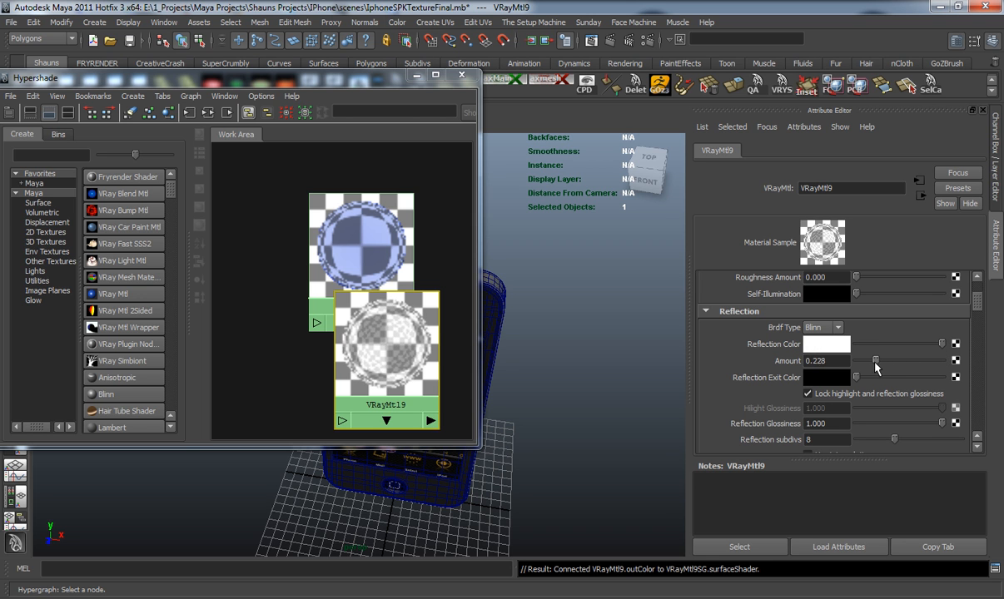
Make the glass display layer visible and select the GlassandScreenBackup_glass mesh
{"action": "left_click_drag", "start_coordinate": [339, 80], "coordinate": [170, 106]}
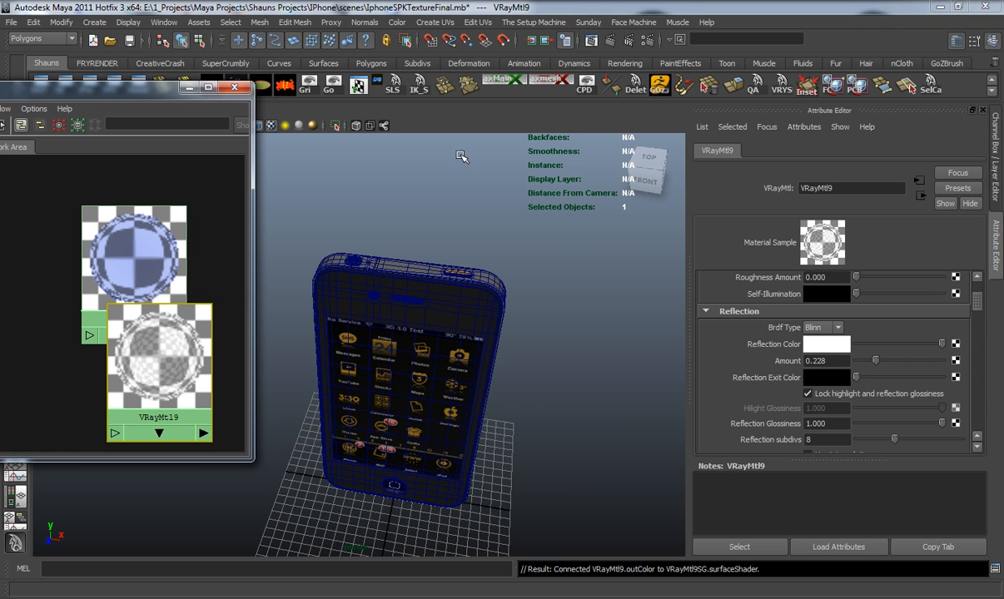
{"action": "left_click", "coordinate": [991, 42]}
{"action": "left_click", "coordinate": [845, 422]}
{"action": "left_click_drag", "start_coordinate": [676, 404], "coordinate": [442, 380], "text": "alt"}
{"action": "left_click", "coordinate": [540, 380]}
{"action": "scroll", "coordinate": [432, 379], "scroll_direction": "up", "scroll_amount": 6}
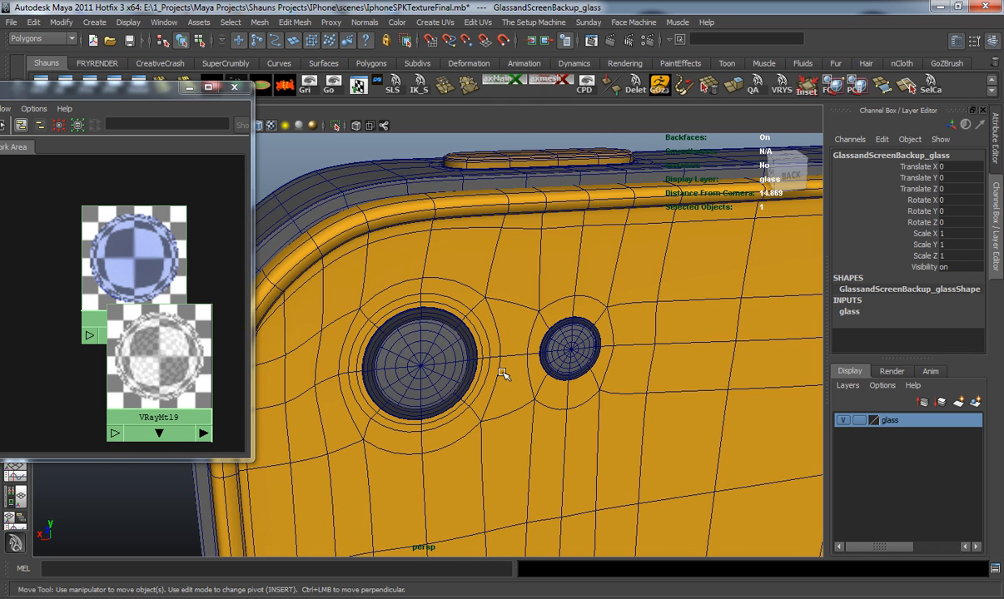
Assign the clear VRayMtl9 to the glass covers over the rear camera and the flash, and clear the selection
{"action": "left_click", "coordinate": [433, 368]}
{"action": "left_click", "coordinate": [550, 329], "text": "shift"}
{"action": "right_click_drag", "start_coordinate": [150, 355], "coordinate": [148, 299]}
{"action": "scroll", "coordinate": [354, 360], "scroll_direction": "down", "scroll_amount": 7}
{"action": "left_click_drag", "start_coordinate": [354, 360], "coordinate": [333, 366], "text": "alt"}
{"action": "left_click", "coordinate": [578, 375]}
{"action": "mouse_move", "coordinate": [441, 367]}
{"action": "middle_mouse_down", "text": "alt"}
{"action": "mouse_move", "coordinate": [454, 371]}
{"action": "mouse_move", "coordinate": [451, 385]}
{"action": "middle_mouse_up", "text": "alt"}
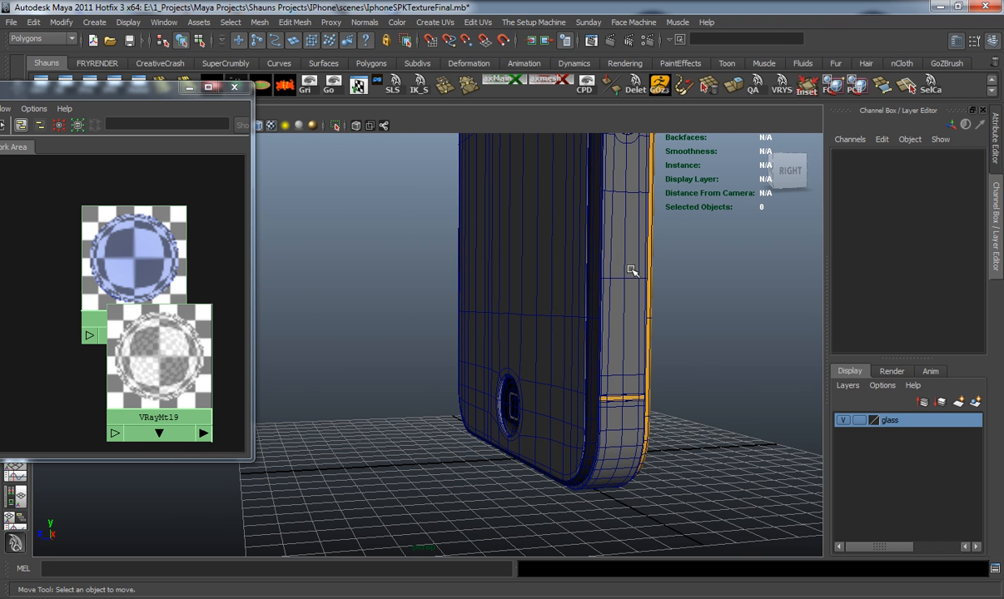
Create a new VRay Mtl in an emptied Hypershade work area and set its diffuse colour to dark grey
{"action": "left_click_drag", "start_coordinate": [189, 95], "coordinate": [532, 88]}
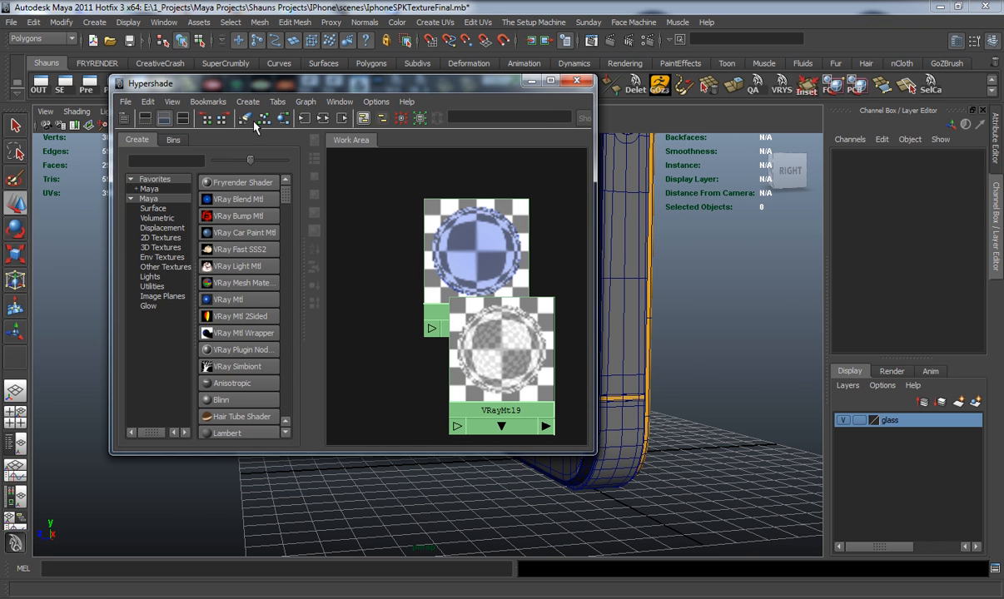
{"action": "left_click", "coordinate": [246, 120]}
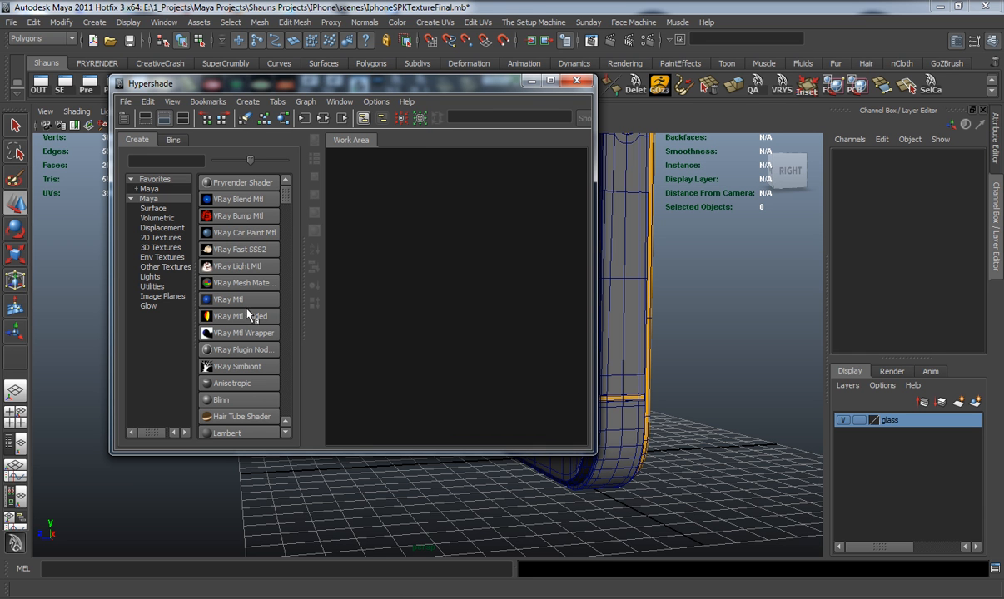
{"action": "left_click", "coordinate": [242, 299]}
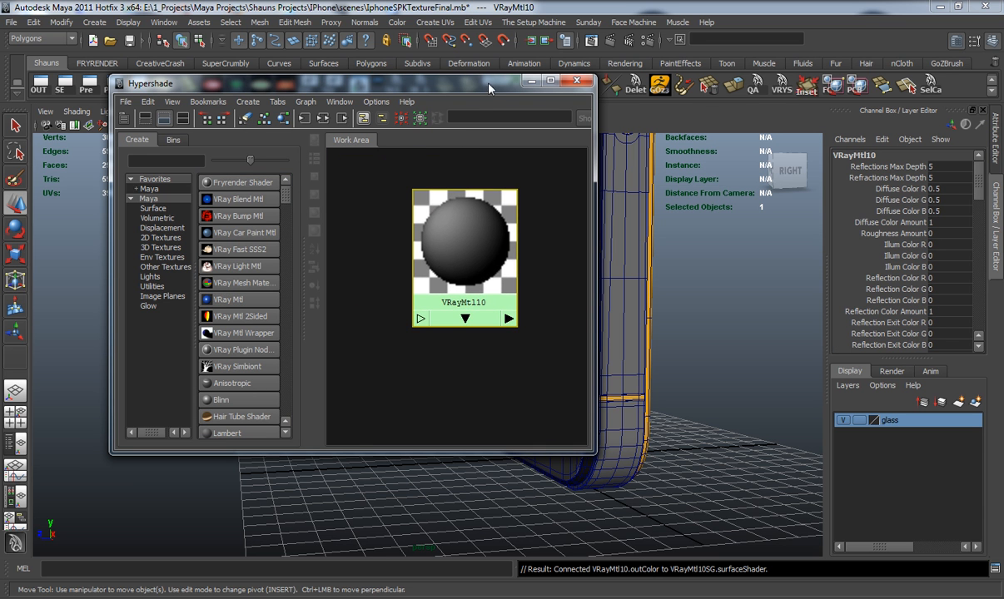
{"action": "left_click_drag", "start_coordinate": [487, 82], "coordinate": [338, 108]}
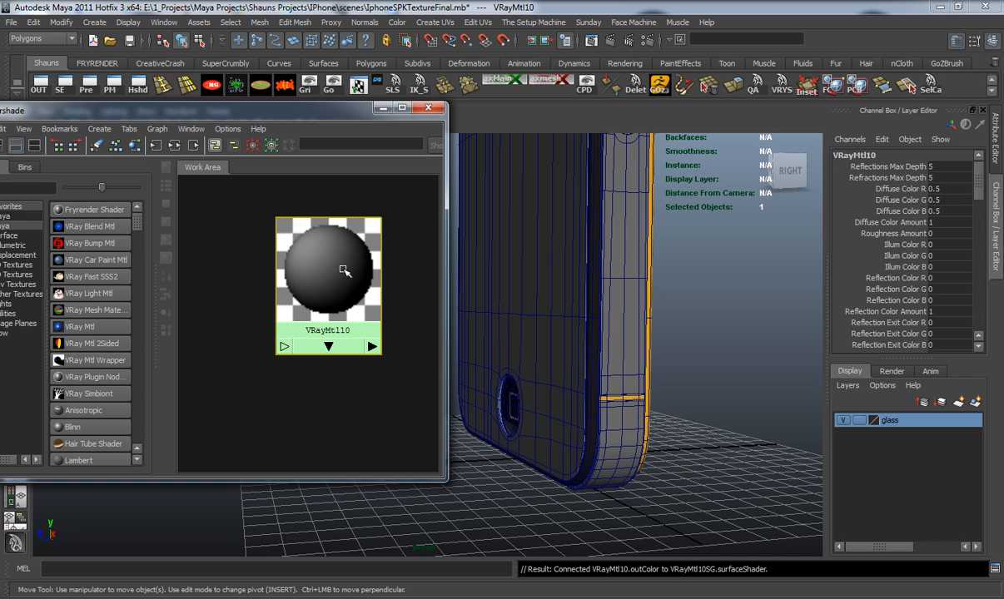
{"action": "double_click", "coordinate": [343, 270]}
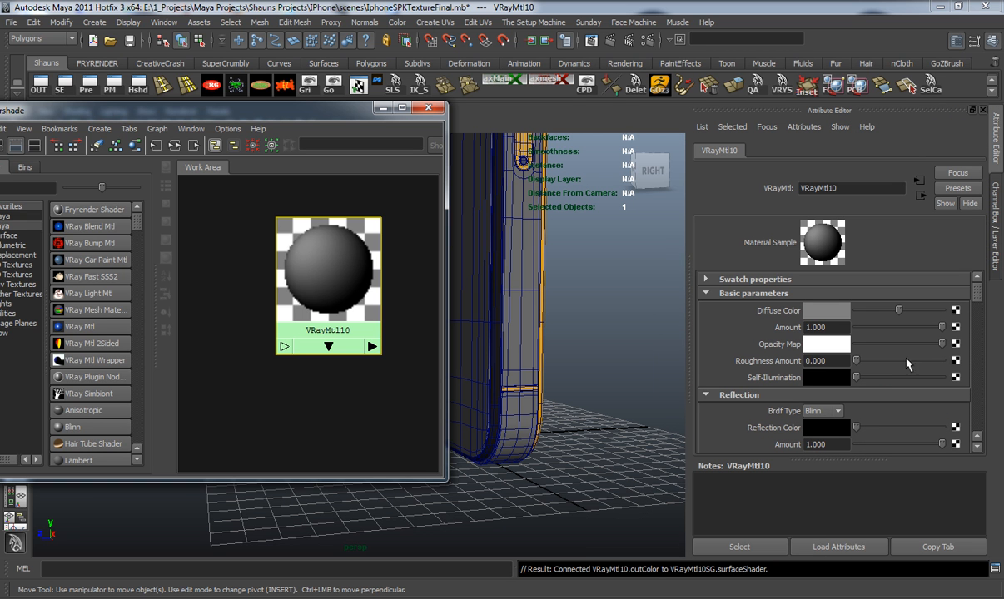
{"action": "left_click_drag", "start_coordinate": [897, 311], "coordinate": [882, 312]}
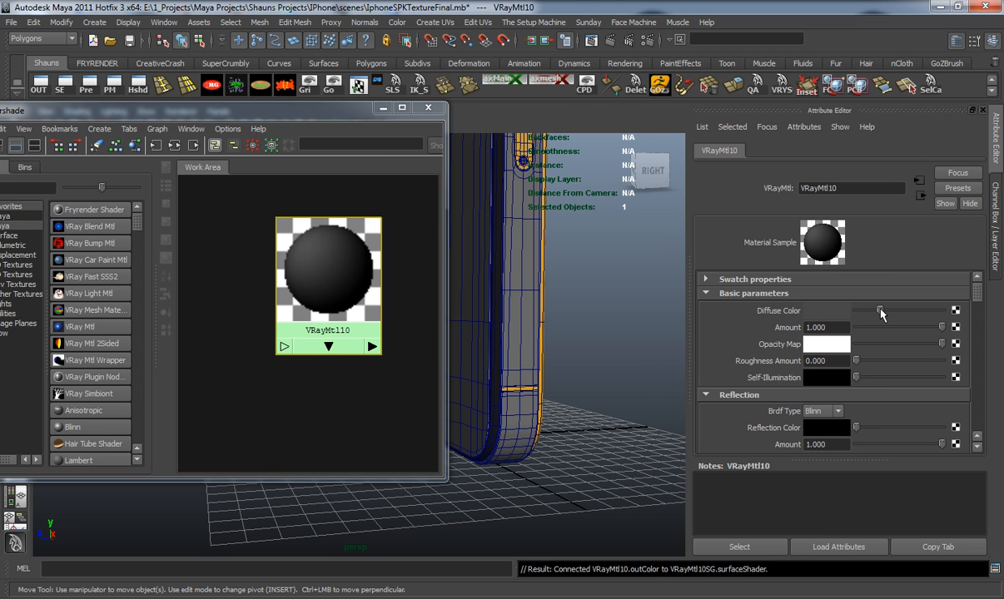
{"action": "scroll", "coordinate": [872, 358], "scroll_direction": "down", "scroll_amount": 2}
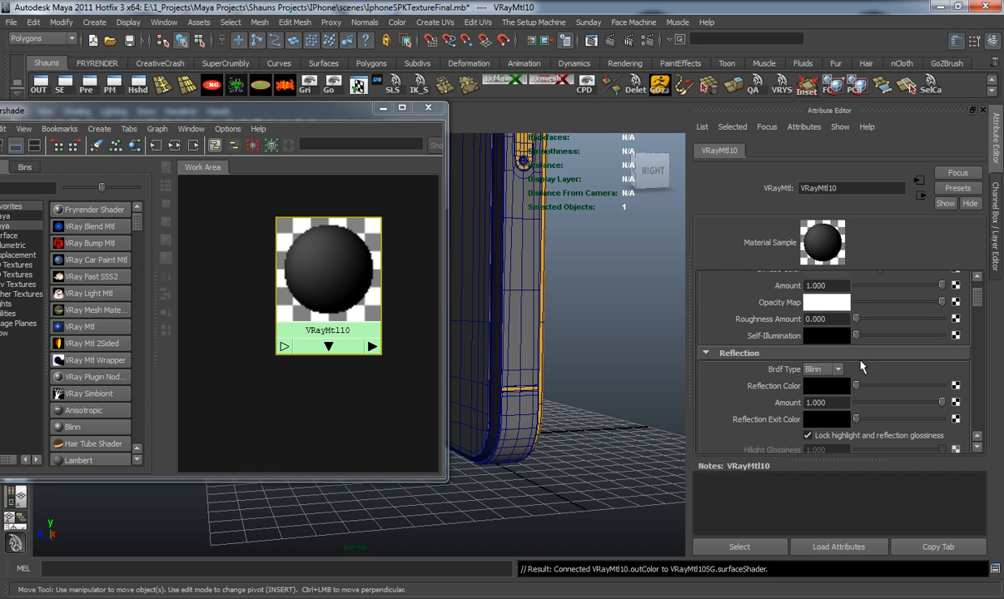
Create a File texture next to VRayMtl10 in the work area and load BaseYellow.jpg into it
{"action": "left_click", "coordinate": [291, 270]}
{"action": "left_click_drag", "start_coordinate": [322, 275], "coordinate": [345, 262]}
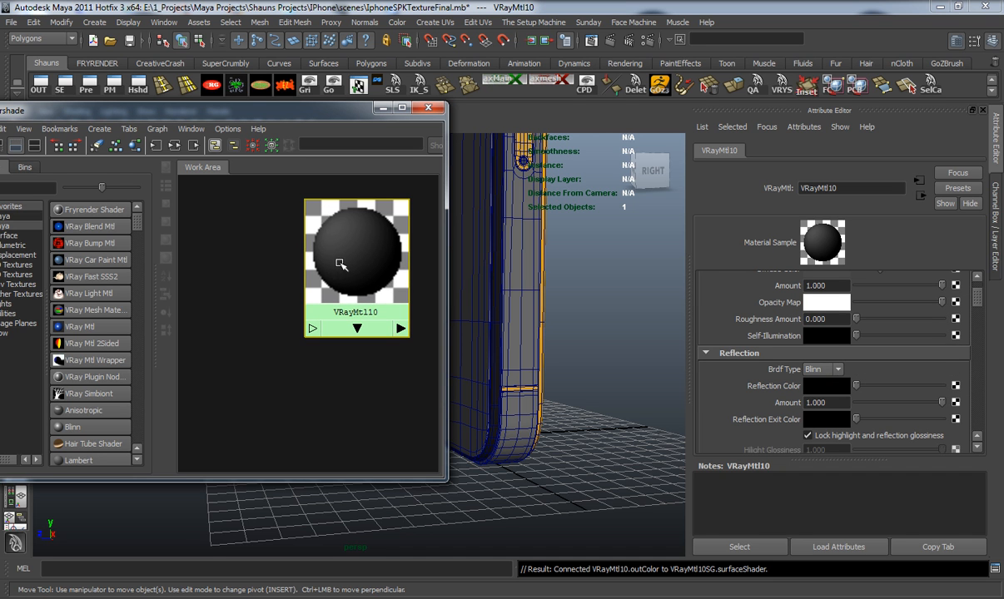
{"action": "scroll", "coordinate": [98, 369], "scroll_direction": "down", "scroll_amount": 3}
{"action": "scroll", "coordinate": [98, 369], "scroll_direction": "down", "scroll_amount": 5}
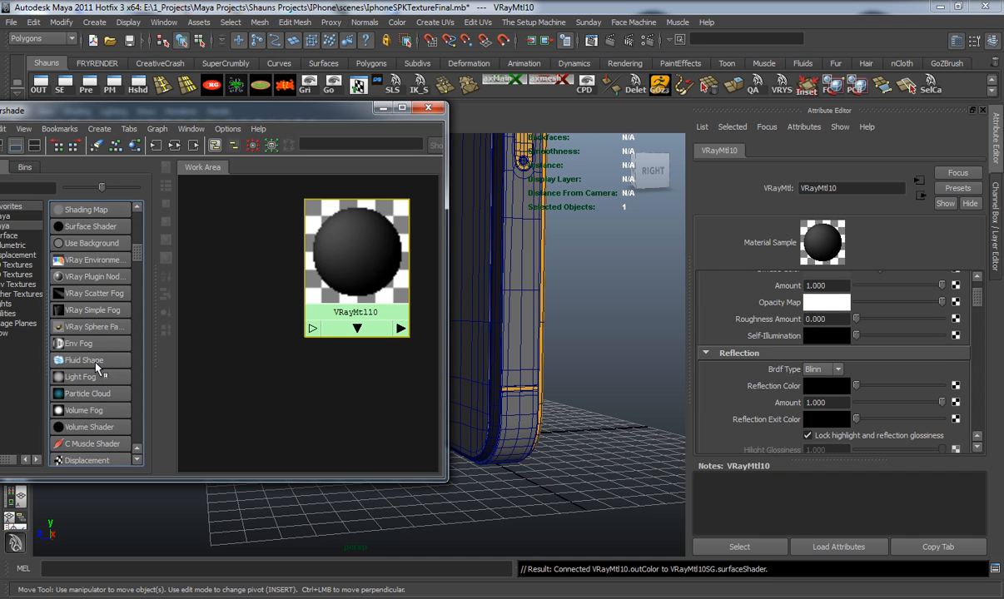
{"action": "left_click", "coordinate": [74, 361]}
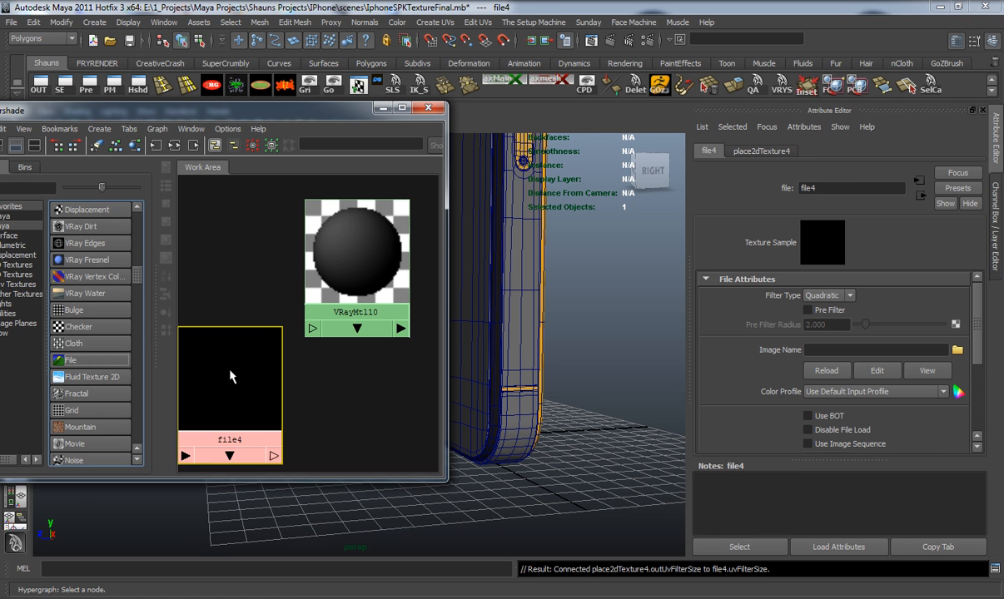
{"action": "left_click", "coordinate": [956, 351]}
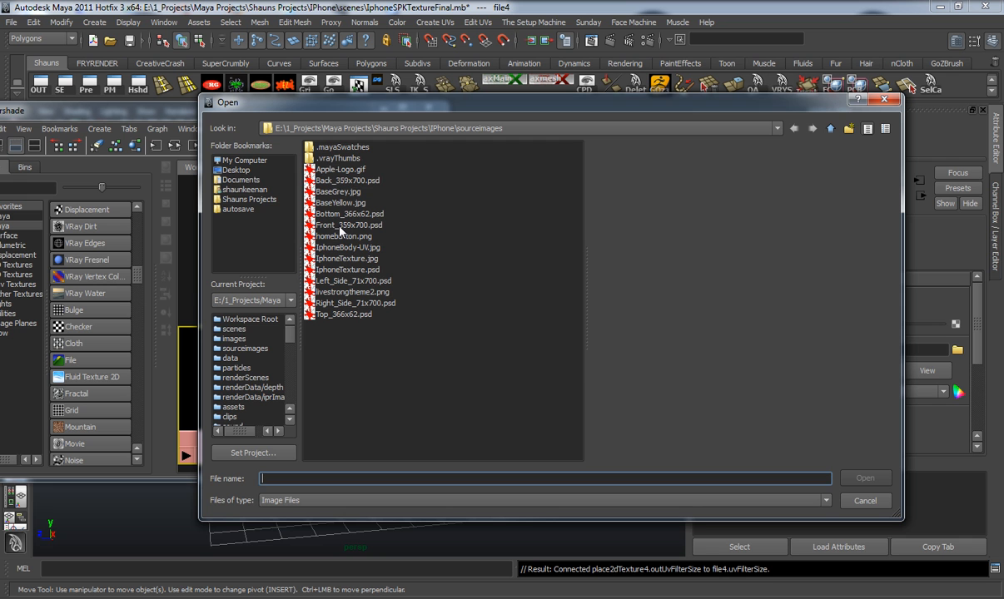
{"action": "left_click", "coordinate": [339, 204]}
{"action": "left_click", "coordinate": [864, 478]}
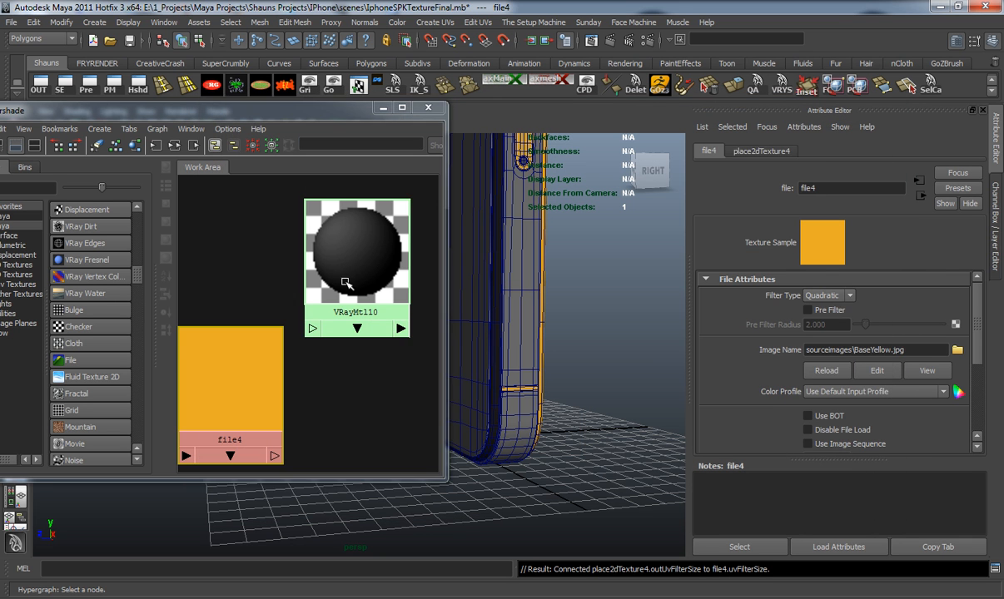
Sample the yellow of the file texture as VRayMtl10's diffuse colour, and delete the file and placement nodes
{"action": "left_click", "coordinate": [353, 286]}
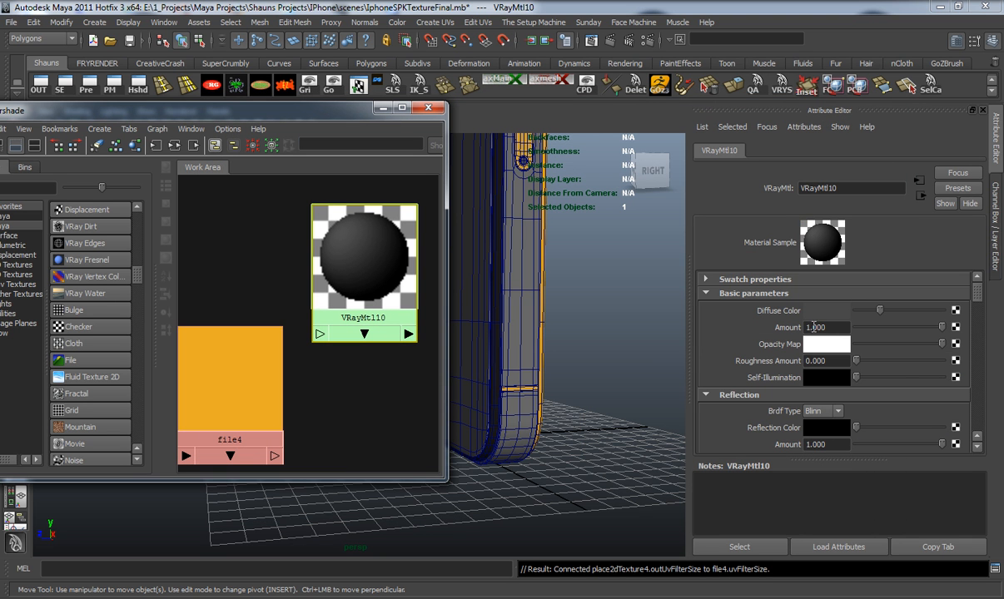
{"action": "left_click", "coordinate": [823, 313]}
{"action": "left_click", "coordinate": [766, 283]}
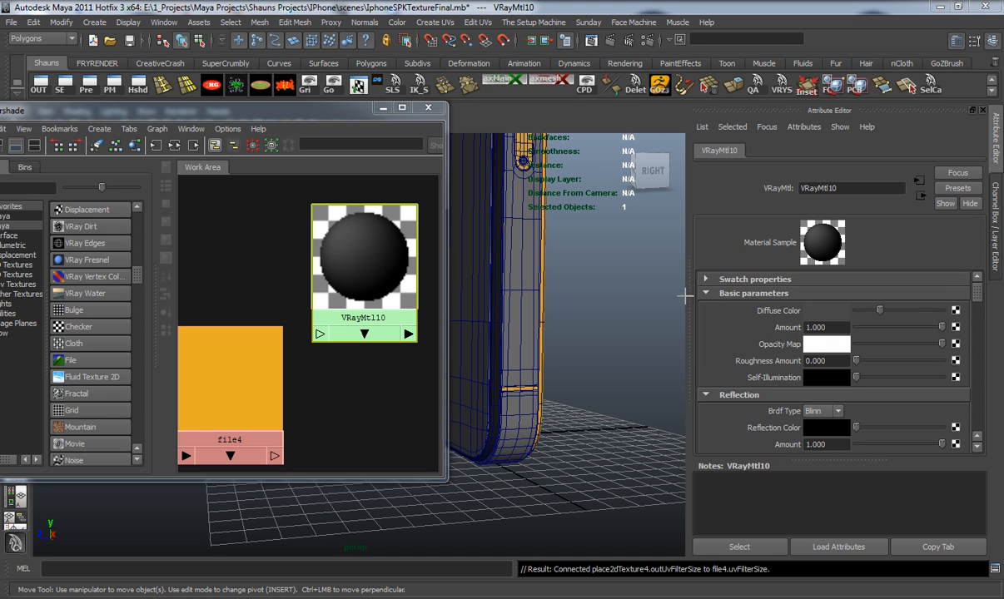
{"action": "left_click", "coordinate": [236, 362]}
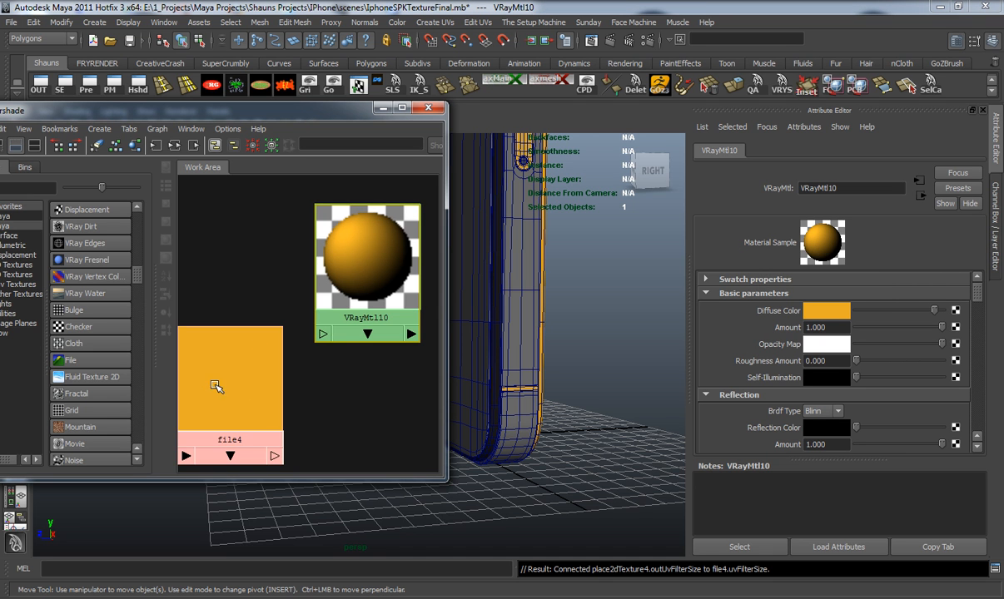
{"action": "scroll", "coordinate": [305, 387], "scroll_direction": "down", "scroll_amount": 2}
{"action": "scroll", "coordinate": [305, 388], "scroll_direction": "down", "scroll_amount": 1}
{"action": "left_click_drag", "start_coordinate": [186, 280], "coordinate": [271, 416]}
{"action": "key", "text": "Delete"}
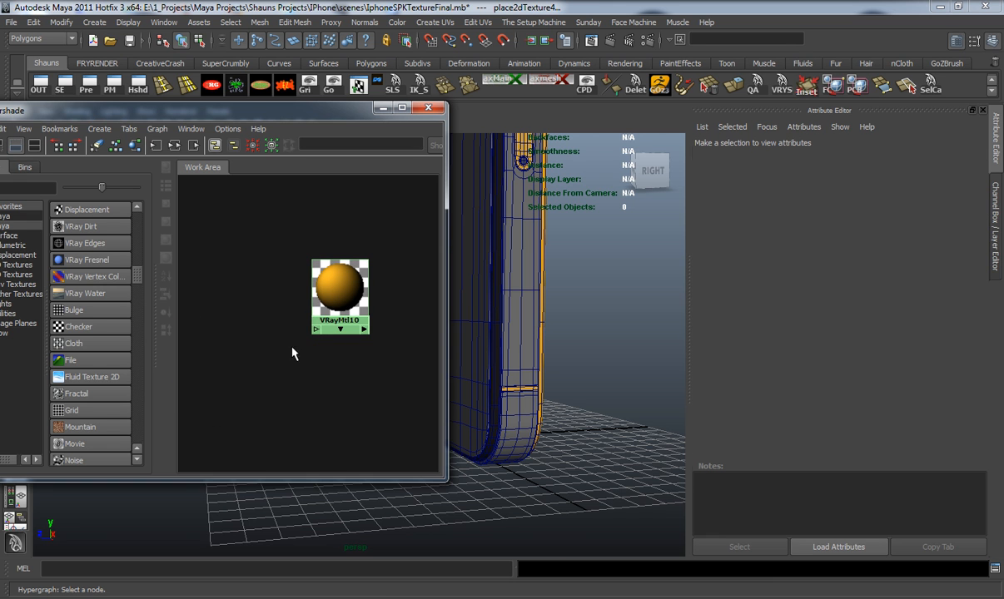
{"action": "scroll", "coordinate": [337, 302], "scroll_direction": "up", "scroll_amount": 2}
{"action": "scroll", "coordinate": [337, 302], "scroll_direction": "up", "scroll_amount": 2}
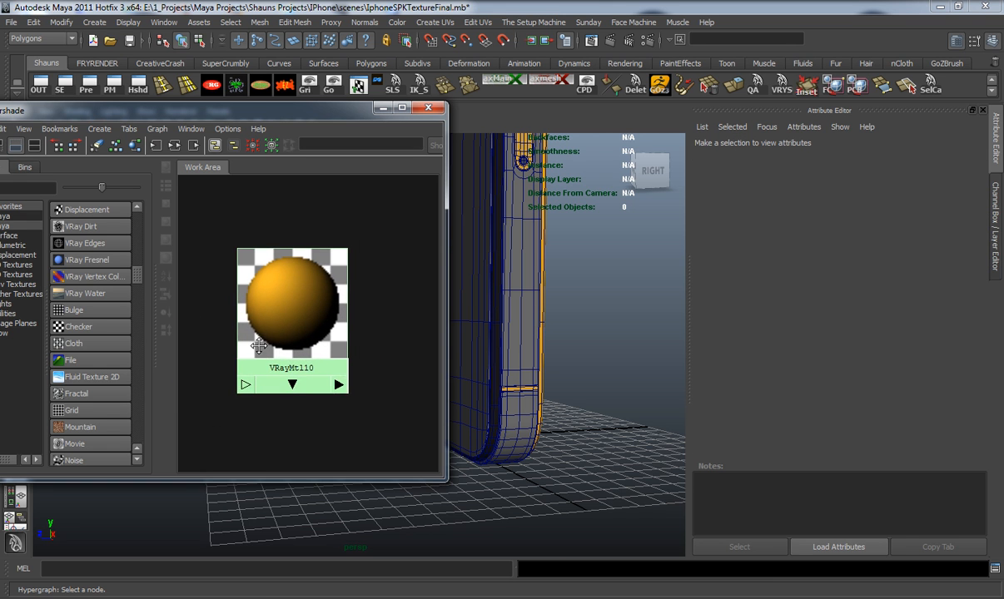
Give VRayMtl10 a white reflection colour with an amount of 0.488
{"action": "left_click", "coordinate": [287, 325]}
{"action": "left_click_drag", "start_coordinate": [854, 428], "coordinate": [903, 445]}
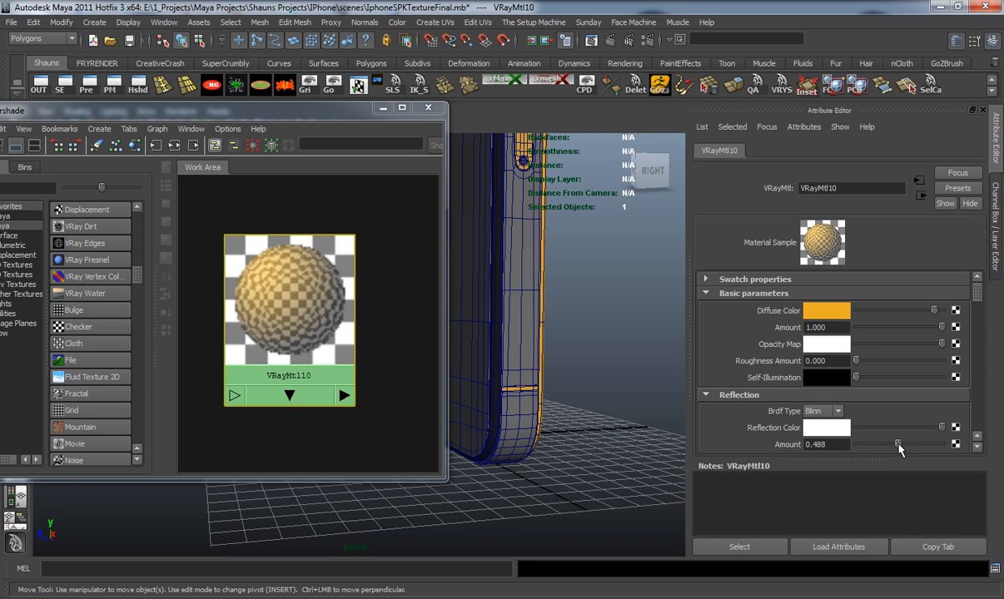
{"action": "scroll", "coordinate": [870, 420], "scroll_direction": "down", "scroll_amount": 2}
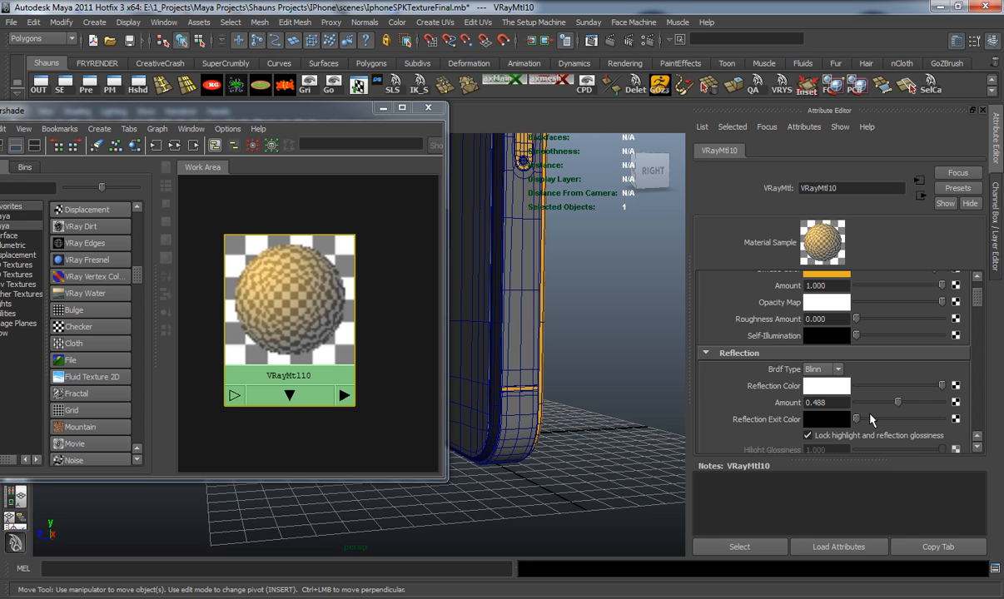
{"action": "scroll", "coordinate": [874, 379], "scroll_direction": "up", "scroll_amount": 2}
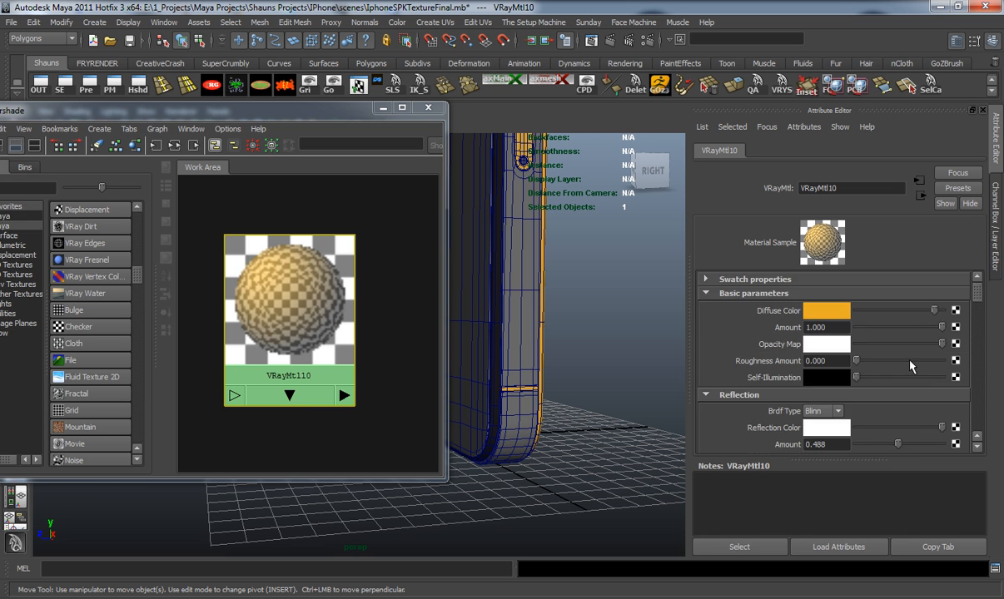
Set VRayMtl10's diffuse colour back to a neutral dark grey
{"action": "left_click_drag", "start_coordinate": [932, 311], "coordinate": [873, 313]}
{"action": "left_click", "coordinate": [832, 313]}
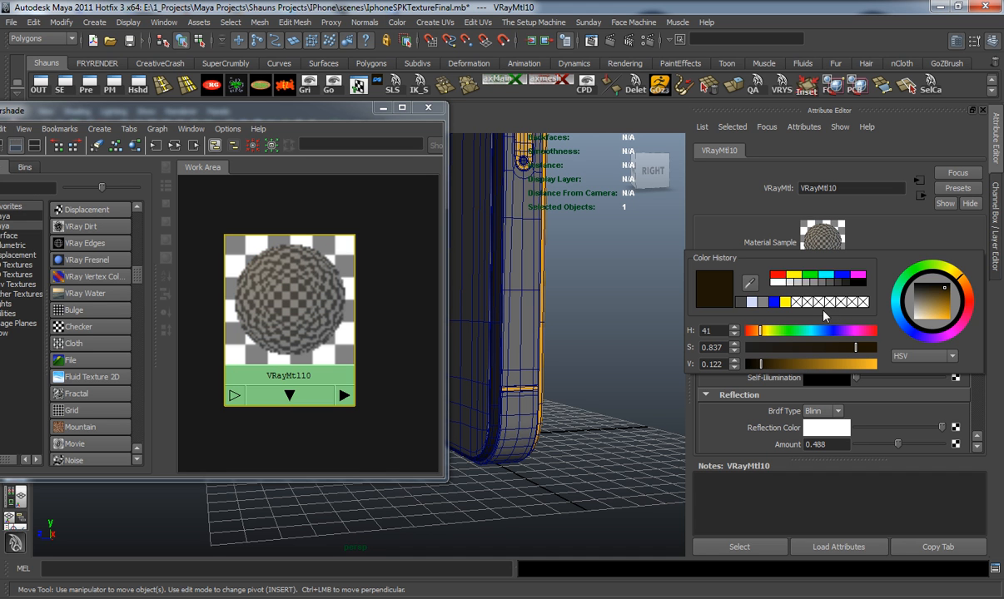
{"action": "left_click", "coordinate": [840, 283]}
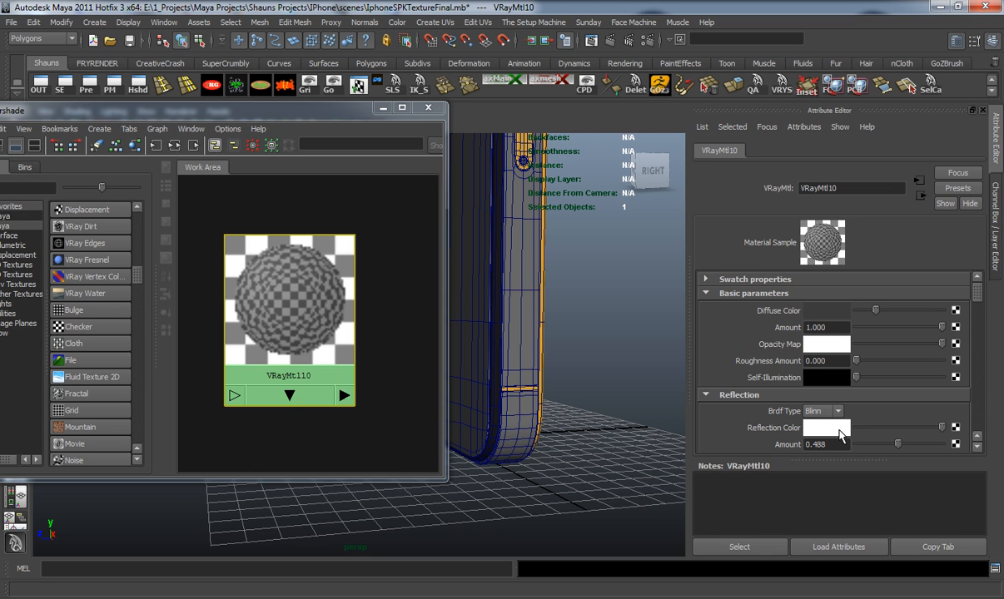
Create another File texture below VRayMtl10 and load BaseYellow.jpg as a colour reference
{"action": "left_click", "coordinate": [839, 430]}
{"action": "left_click_drag", "start_coordinate": [244, 310], "coordinate": [297, 268]}
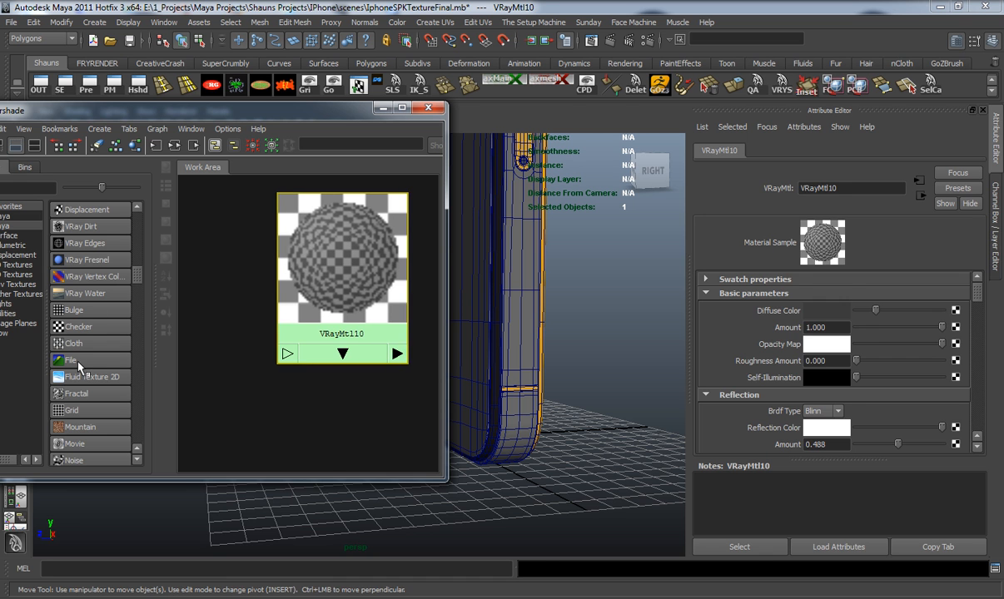
{"action": "left_click", "coordinate": [82, 362]}
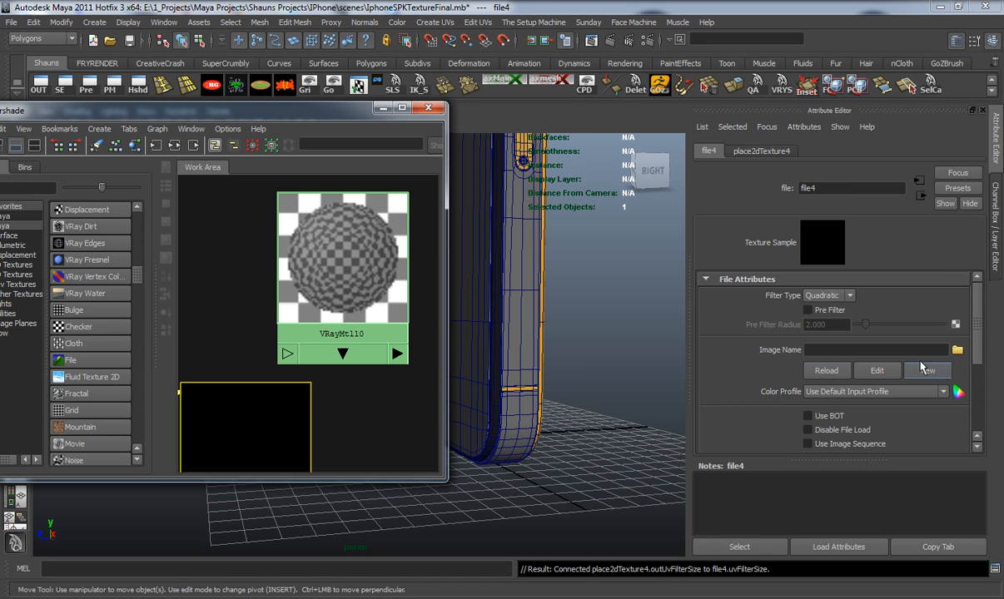
{"action": "left_click", "coordinate": [956, 351]}
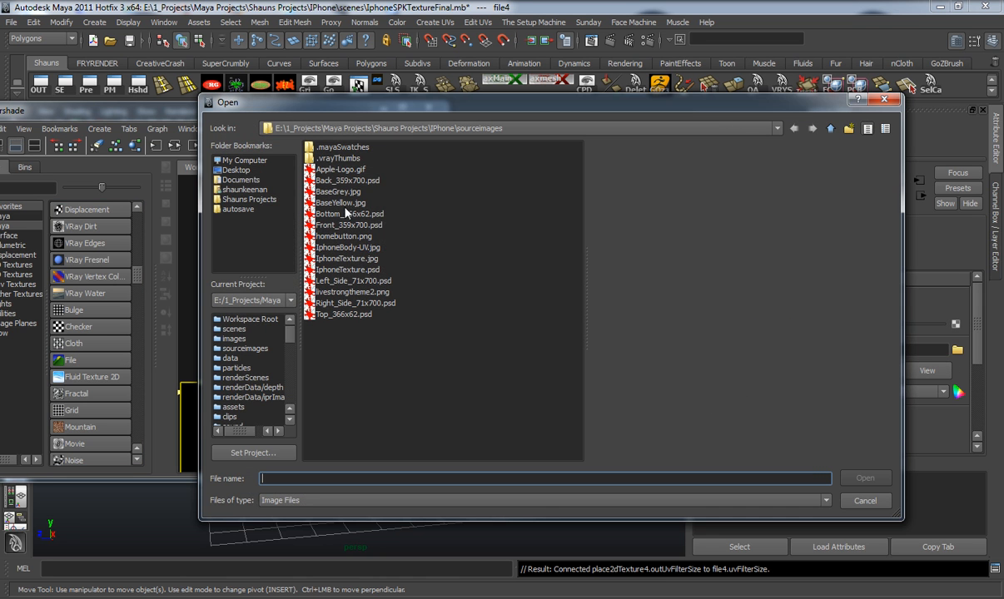
{"action": "left_click", "coordinate": [340, 202]}
{"action": "left_click", "coordinate": [874, 478]}
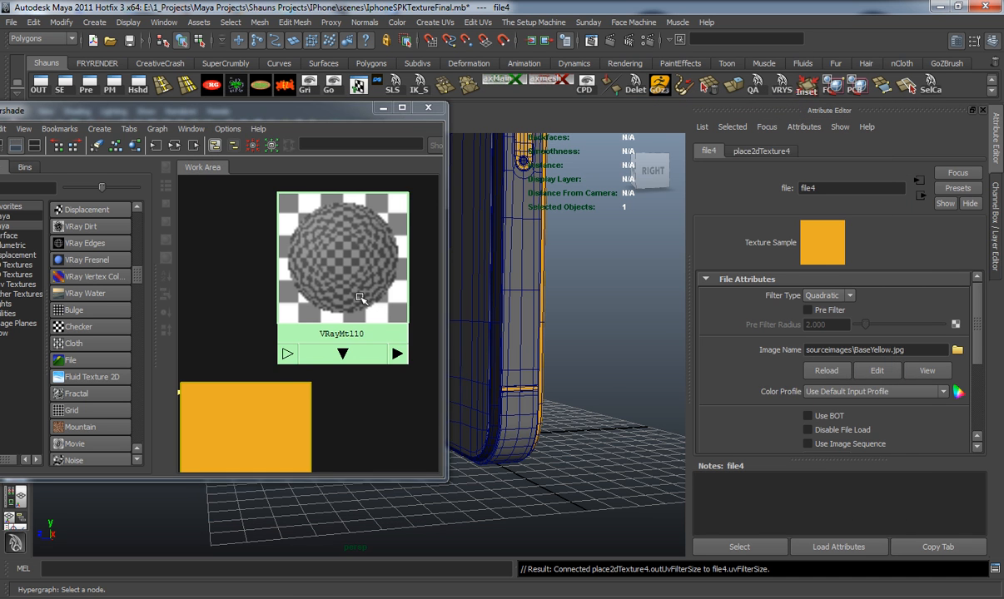
Sample the yellow of the file texture as VRayMtl10's reflection colour, and delete the file and placement nodes
{"action": "left_click_drag", "start_coordinate": [359, 300], "coordinate": [364, 298]}
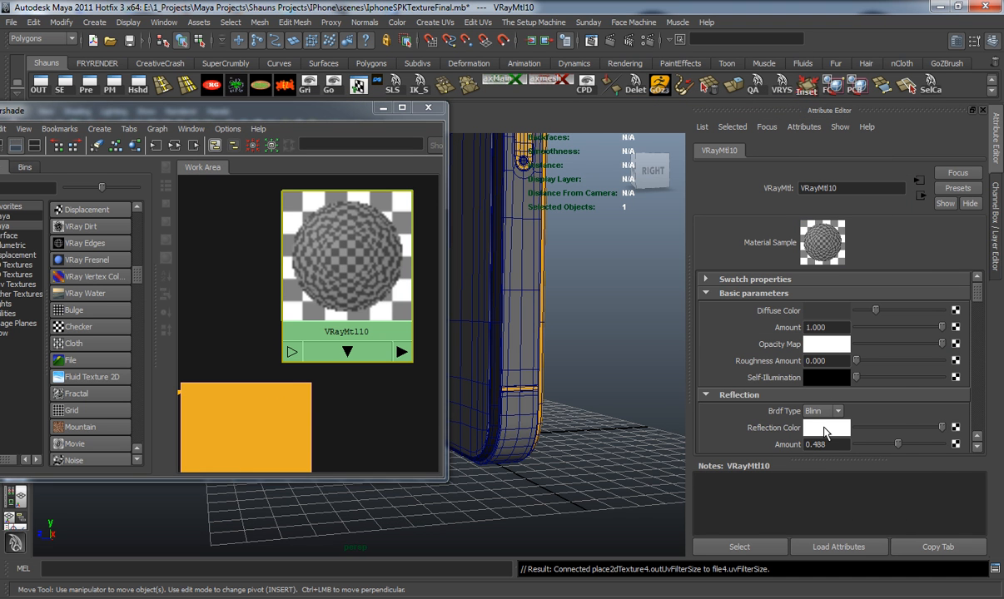
{"action": "left_click", "coordinate": [826, 427]}
{"action": "left_click", "coordinate": [743, 403]}
{"action": "left_click", "coordinate": [282, 399]}
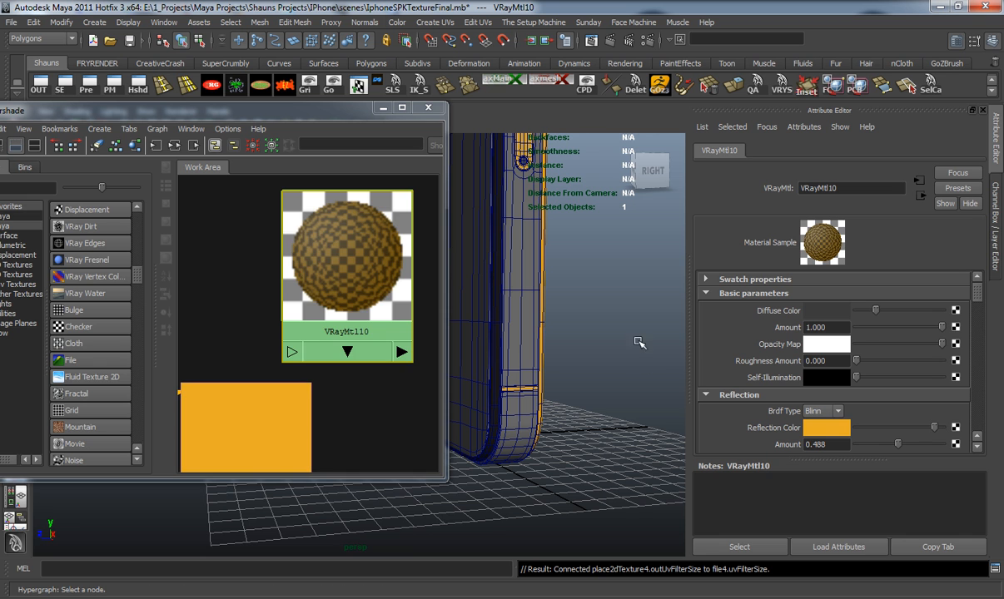
{"action": "scroll", "coordinate": [330, 278], "scroll_direction": "down", "scroll_amount": 3}
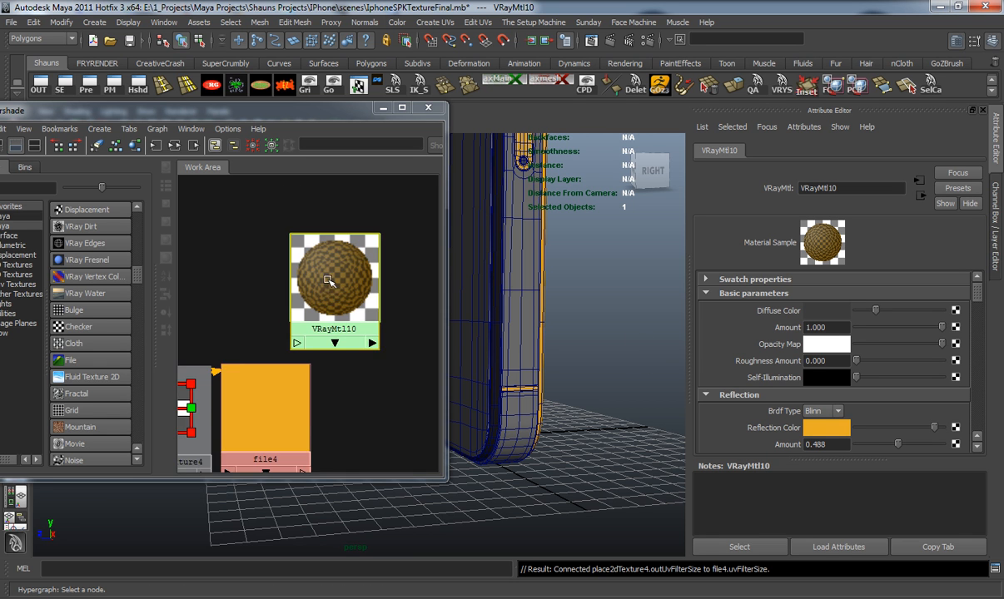
{"action": "left_click_drag", "start_coordinate": [213, 328], "coordinate": [271, 420]}
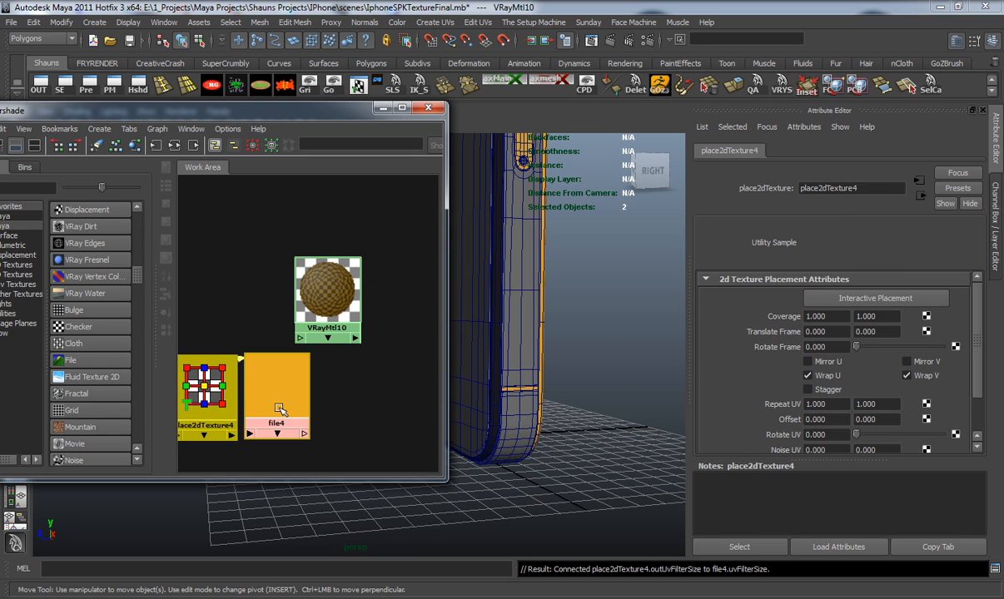
{"action": "key", "text": "Delete"}
{"action": "scroll", "coordinate": [339, 314], "scroll_direction": "up", "scroll_amount": 2}
{"action": "scroll", "coordinate": [339, 315], "scroll_direction": "up", "scroll_amount": 1}
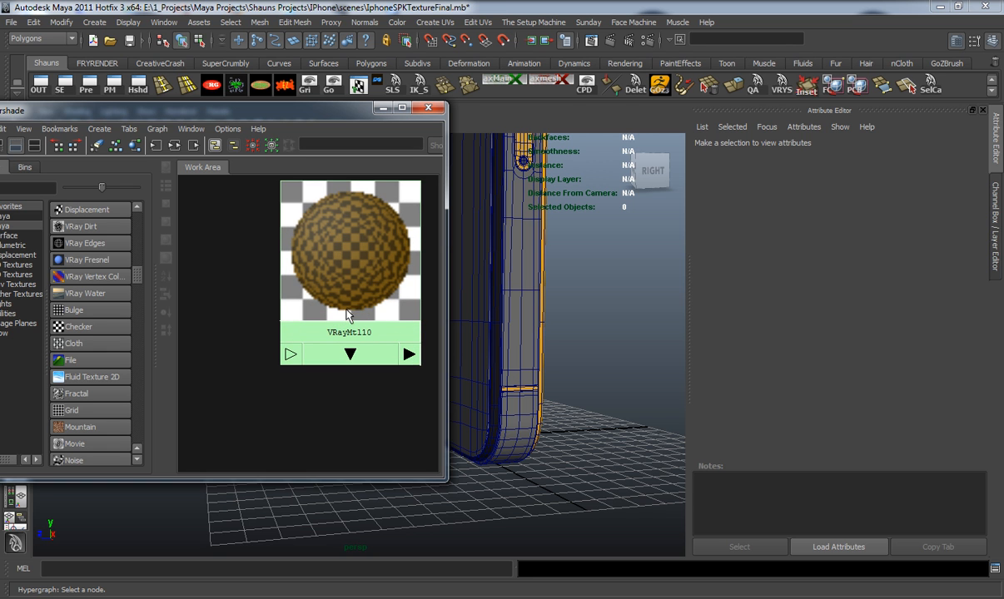
Set VRayMtl10's reflection amount to 0.553 and reflection subdivs to 15, and lower its reflection glossiness slightly
{"action": "left_click_drag", "start_coordinate": [362, 271], "coordinate": [351, 273]}
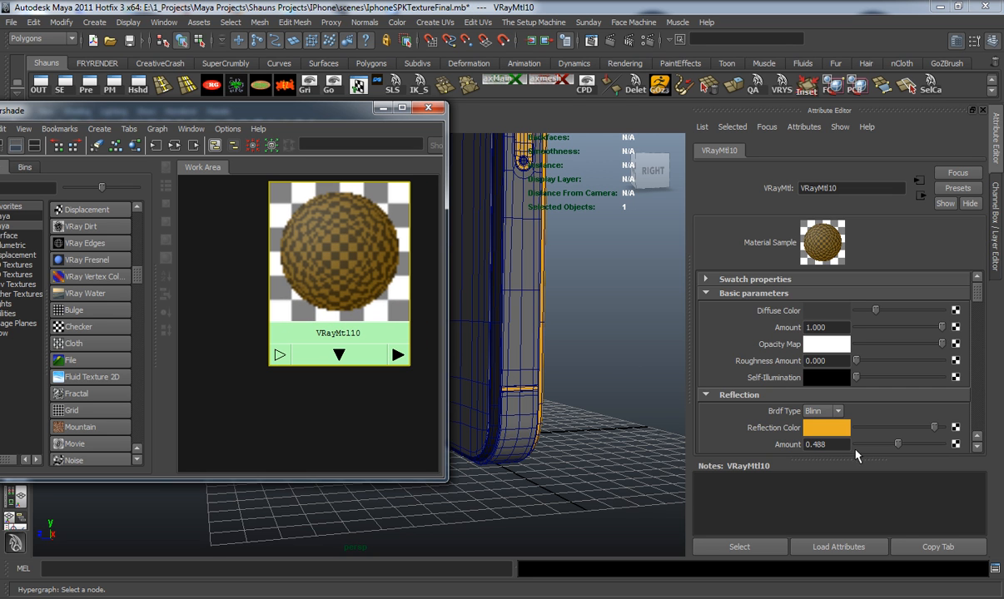
{"action": "scroll", "coordinate": [854, 450], "scroll_direction": "down", "scroll_amount": 3}
{"action": "left_click_drag", "start_coordinate": [898, 360], "coordinate": [904, 361]}
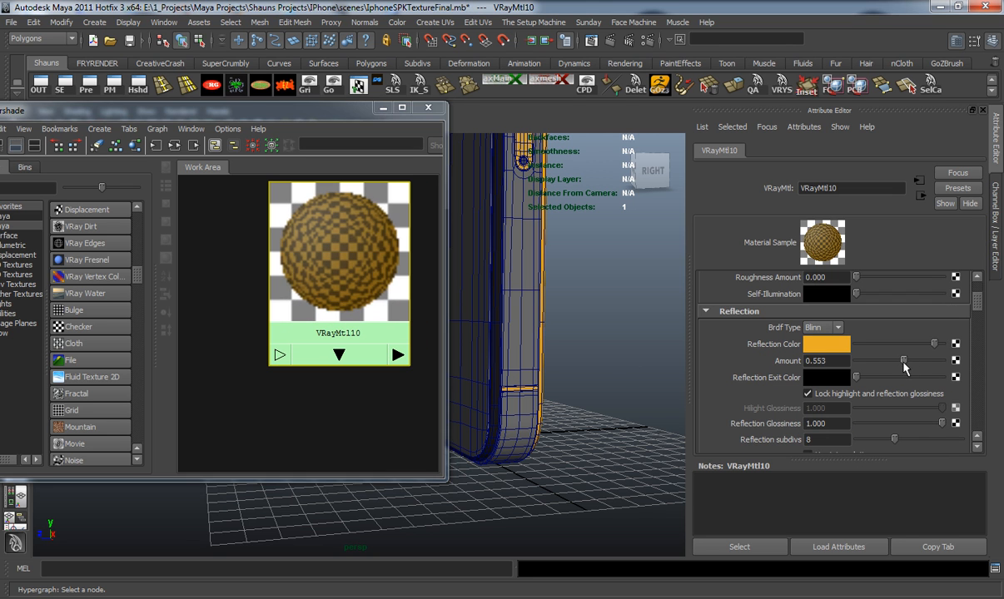
{"action": "scroll", "coordinate": [890, 434], "scroll_direction": "down", "scroll_amount": 1}
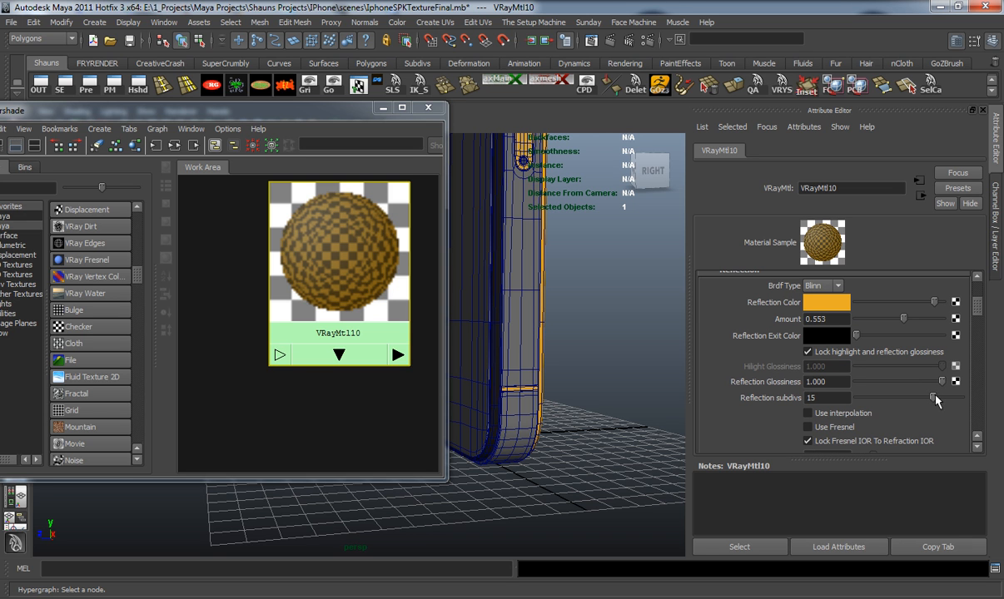
{"action": "left_click_drag", "start_coordinate": [942, 381], "coordinate": [933, 383]}
Assign VRayMtl10 to the MetalFix trim pieces along the phone's side, and clear the selection
{"action": "middle_click_drag", "start_coordinate": [526, 299], "coordinate": [546, 393], "text": "alt"}
{"action": "left_click", "coordinate": [546, 396]}
{"action": "left_click", "coordinate": [536, 501], "text": "shift"}
{"action": "left_click_drag", "start_coordinate": [523, 405], "coordinate": [658, 437], "text": "alt"}
{"action": "right_click_drag", "start_coordinate": [541, 412], "coordinate": [491, 404], "text": "alt"}
{"action": "left_click_drag", "start_coordinate": [492, 404], "coordinate": [595, 420], "text": "alt"}
{"action": "middle_click_drag", "start_coordinate": [566, 410], "coordinate": [624, 423], "text": "alt"}
{"action": "left_click_drag", "start_coordinate": [624, 423], "coordinate": [551, 400], "text": "alt"}
{"action": "left_click", "coordinate": [527, 309], "text": "shift"}
{"action": "left_click_drag", "start_coordinate": [596, 331], "coordinate": [508, 416], "text": "alt"}
{"action": "middle_click_drag", "start_coordinate": [508, 416], "coordinate": [462, 417], "text": "alt"}
{"action": "left_click_drag", "start_coordinate": [548, 409], "coordinate": [516, 385], "text": "alt"}
{"action": "right_click_drag", "start_coordinate": [329, 264], "coordinate": [330, 233]}
{"action": "left_click_drag", "start_coordinate": [479, 347], "coordinate": [526, 372], "text": "alt"}
{"action": "scroll", "coordinate": [560, 410], "scroll_direction": "down", "scroll_amount": 5}
{"action": "left_click", "coordinate": [567, 413]}
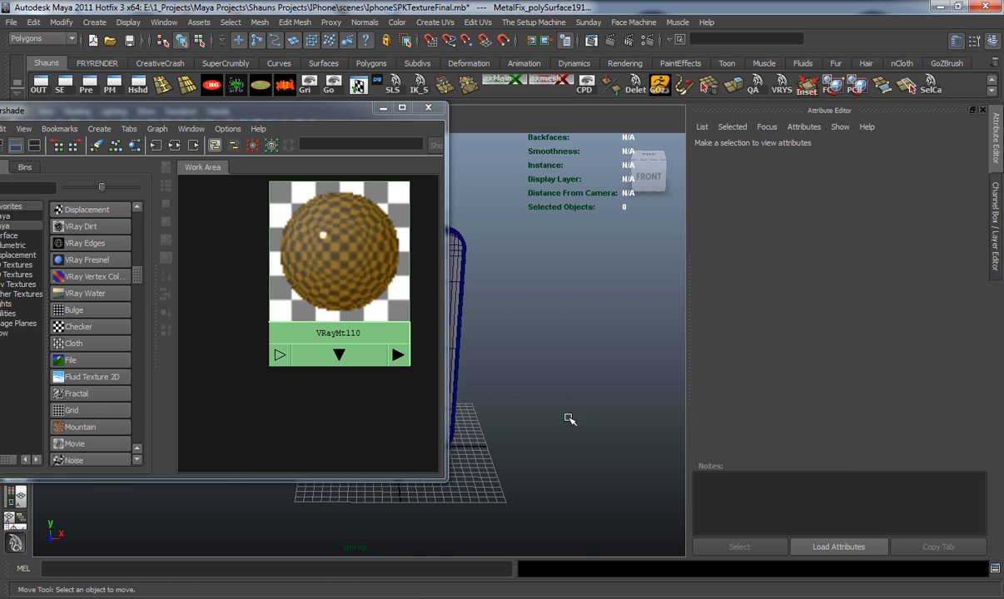
Move the Hypershade aside and inspect the dock port on the phone's underside, picking the first connector pin
{"action": "left_click_drag", "start_coordinate": [566, 413], "coordinate": [497, 415], "text": "alt"}
{"action": "left_click_drag", "start_coordinate": [317, 114], "coordinate": [107, 119]}
{"action": "left_click_drag", "start_coordinate": [421, 465], "coordinate": [435, 406], "text": "alt"}
{"action": "scroll", "coordinate": [437, 433], "scroll_direction": "up", "scroll_amount": 5}
{"action": "middle_click_drag", "start_coordinate": [434, 406], "coordinate": [398, 437], "text": "alt"}
{"action": "scroll", "coordinate": [398, 437], "scroll_direction": "up", "scroll_amount": 2}
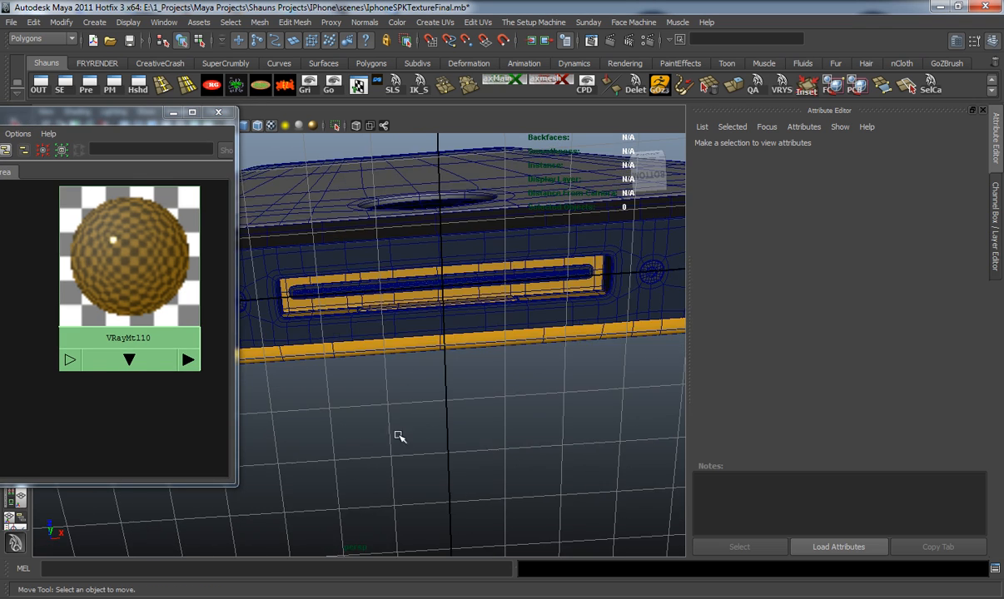
{"action": "left_click_drag", "start_coordinate": [398, 437], "coordinate": [418, 444], "text": "alt"}
{"action": "middle_click_drag", "start_coordinate": [419, 444], "coordinate": [437, 444], "text": "alt"}
{"action": "right_click_drag", "start_coordinate": [437, 443], "coordinate": [592, 448], "text": "alt"}
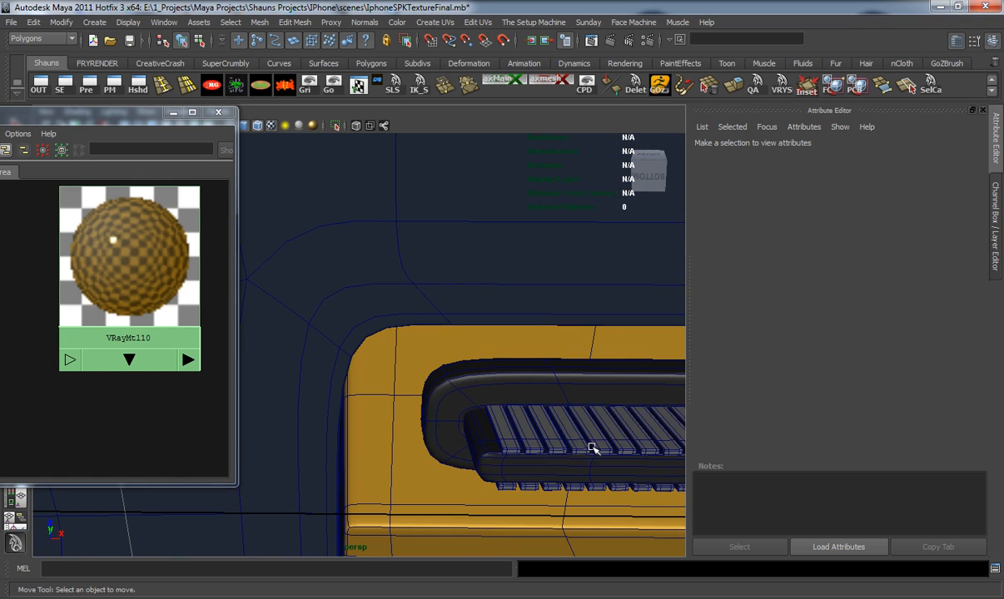
{"action": "left_click", "coordinate": [556, 435]}
{"action": "key", "text": "Up"}
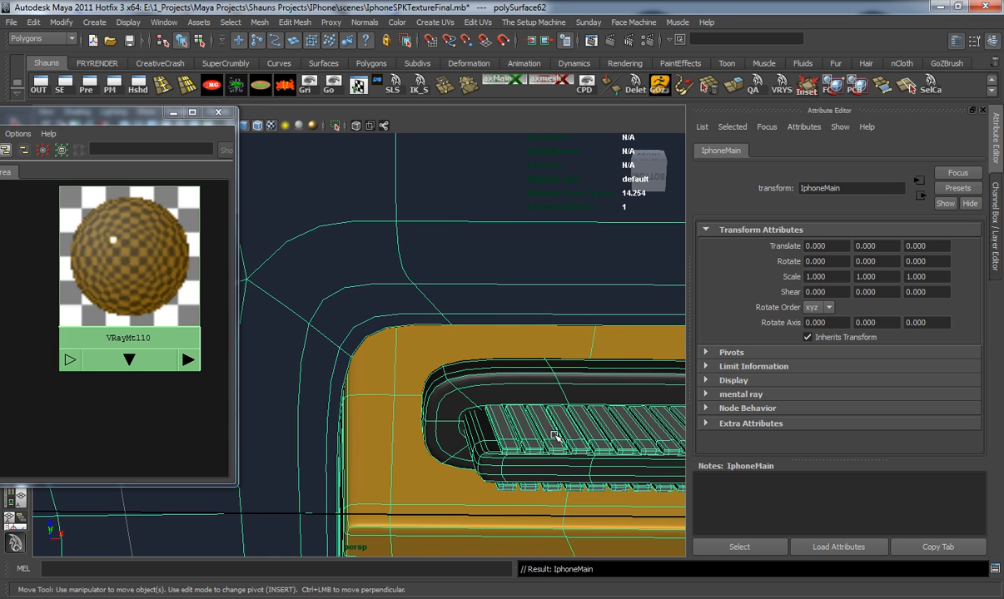
{"action": "left_click", "coordinate": [508, 432]}
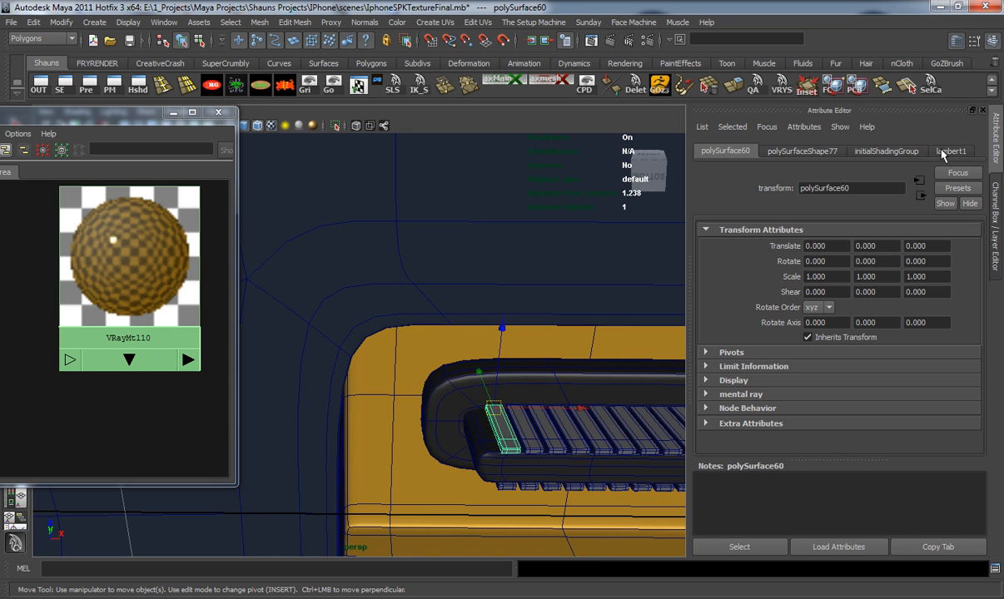
Close the Attribute Editor and clear the connector pin selection
{"action": "left_click", "coordinate": [983, 110]}
{"action": "right_click_drag", "start_coordinate": [576, 365], "coordinate": [522, 396], "text": "alt"}
{"action": "middle_click_drag", "start_coordinate": [522, 396], "coordinate": [482, 393], "text": "alt"}
{"action": "left_click_drag", "start_coordinate": [481, 392], "coordinate": [388, 411], "text": "alt"}
{"action": "left_click", "coordinate": [320, 329]}
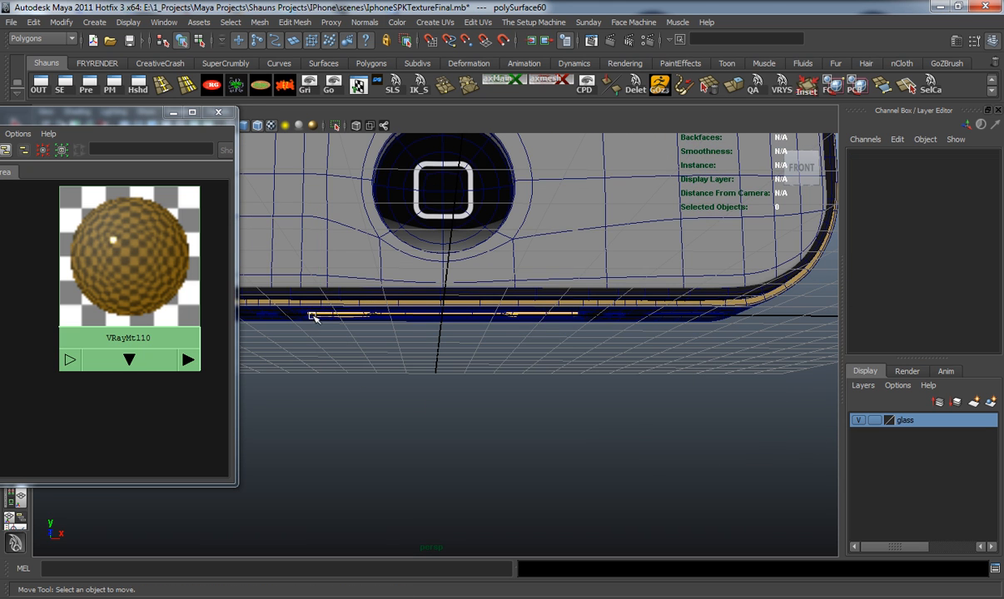
Select the dock connector pins and the usbMain body, excluding the port housing and all other phone parts
{"action": "key", "text": "ctrl+shift+a"}
{"action": "left_click_drag", "start_coordinate": [489, 401], "coordinate": [606, 398], "text": "alt"}
{"action": "right_click_drag", "start_coordinate": [606, 398], "coordinate": [670, 383], "text": "alt"}
{"action": "left_click_drag", "start_coordinate": [671, 211], "coordinate": [747, 451], "text": "ctrl"}
{"action": "key", "text": "f"}
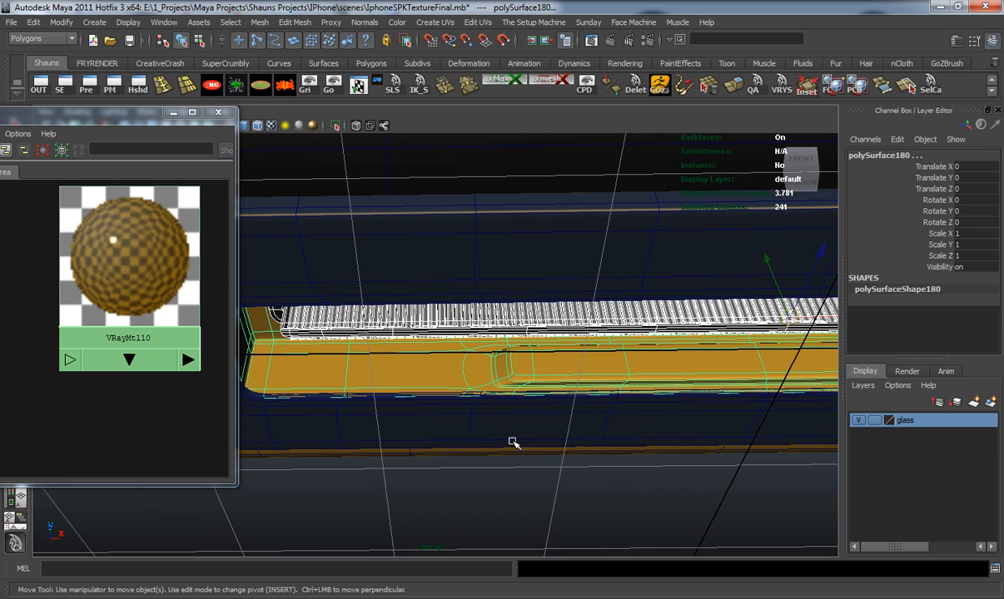
{"action": "left_click", "coordinate": [390, 370], "text": "ctrl"}
{"action": "left_click_drag", "start_coordinate": [388, 403], "coordinate": [404, 357], "text": "alt"}
{"action": "middle_click_drag", "start_coordinate": [404, 357], "coordinate": [436, 403], "text": "alt"}
{"action": "right_click_drag", "start_coordinate": [436, 404], "coordinate": [506, 392], "text": "alt"}
{"action": "left_click", "coordinate": [388, 202], "text": "ctrl"}
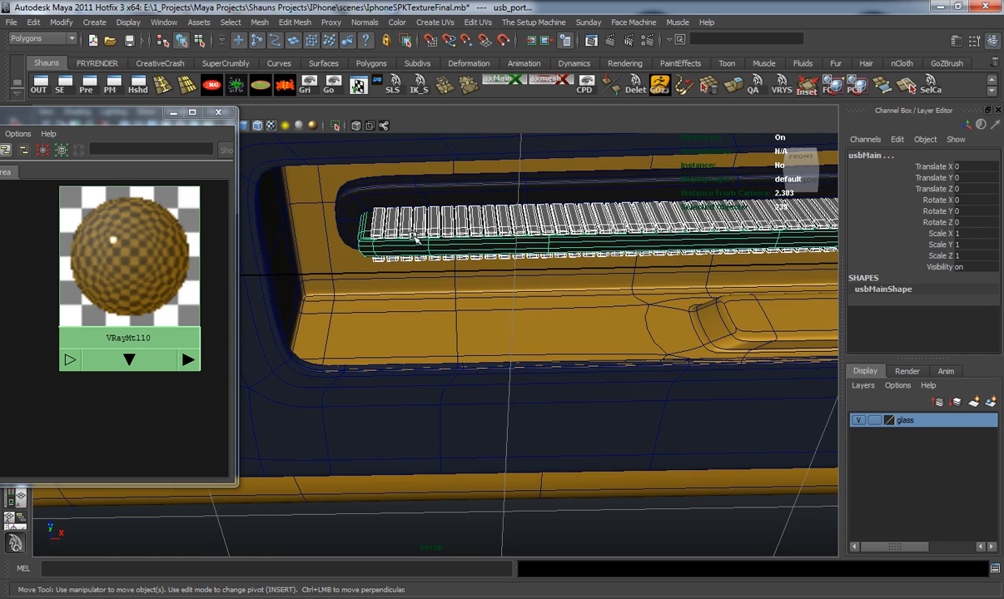
Try assigning VRayMtl10 to the connector pins together with the usbMain body, and clear the selection
{"action": "scroll", "coordinate": [456, 328], "scroll_direction": "down", "scroll_amount": 5}
{"action": "left_click_drag", "start_coordinate": [453, 341], "coordinate": [447, 407], "text": "alt"}
{"action": "scroll", "coordinate": [448, 407], "scroll_direction": "down", "scroll_amount": 3}
{"action": "middle_click_drag", "start_coordinate": [447, 407], "coordinate": [406, 343], "text": "alt"}
{"action": "key", "text": "4"}
{"action": "mouse_move", "coordinate": [406, 342]}
{"action": "left_mouse_down", "text": "alt"}
{"action": "mouse_move", "coordinate": [404, 385]}
{"action": "mouse_move", "coordinate": [459, 415]}
{"action": "mouse_move", "coordinate": [472, 406]}
{"action": "mouse_move", "coordinate": [398, 385]}
{"action": "mouse_move", "coordinate": [394, 262]}
{"action": "mouse_move", "coordinate": [414, 432]}
{"action": "mouse_move", "coordinate": [408, 365]}
{"action": "left_mouse_up", "text": "alt"}
{"action": "key", "text": "5"}
{"action": "scroll", "coordinate": [408, 373], "scroll_direction": "up", "scroll_amount": 8}
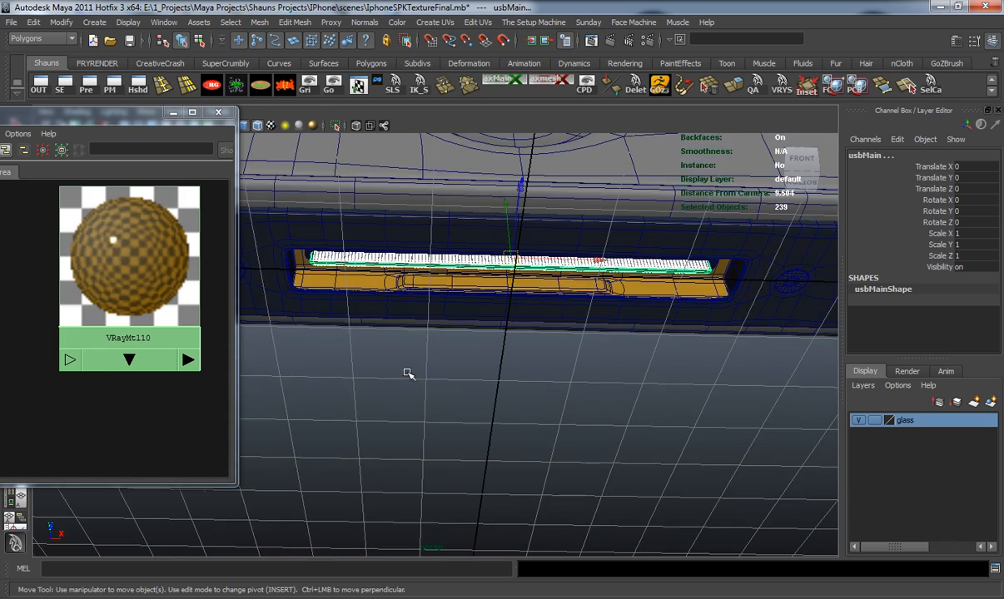
{"action": "scroll", "coordinate": [408, 379], "scroll_direction": "up", "scroll_amount": 5}
{"action": "right_click_drag", "start_coordinate": [123, 271], "coordinate": [143, 237]}
{"action": "left_click", "coordinate": [388, 437]}
Undo the deselection and the VRayMtl10 assignment on the connector pins and usbMain body
{"action": "scroll", "coordinate": [391, 426], "scroll_direction": "up", "scroll_amount": 6}
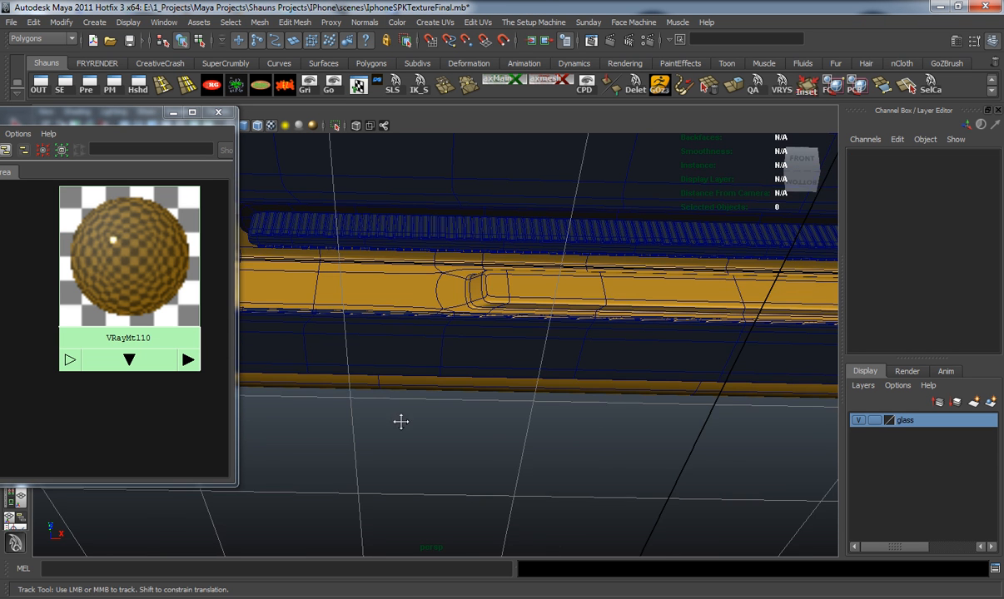
{"action": "middle_click_drag", "start_coordinate": [392, 421], "coordinate": [431, 432], "text": "alt"}
{"action": "key", "text": "ctrl+z"}
{"action": "middle_click_drag", "start_coordinate": [401, 369], "coordinate": [453, 402], "text": "alt"}
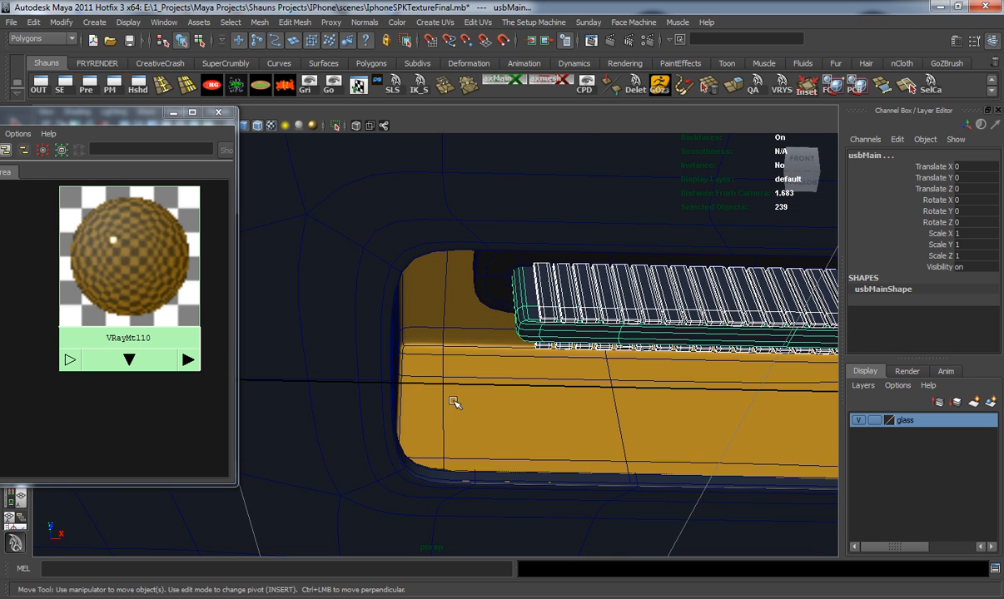
{"action": "key", "text": "ctrl+z"}
Remove usbMain from the selection, assign VRayMtl10 to the connector pins only, and clear the selection
{"action": "left_click", "coordinate": [525, 324], "text": "shift"}
{"action": "right_click_drag", "start_coordinate": [159, 273], "coordinate": [162, 239]}
{"action": "scroll", "coordinate": [436, 374], "scroll_direction": "down", "scroll_amount": 8}
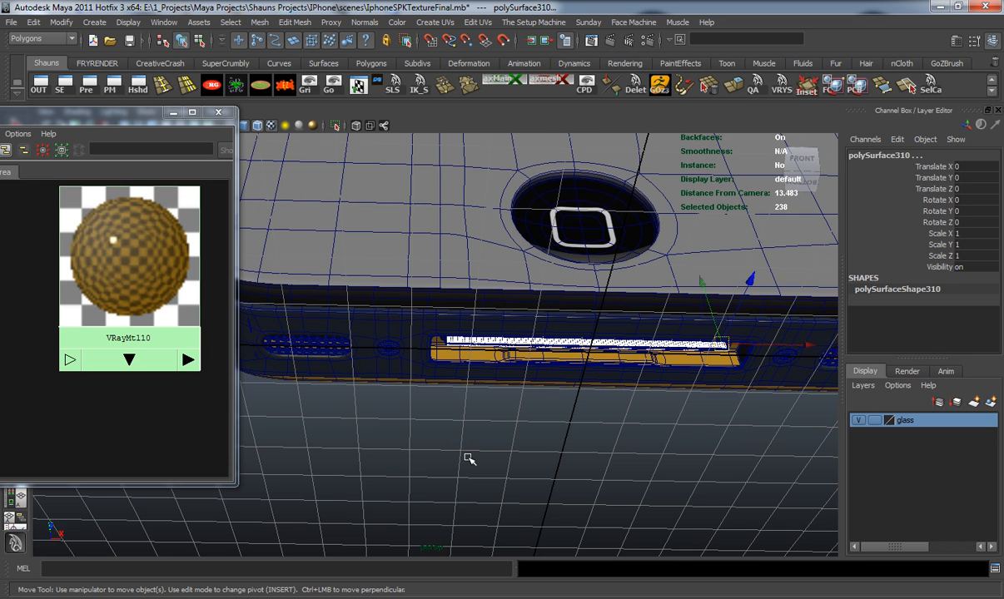
{"action": "left_click", "coordinate": [465, 451]}
Close the Hypershade and bring the whole phone into view from the front
{"action": "scroll", "coordinate": [467, 310], "scroll_direction": "down", "scroll_amount": 5}
{"action": "left_click_drag", "start_coordinate": [471, 293], "coordinate": [473, 376], "text": "alt"}
{"action": "left_click_drag", "start_coordinate": [132, 112], "coordinate": [449, 125]}
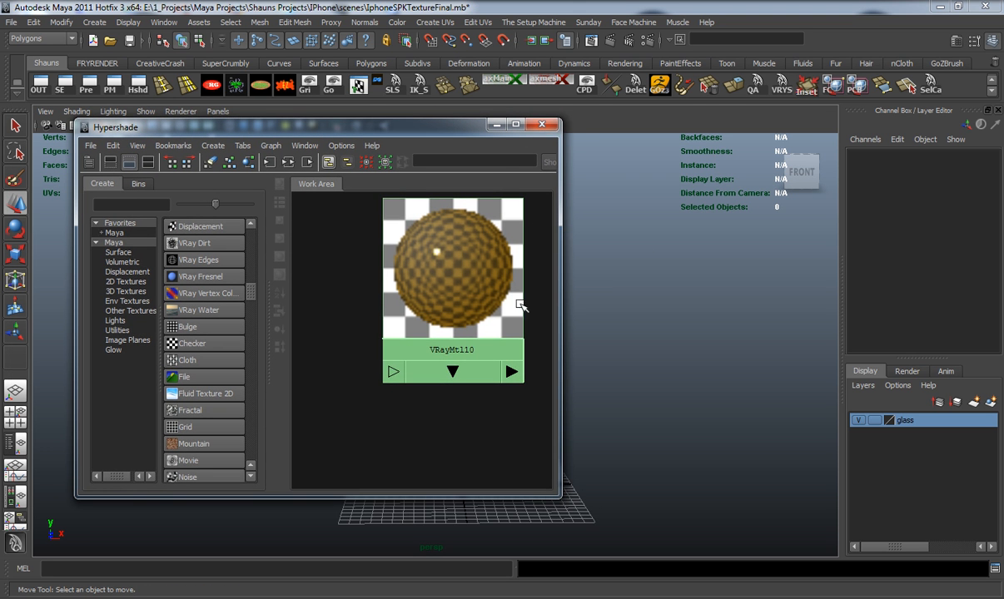
{"action": "left_click", "coordinate": [542, 124]}
{"action": "left_click_drag", "start_coordinate": [502, 330], "coordinate": [656, 347], "text": "alt"}
{"action": "middle_click_drag", "start_coordinate": [608, 347], "coordinate": [554, 376], "text": "alt"}
{"action": "scroll", "coordinate": [519, 355], "scroll_direction": "up", "scroll_amount": 4}
{"action": "left_click_drag", "start_coordinate": [520, 355], "coordinate": [343, 352], "text": "alt"}
{"action": "scroll", "coordinate": [342, 349], "scroll_direction": "down", "scroll_amount": 5}
{"action": "middle_click_drag", "start_coordinate": [340, 348], "coordinate": [328, 336], "text": "alt"}
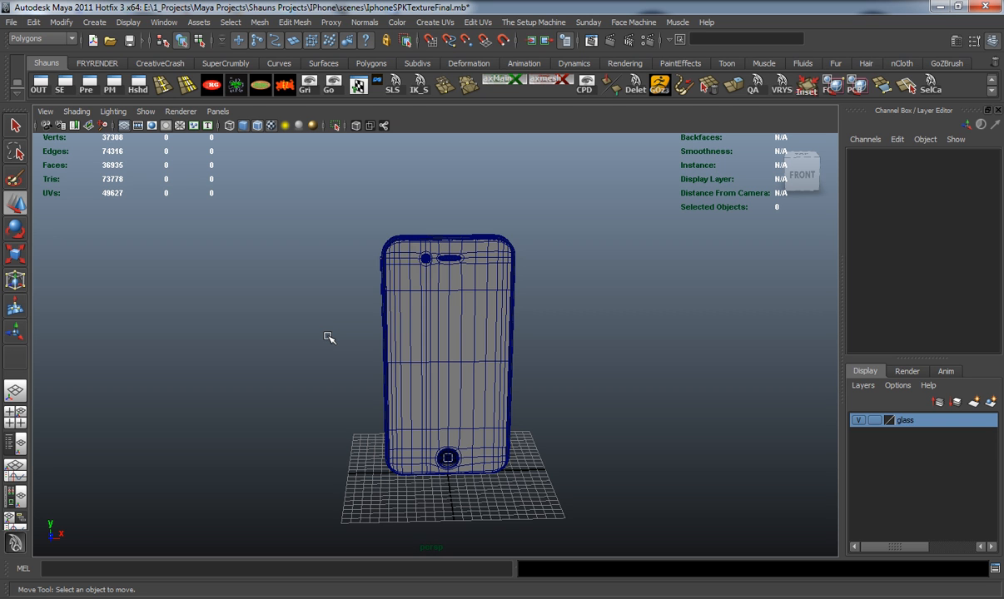